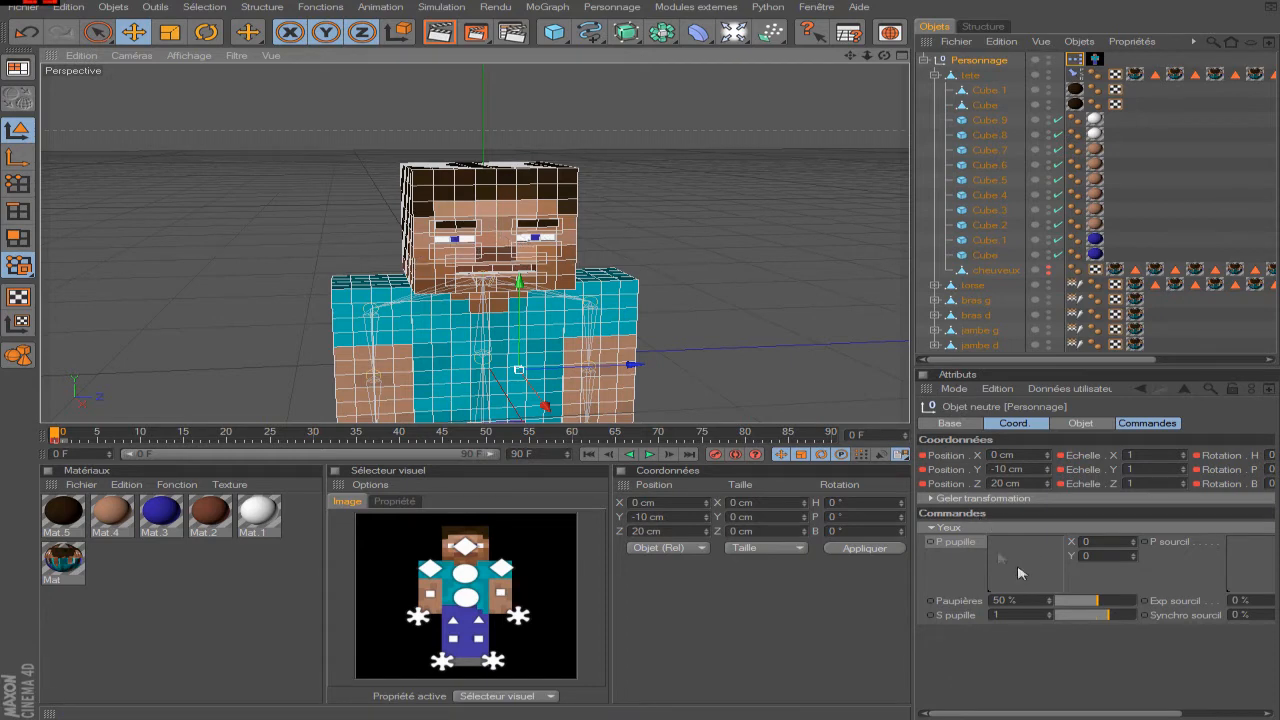
- Add a null object to the scene and place it inside the tete object of the Personnage hierarchy
left_click(966, 76)
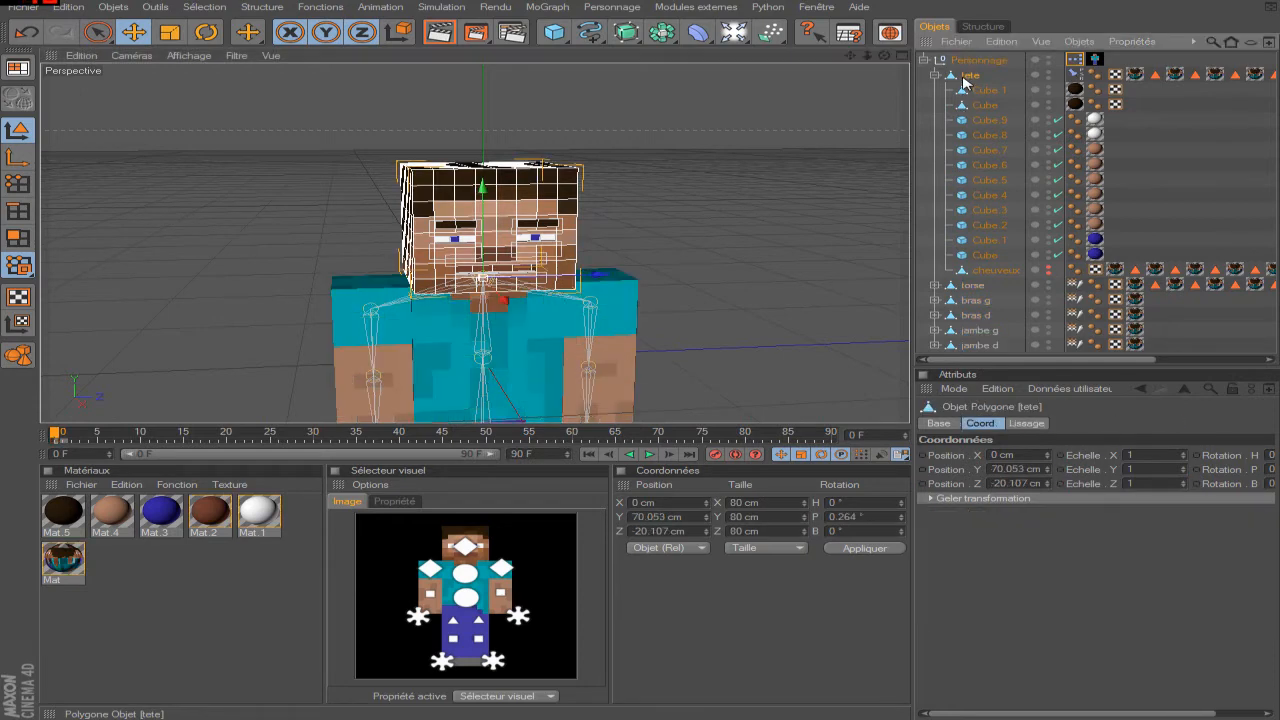
left_click(972, 242)
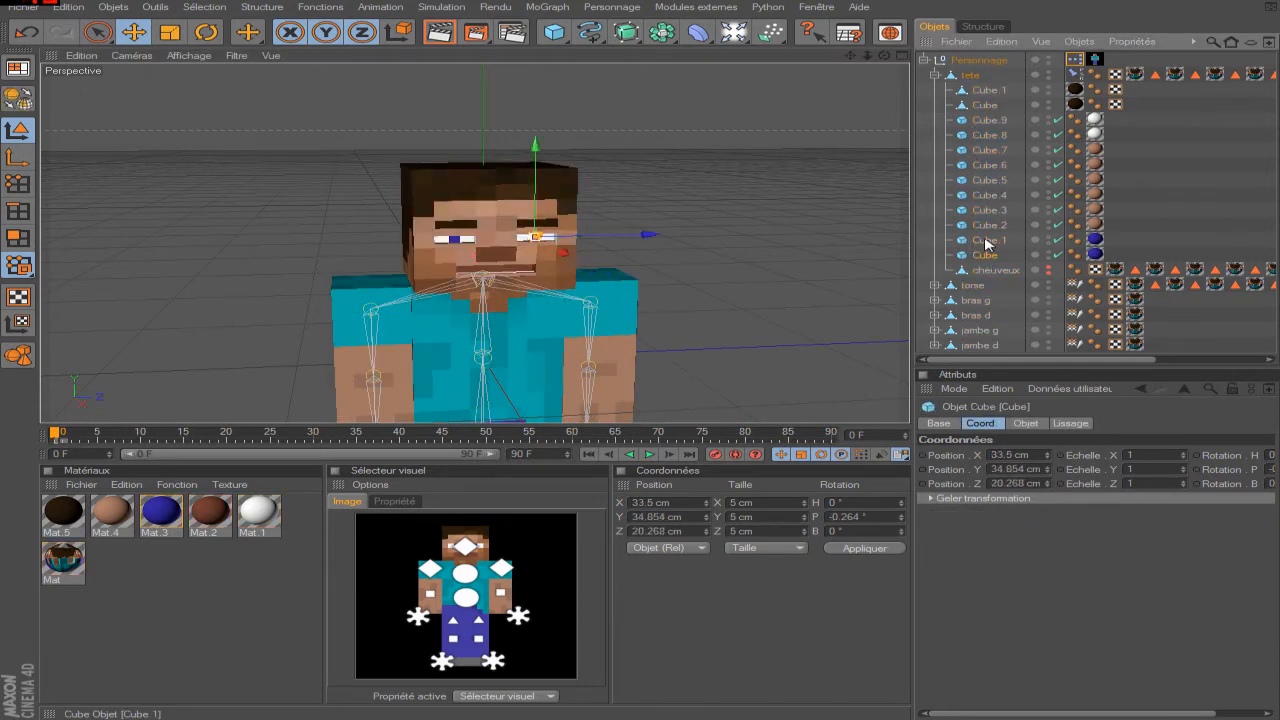
left_click(921, 91)
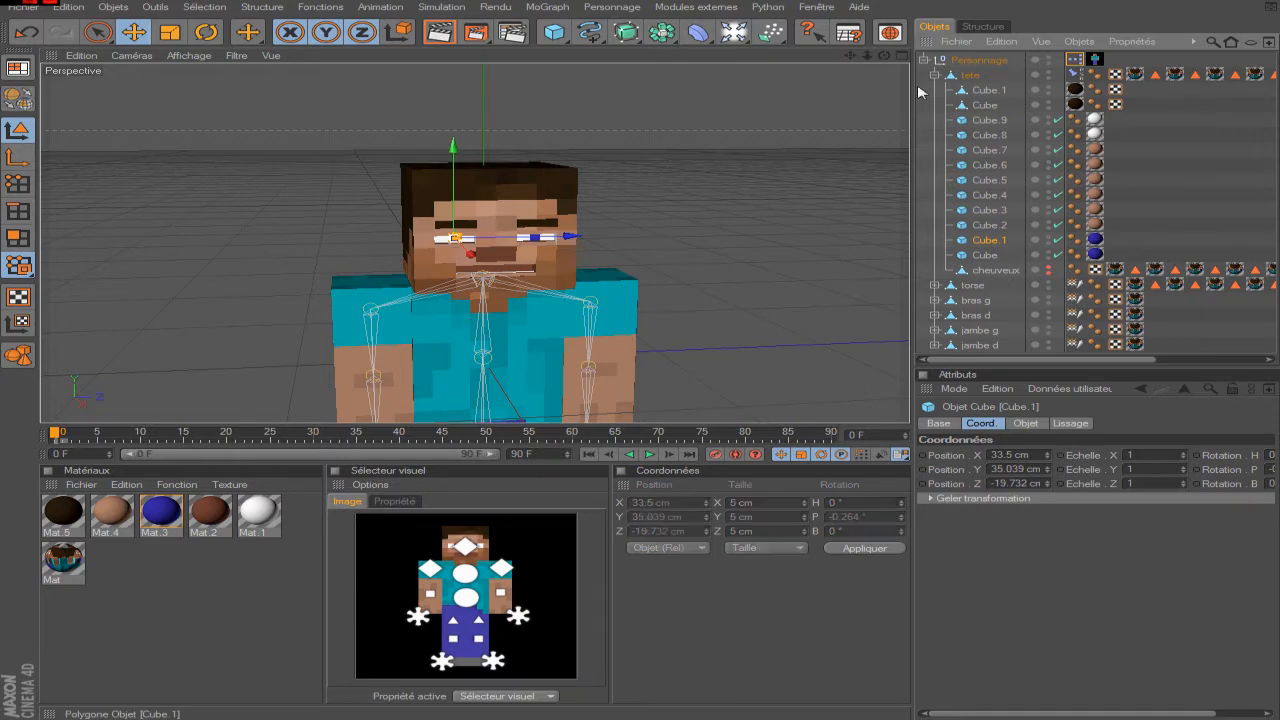
left_click(556, 34)
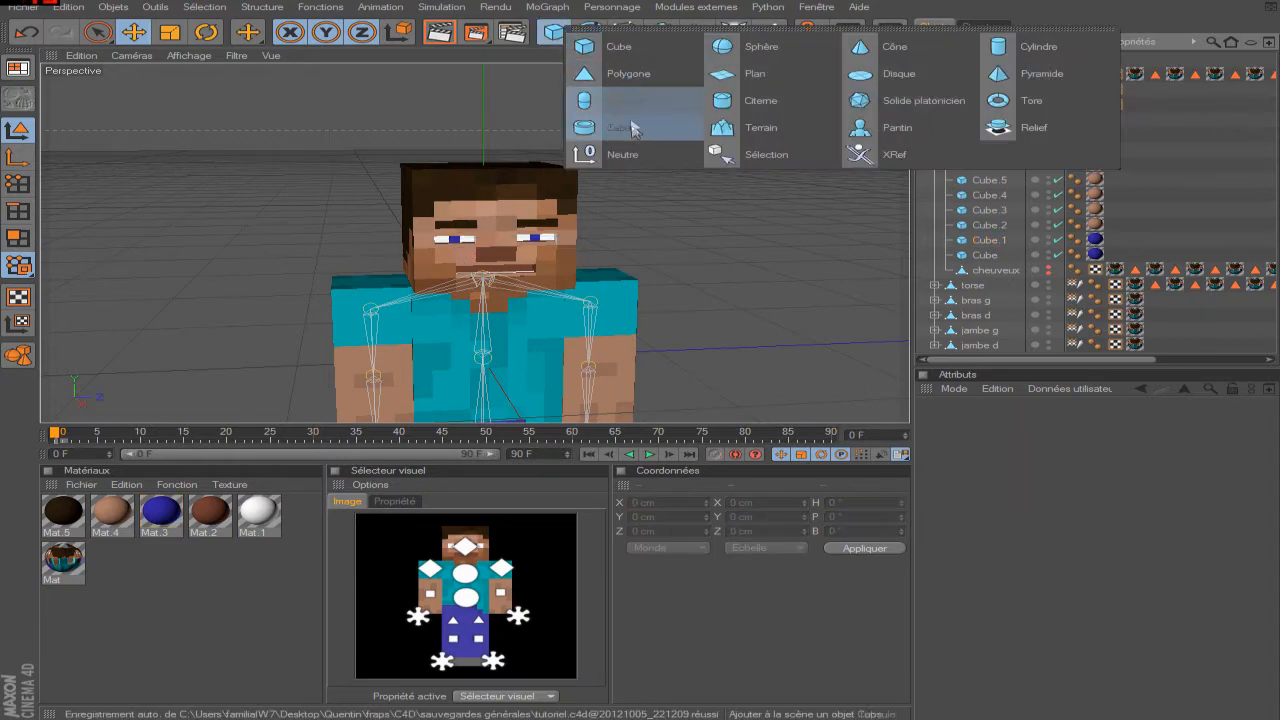
left_click(588, 154)
left_click_drag(968, 62, 972, 92)
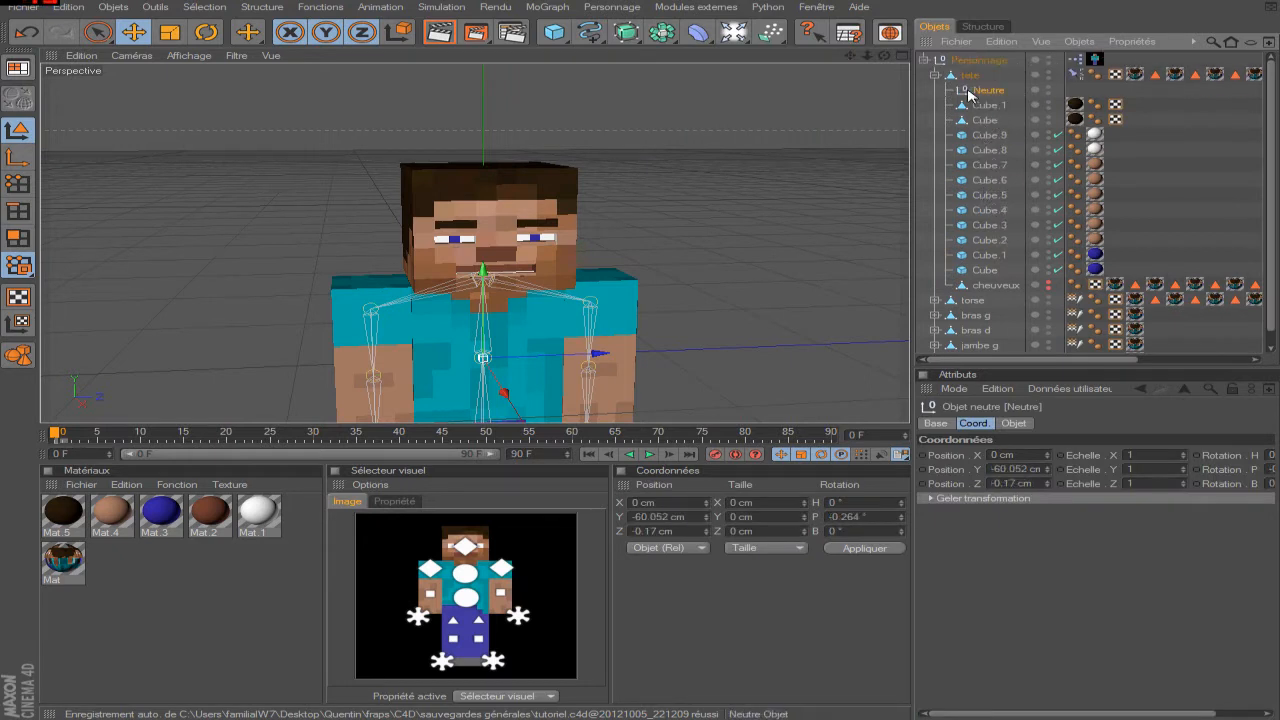
- Try to group the two blue pupil cubes under the new null object and rename it yeux
left_click(983, 256)
left_click(985, 270, "shift")
left_click_drag(985, 270, 988, 92)
double_click(990, 90)
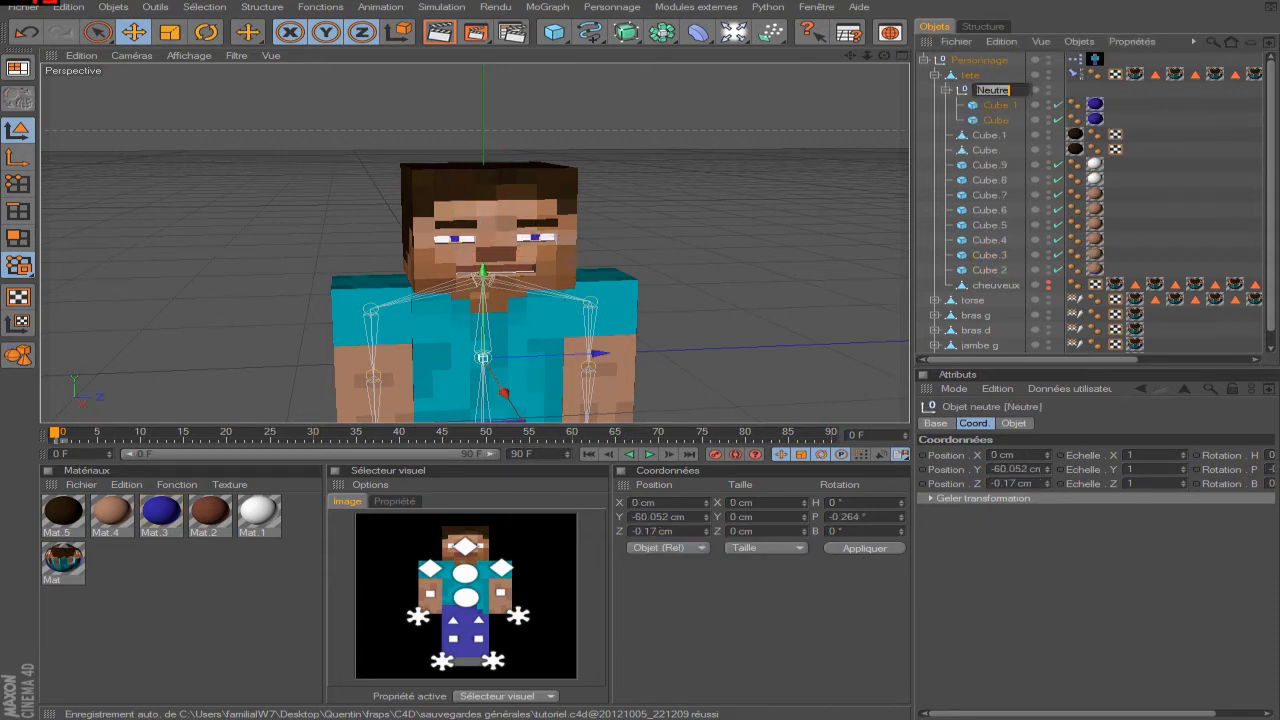
type("yeux")
key("Return")
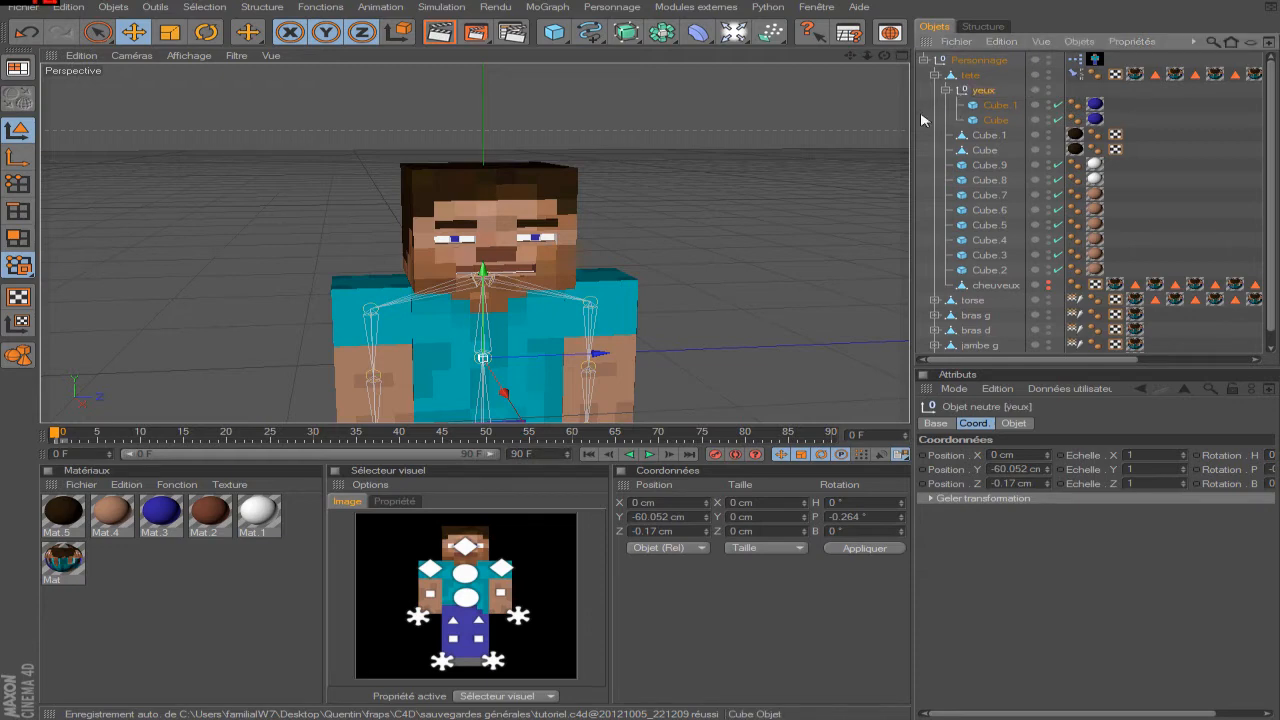
- Undo the null's renaming and the move of the pupil cubes into it
mouse_move(884, 56)
left_mouse_down()
mouse_move(960, 30)
mouse_move(745, 50)
mouse_move(950, 47)
mouse_move(835, 46)
mouse_move(867, 43)
left_mouse_up()
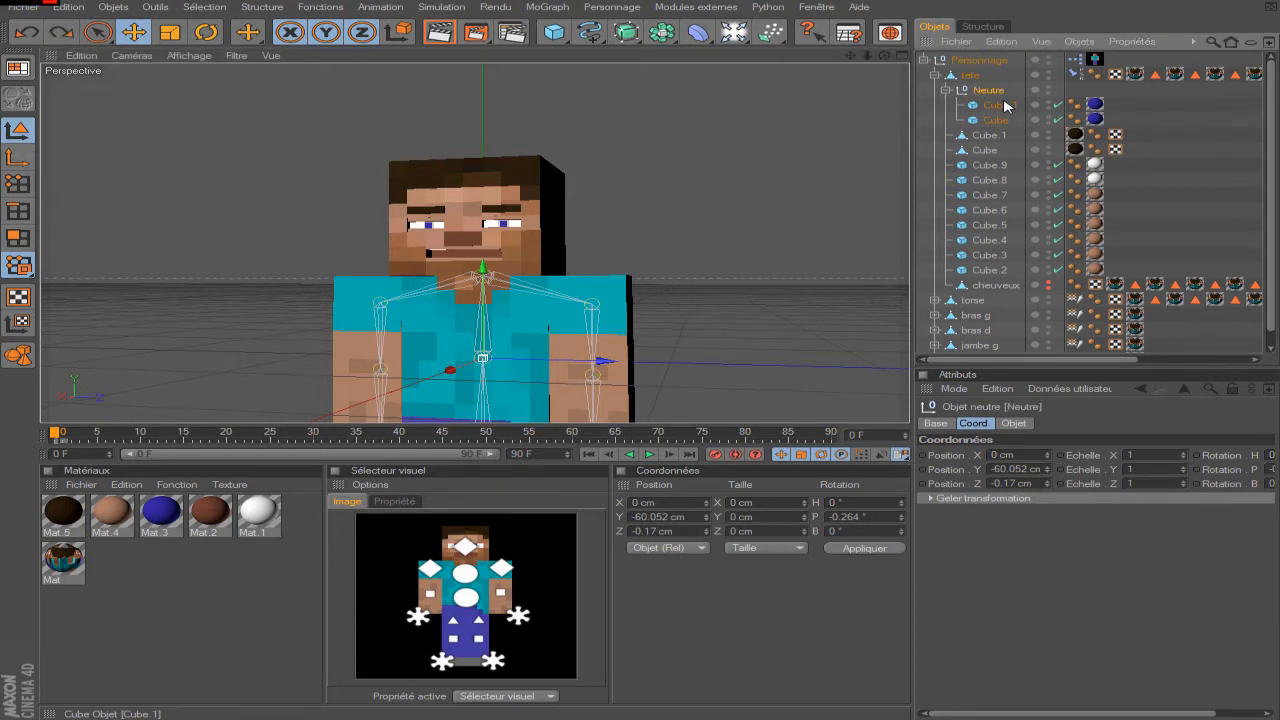
key("ctrl+y")
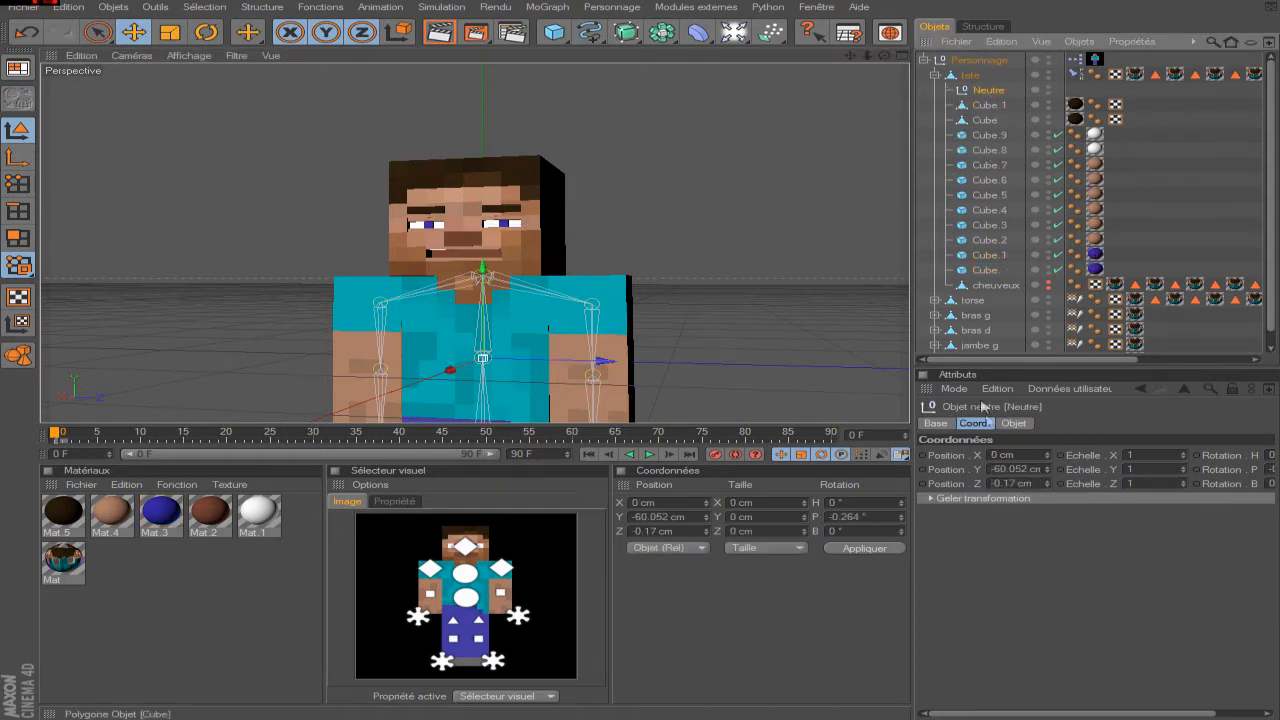
- Set the null object's Y and Z positions to 0 cm within the tete object
left_click_drag(1039, 469, 930, 483)
type("0")
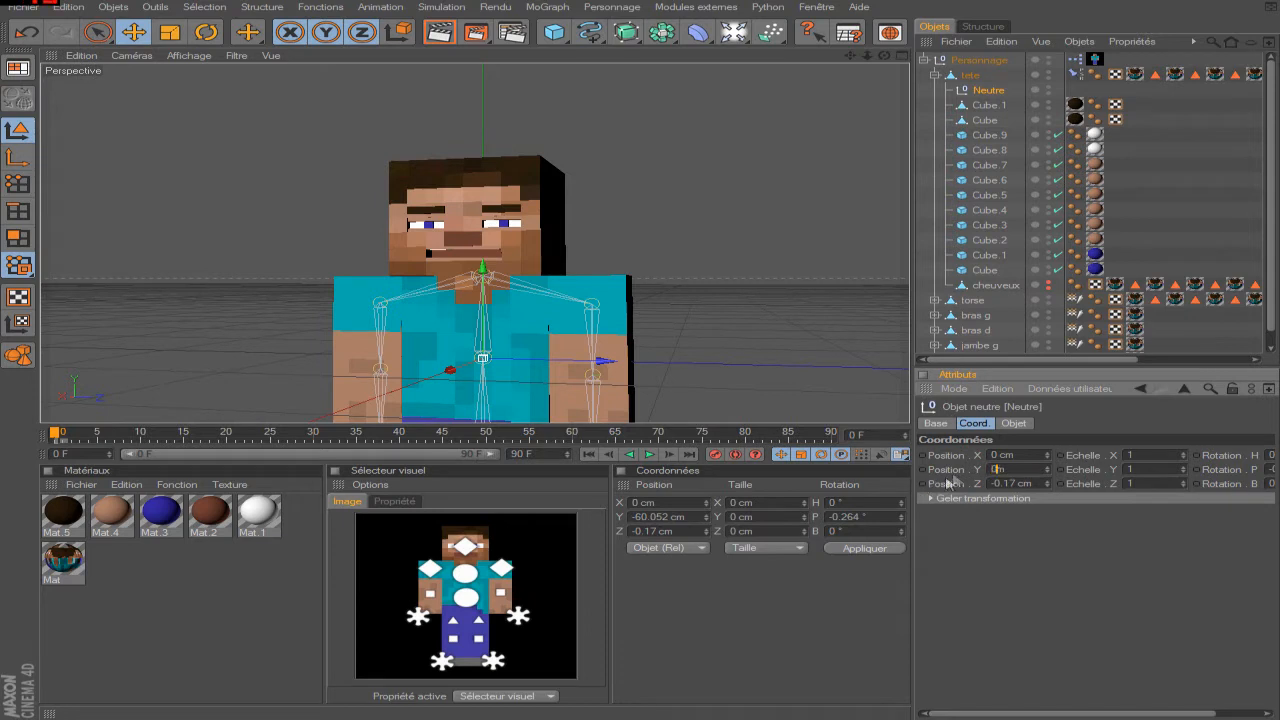
key("Tab")
type("0")
key("Return")
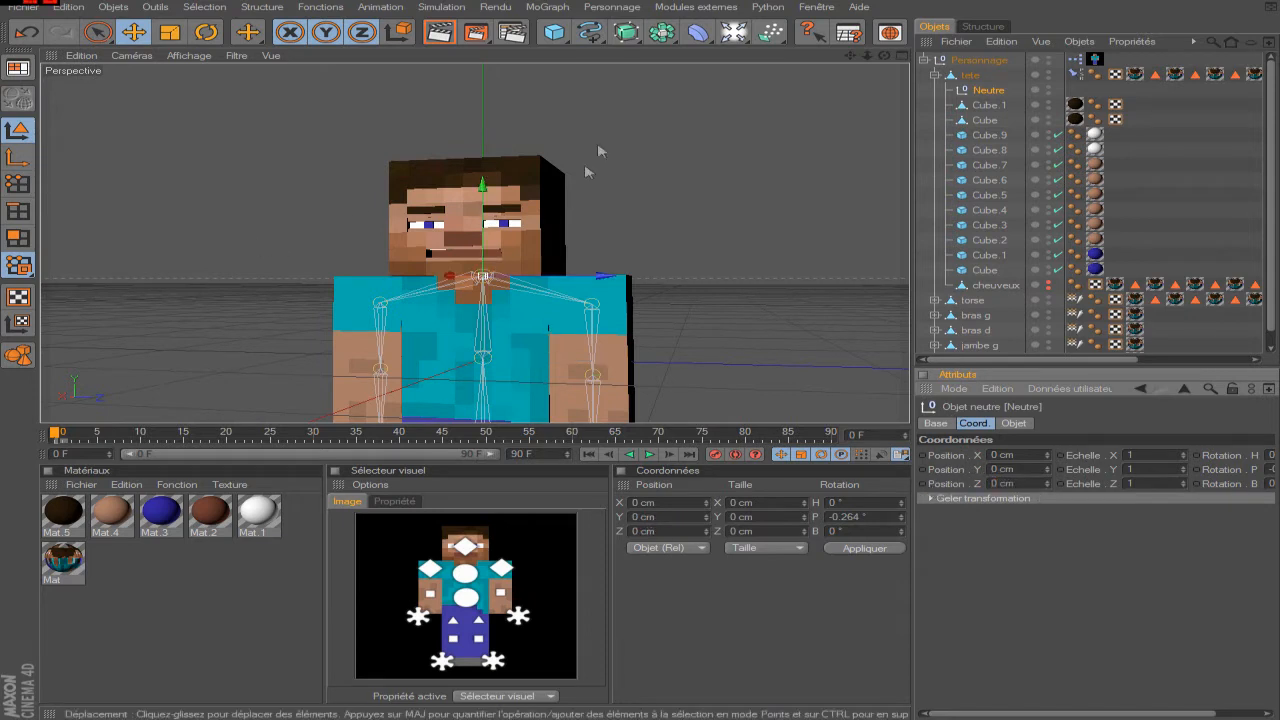
- Move the two blue pupil cubes, Cube.1 and Cube, into the null object and collapse its hierarchy
left_click(988, 257)
left_click(988, 270, "shift")
left_click_drag(988, 270, 985, 95)
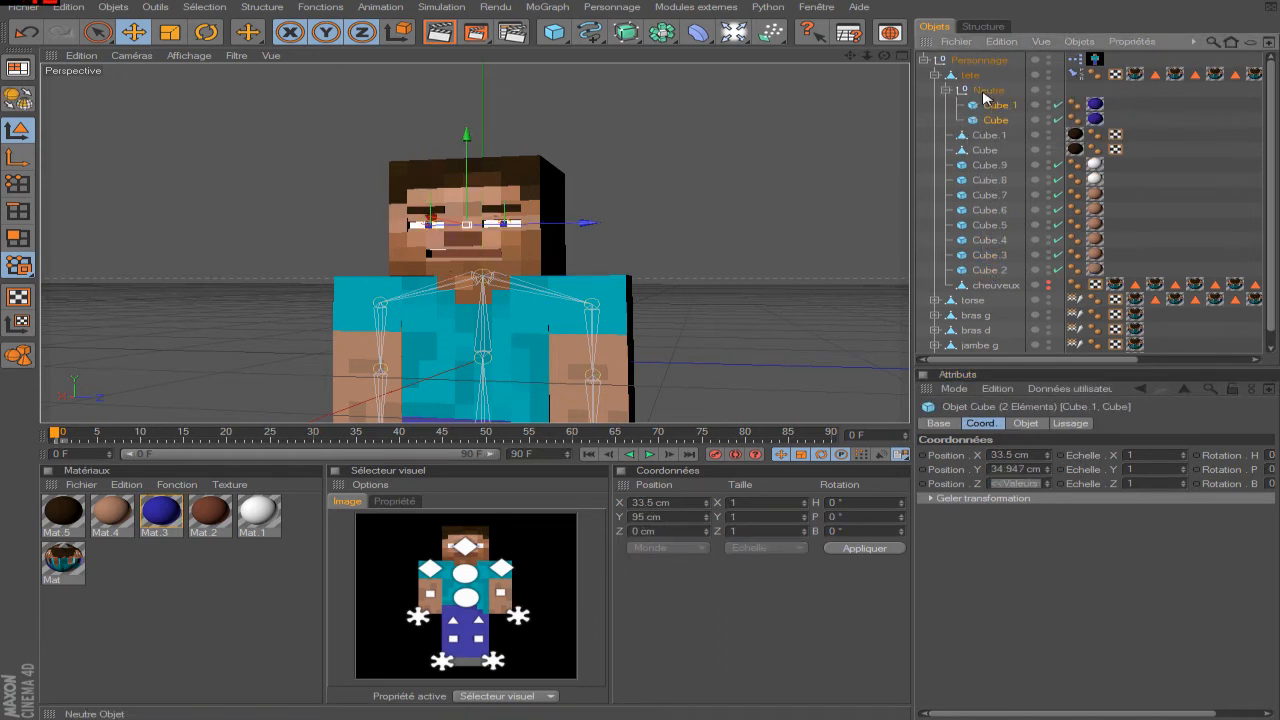
left_click(985, 92)
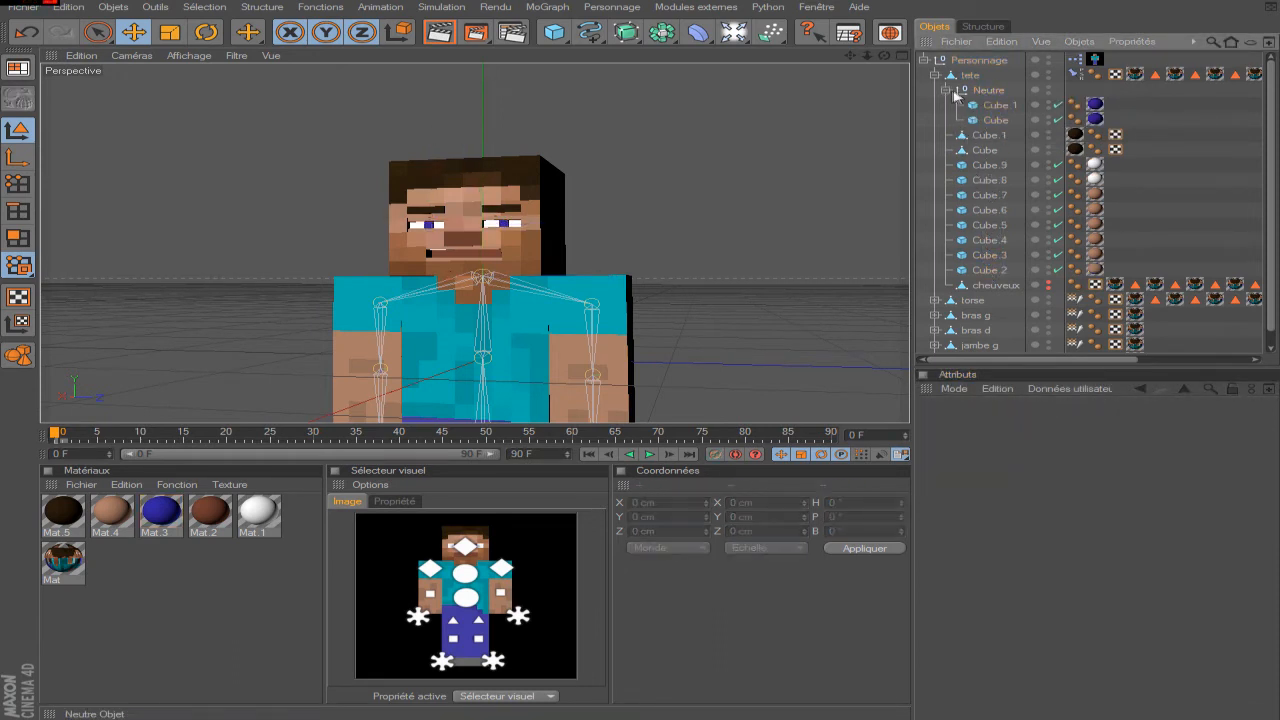
left_click(945, 91)
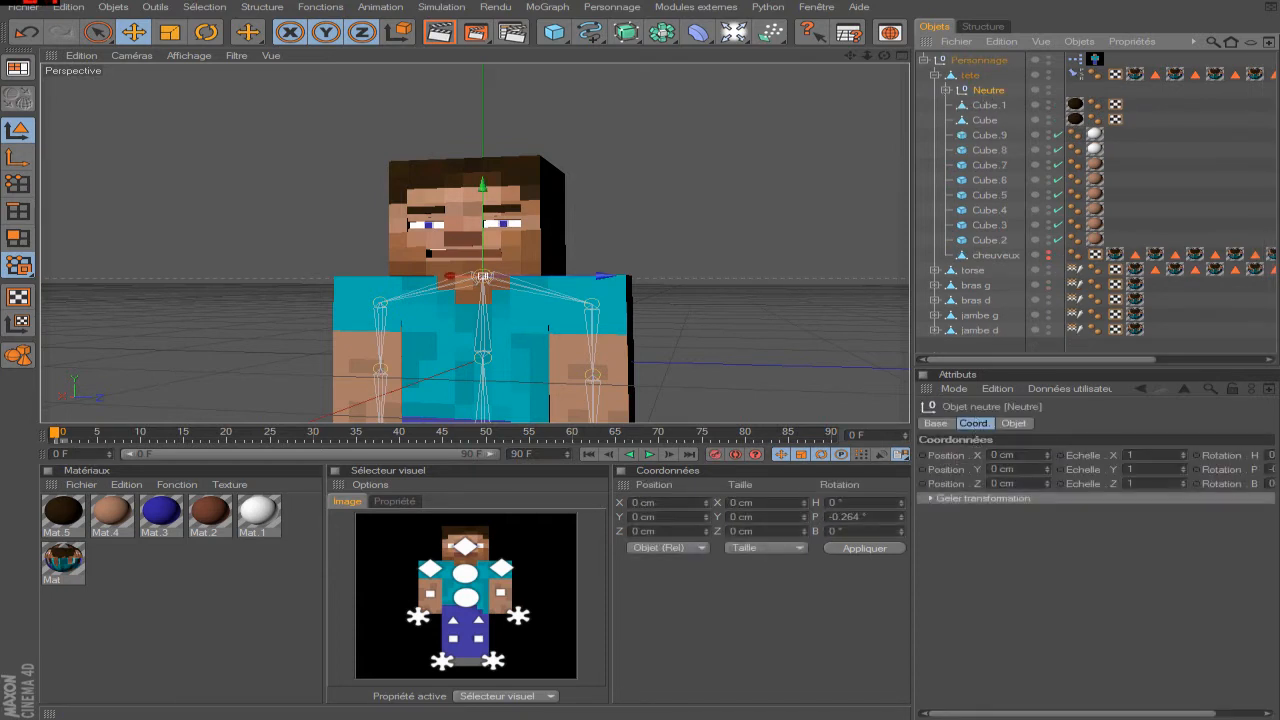
- Rename the null object containing the pupil cubes as yeux
left_click_drag(884, 55, 921, 82)
double_click(982, 92)
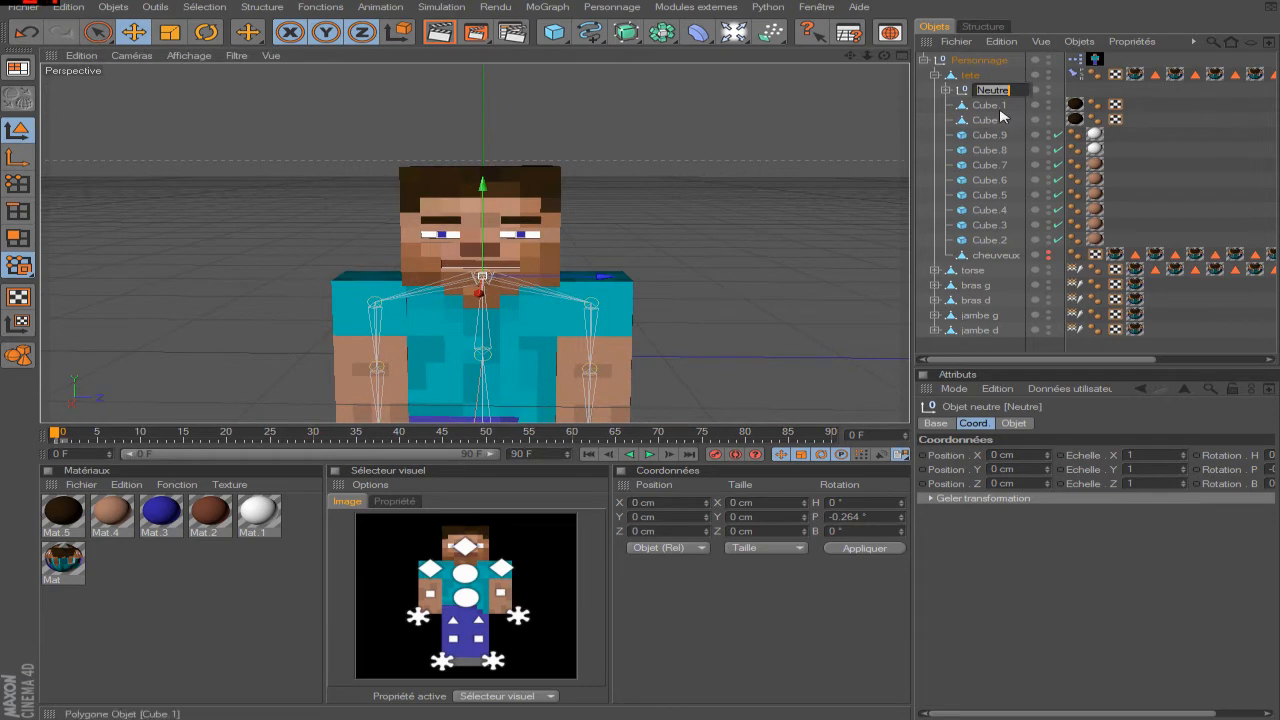
type("yeux")
key("Return")
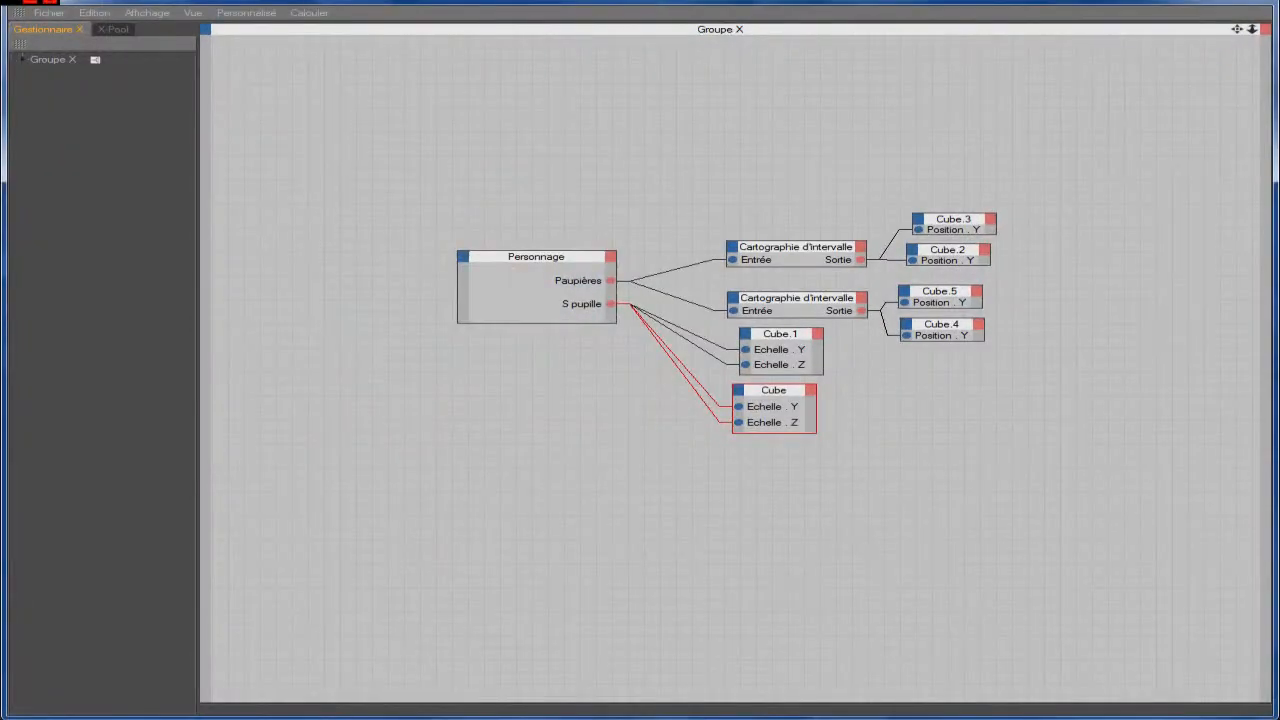
- Shrink the XPresso editor to a smaller floating window and close it
left_click_drag(1273, 62, 718, 88)
left_click_drag(556, 0, 714, 108)
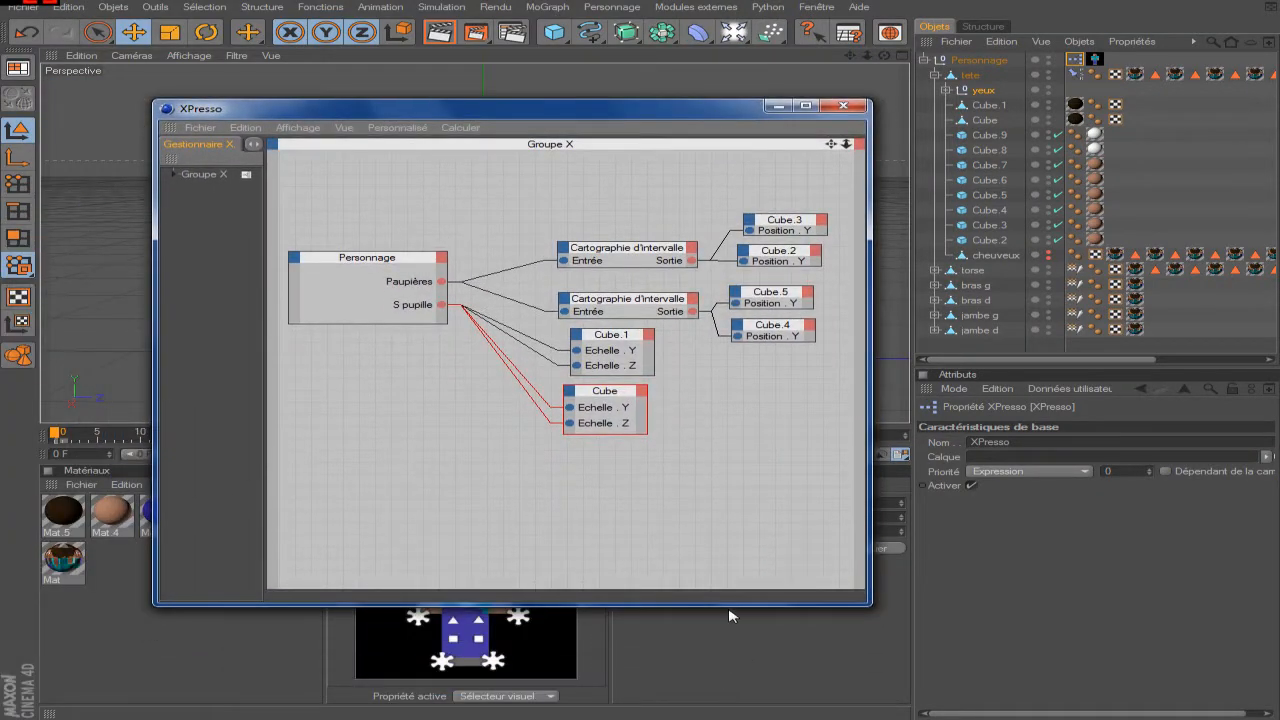
left_click_drag(730, 606, 730, 500)
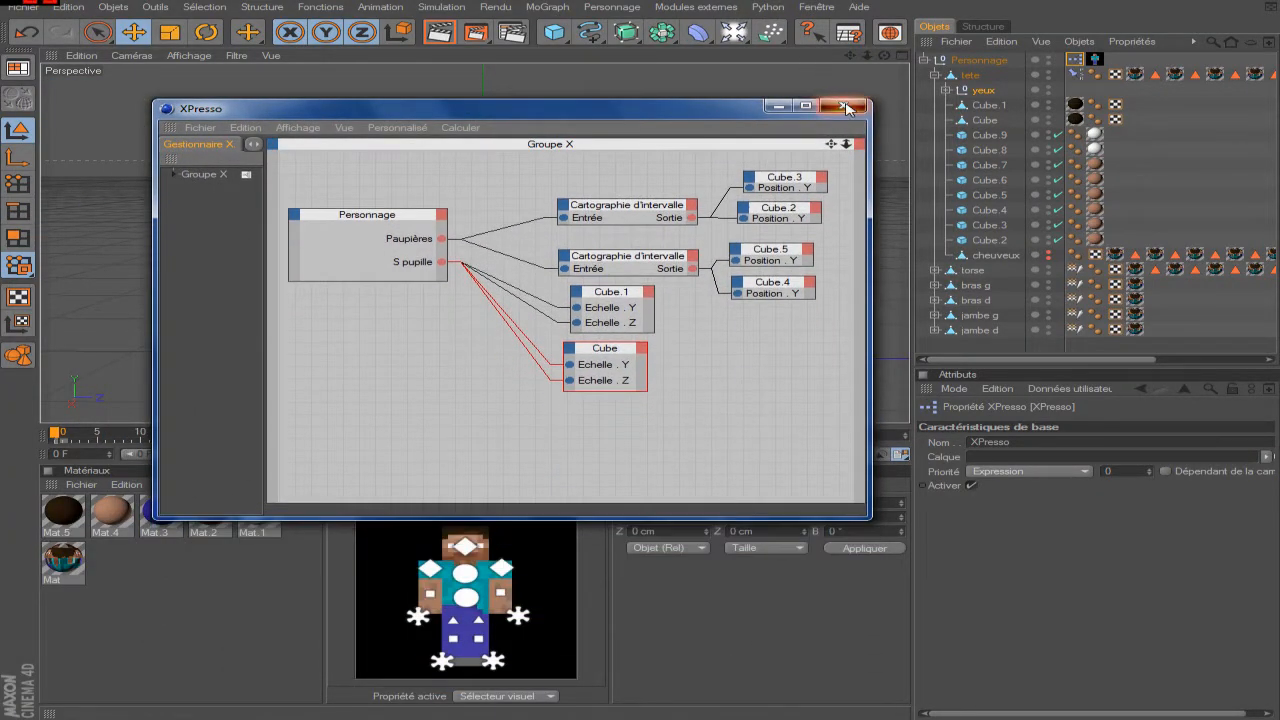
left_click(843, 106)
- Test moving the yeux null along its Z axis and reset its Z position to 0 cm
left_click(995, 60)
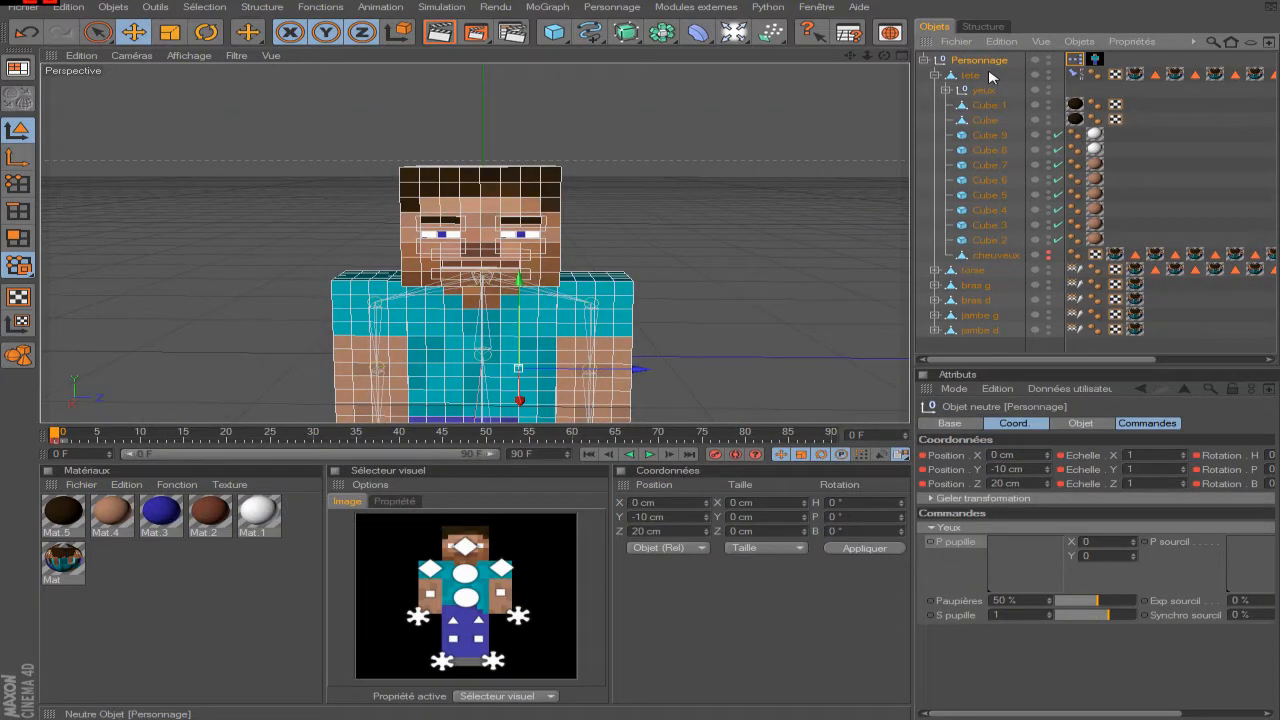
scroll(729, 194, "up", 6)
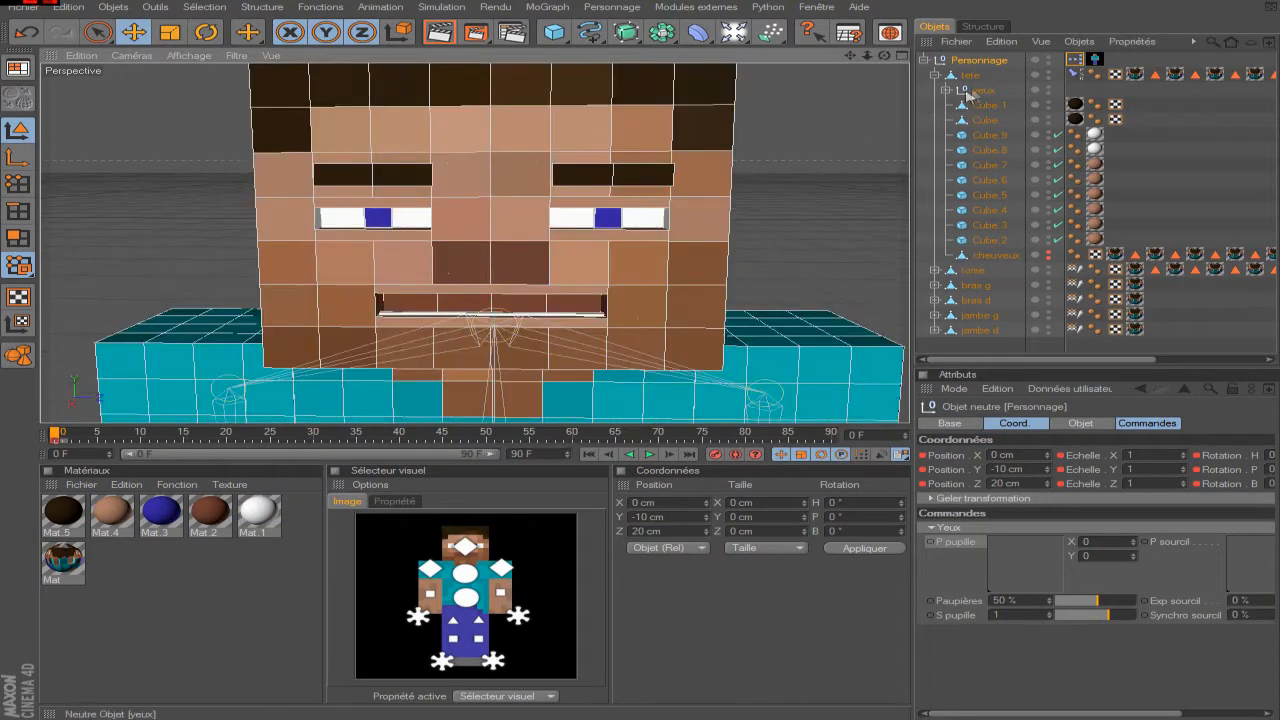
left_click(982, 90)
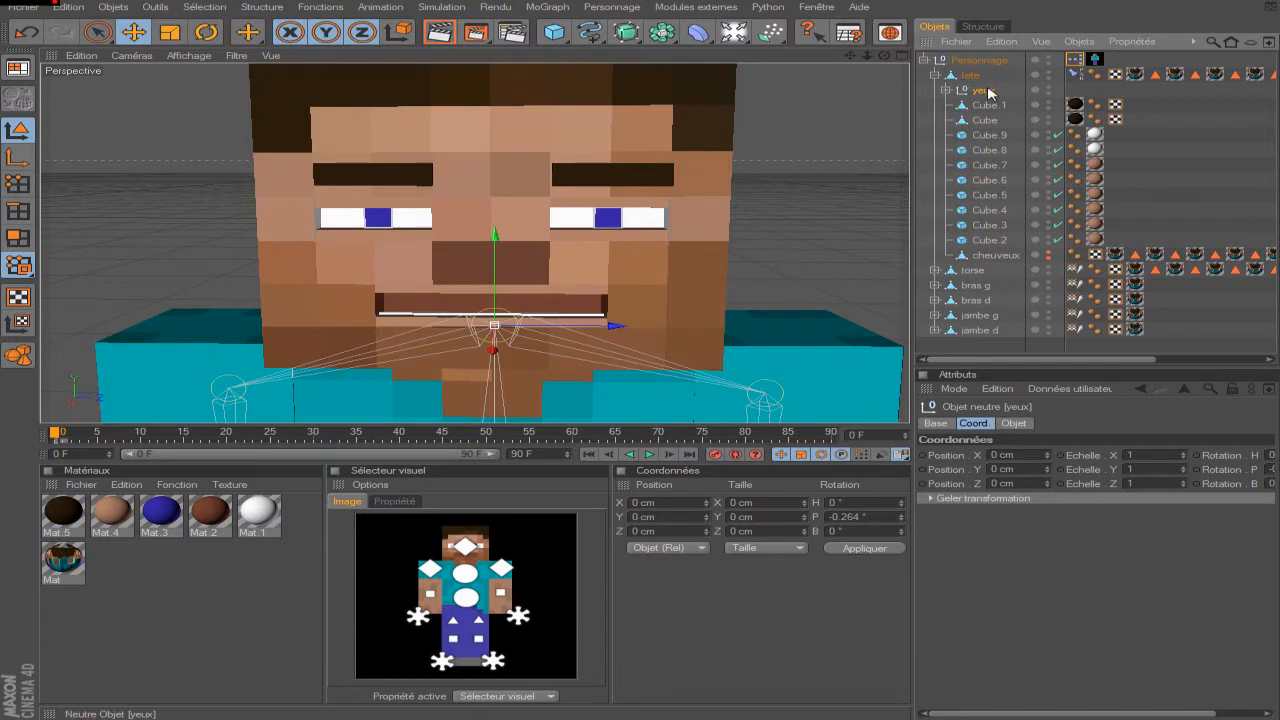
scroll(755, 230, "up", 2)
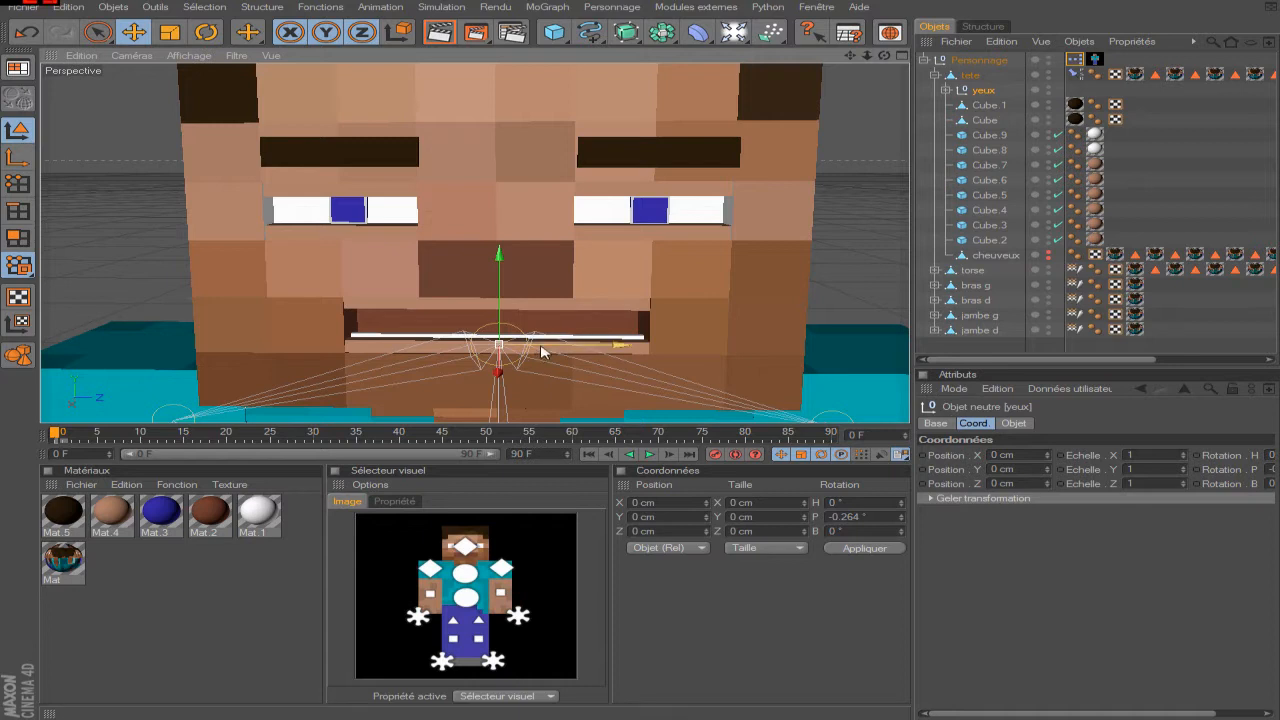
mouse_move(620, 344)
left_mouse_down()
mouse_move(670, 345)
mouse_move(575, 345)
mouse_move(620, 345)
left_mouse_up()
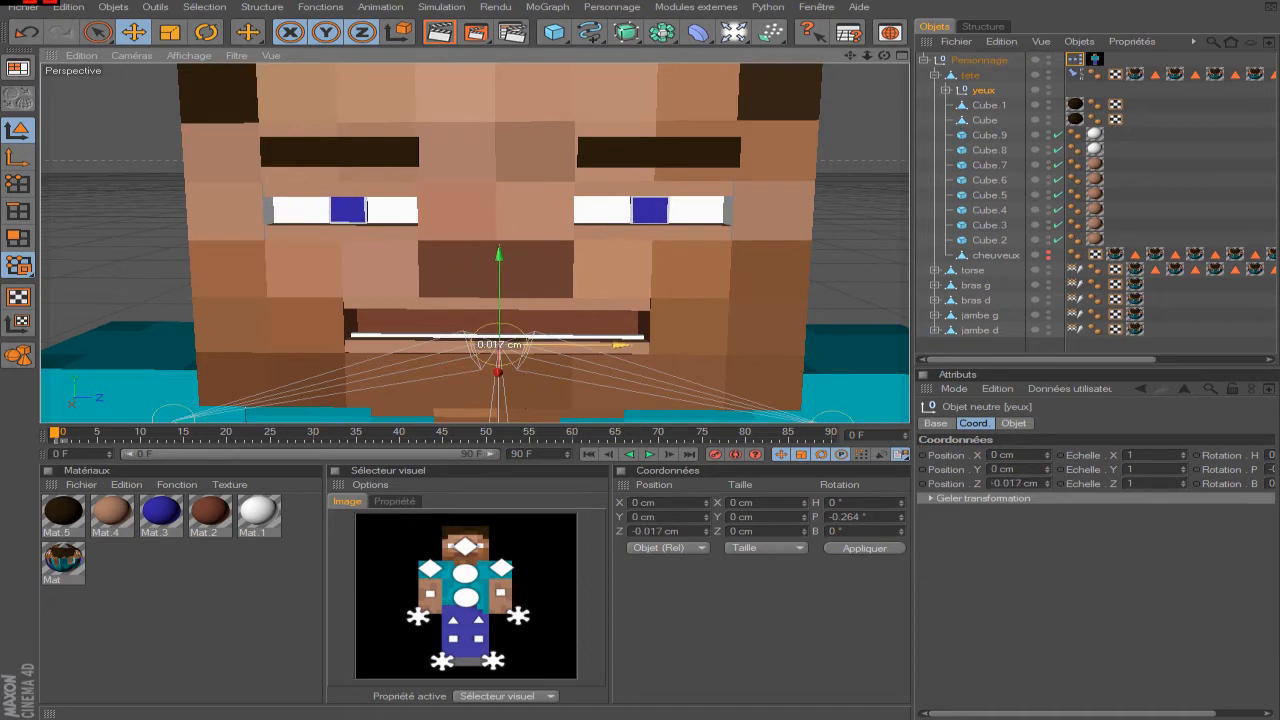
double_click(1034, 484)
type("0")
key("Return")
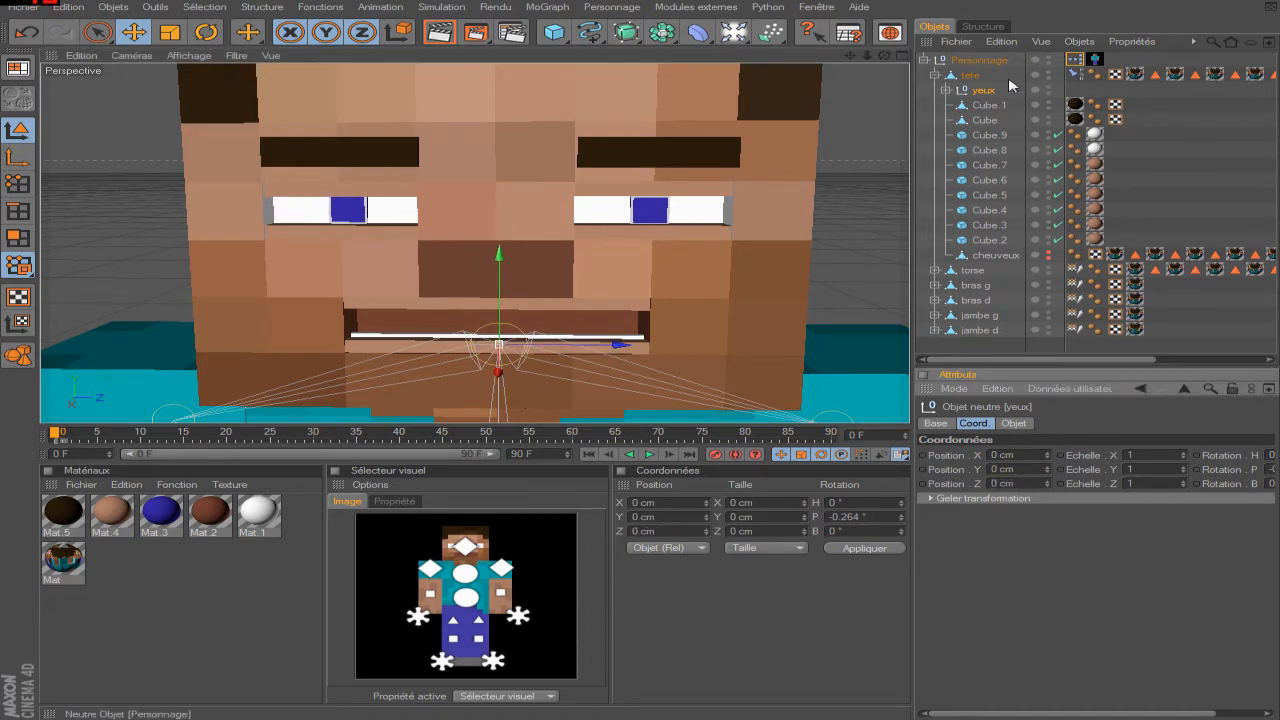
- Change the minimum and maximum limits of the P pupille user data on the Personnage object
left_click(980, 61)
left_click(1070, 390)
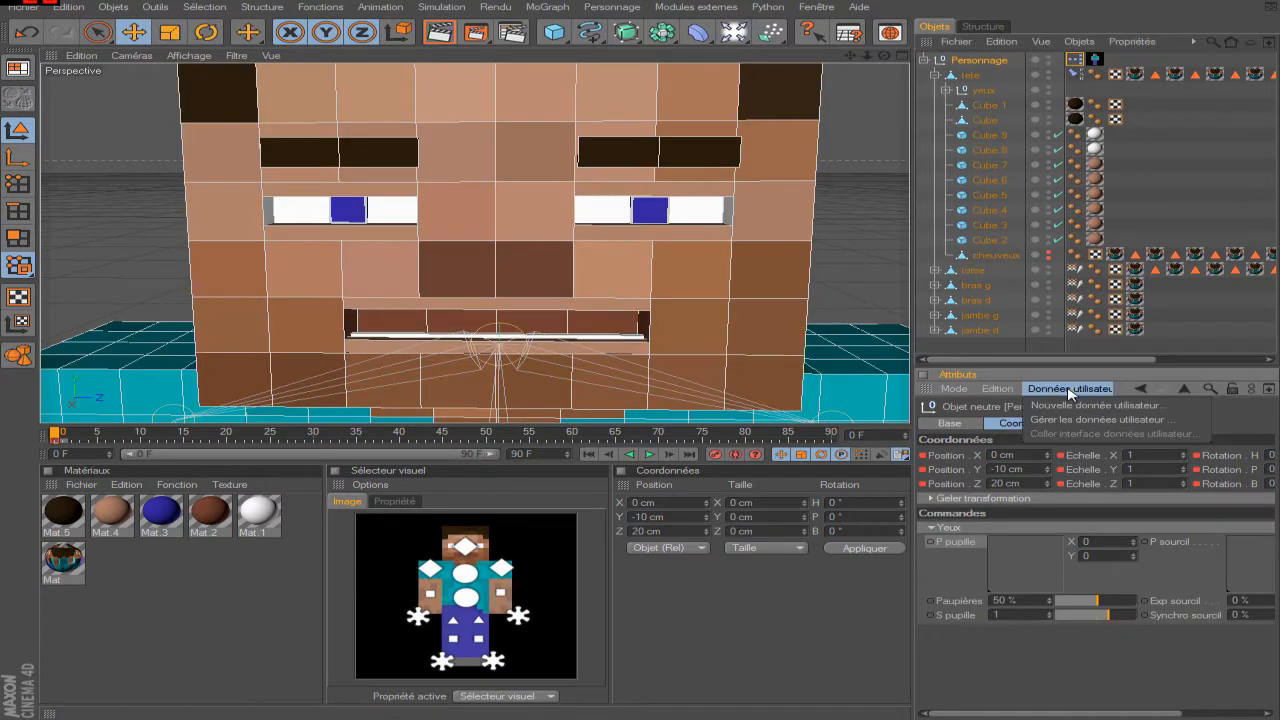
left_click(1099, 420)
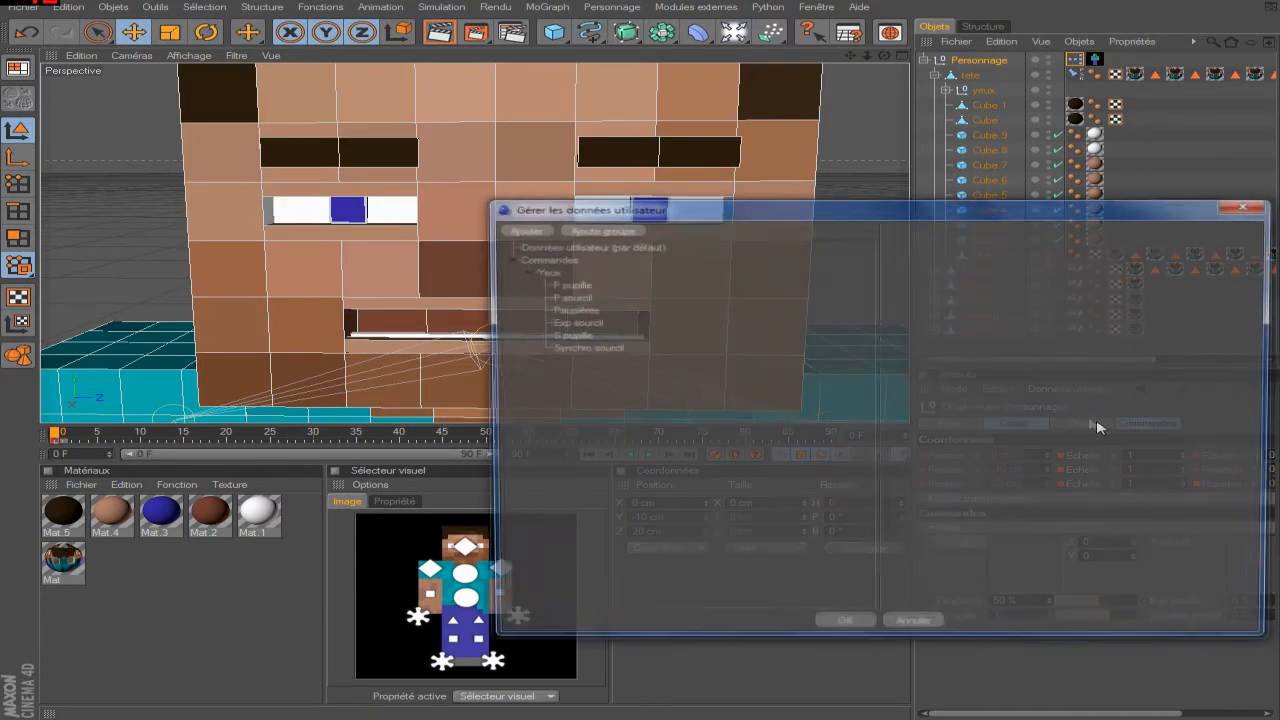
left_click(568, 284)
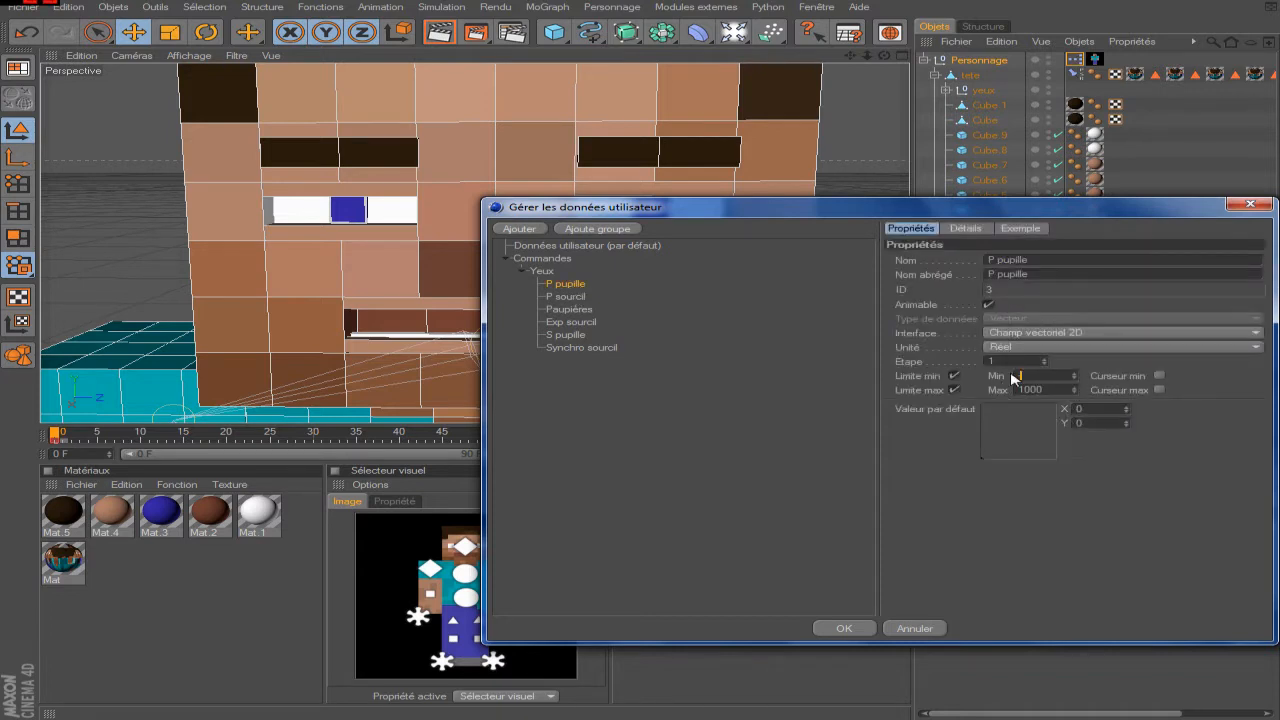
key("Return")
left_click_drag(1047, 390, 867, 396)
key("Return")
left_click(850, 628)
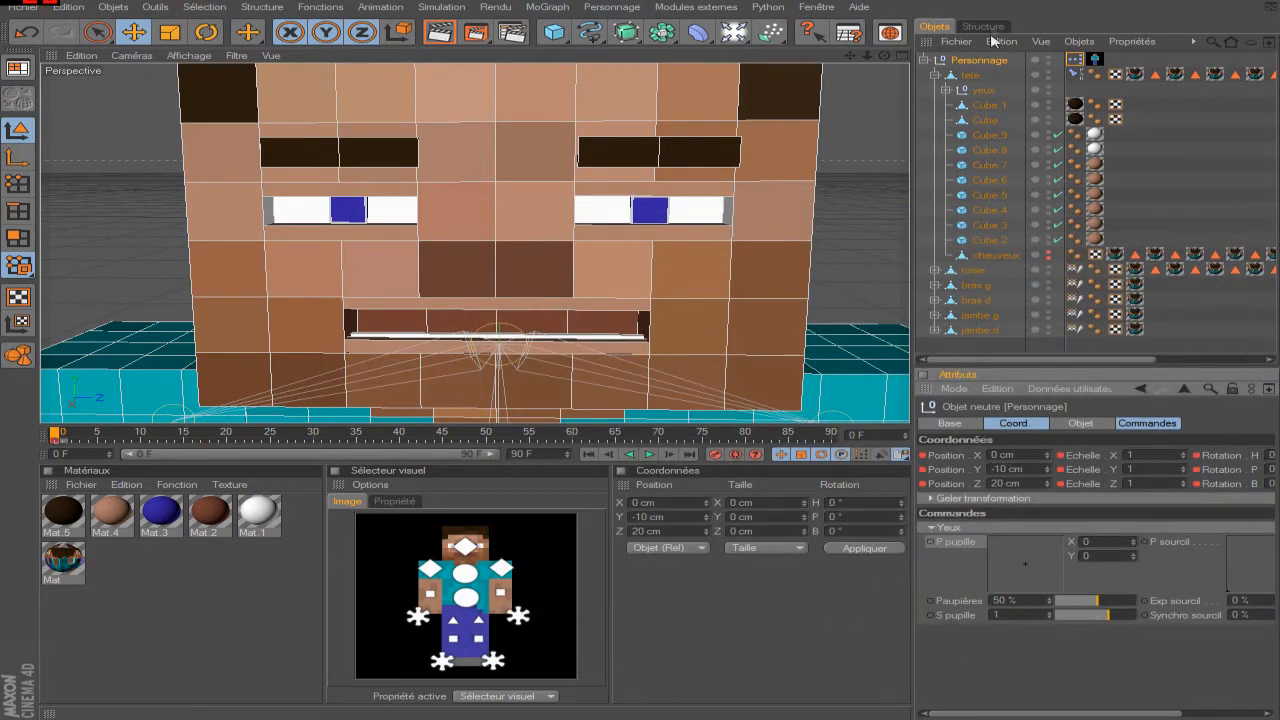
- Add P pupille X and P pupille Y outputs to the Personnage node in XPresso and move the node slightly lower
double_click(1078, 61)
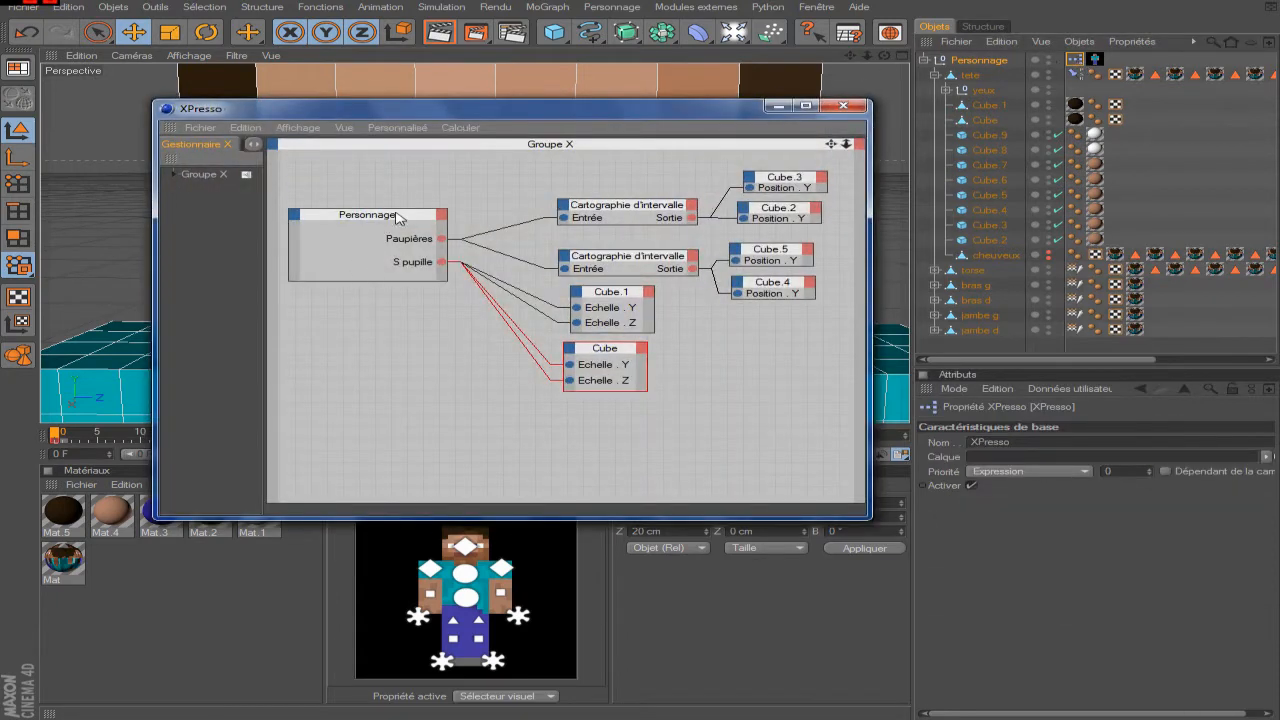
left_click(441, 217)
mouse_move(486, 256)
mouse_move(612, 255)
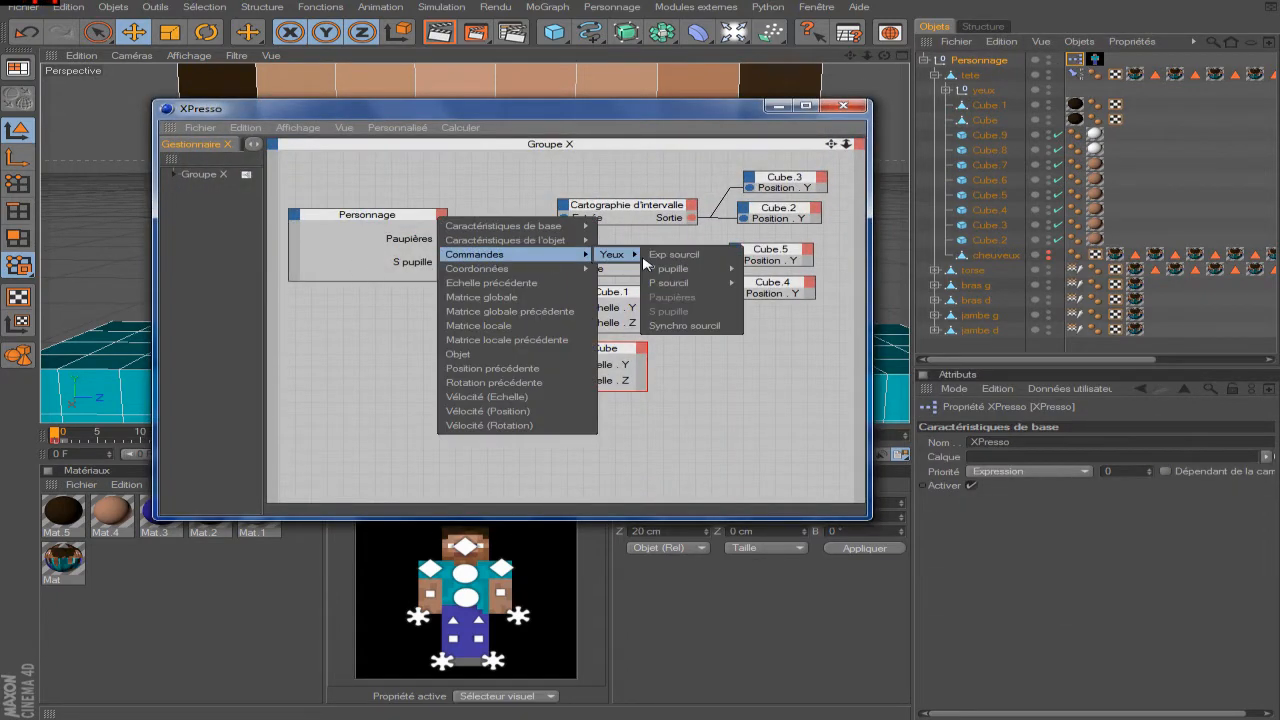
mouse_move(677, 276)
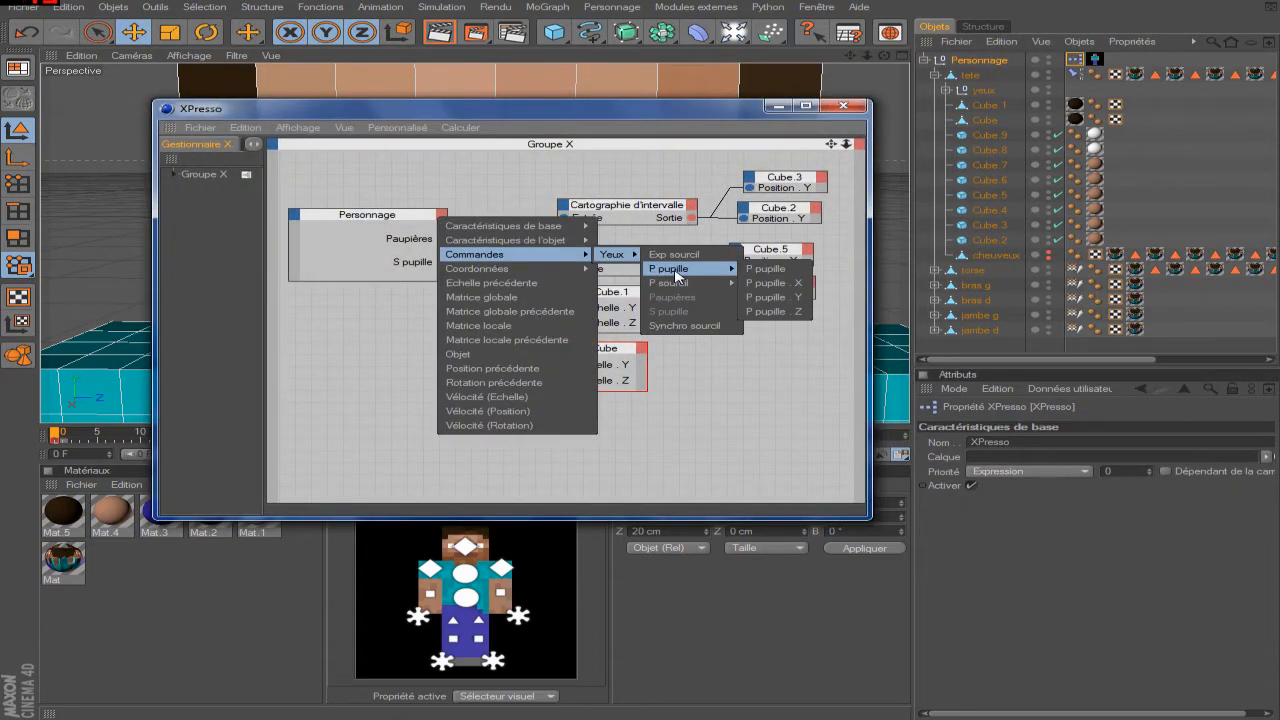
left_click(766, 287)
left_click(441, 216)
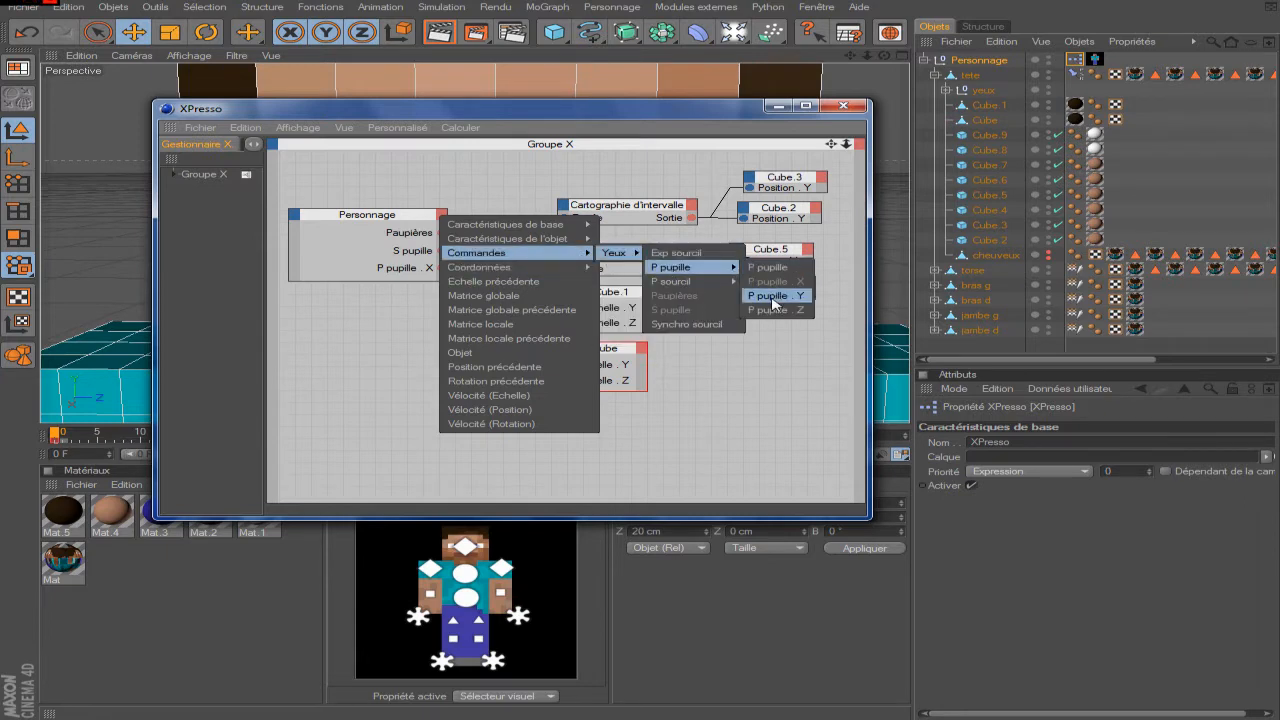
left_click(773, 296)
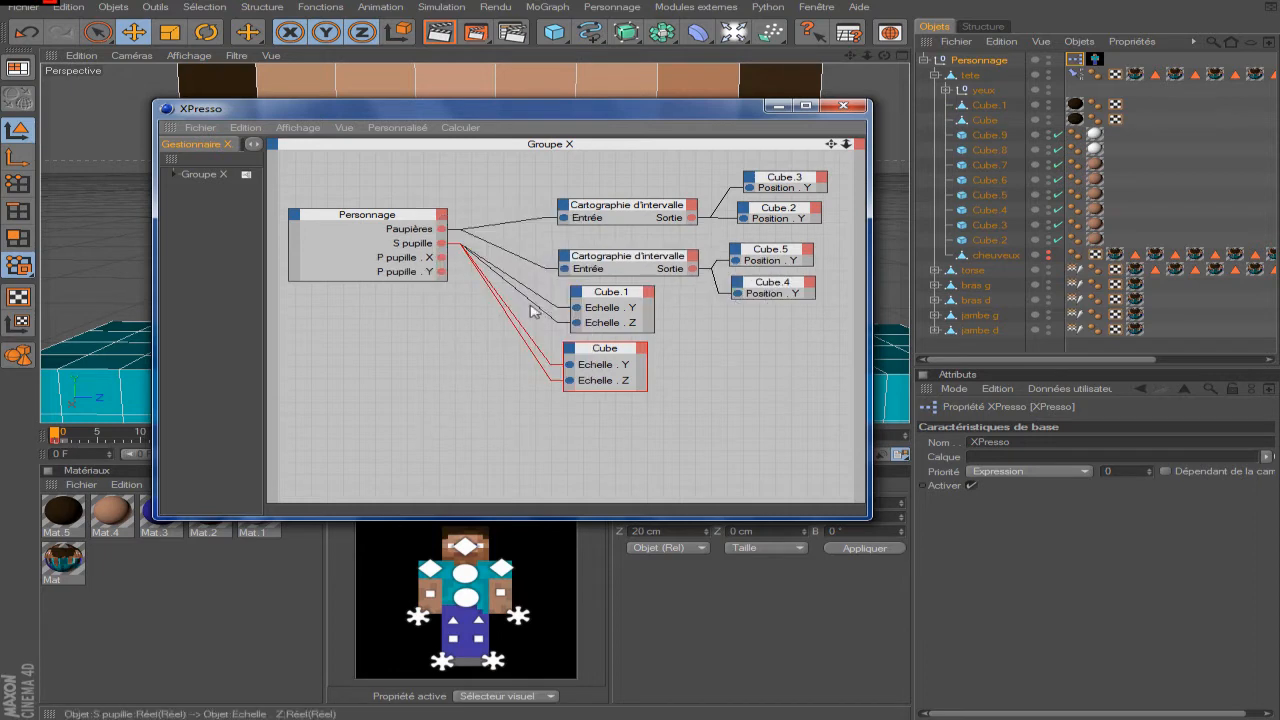
left_click_drag(406, 217, 419, 266)
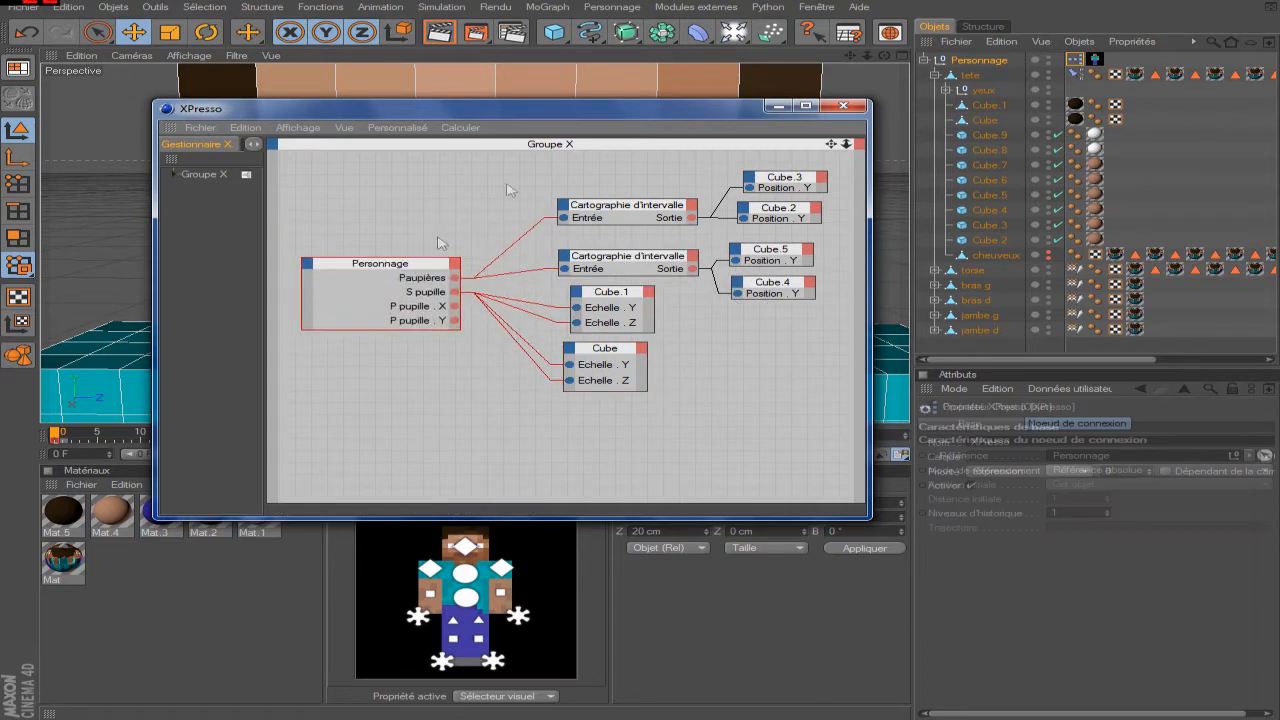
left_click(935, 60)
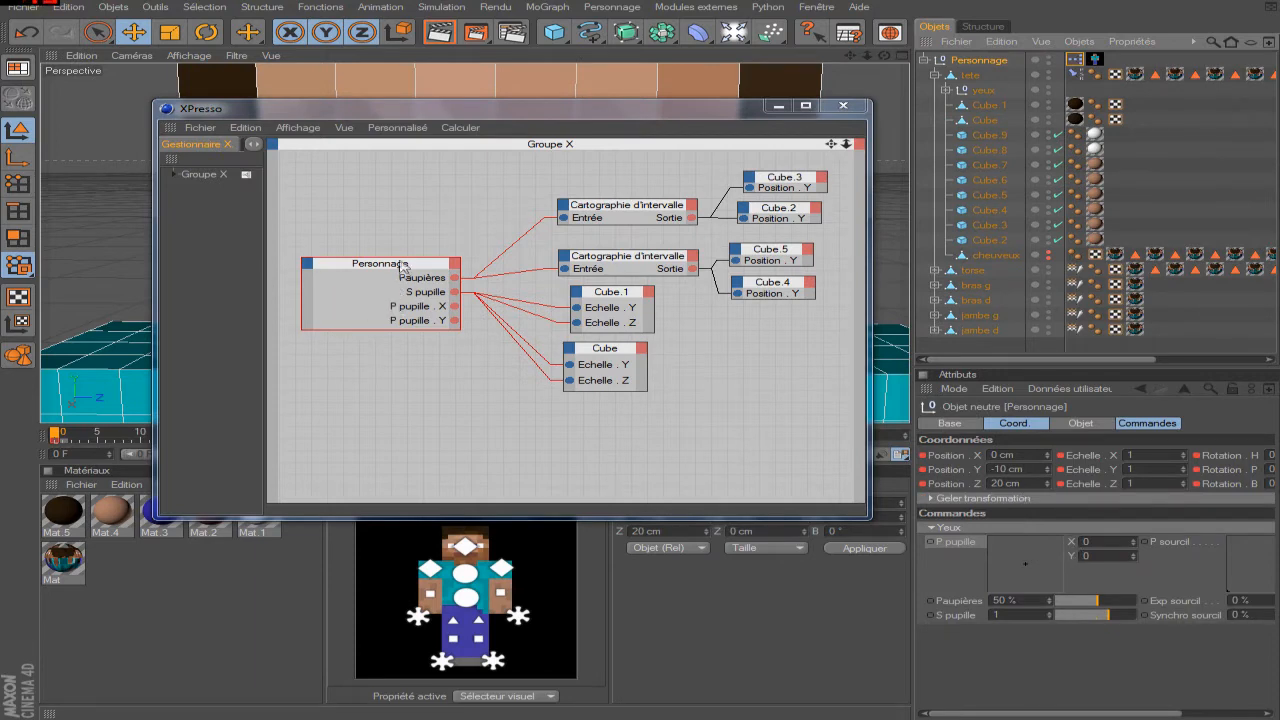
- Move the Personnage node slightly lower and add the yeux null as a node beneath it in the XPresso graph
left_click_drag(400, 265, 397, 292)
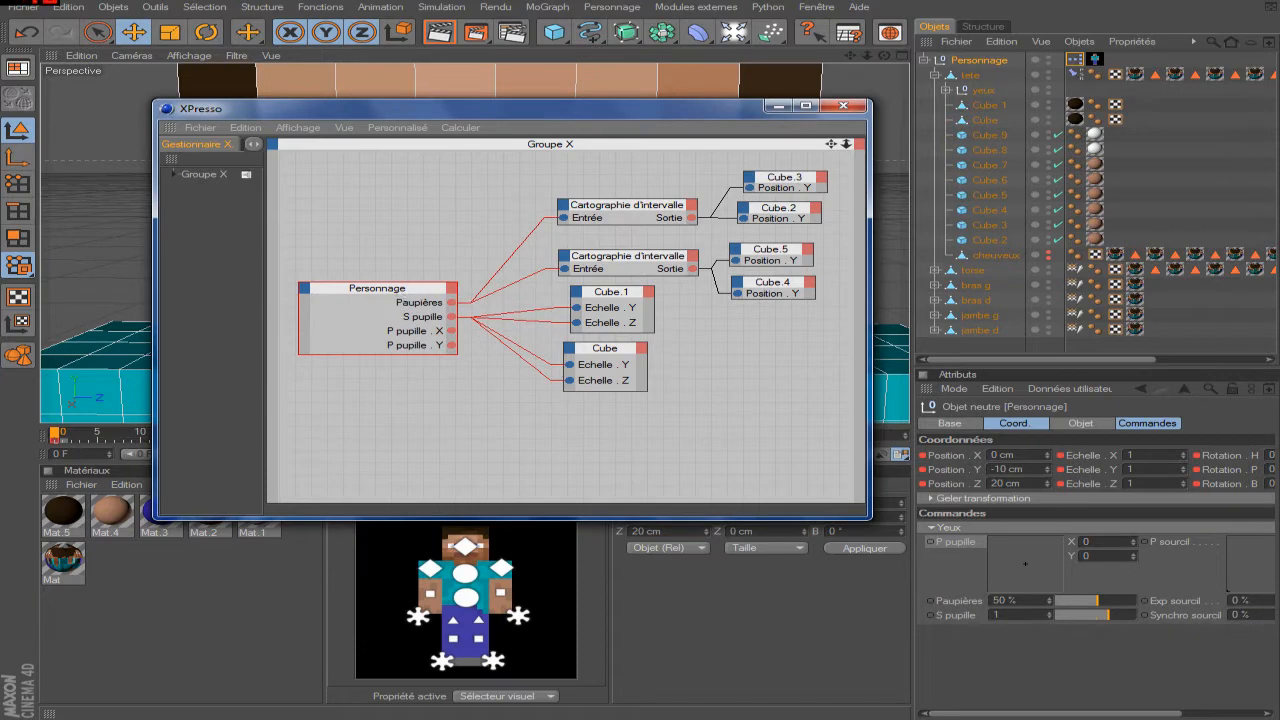
left_click(984, 92)
left_click_drag(859, 176, 500, 403)
left_click(462, 400)
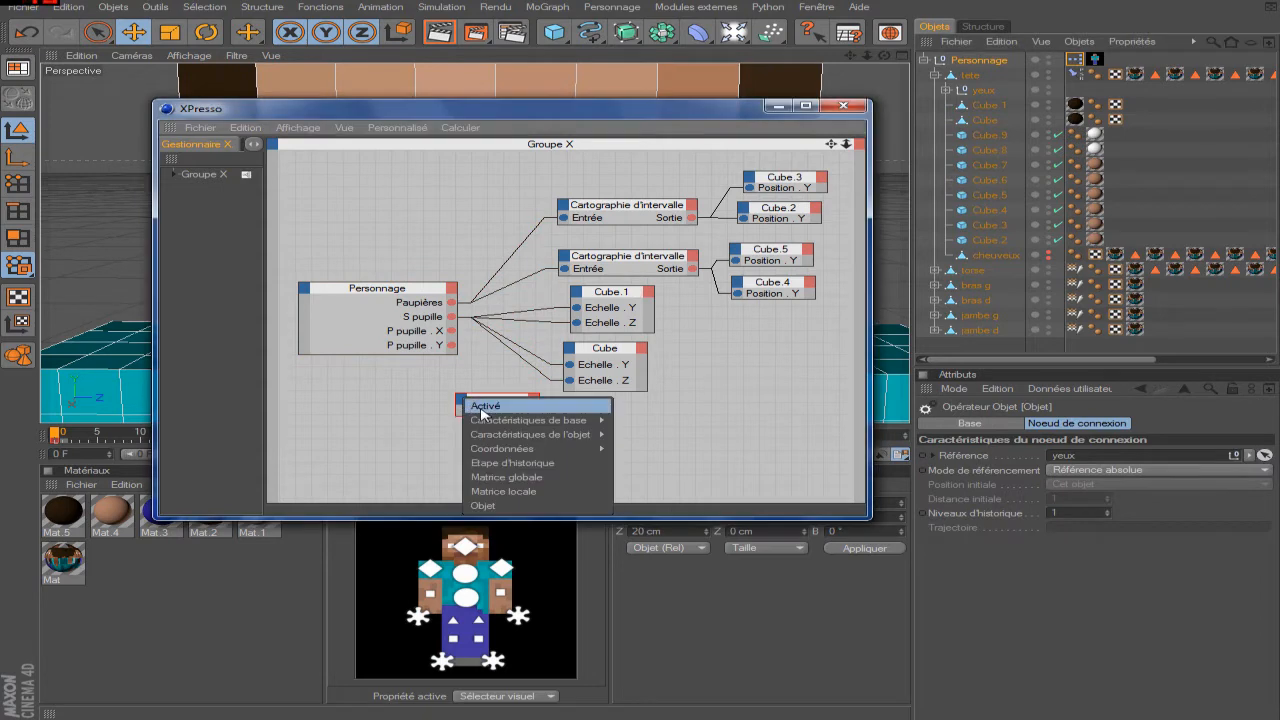
mouse_move(508, 450)
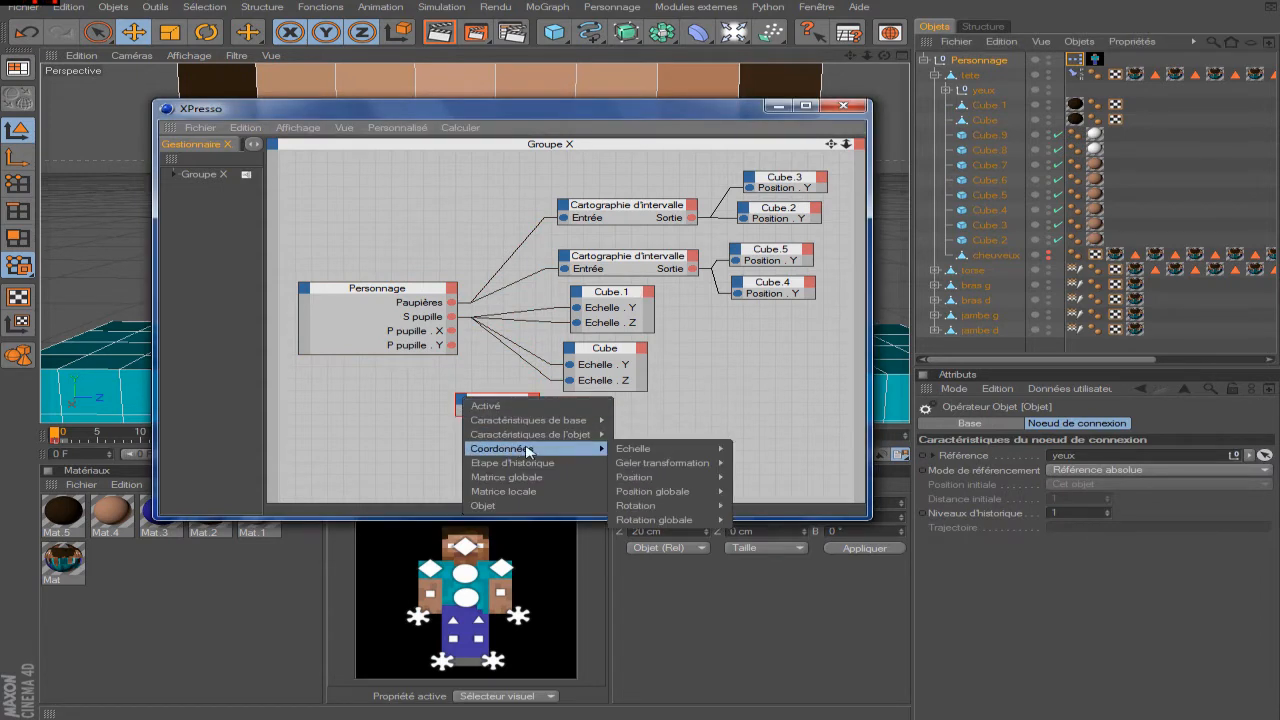
left_click(378, 420)
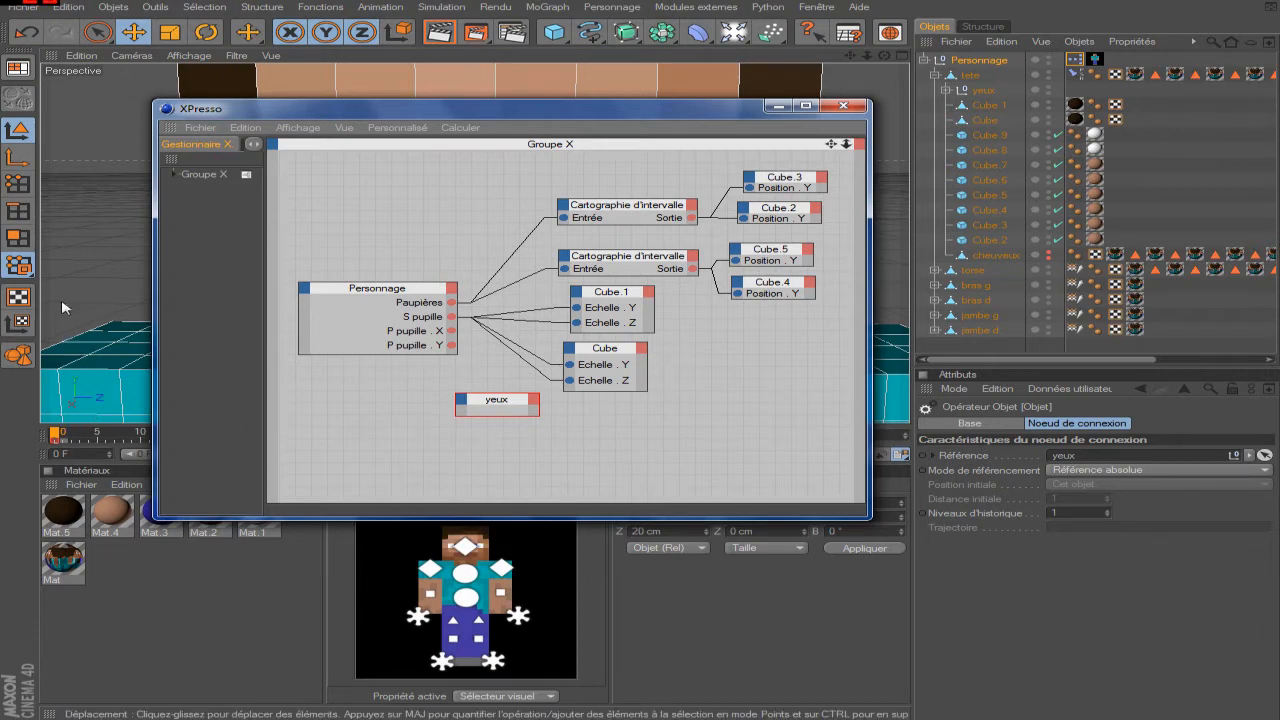
- Add Position Y and Position Z inputs to the yeux node
left_click(463, 400)
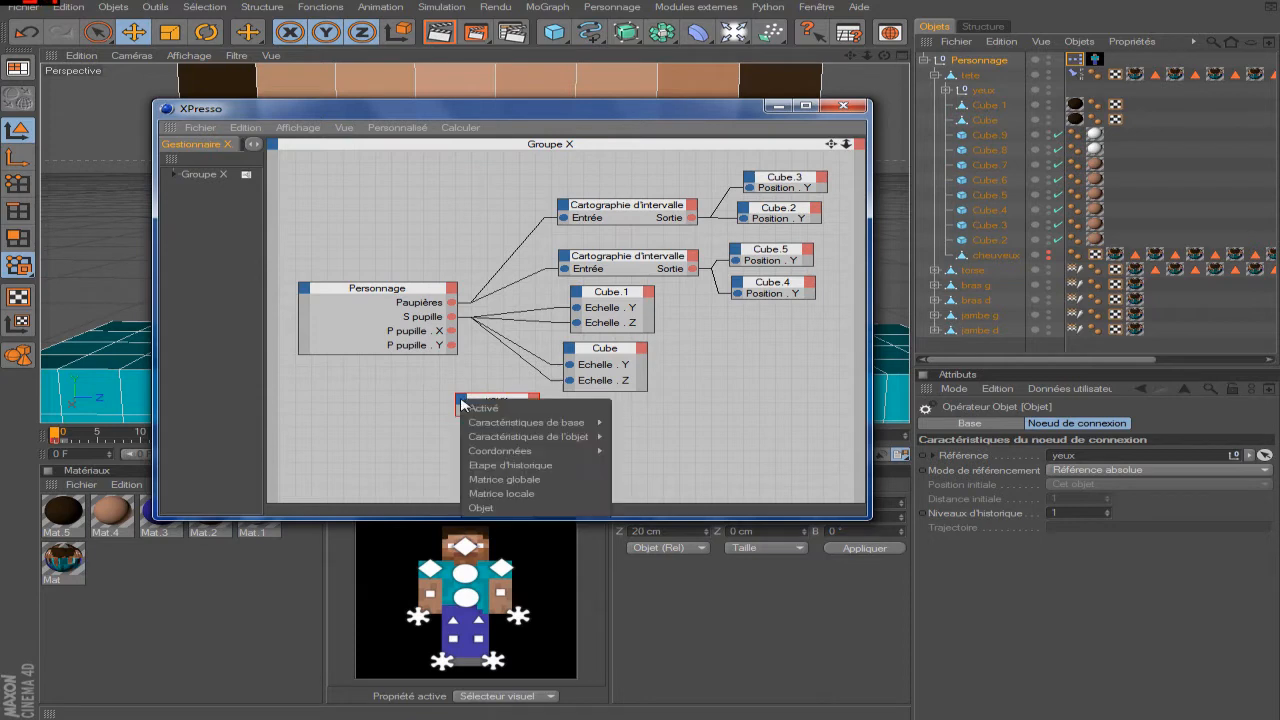
mouse_move(540, 450)
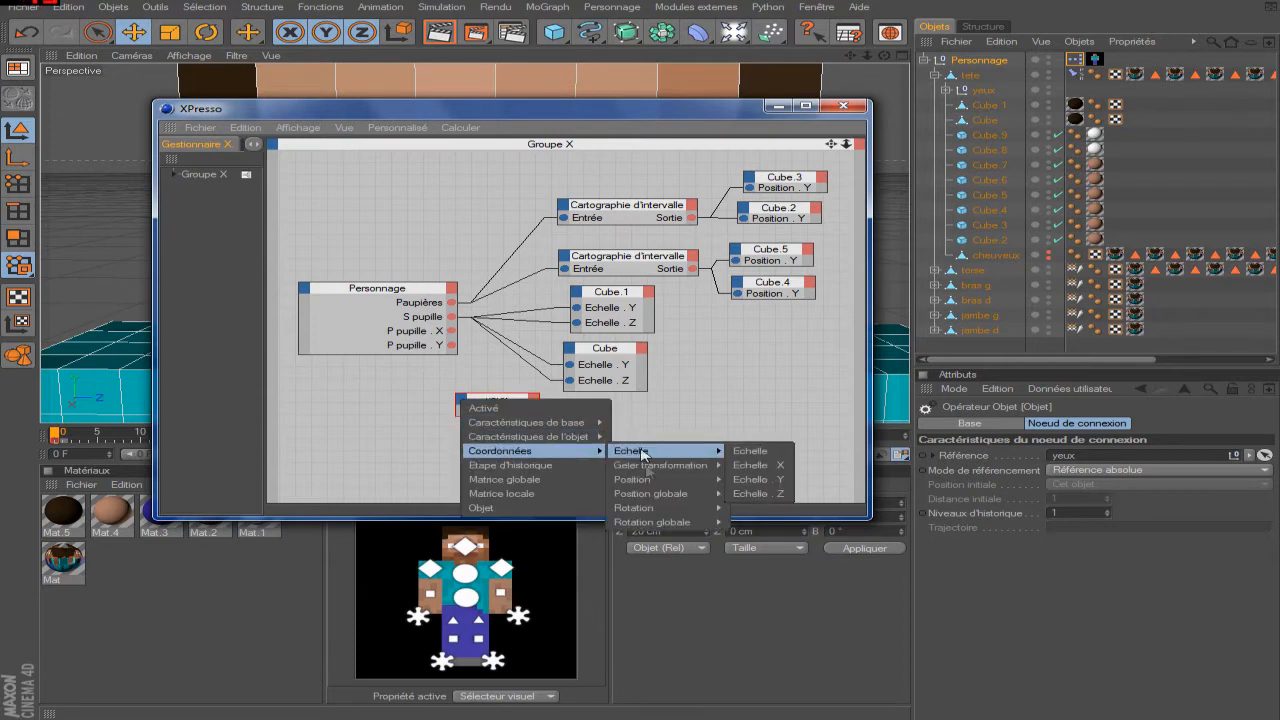
mouse_move(650, 484)
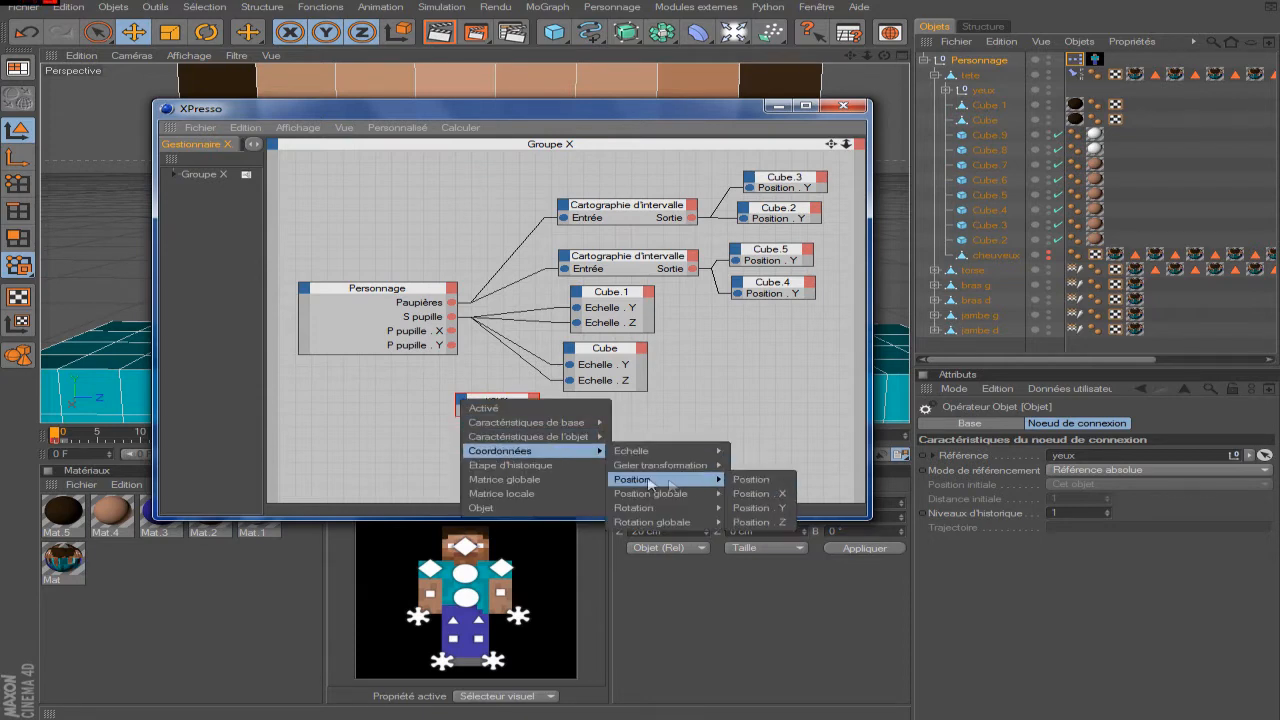
left_click(760, 508)
left_click(463, 400)
mouse_move(561, 440)
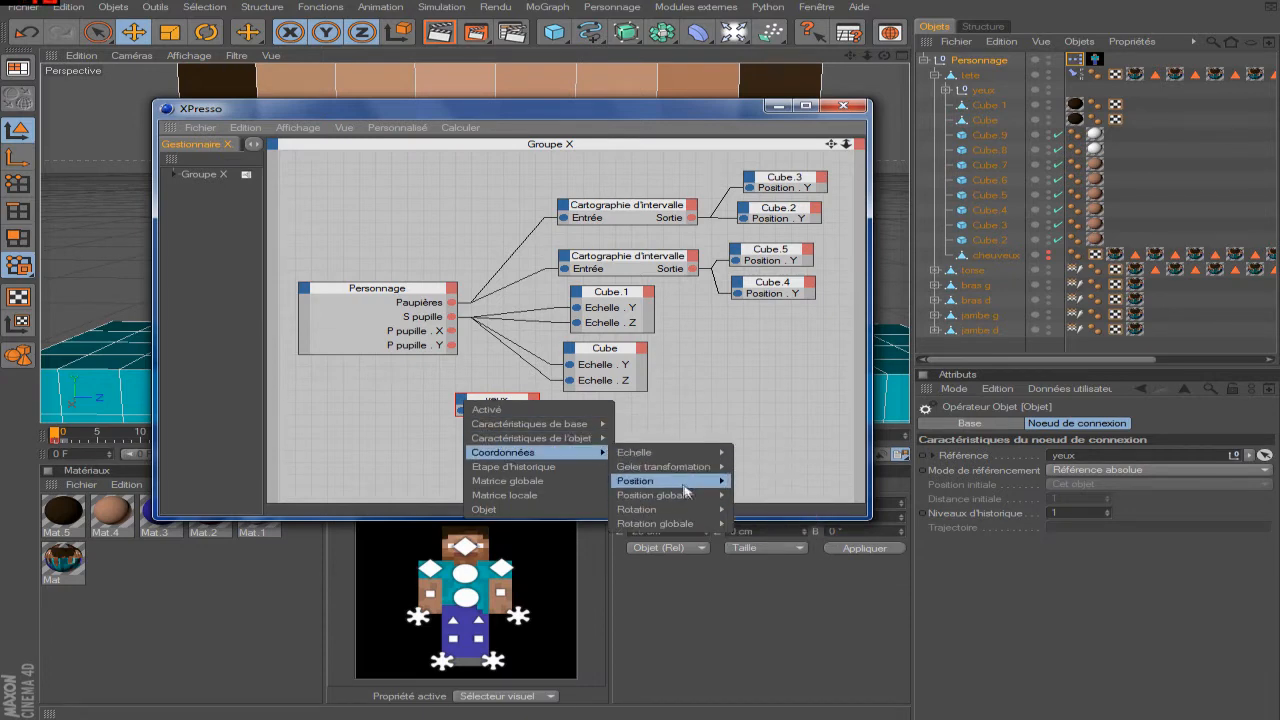
mouse_move(700, 481)
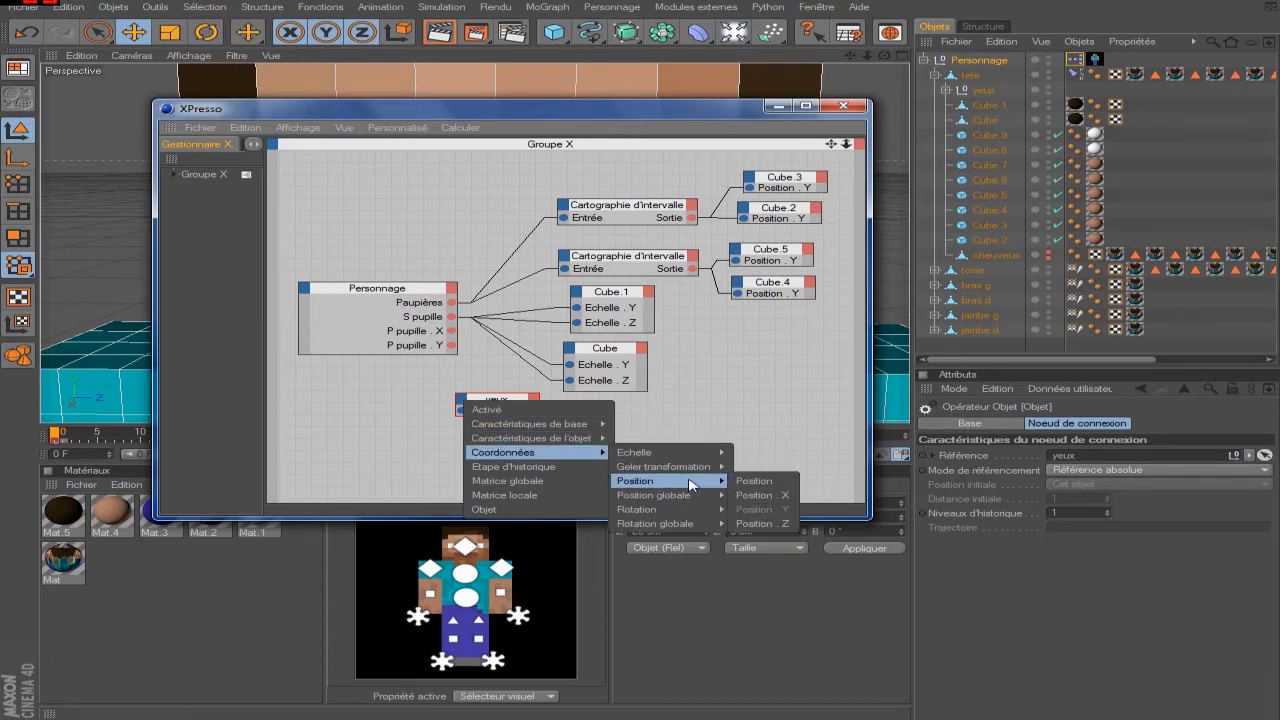
left_click(752, 521)
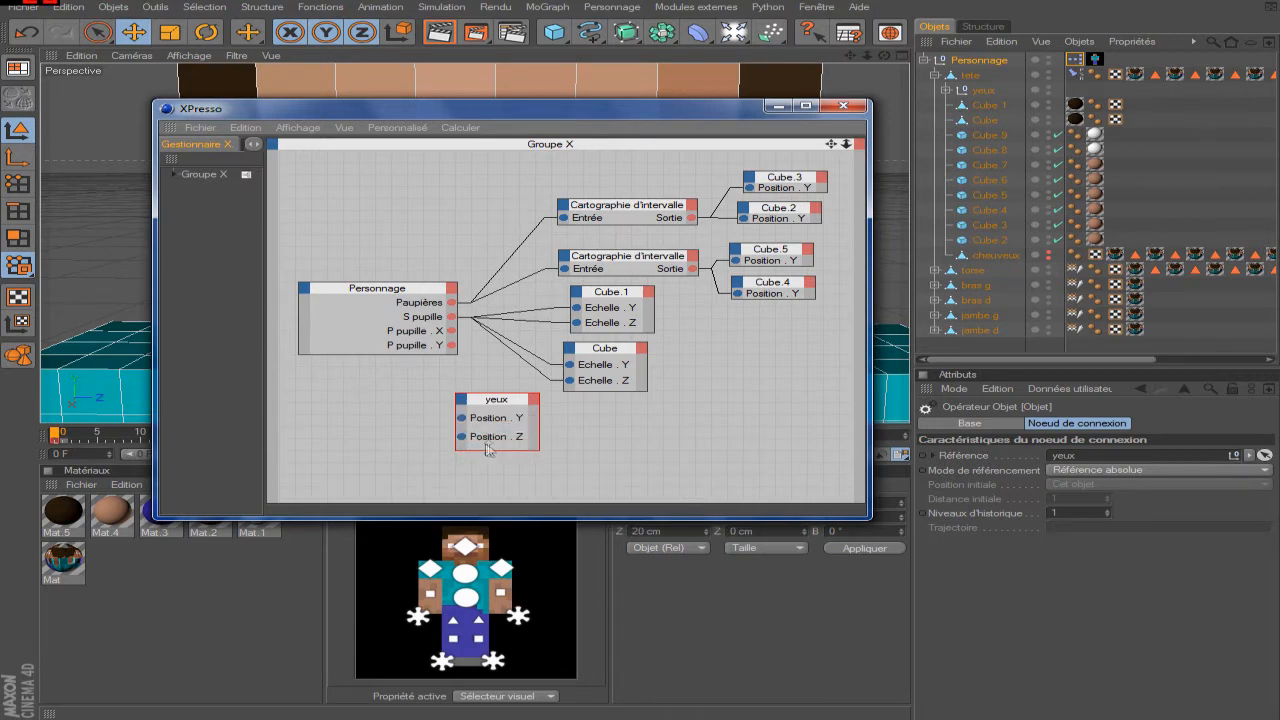
- Connect P pupille Y to the yeux node's Position Y and P pupille X to its Position Z, and close the XPresso editor
left_click_drag(451, 345, 463, 441)
left_click_drag(451, 330, 754, 330)
left_click(700, 462)
left_click(843, 105)
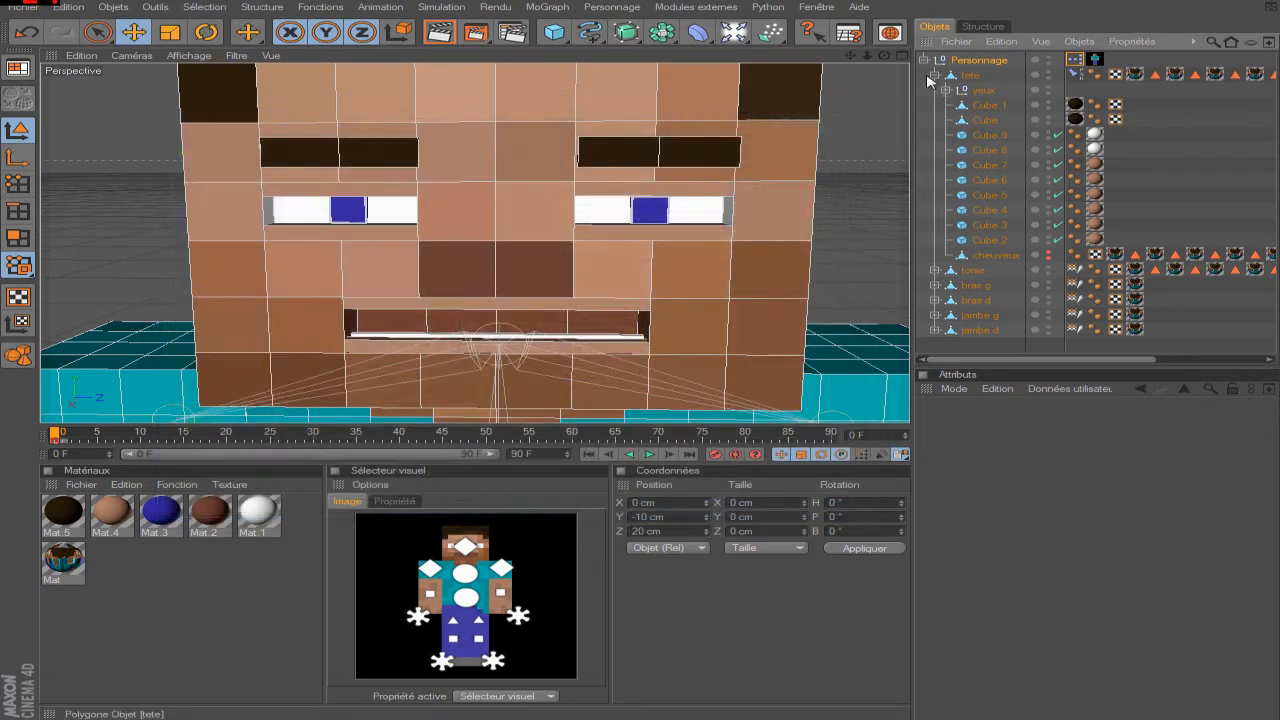
- Test the Personnage object's P pupille control by moving the pupils in several directions, and show only its Commandes attributes
left_click(975, 61)
left_click_drag(1041, 540, 1011, 573)
left_click_drag(996, 571, 858, 591)
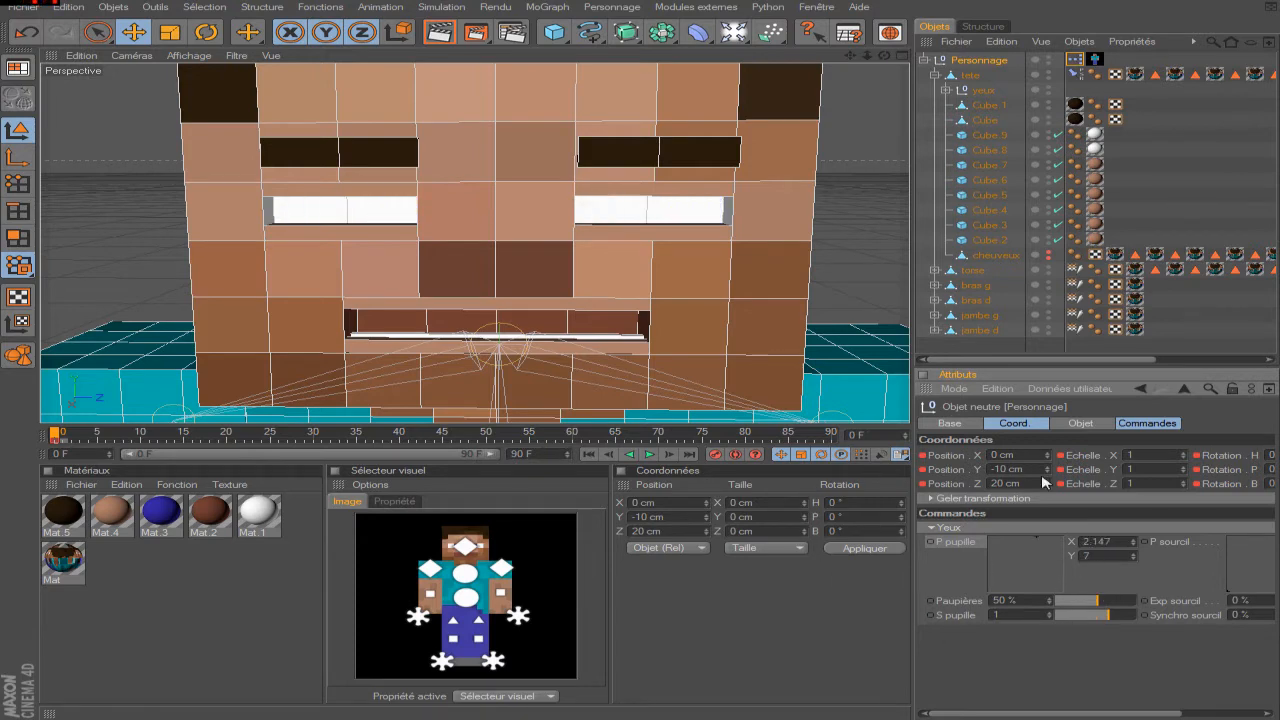
left_click_drag(986, 548, 1032, 556)
left_click(1147, 424)
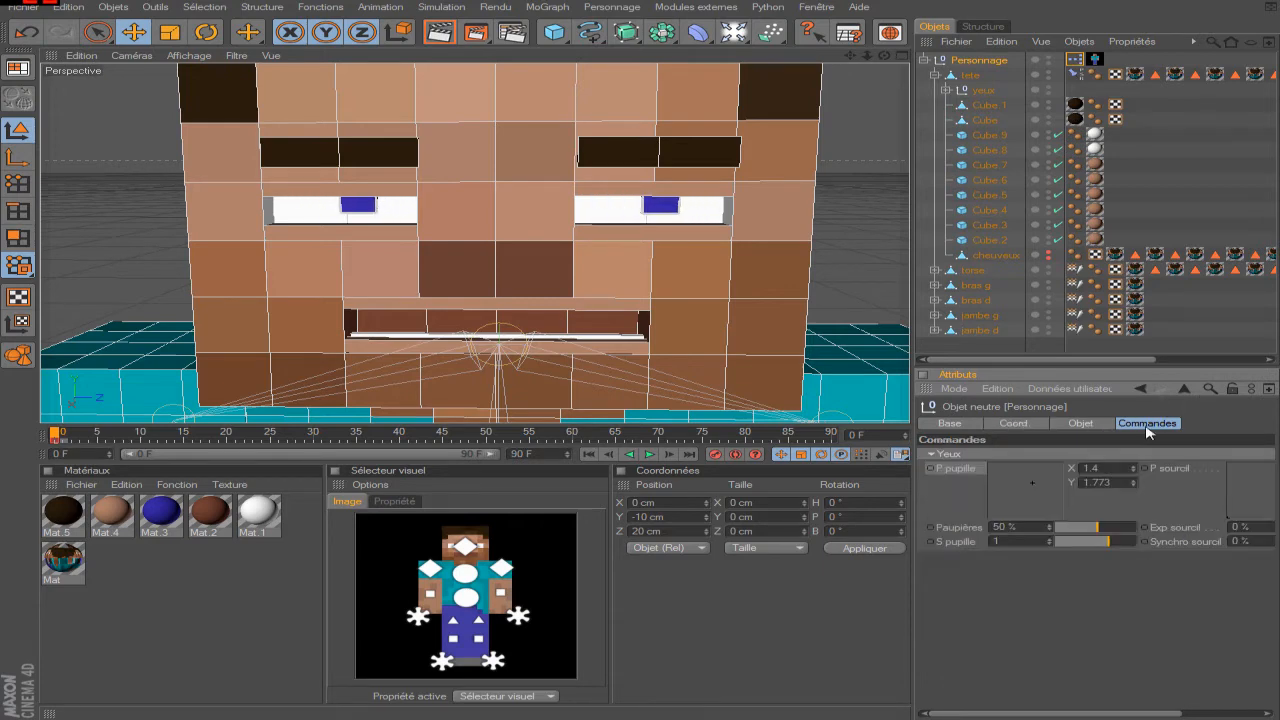
- Set Paupières to 100 %, raise the pupils to Y 7 with P pupille, and render the view of the face
mouse_move(1039, 480)
left_mouse_down()
mouse_move(1023, 486)
mouse_move(1040, 479)
mouse_move(1036, 459)
mouse_move(1035, 494)
left_mouse_up()
mouse_move(1101, 527)
left_mouse_down()
mouse_move(1052, 528)
mouse_move(1117, 519)
left_mouse_up()
left_click_drag(1037, 491, 1030, 462)
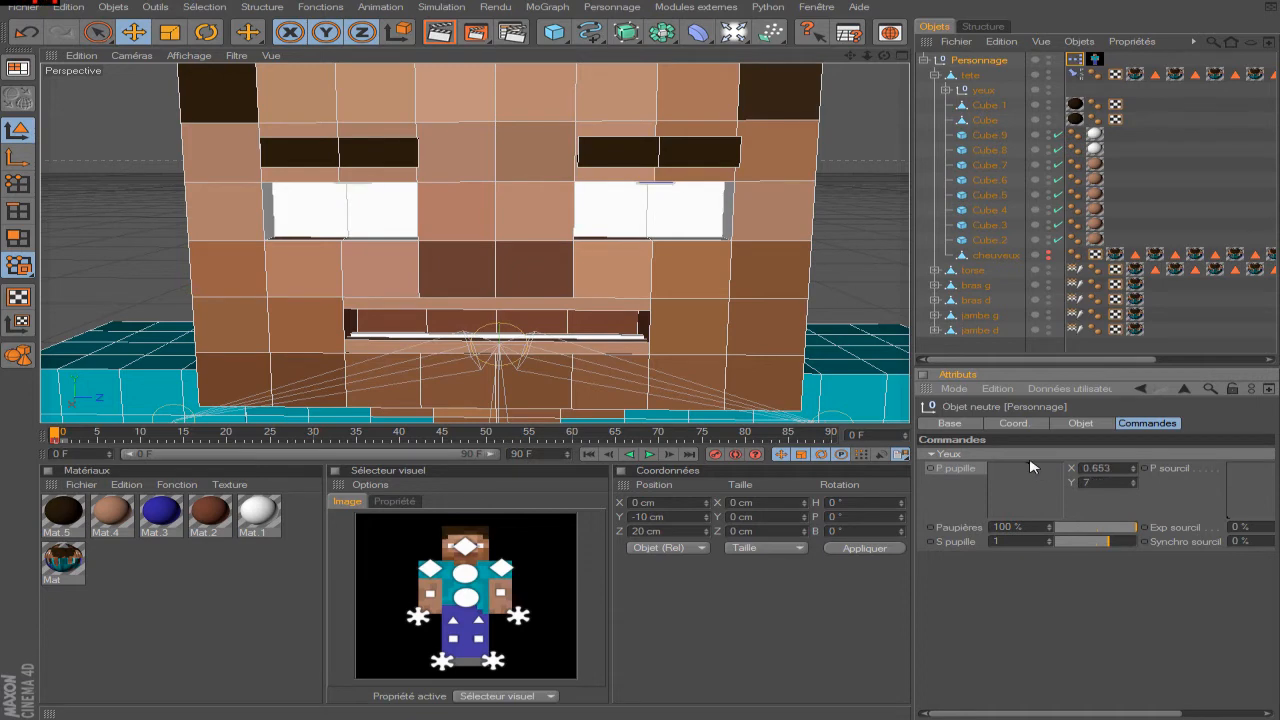
left_click_drag(883, 56, 876, 38)
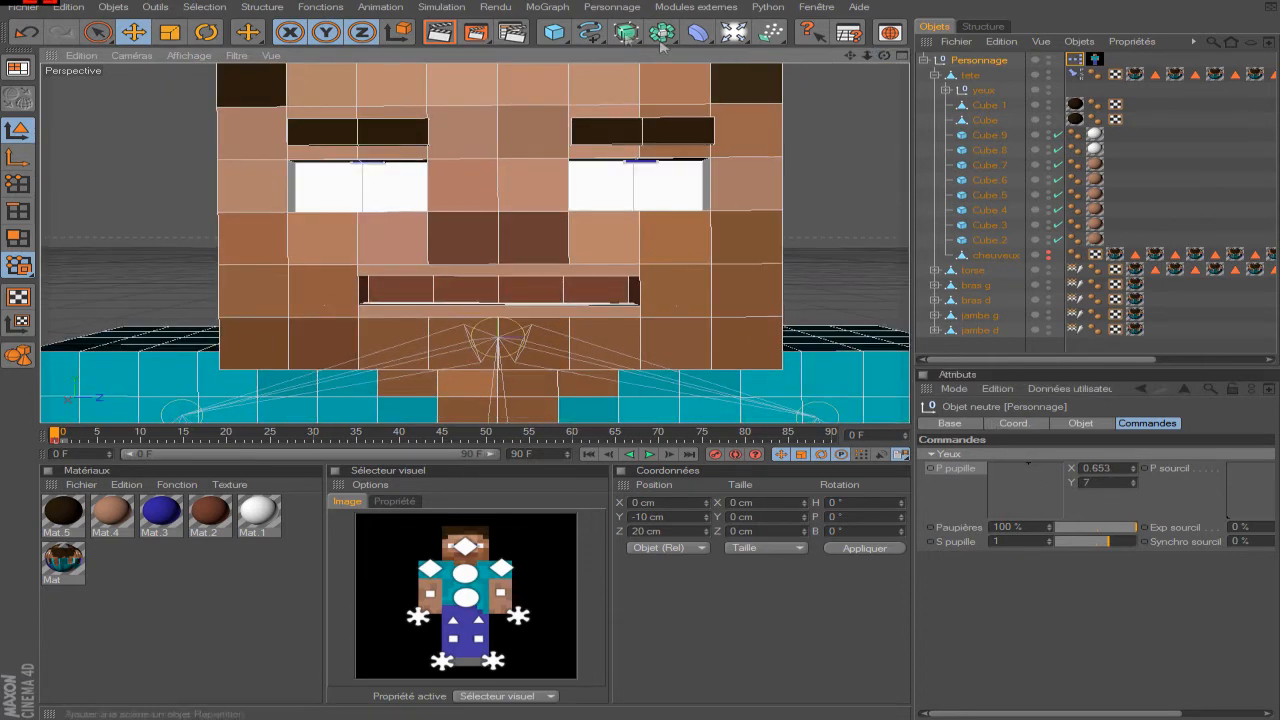
left_click(440, 33)
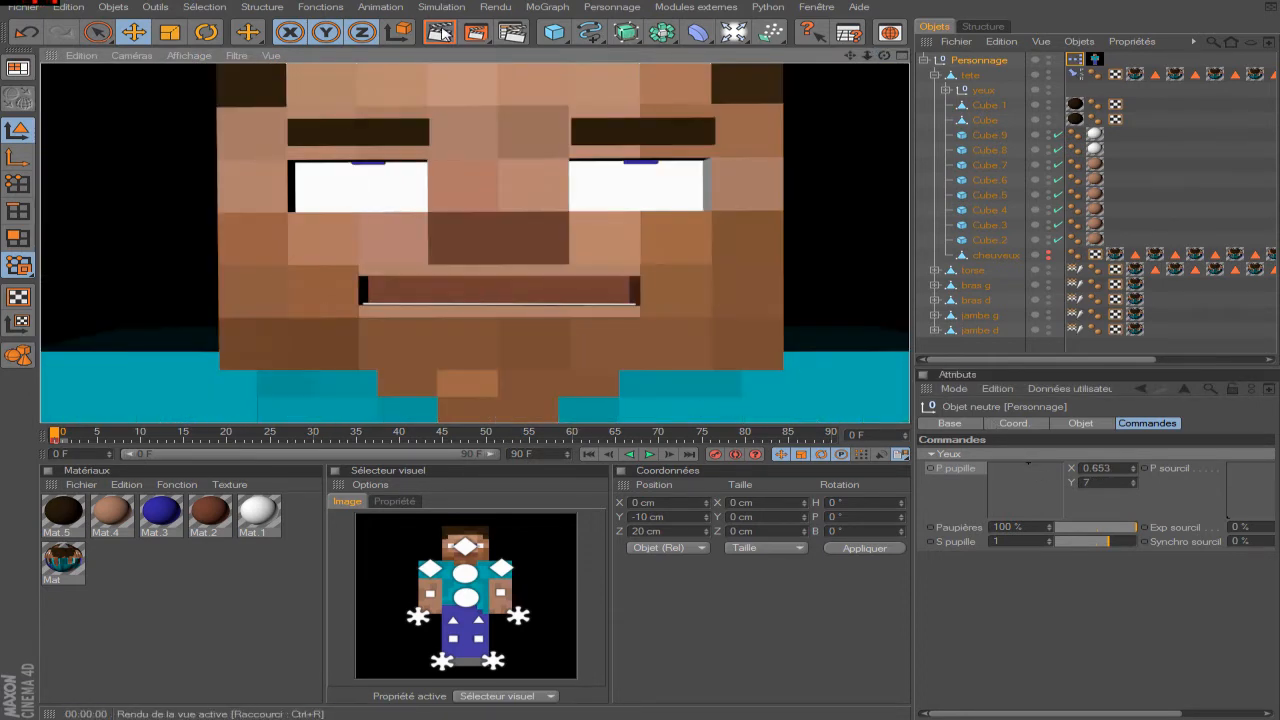
- Reset the P pupille control to X 0 and Y 0
left_click(1032, 456)
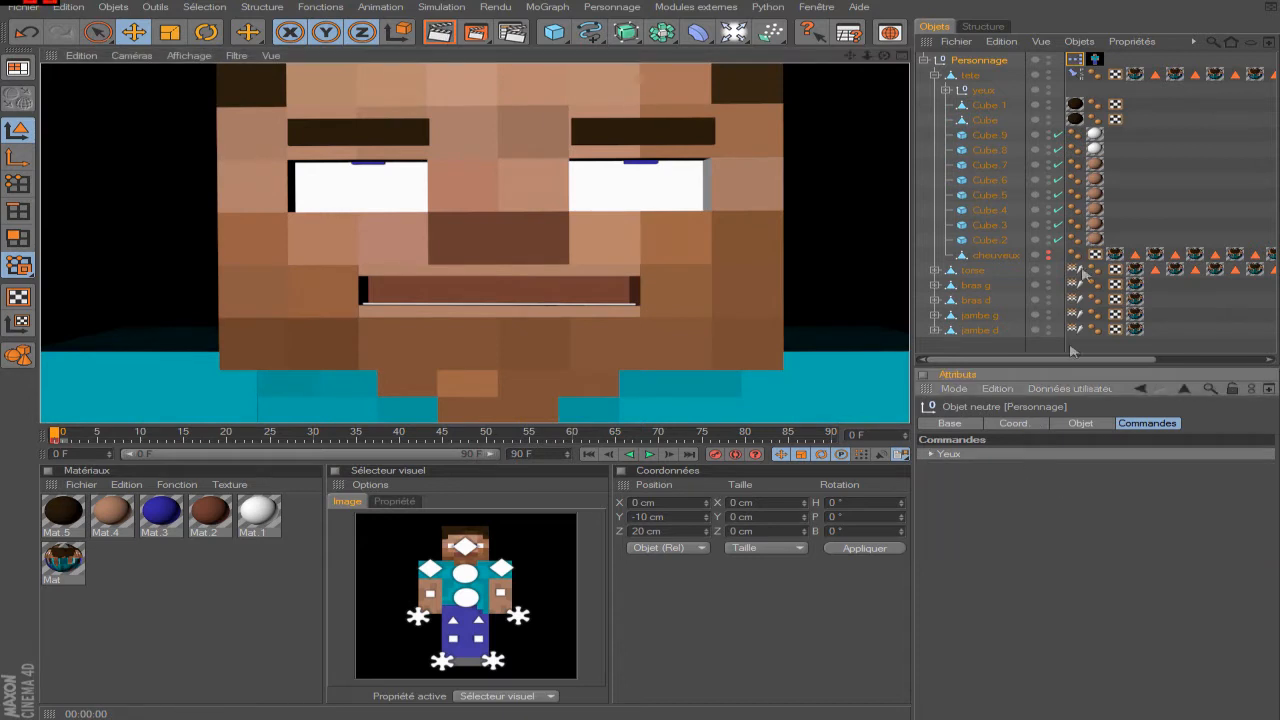
left_click(929, 454)
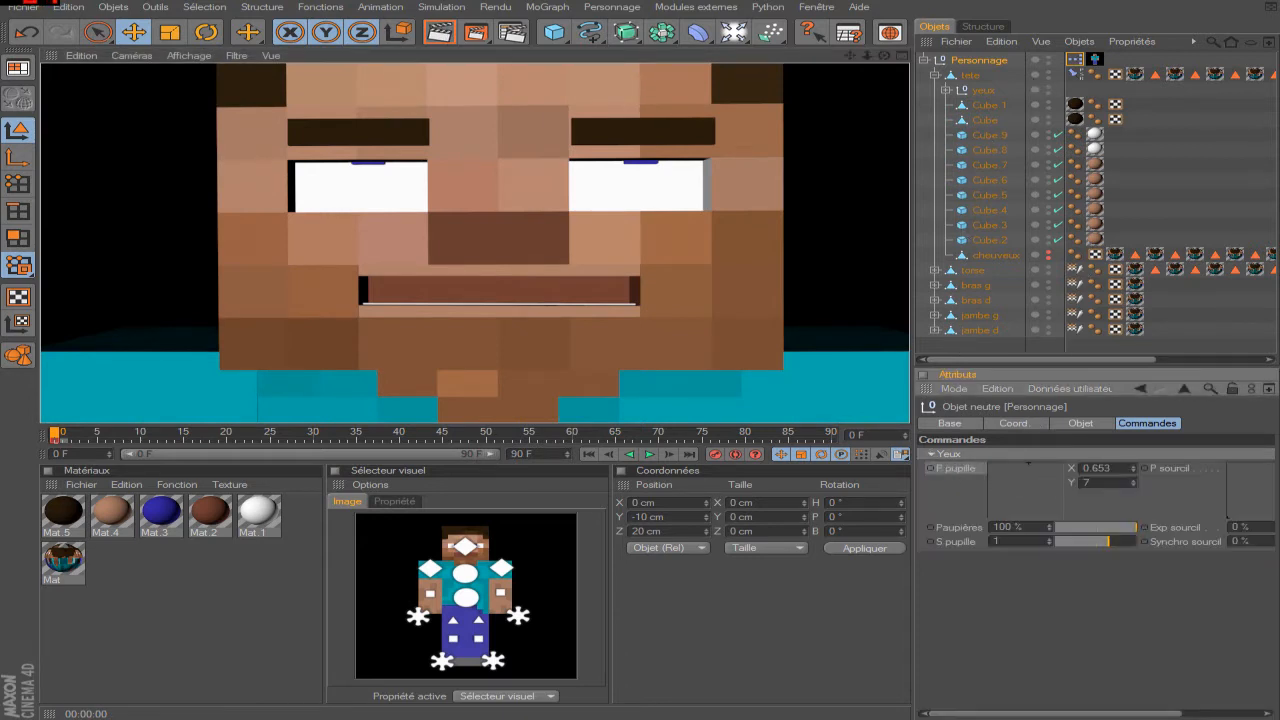
key("Tab")
type("0")
key("Return")
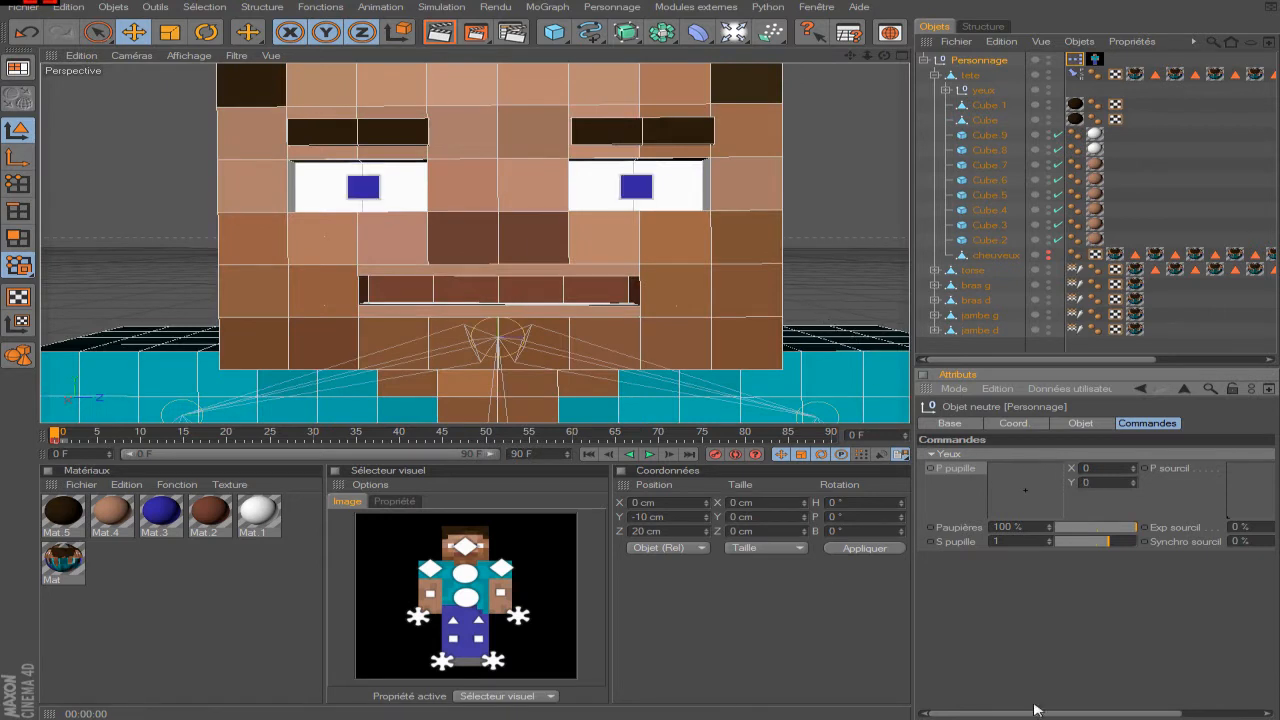
- Add a null object as a child of tete and set its Y and Z positions to 0 cm
left_click_drag(1160, 714, 1250, 714)
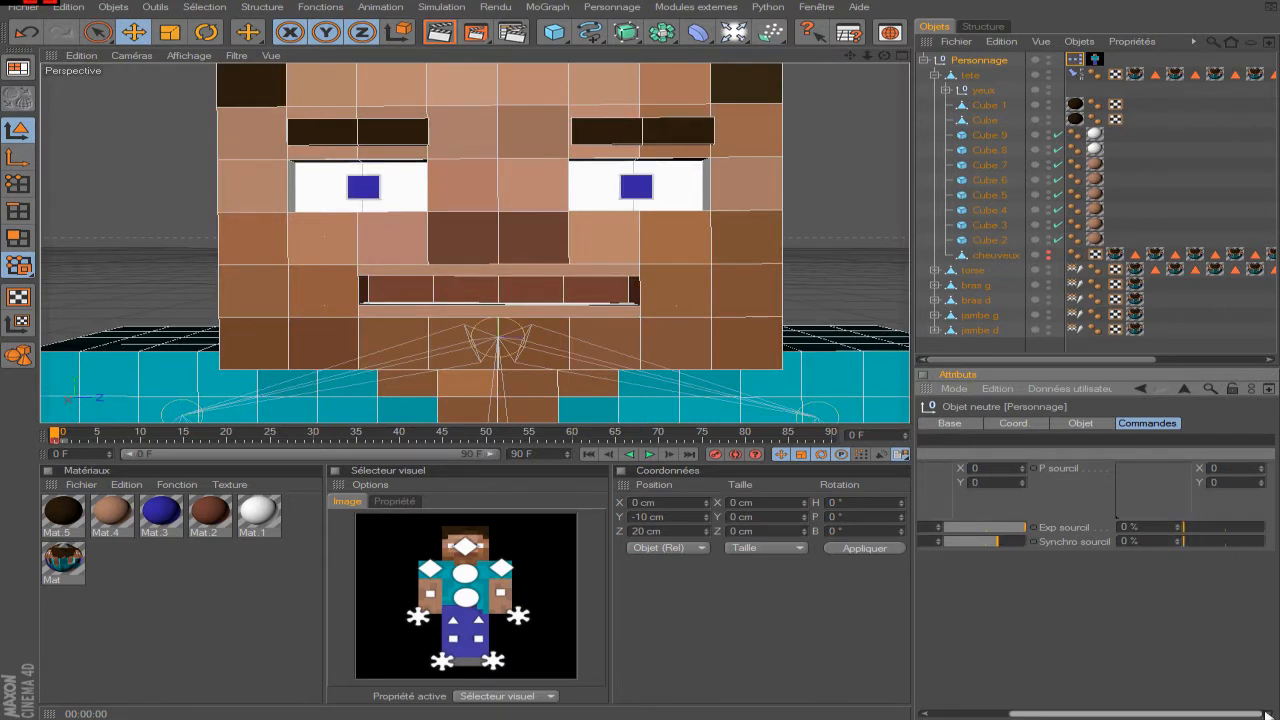
left_click_drag(553, 32, 815, 105)
left_click_drag(966, 60, 970, 93)
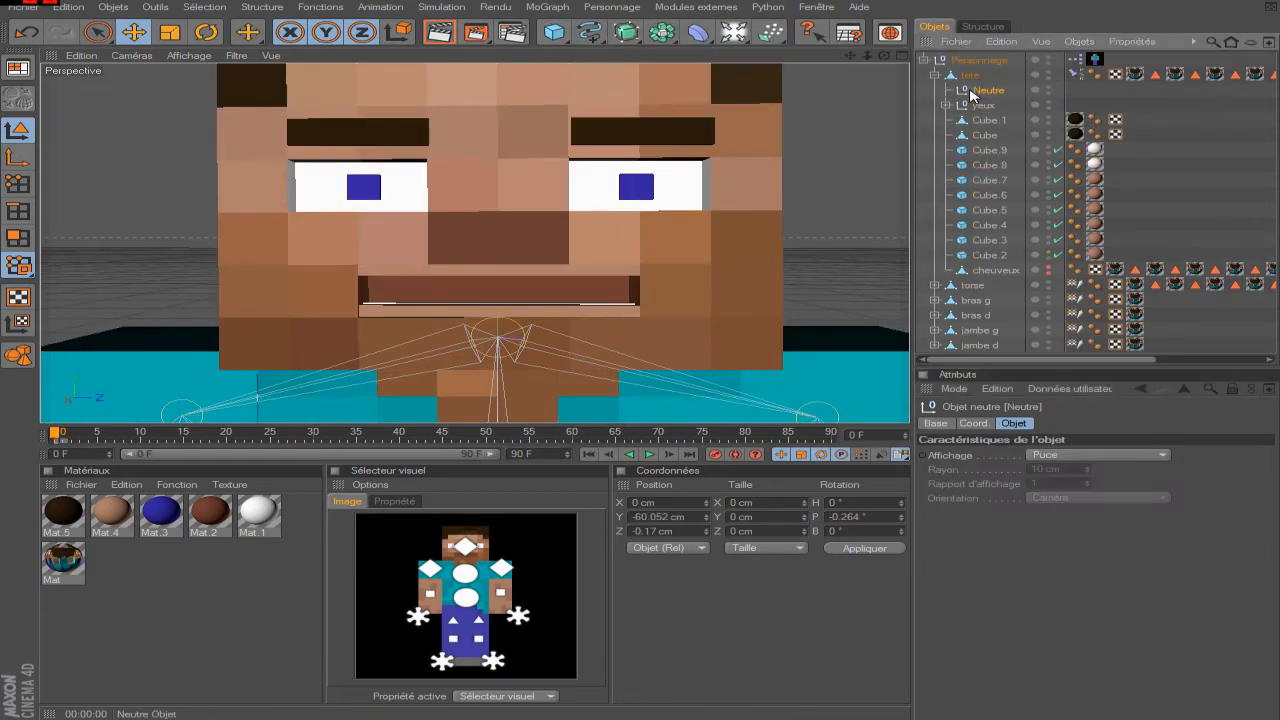
left_click(966, 423)
left_click(1014, 469)
type("0")
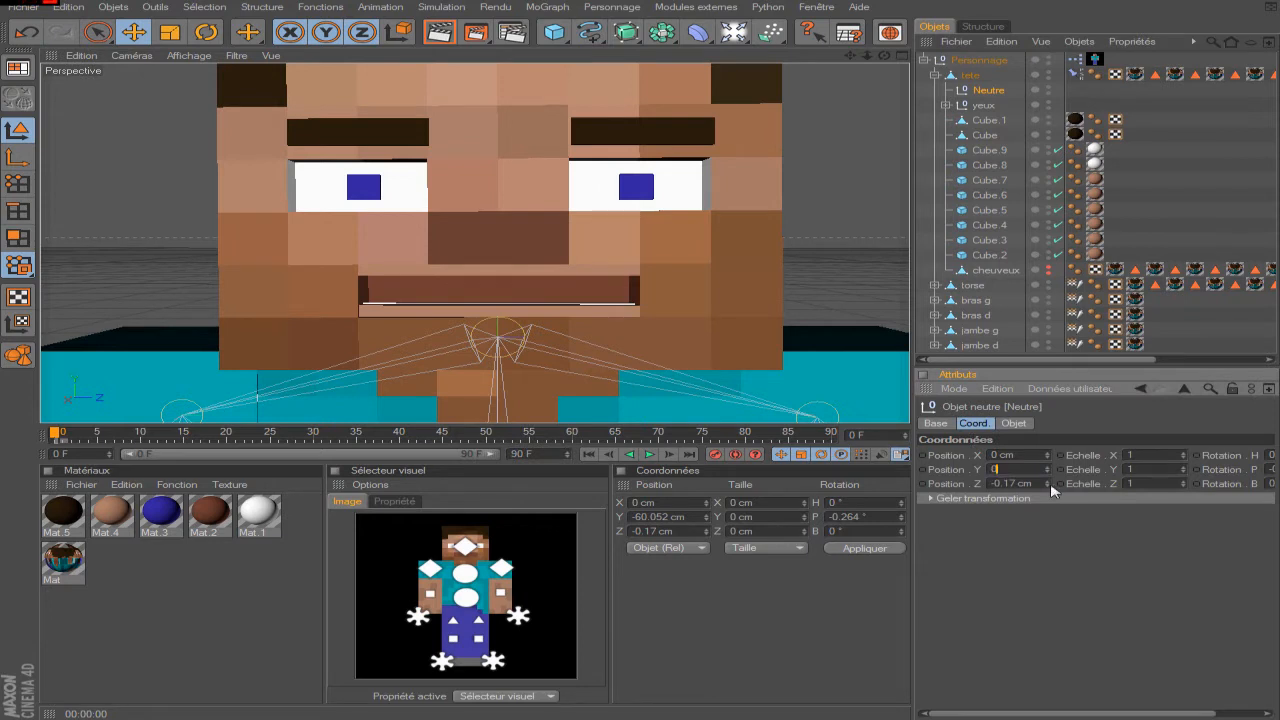
type("0")
key("Return")
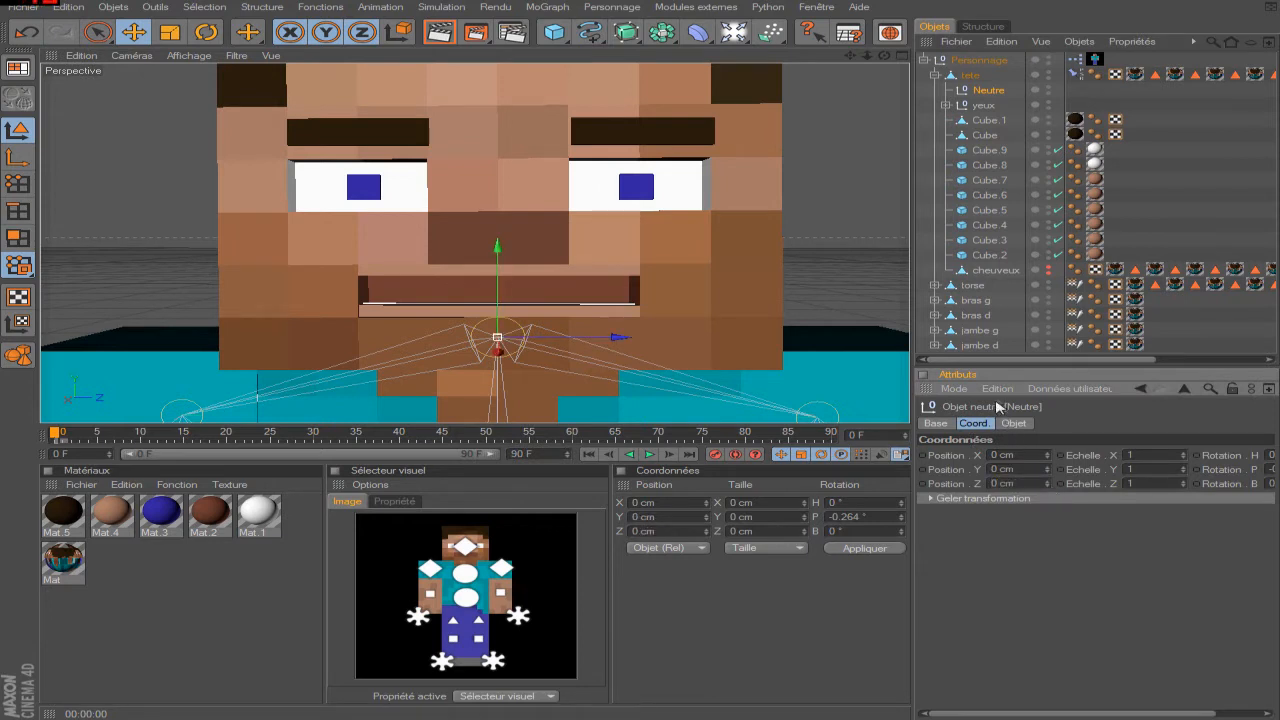
- Place the eyebrow objects Cube.1 and Cube inside the new null under tete
left_click(978, 60)
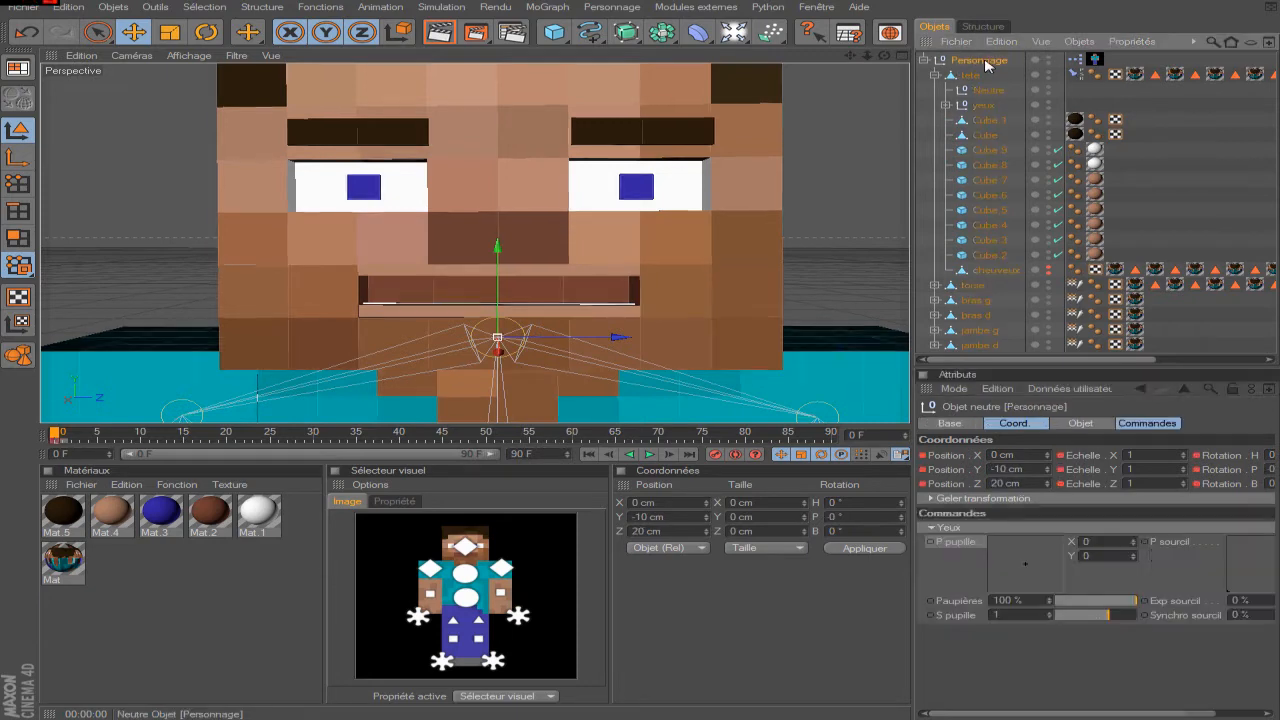
left_click_drag(1033, 712, 1172, 718)
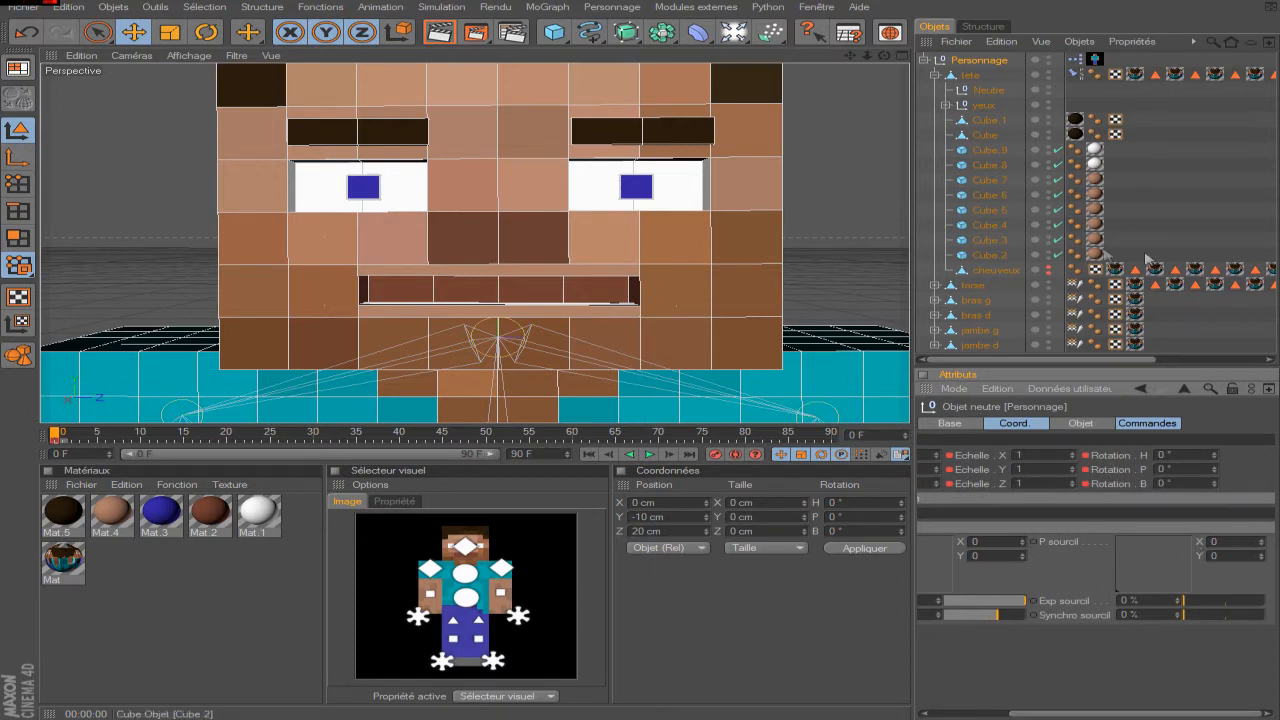
left_click(970, 121)
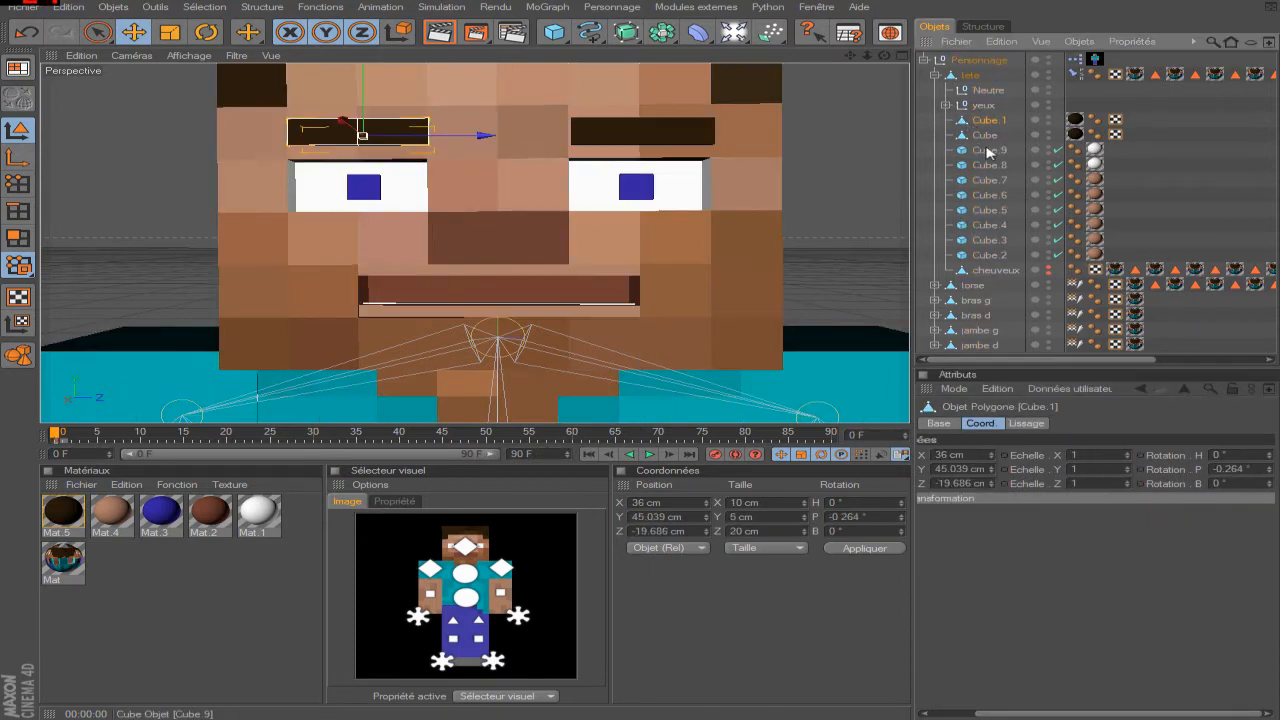
left_click(981, 136)
left_click(985, 122, "ctrl")
key("alt+g")
- Rename the eyebrows' parent null as Sourcils
double_click(990, 91)
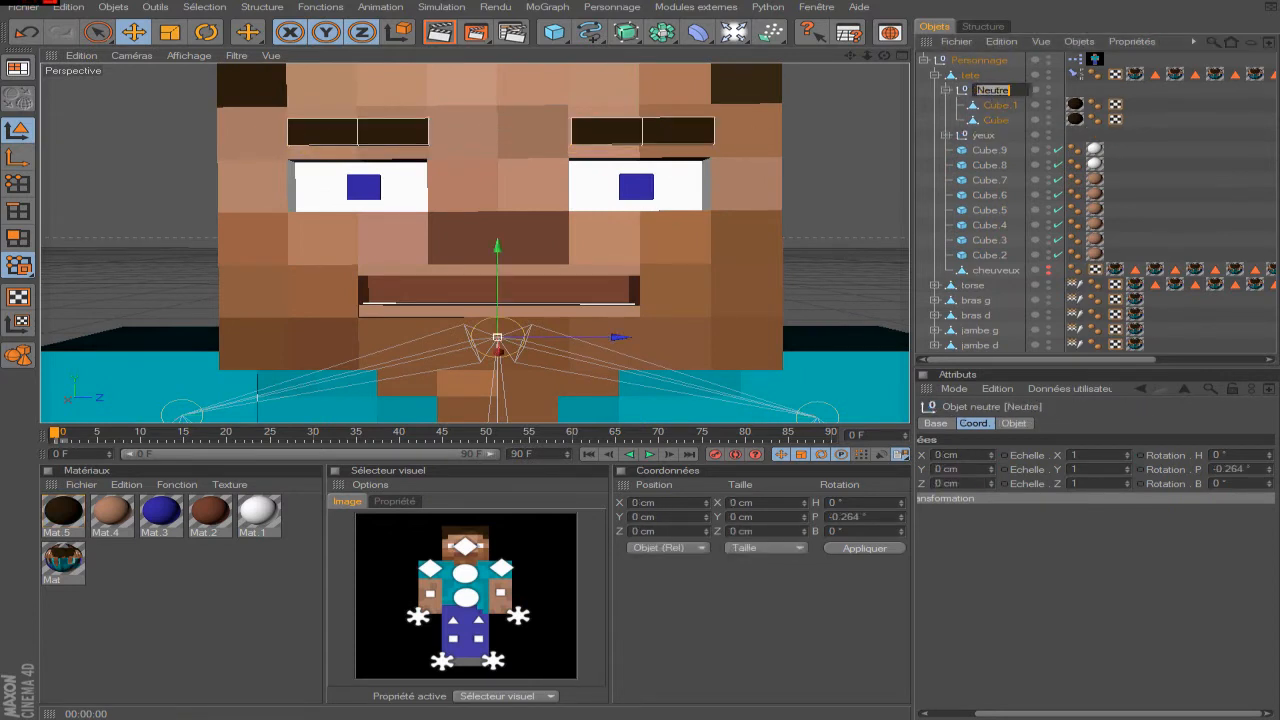
type("S")
key("Return")
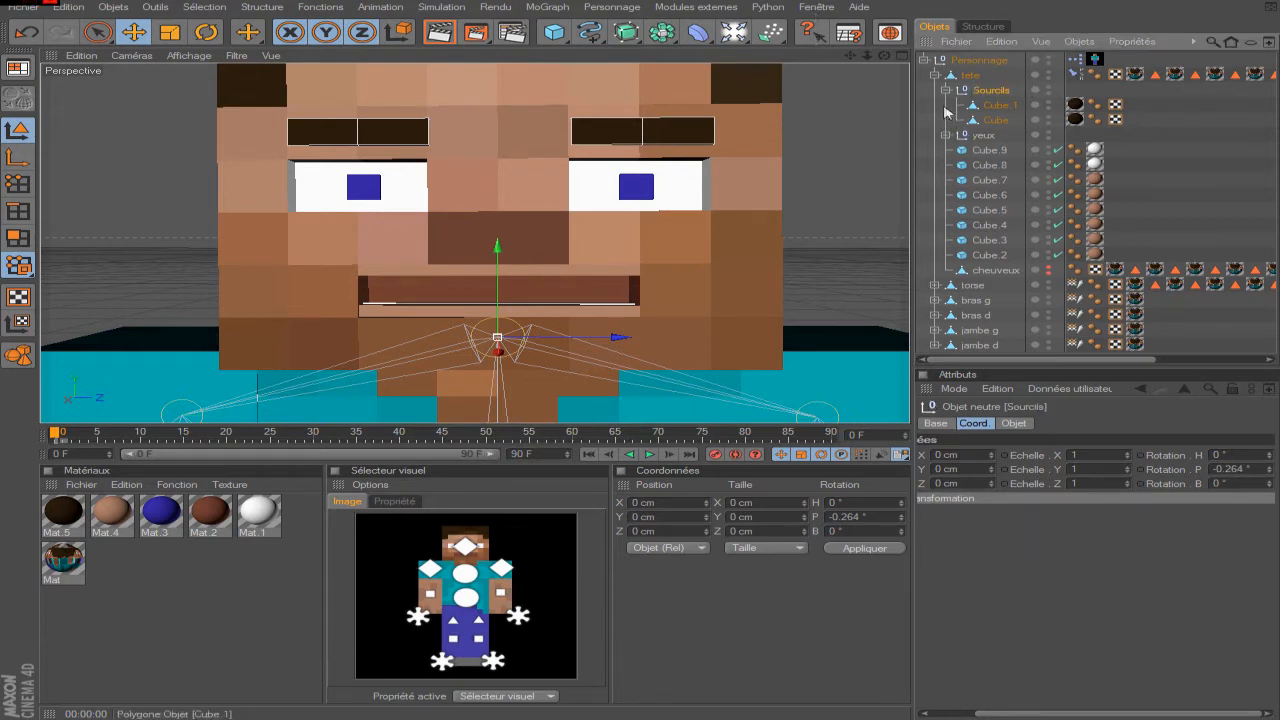
- Set the Personnage object's Paupières value to 50 %
left_click(978, 60)
double_click(952, 601)
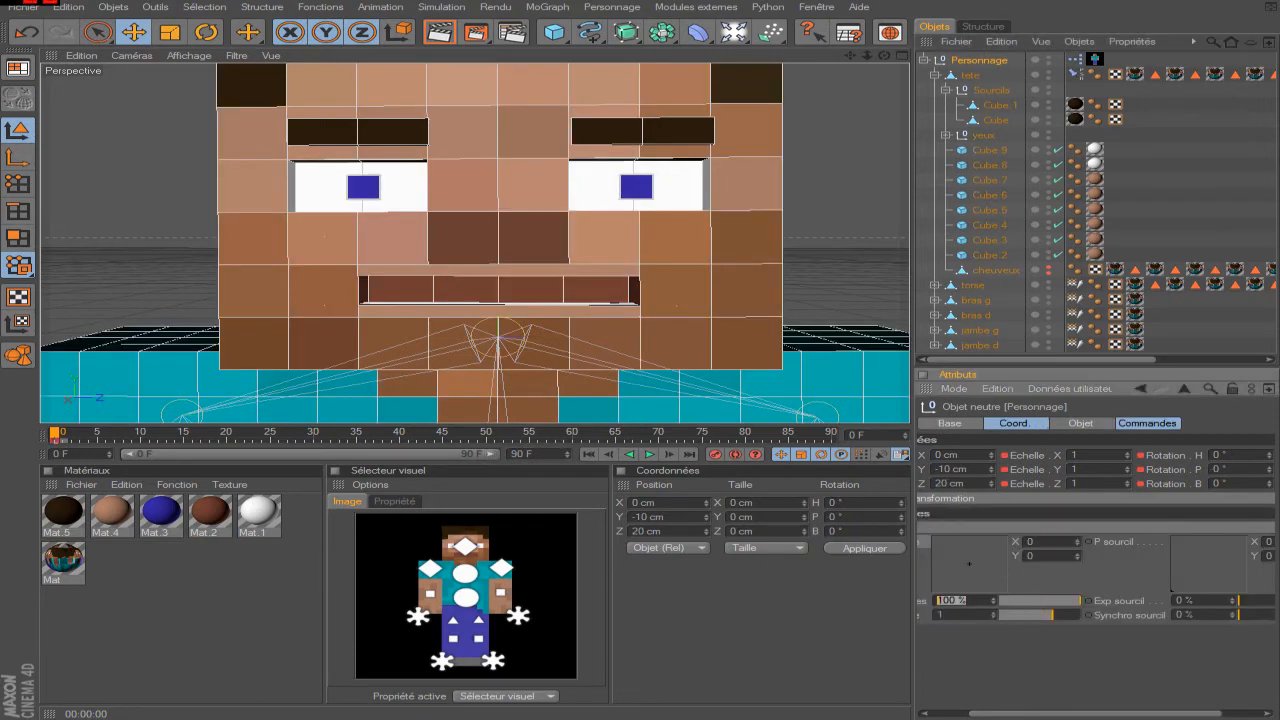
type("50")
key("Return")
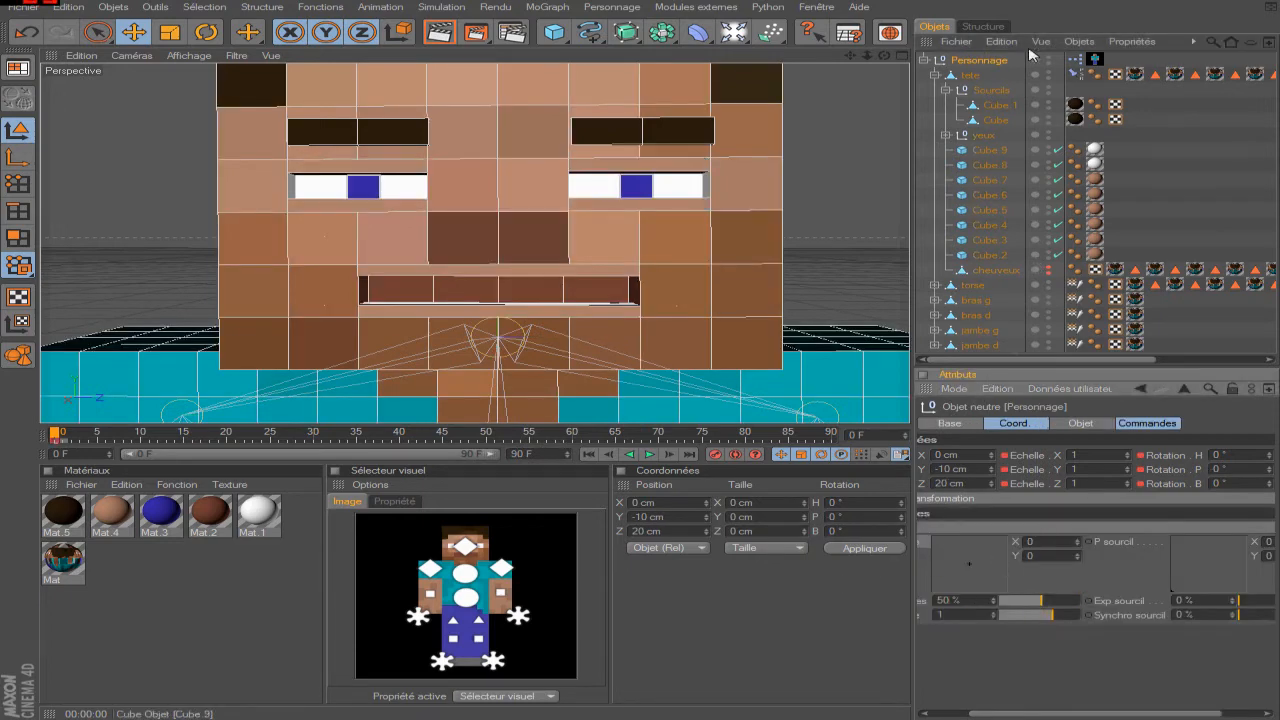
- Collapse the Sourcils null and test moving it along its Y axis, returning it to its place
left_click(944, 99)
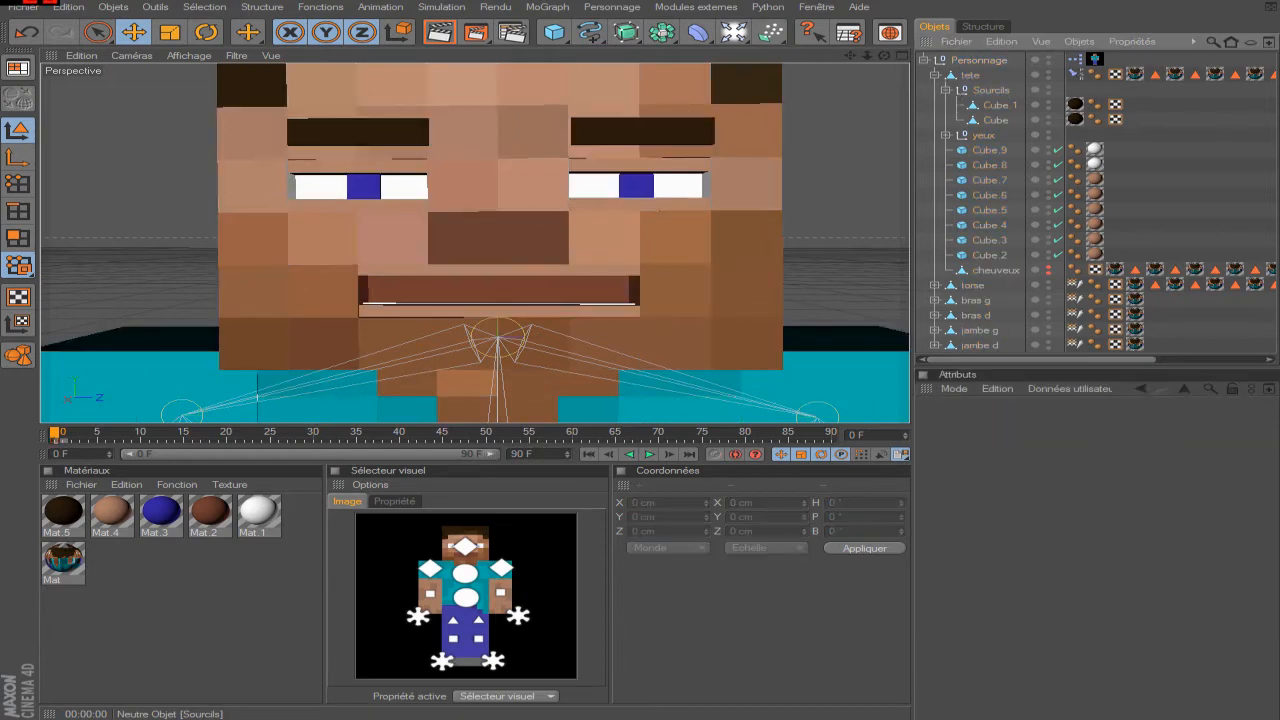
left_click(945, 90)
left_click(1000, 91)
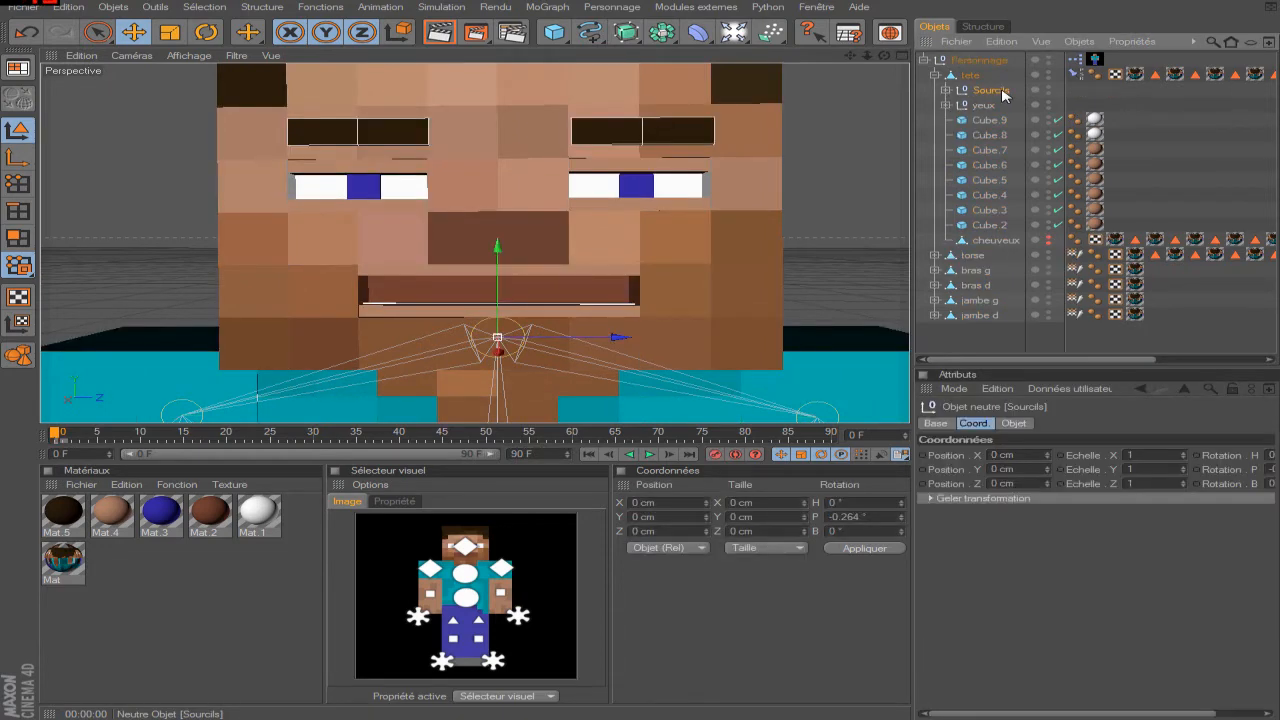
left_click_drag(849, 57, 874, 154)
mouse_move(516, 320)
left_mouse_down()
mouse_move(516, 278)
mouse_move(516, 360)
mouse_move(516, 295)
mouse_move(516, 320)
left_mouse_up()
- Limit the Personnage object's P sourcil user data to a minimum of -5 and a maximum of 5
left_click(979, 60)
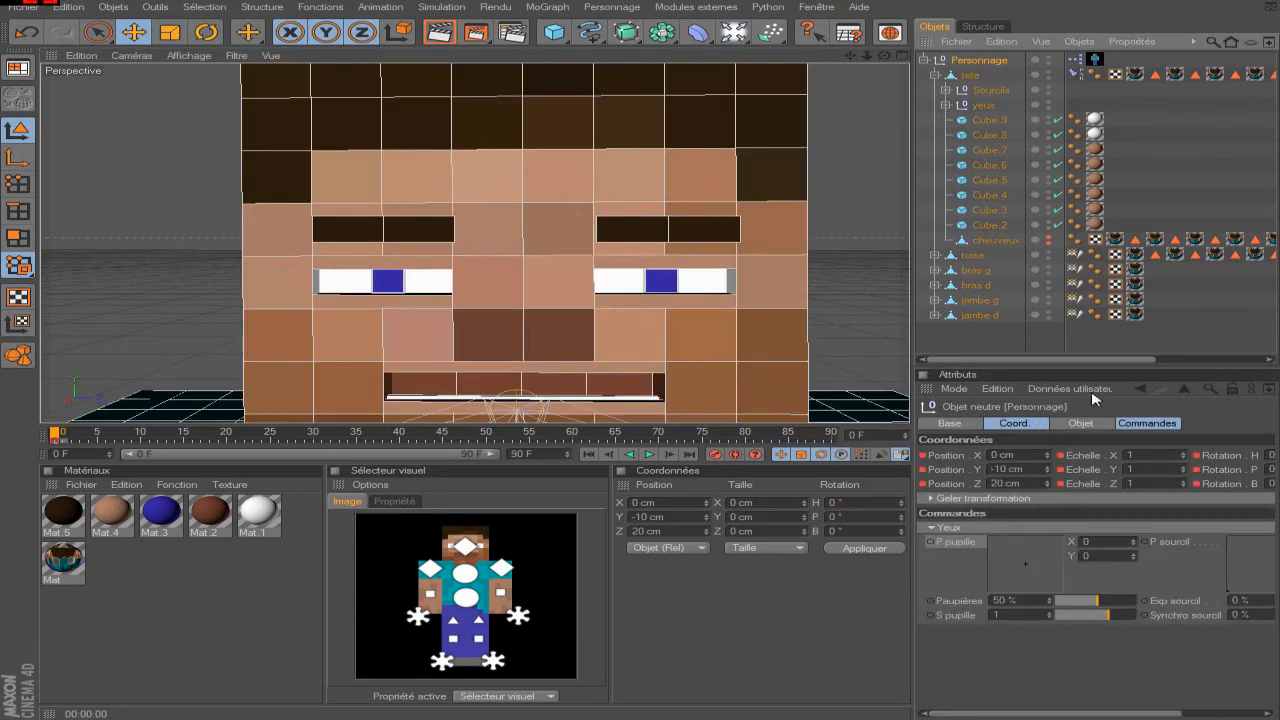
left_click(1070, 388)
left_click(1090, 415)
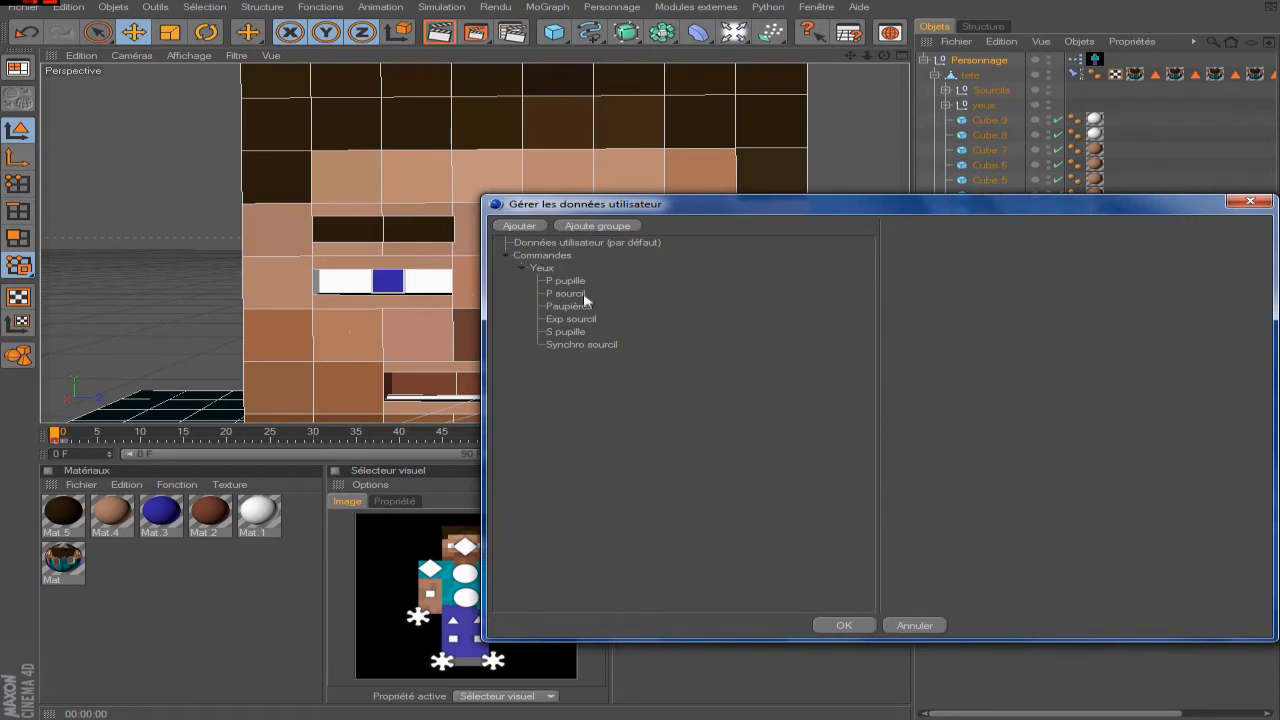
left_click(584, 295)
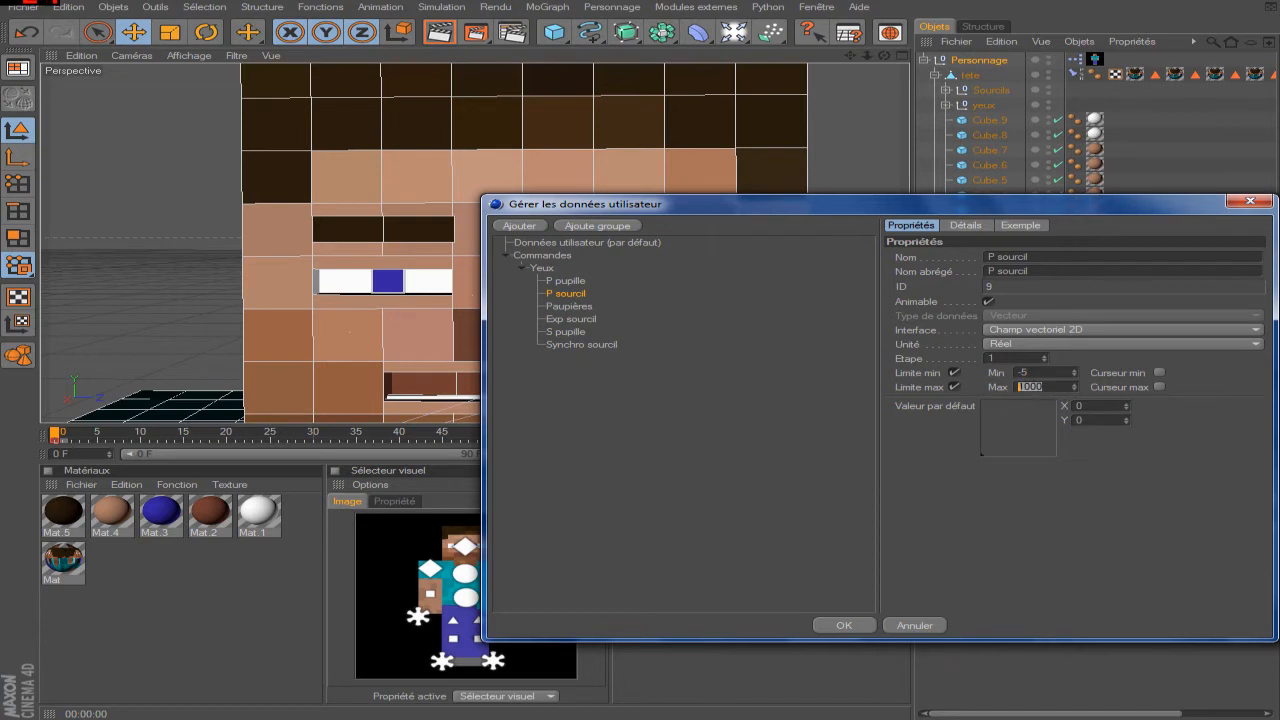
type("5")
left_click(845, 625)
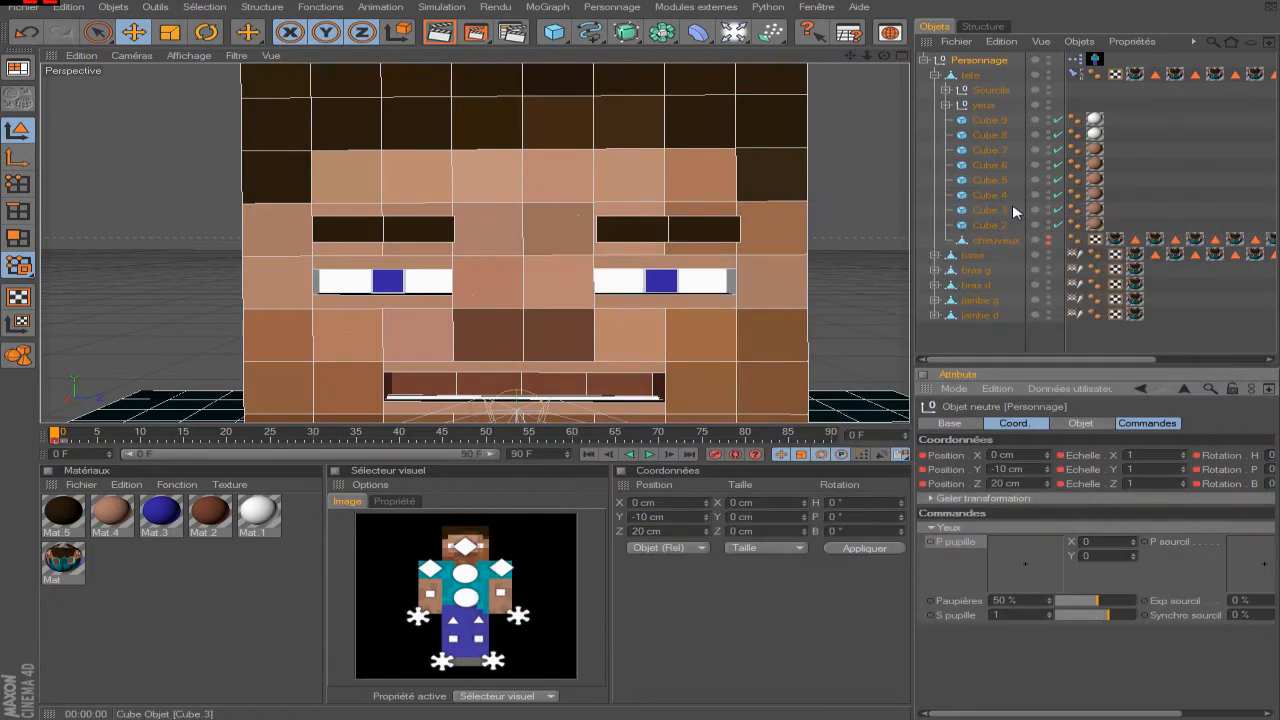
left_click_drag(1107, 714, 1188, 714)
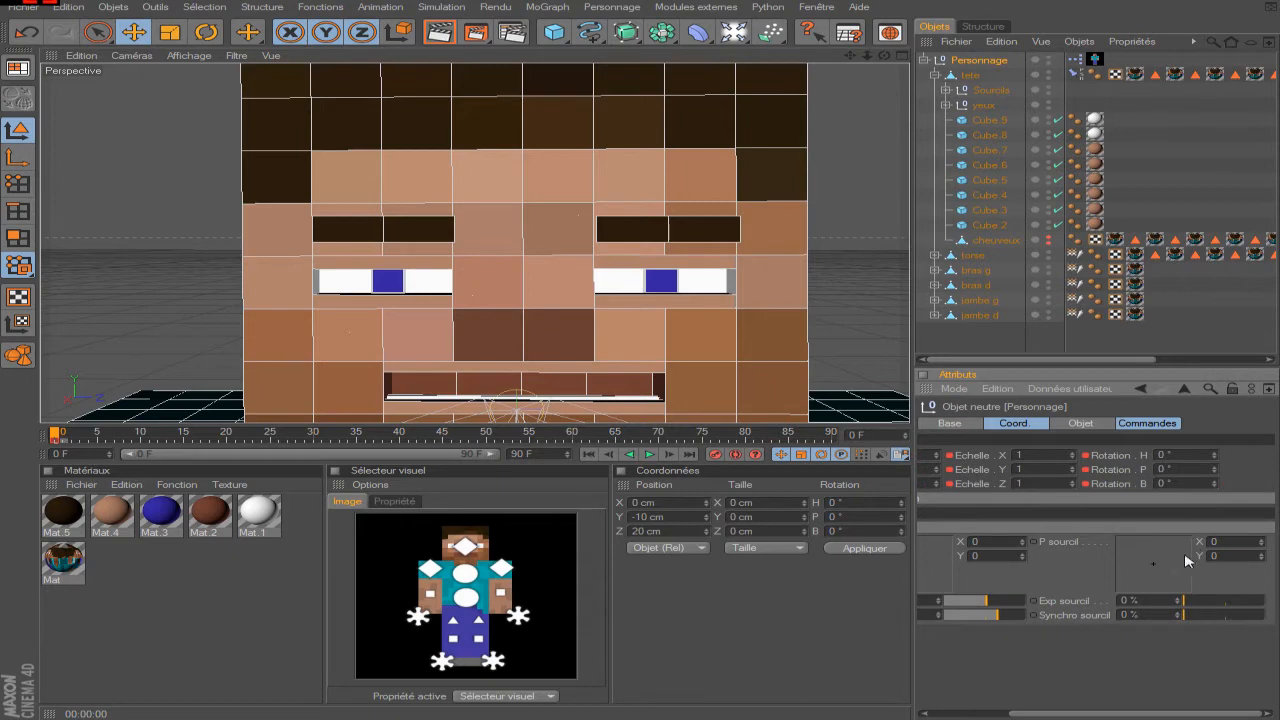
- Open the Personnage XPresso network, enlarge the Personnage node and add a P sourcil X output to it
double_click(1074, 59)
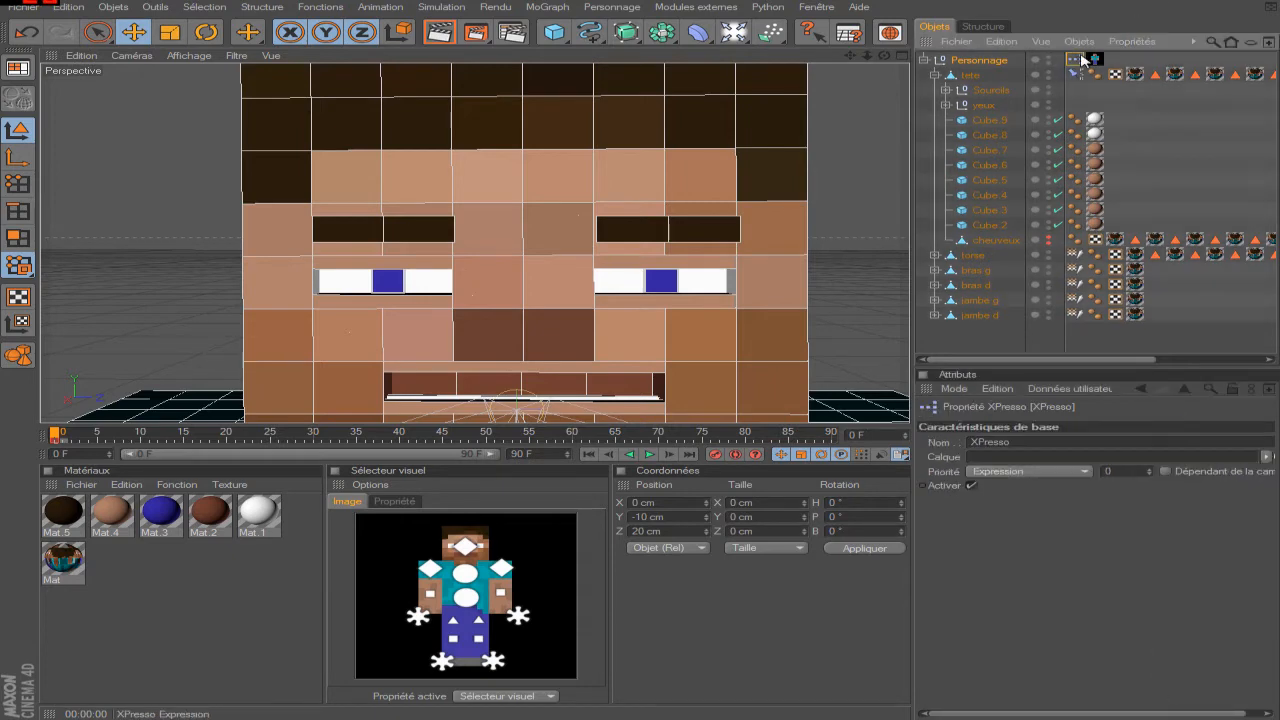
left_click_drag(769, 104, 721, 104)
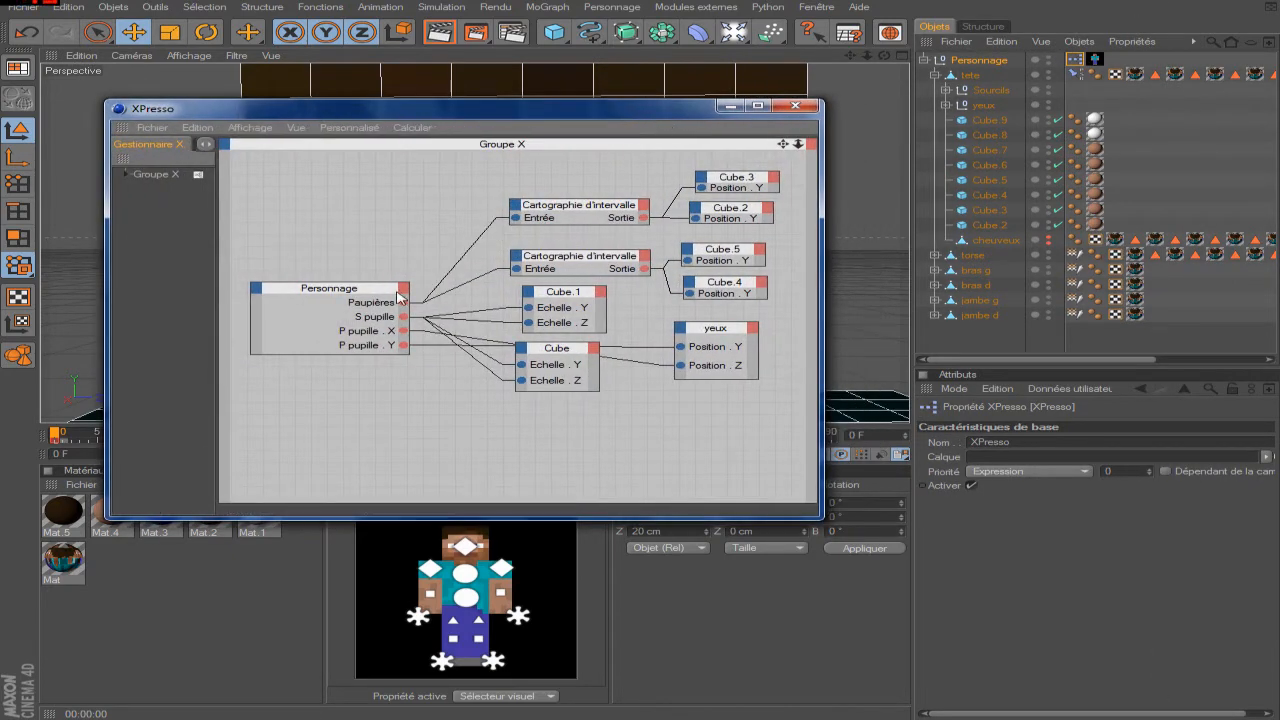
left_click_drag(382, 283, 383, 237)
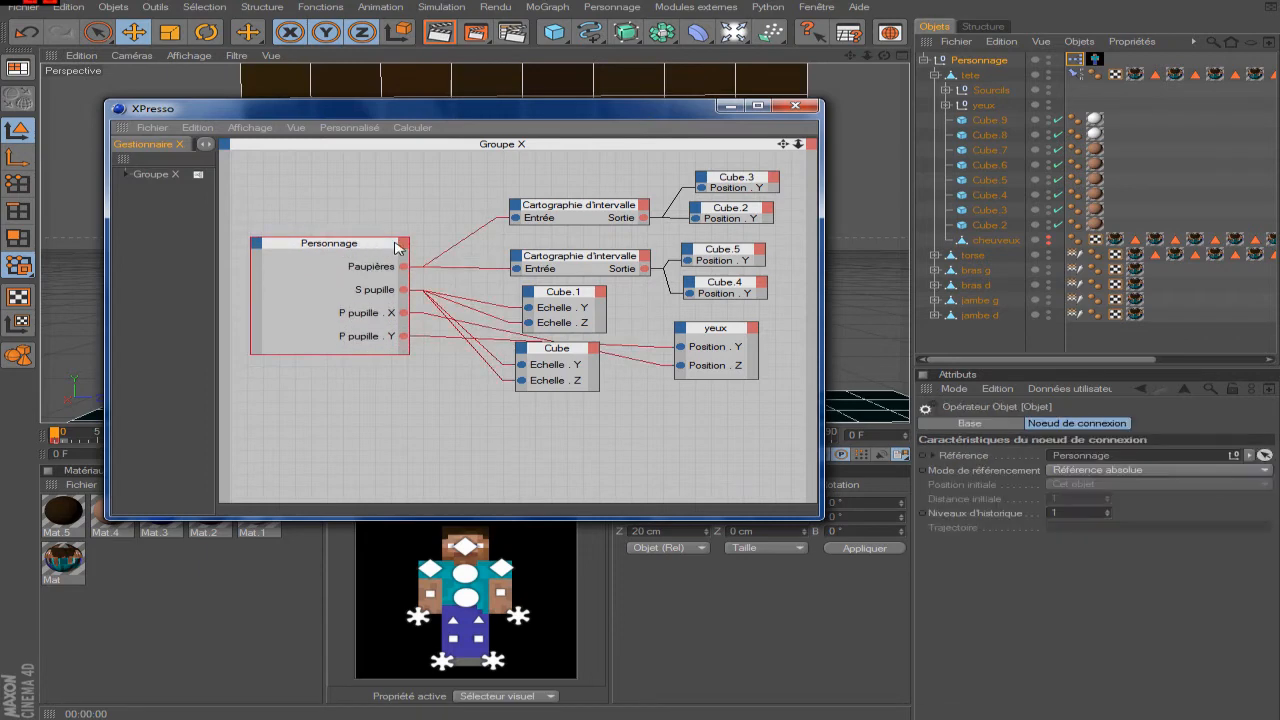
left_click(406, 246)
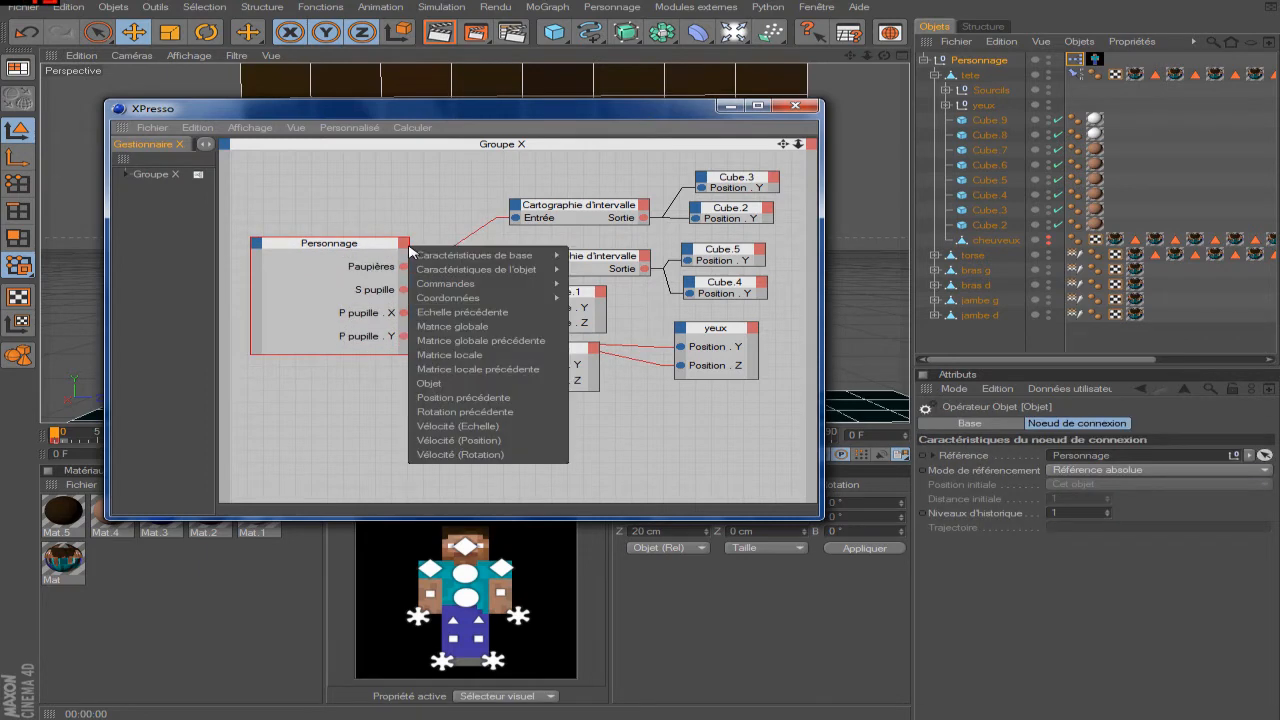
mouse_move(432, 270)
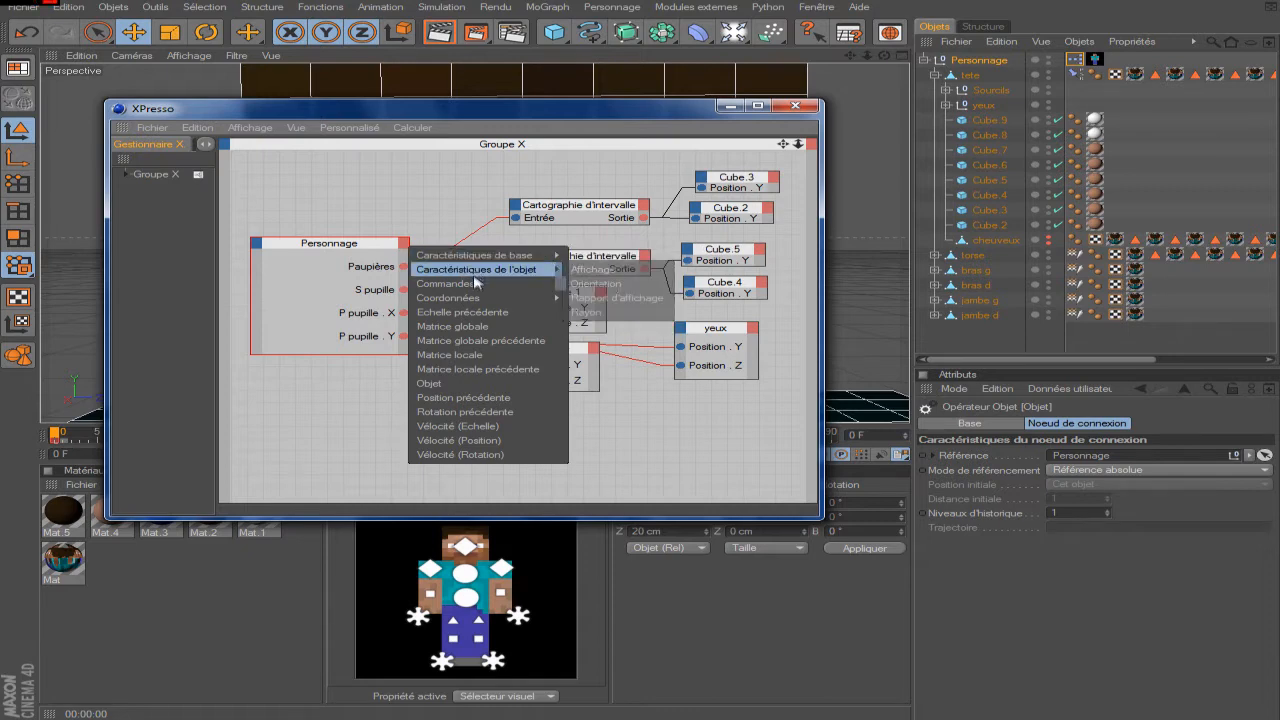
mouse_move(478, 285)
mouse_move(588, 292)
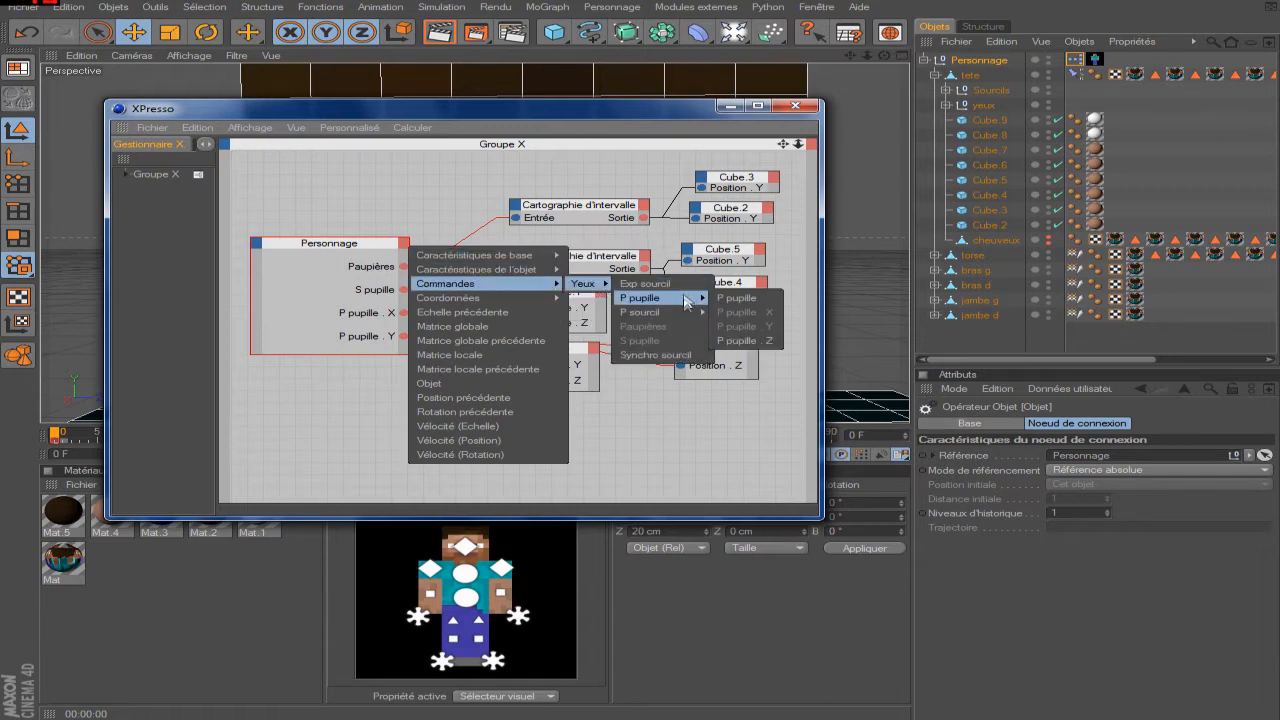
mouse_move(688, 313)
left_click(744, 328)
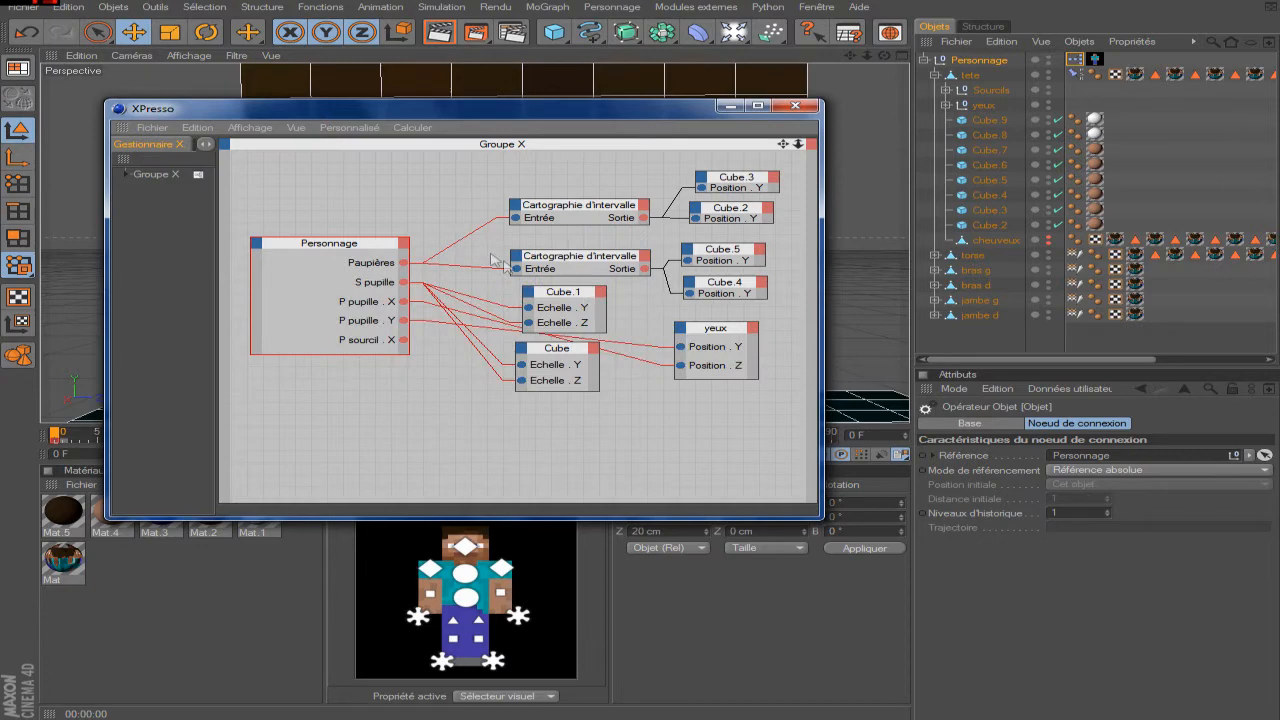
- Add a P sourcil Y output to the Personnage node
left_click(405, 246)
mouse_move(470, 283)
mouse_move(585, 283)
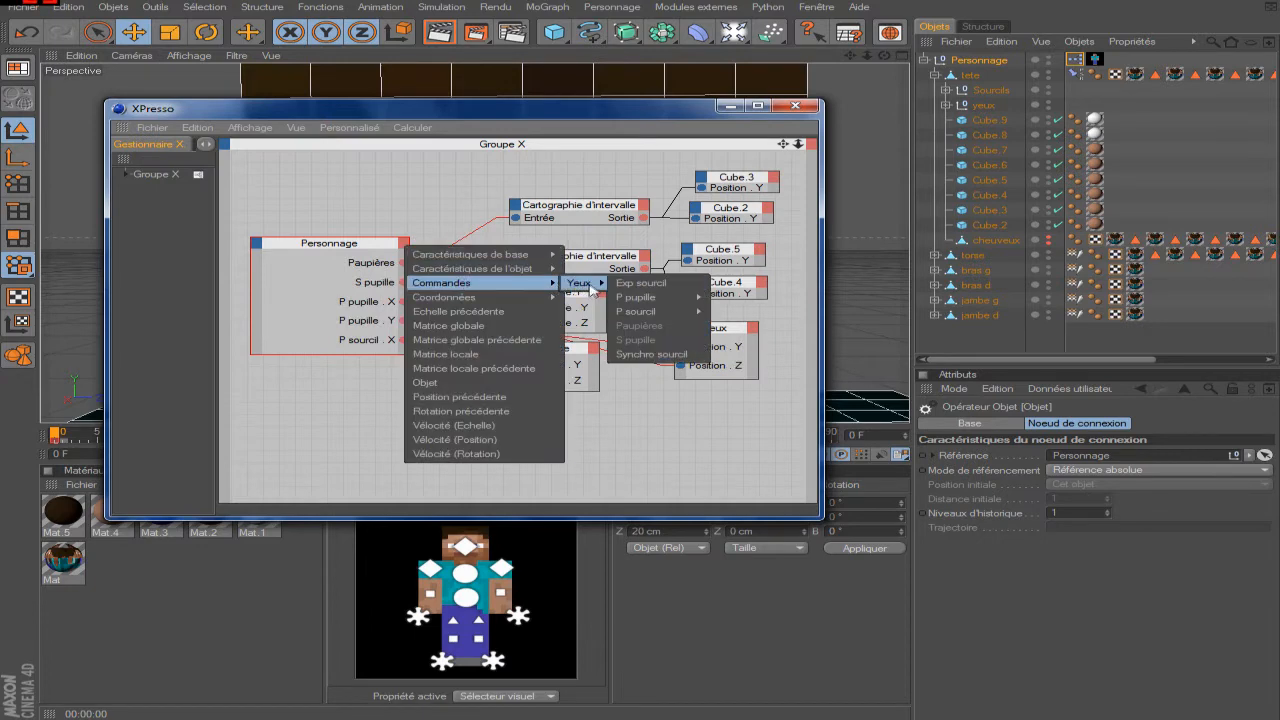
mouse_move(650, 313)
left_click(737, 339)
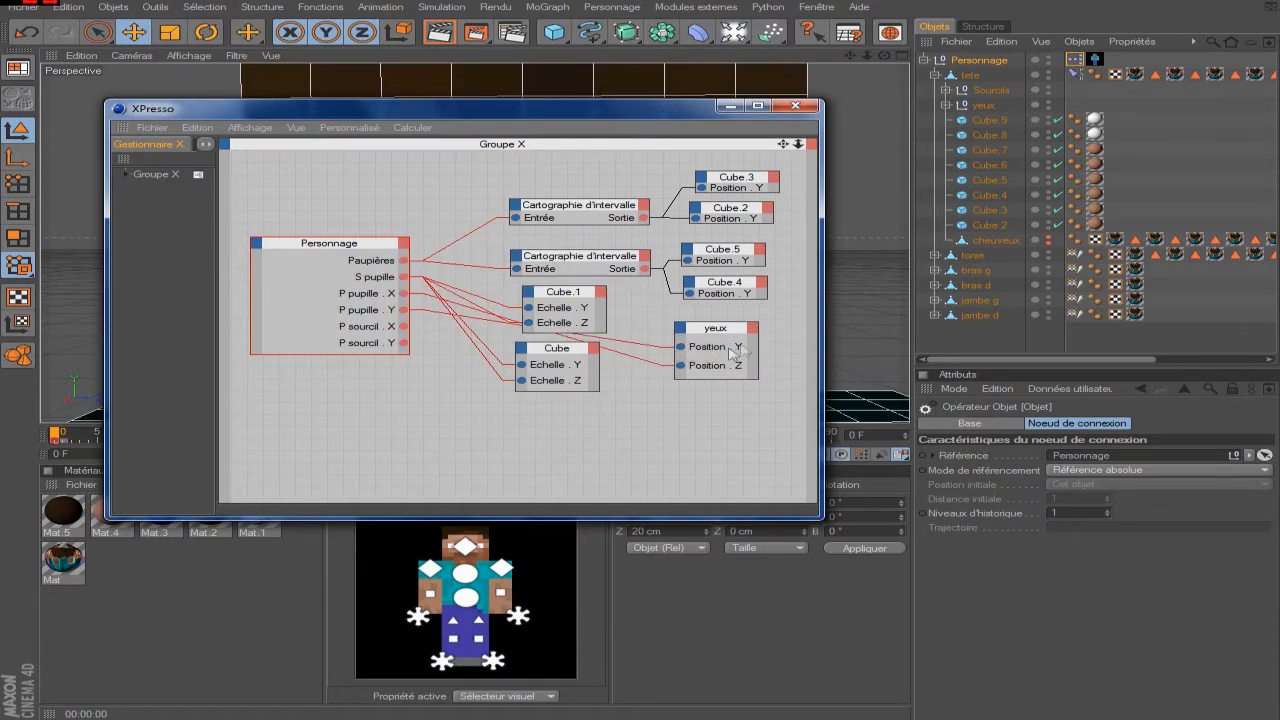
- Bring the Sourcils null into the XPresso network and give its node Position Y and Position Z inputs
left_click(457, 408)
left_click_drag(997, 96, 457, 410)
left_click(418, 402)
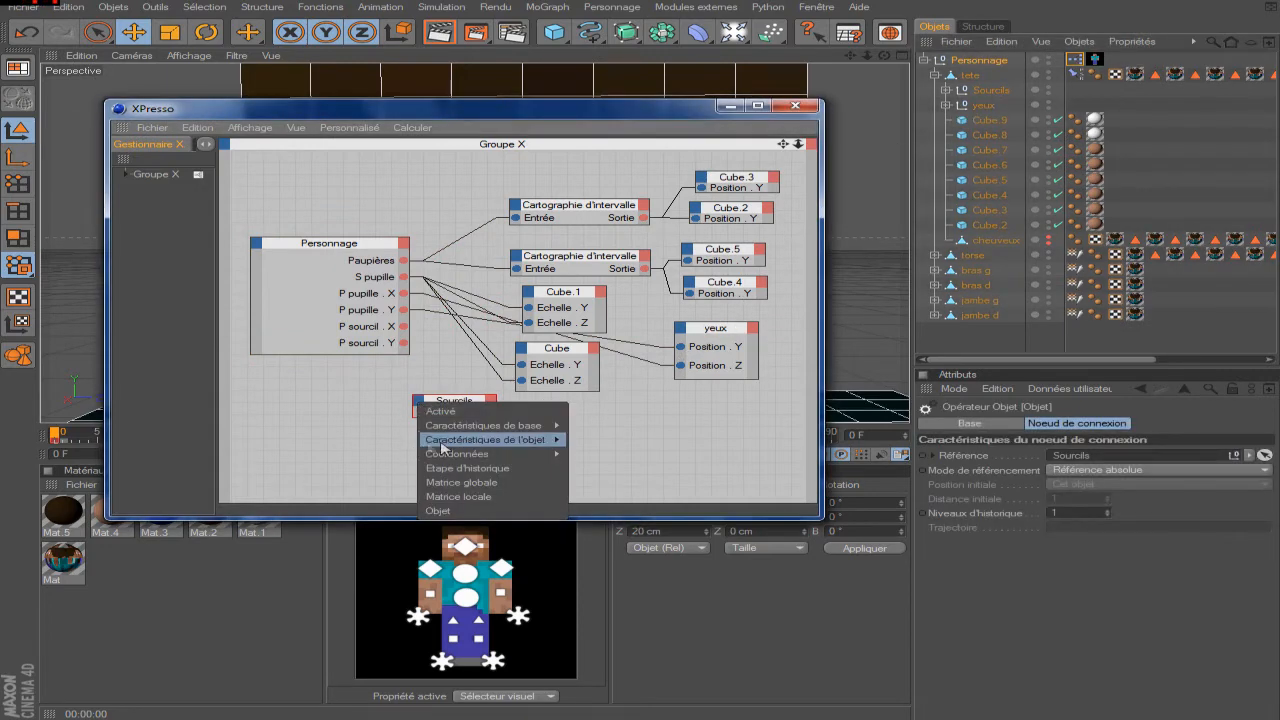
mouse_move(480, 454)
mouse_move(620, 483)
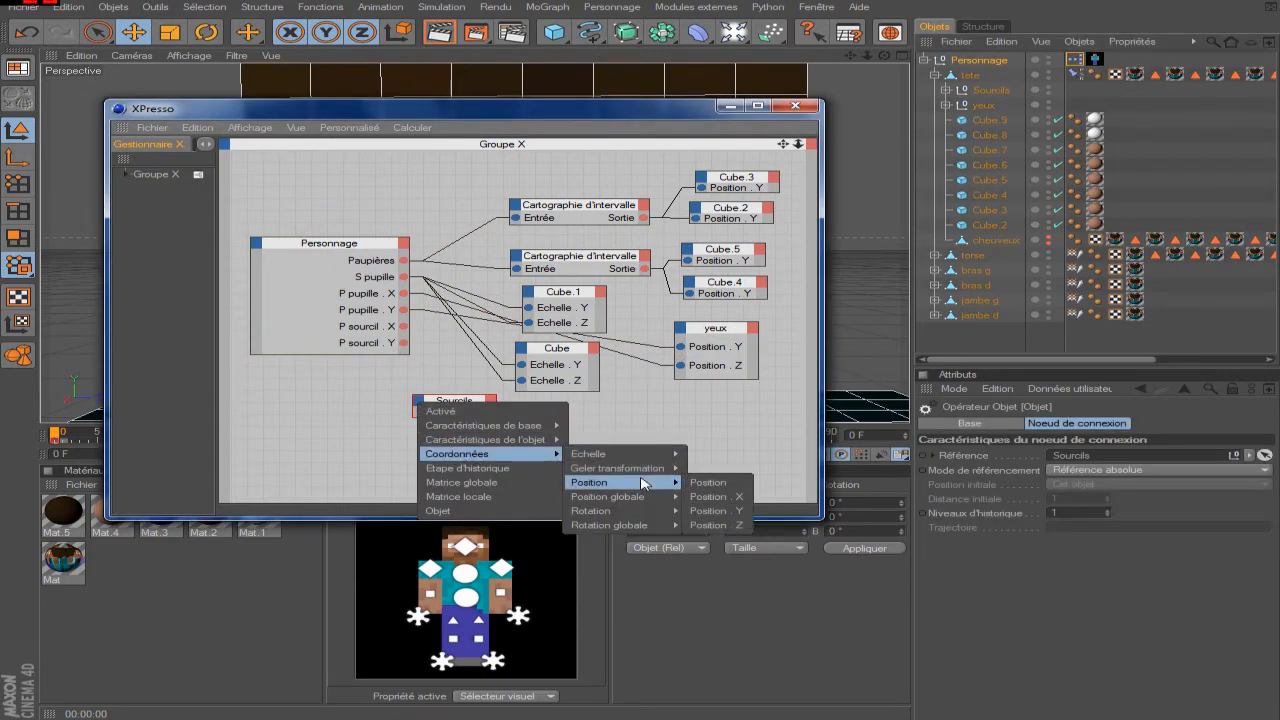
left_click(713, 510)
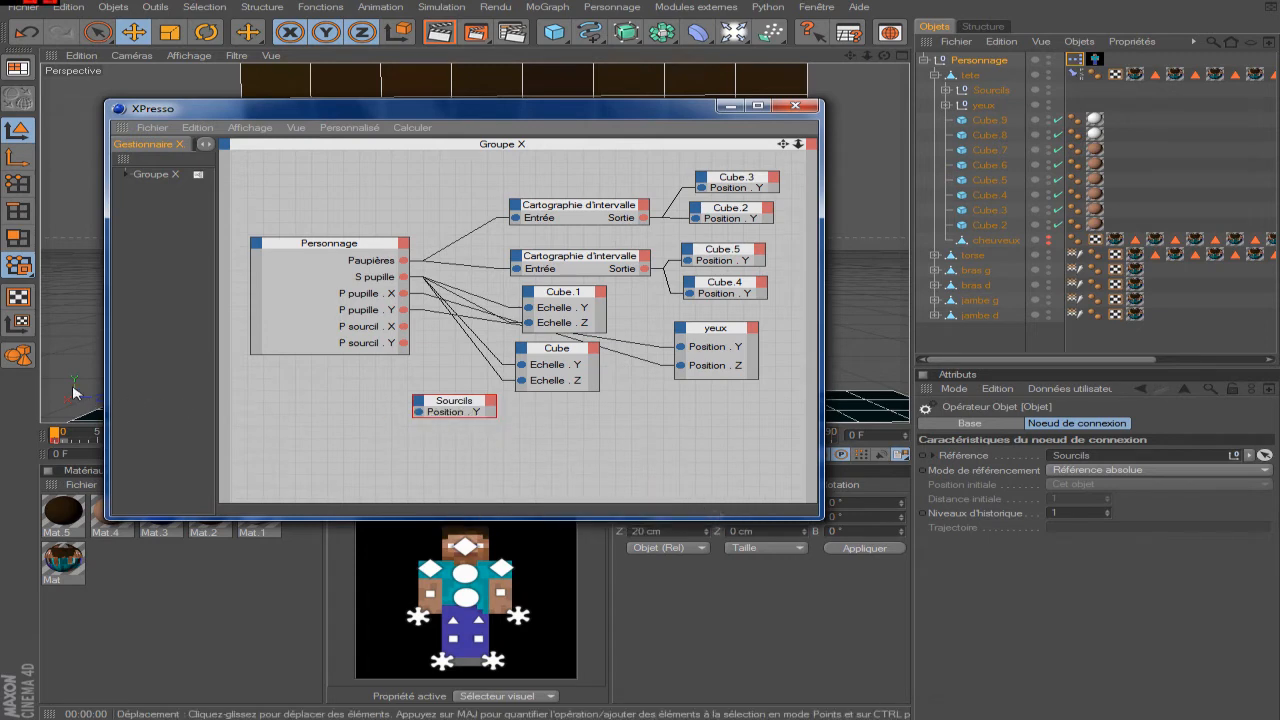
left_click(418, 400)
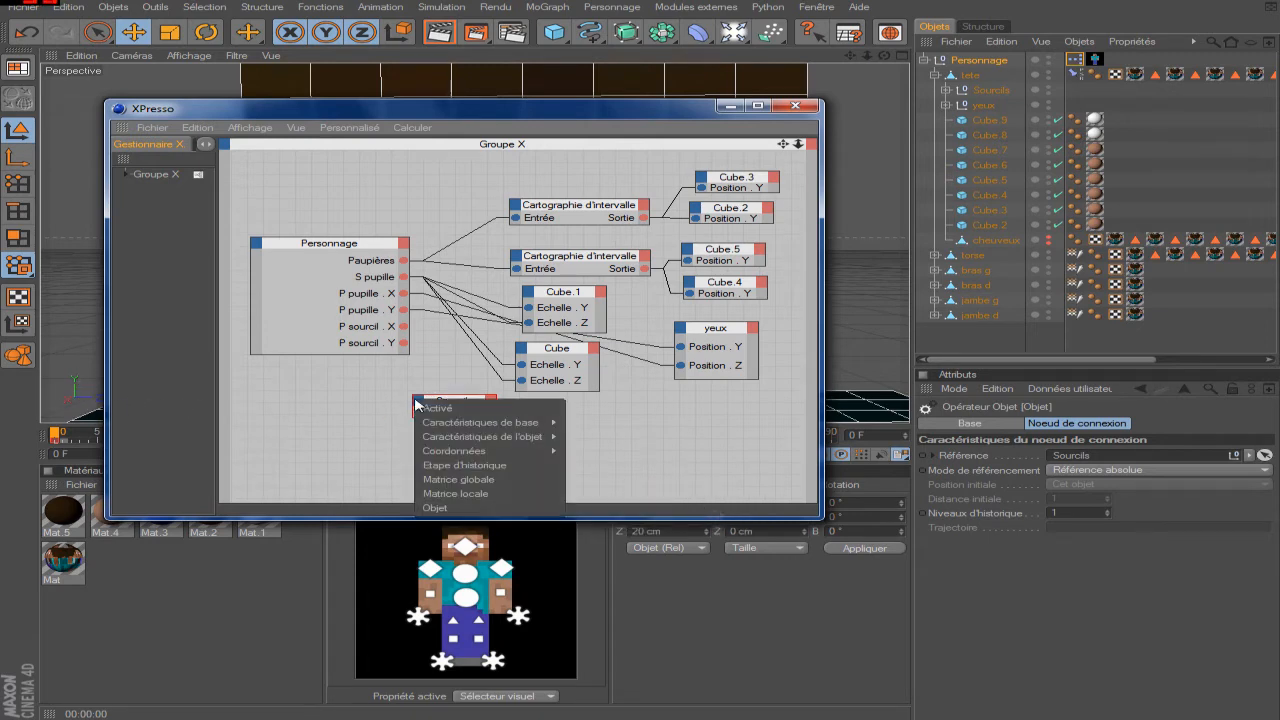
mouse_move(519, 456)
mouse_move(617, 481)
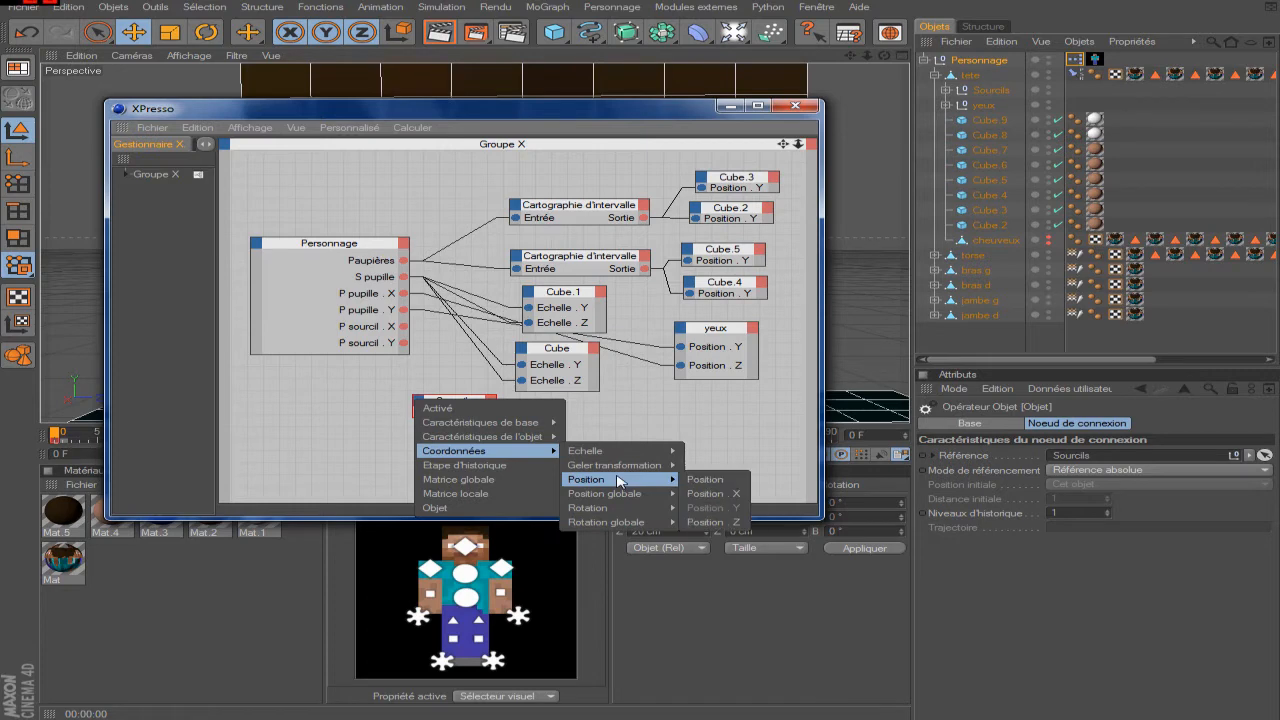
left_click(745, 522)
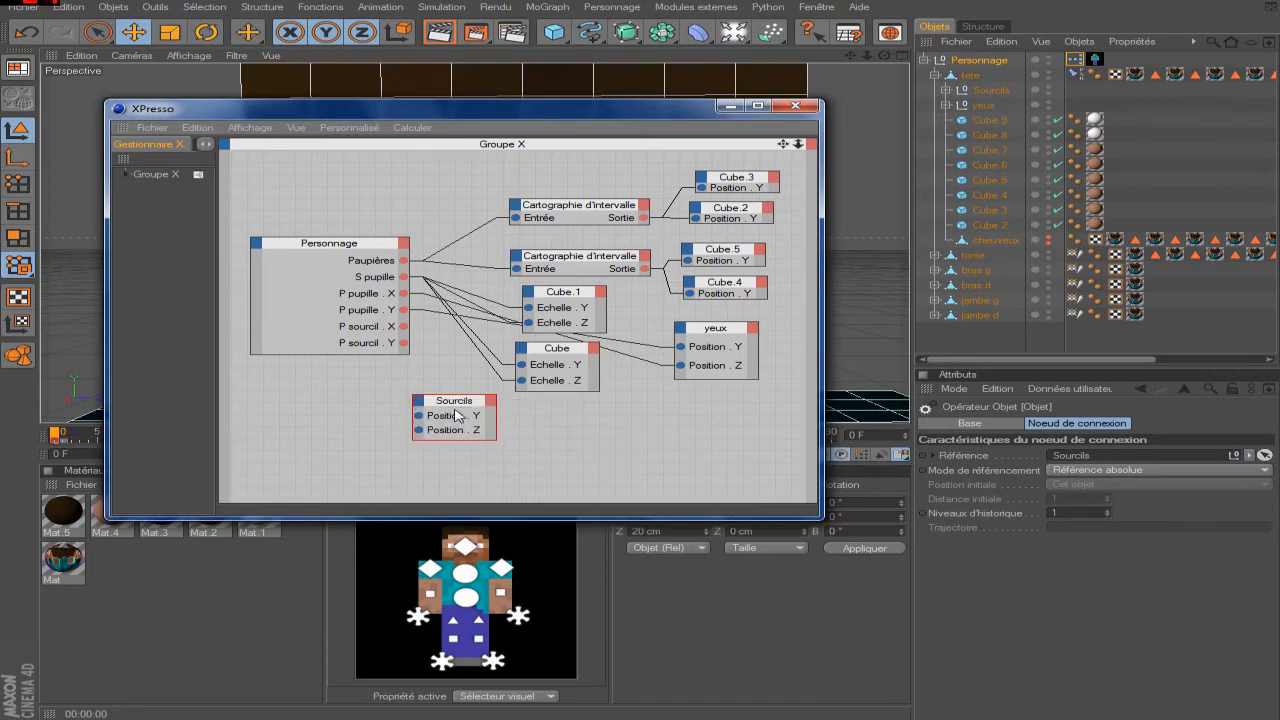
- Connect P sourcil X to the Sourcils node's Position Z and P sourcil Y to its Position Y, and close XPresso
left_click_drag(461, 418, 499, 438)
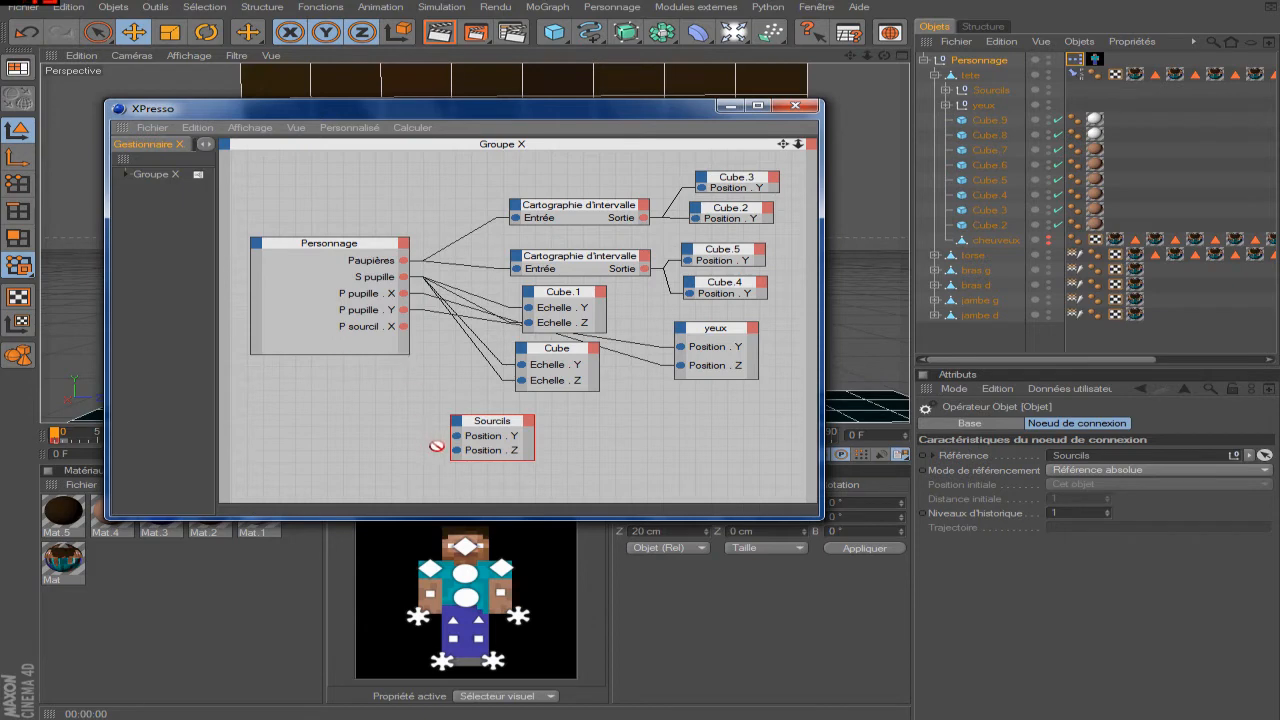
mouse_move(403, 343)
left_mouse_down()
mouse_move(460, 451)
mouse_move(405, 333)
left_mouse_up()
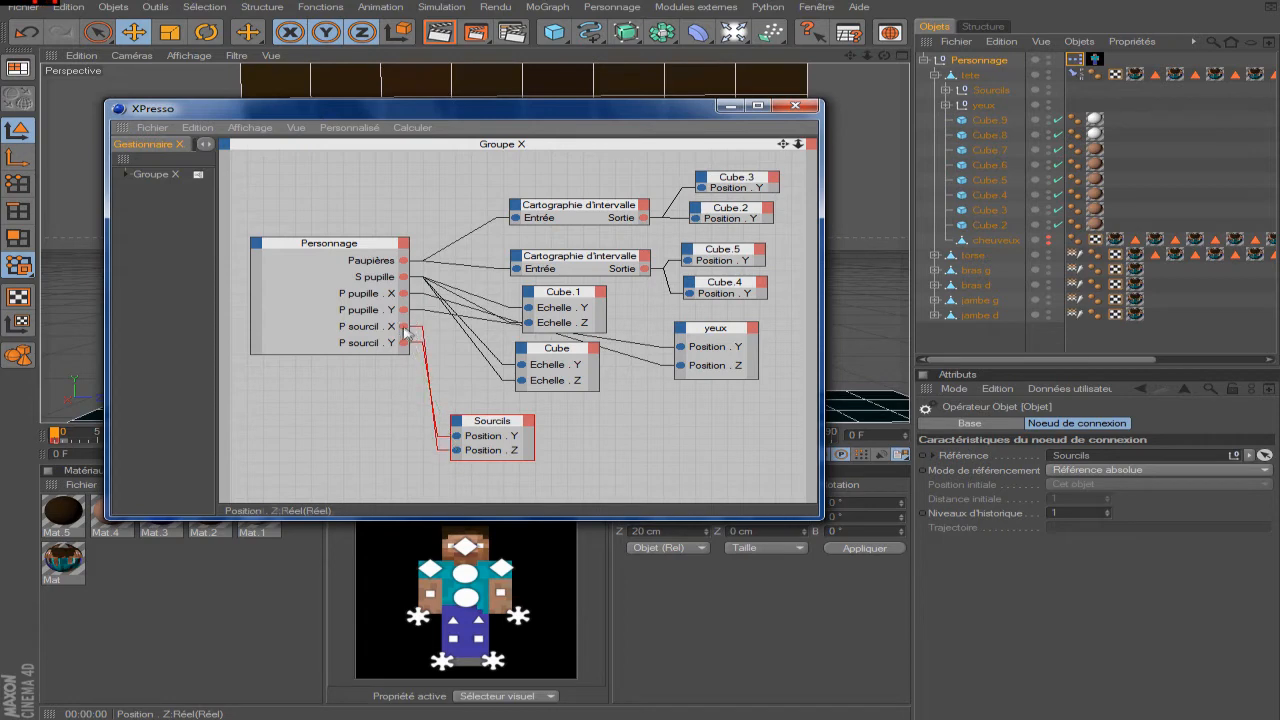
left_click(795, 105)
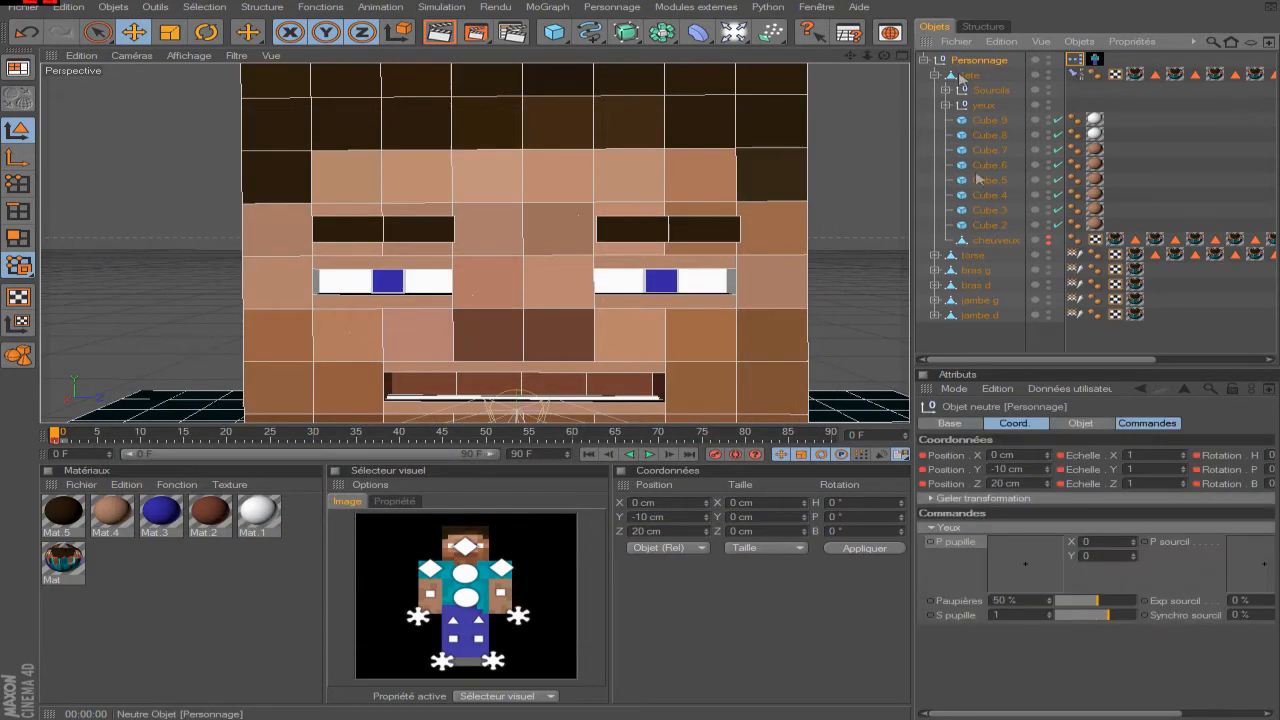
- Test the eyebrow movement with the P sourcil control, and reset its X and Y values to 0
left_click_drag(1066, 716, 1146, 716)
left_click_drag(1153, 561, 1268, 635)
left_click_drag(1190, 590, 1163, 559)
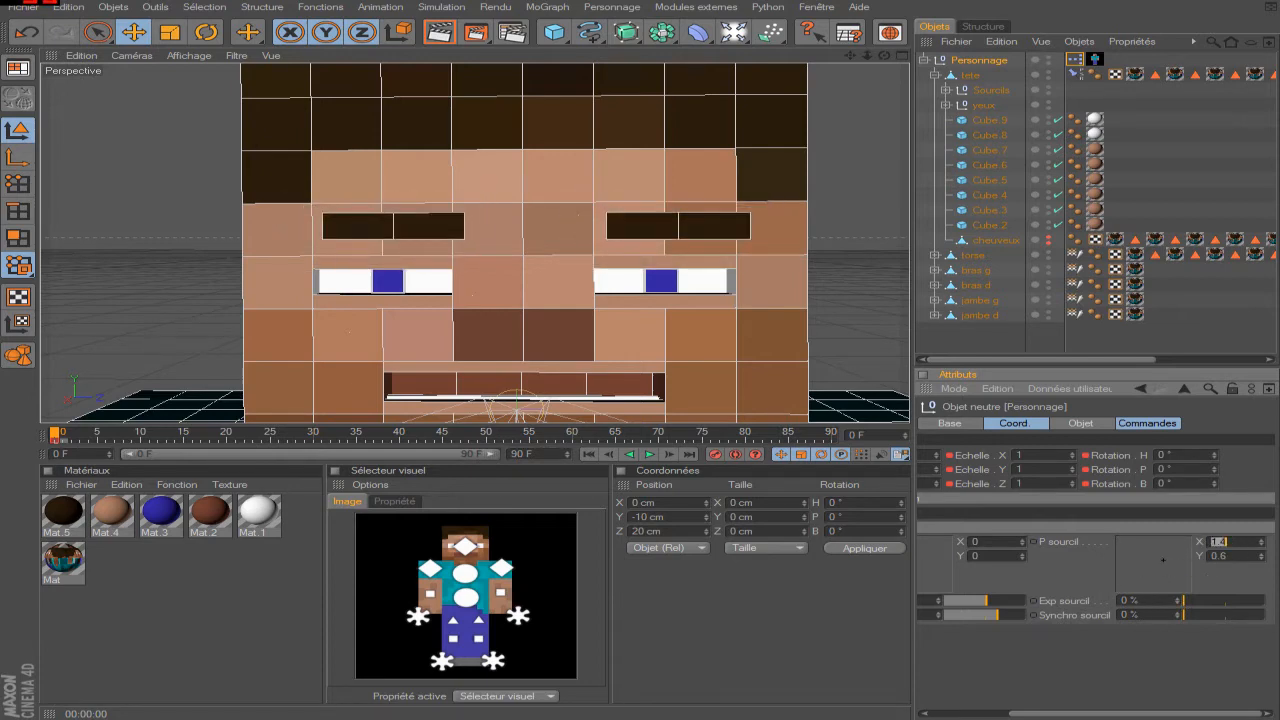
key("Tab")
type("0")
key("Return")
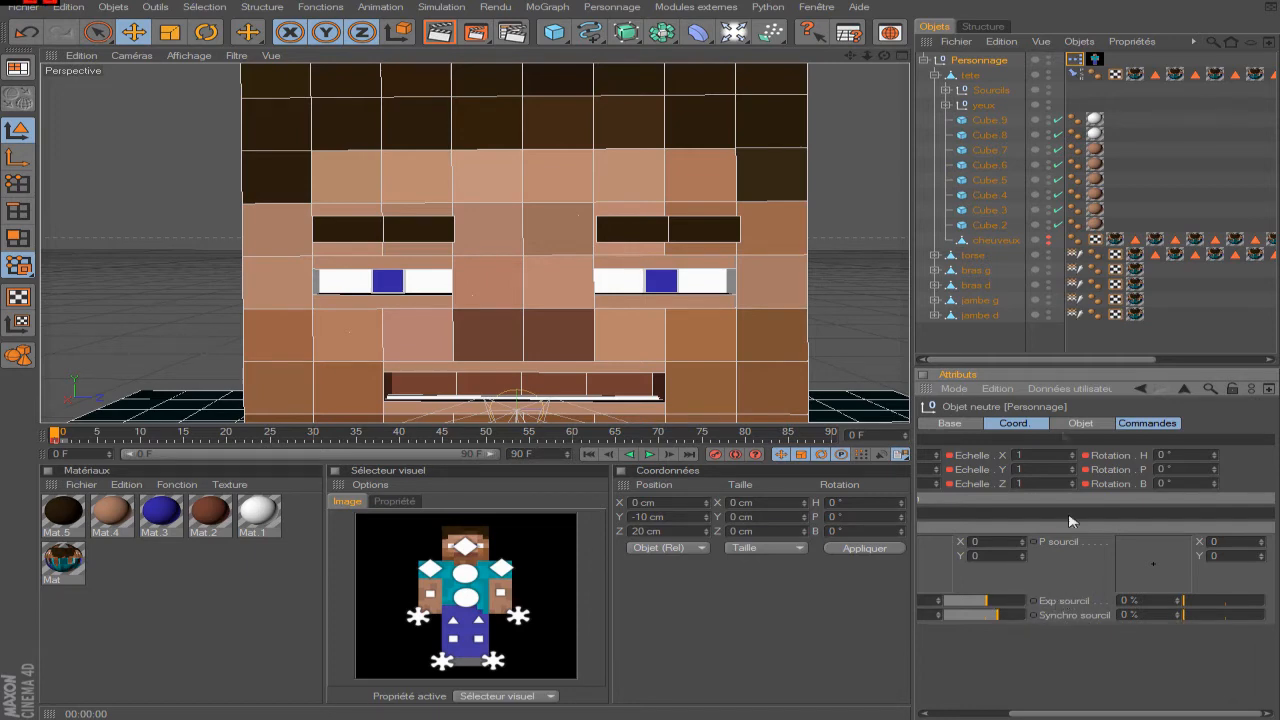
- Set the Exp sourcil user data's minimum to -100 % and its default value to 0 %
left_click(1078, 392)
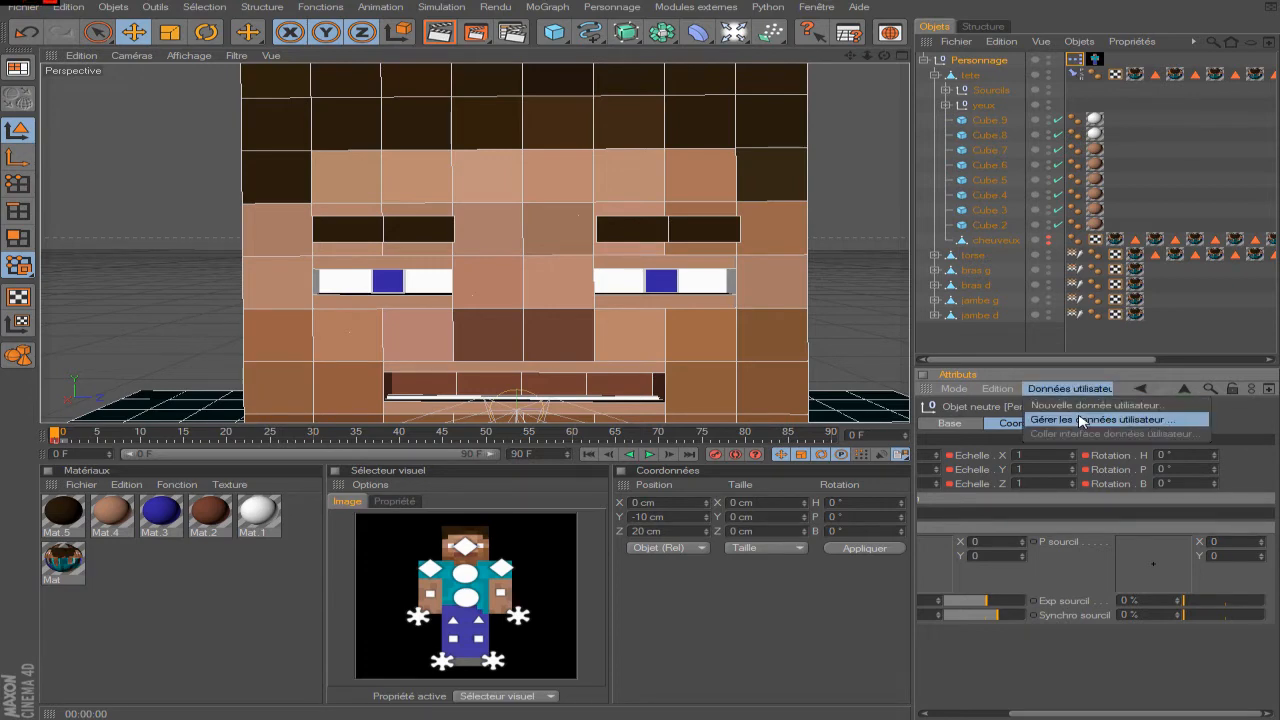
left_click(1075, 420)
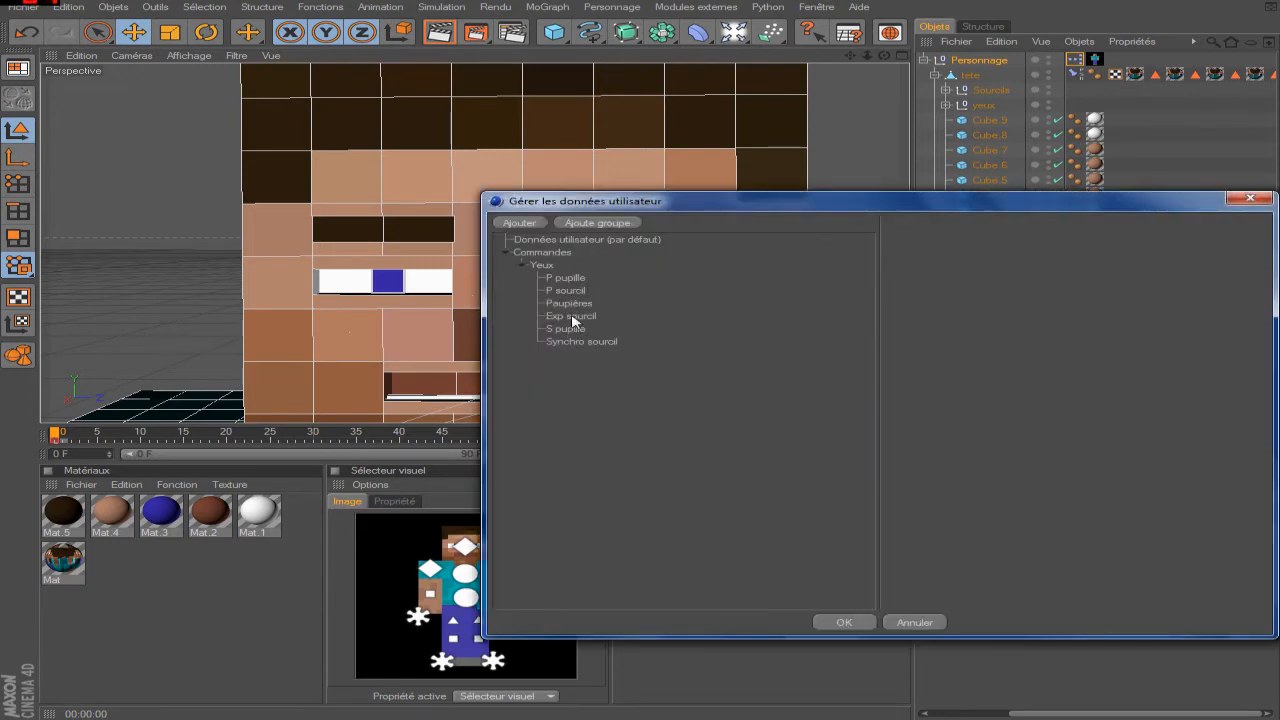
left_click(572, 316)
left_click(965, 222, "shift")
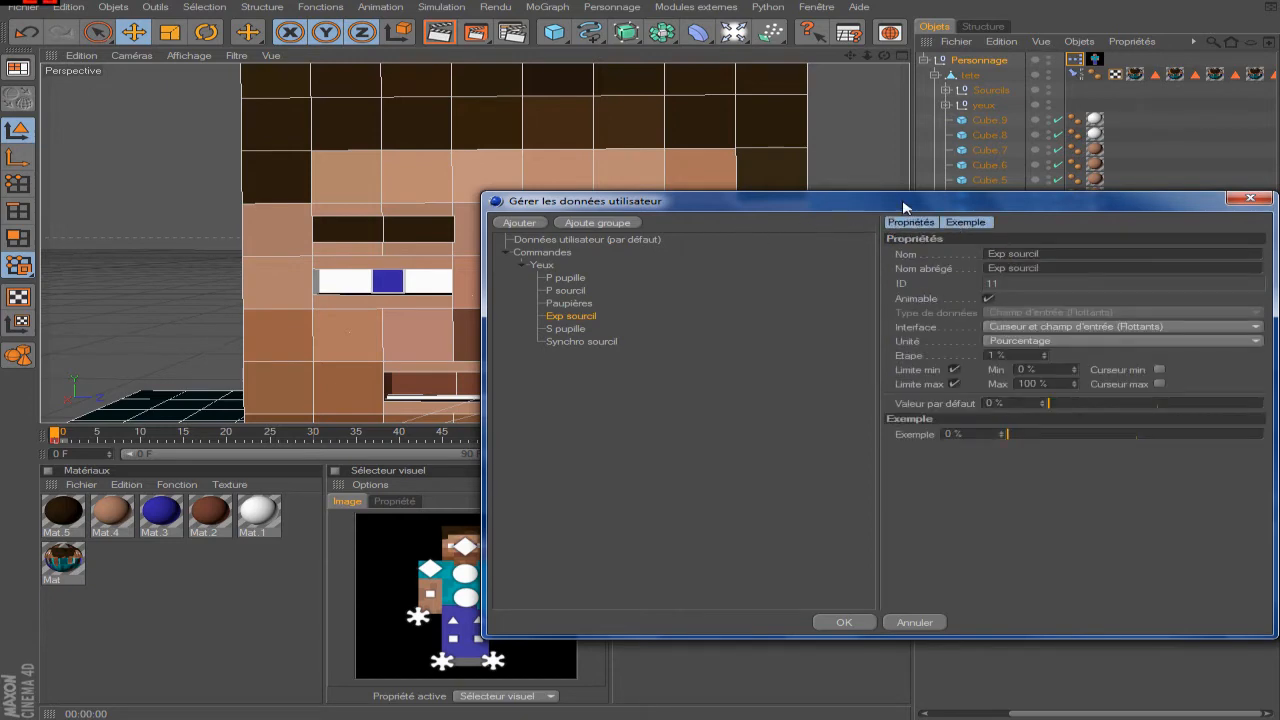
left_click_drag(903, 207, 687, 205)
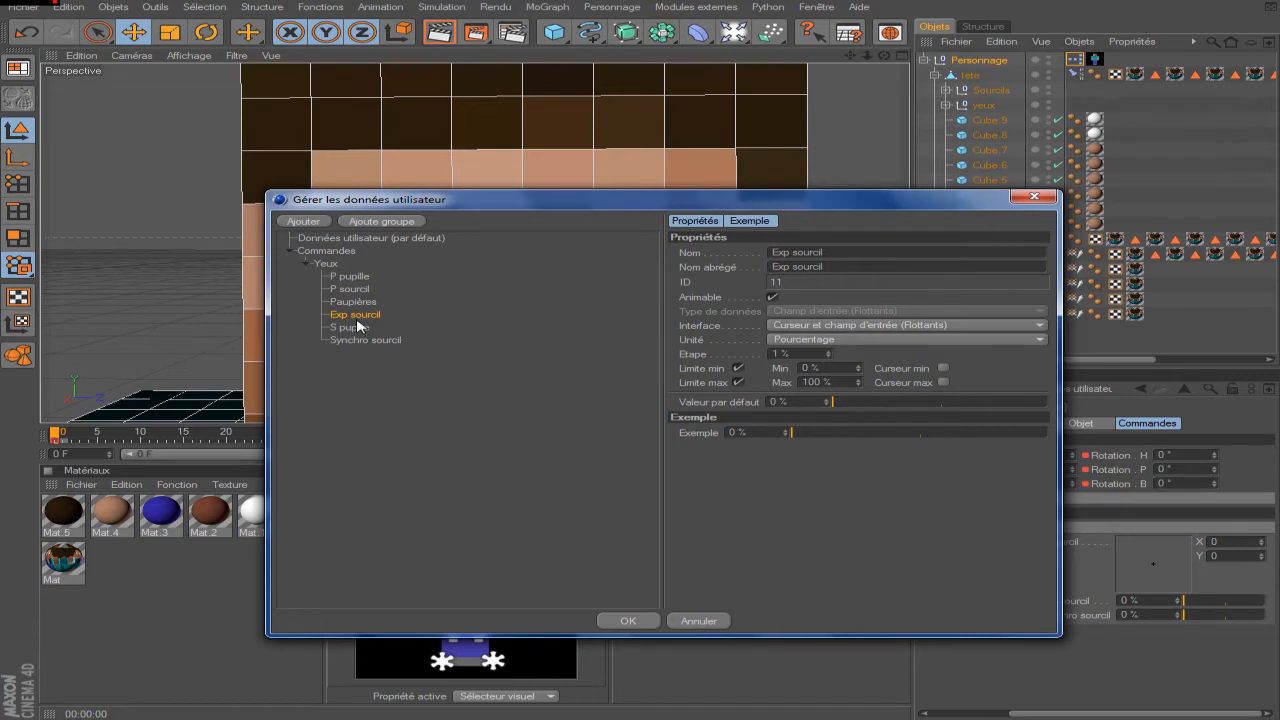
left_click(698, 222)
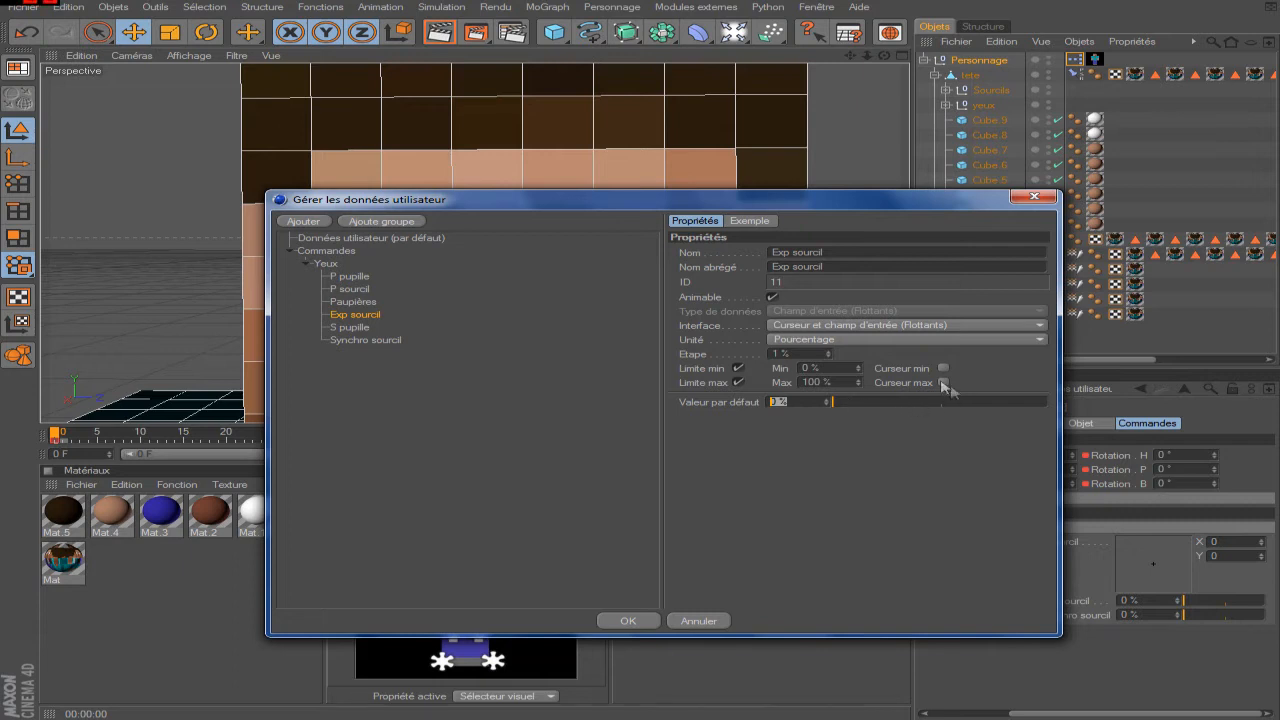
mouse_move(926, 402)
left_mouse_down()
mouse_move(805, 405)
mouse_move(1040, 405)
mouse_move(924, 418)
left_mouse_up()
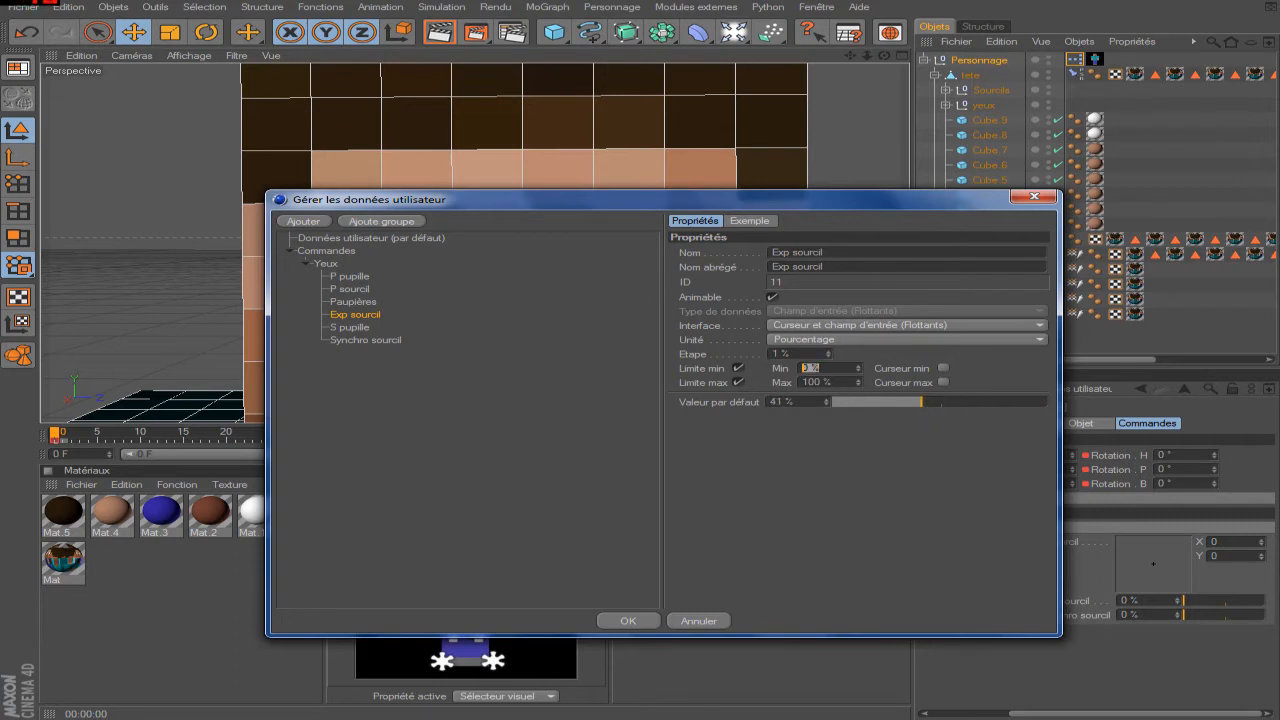
key("BackSpace")
key("Return")
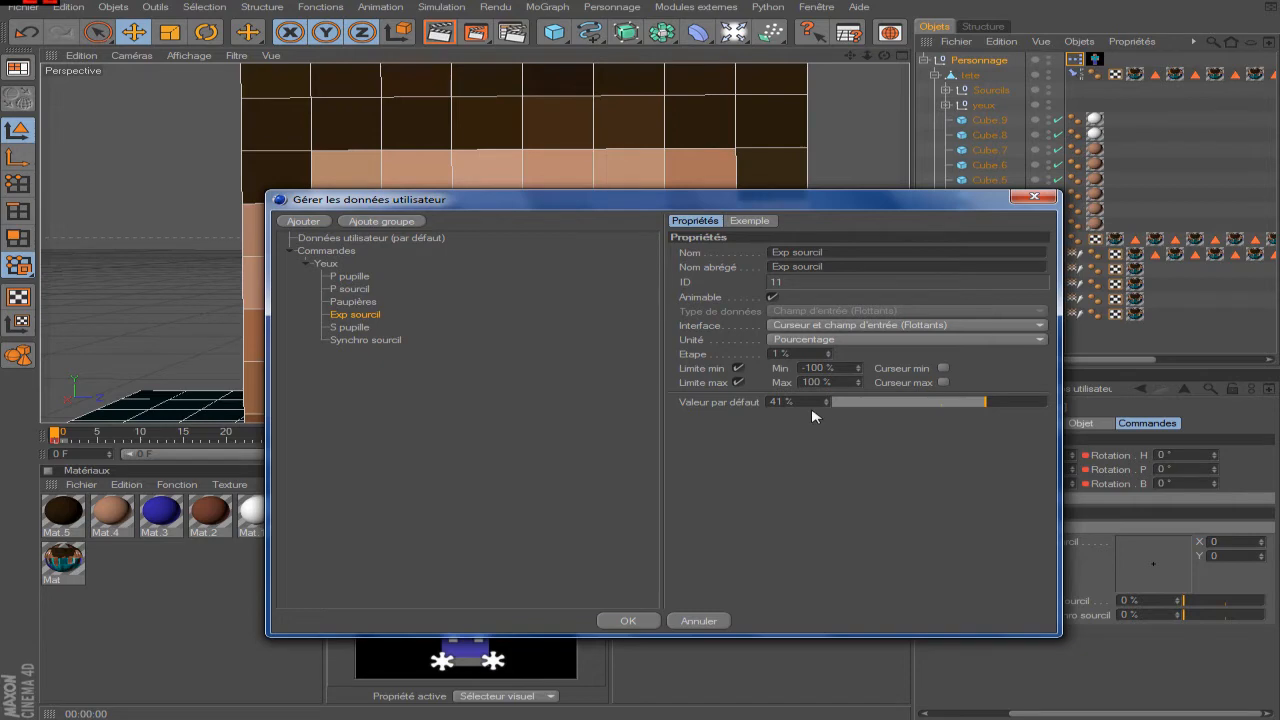
type("0")
key("Return")
left_click(626, 620)
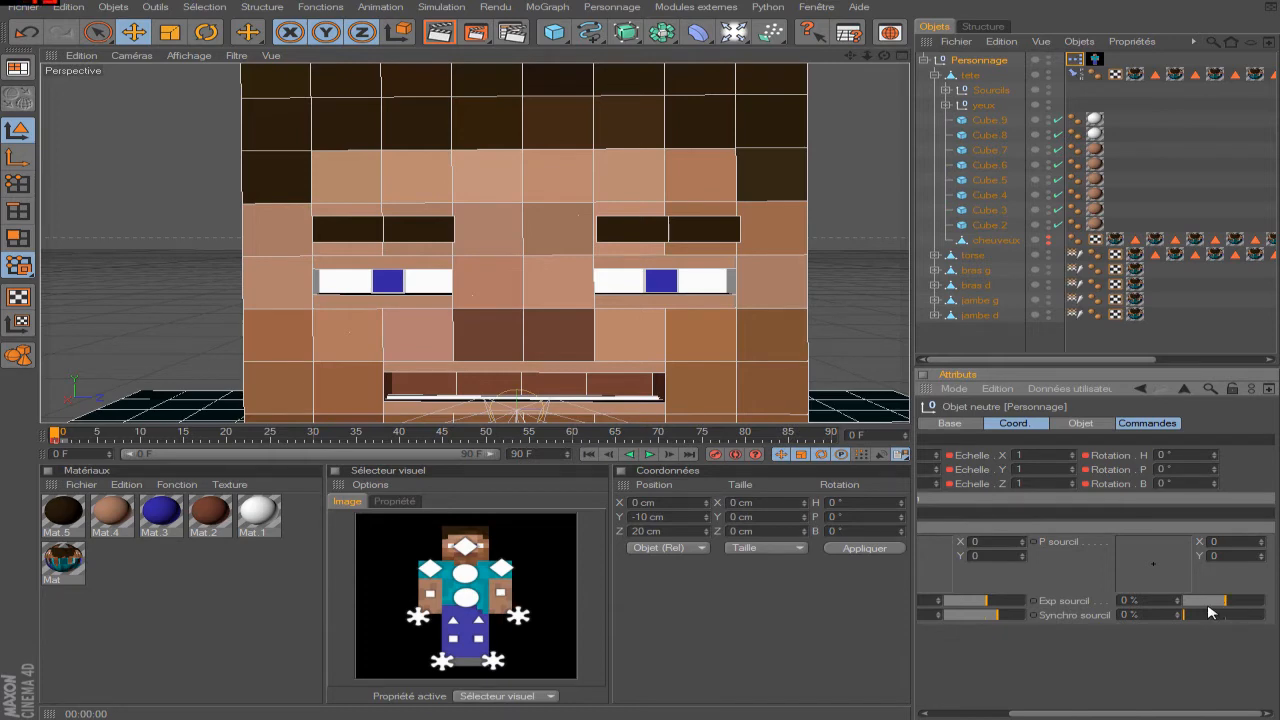
- Reopen the Personnage XPresso network and move the Sourcils node below the yeux node
double_click(1075, 60)
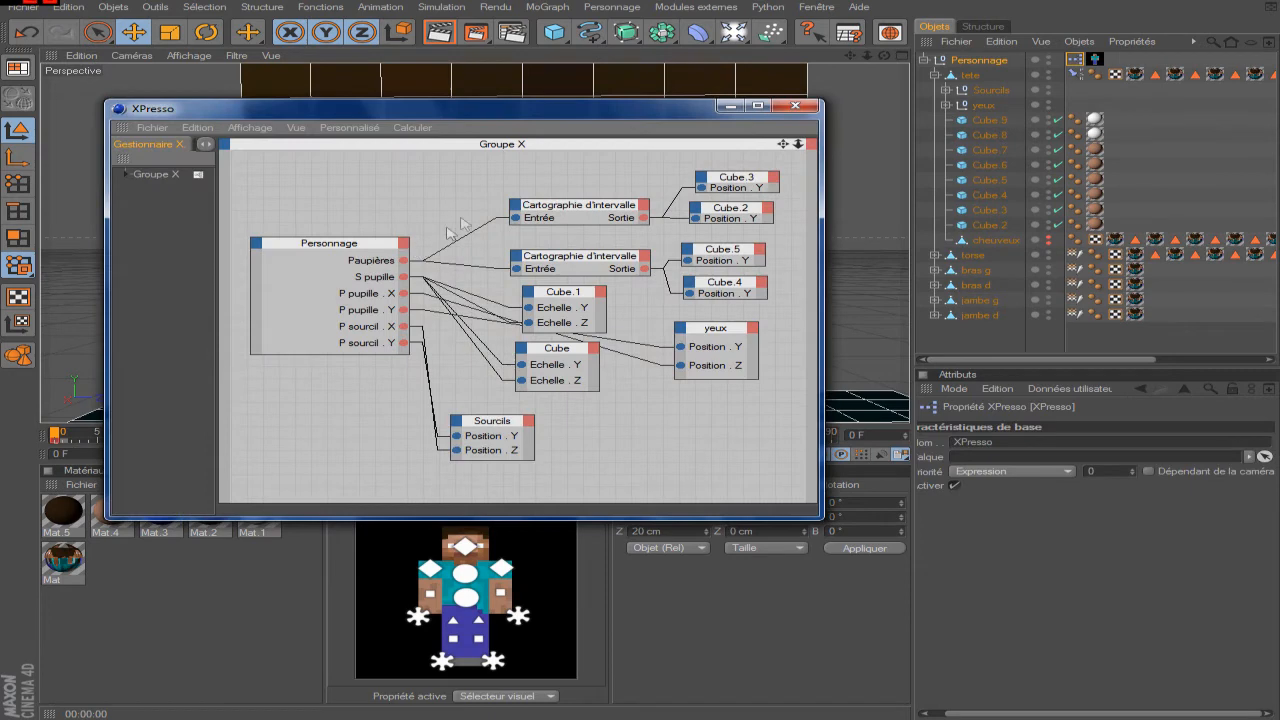
left_click_drag(520, 430, 760, 403)
left_click_drag(783, 144, 864, 143)
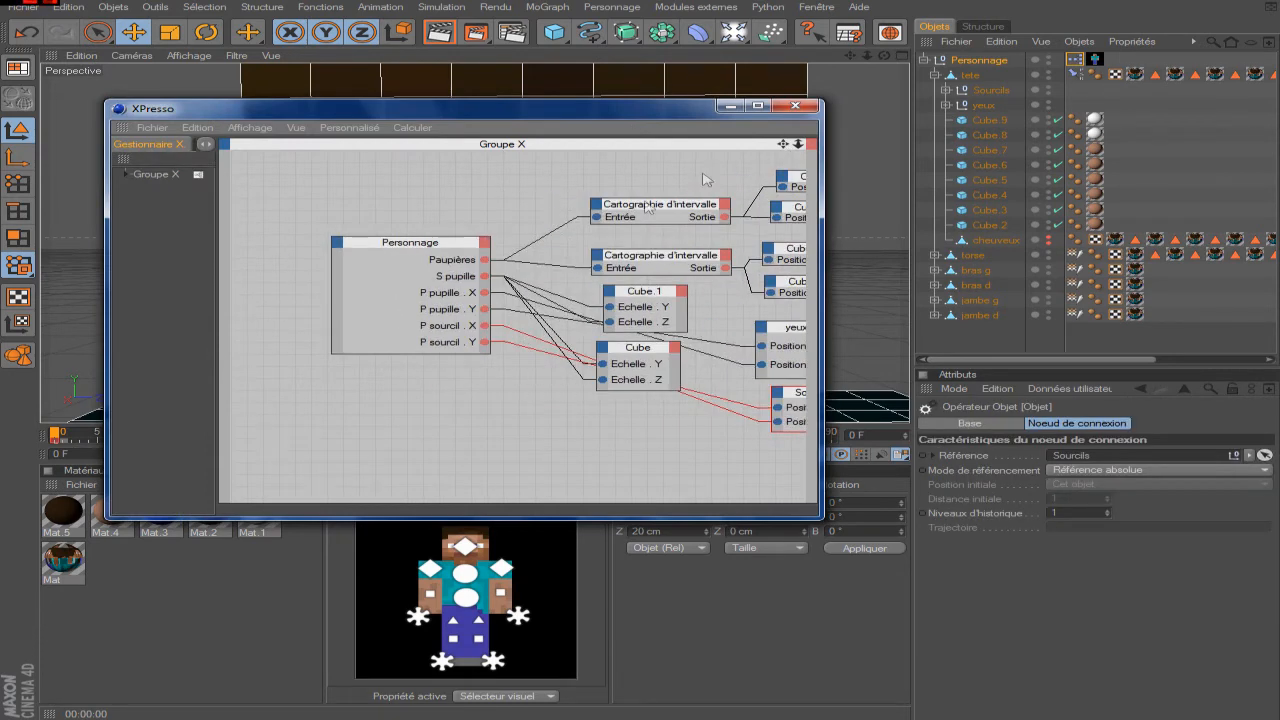
- Enlarge the Personnage node and add an Exp sourcil output port to it
left_click_drag(430, 353, 427, 407)
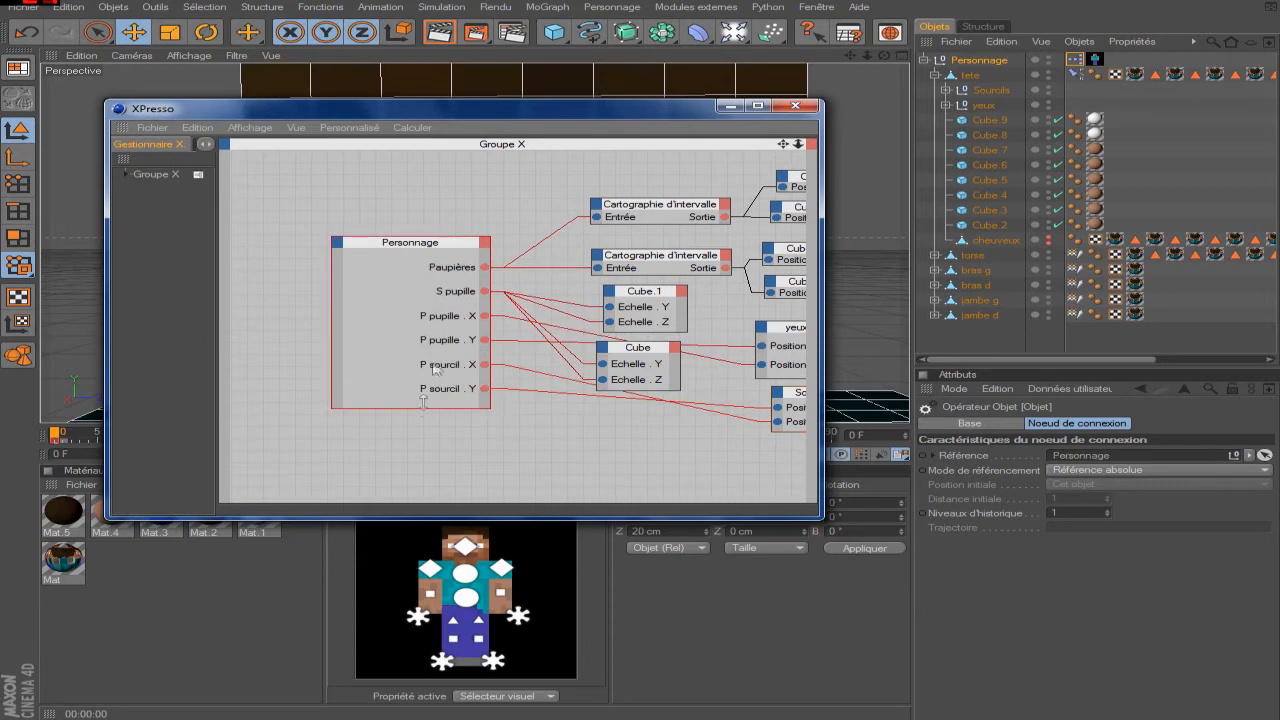
left_click(485, 245)
mouse_move(566, 285)
mouse_move(641, 286)
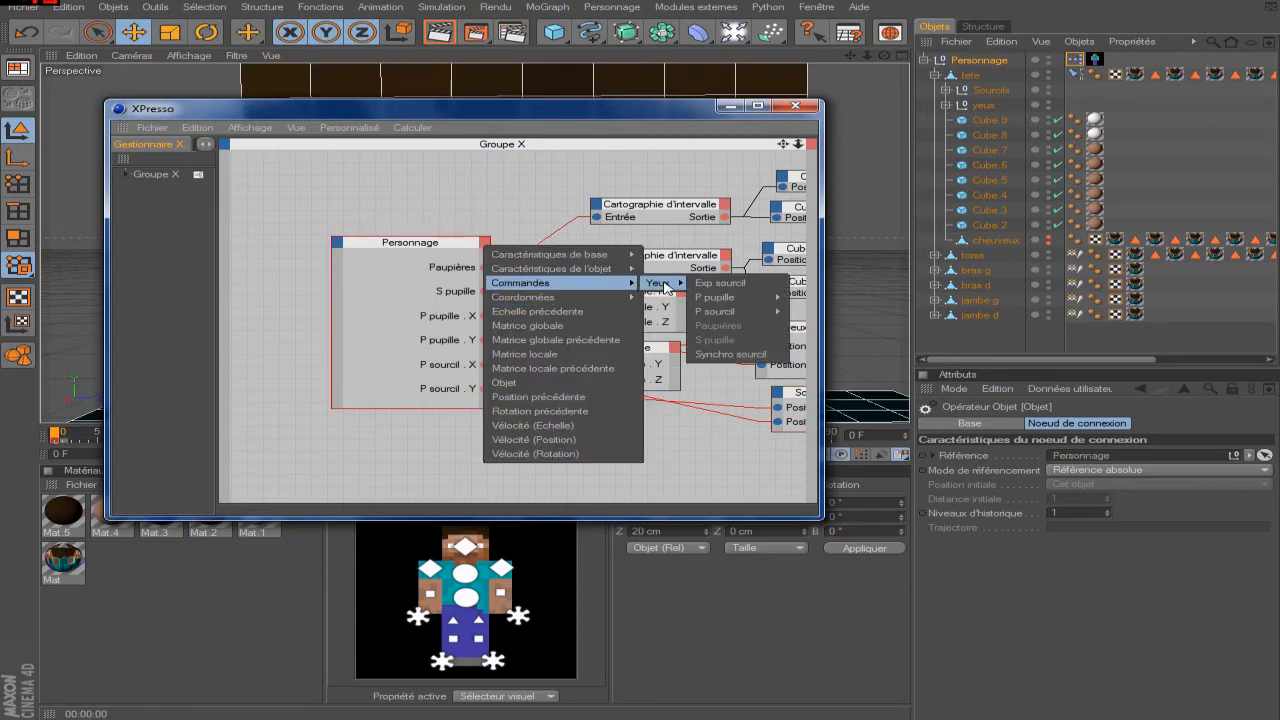
left_click(720, 283)
- Add a Cartographie d'intervalle node beside the Personnage node and connect Exp sourcil to its Entrée
right_click(557, 433)
mouse_move(640, 440)
mouse_move(785, 440)
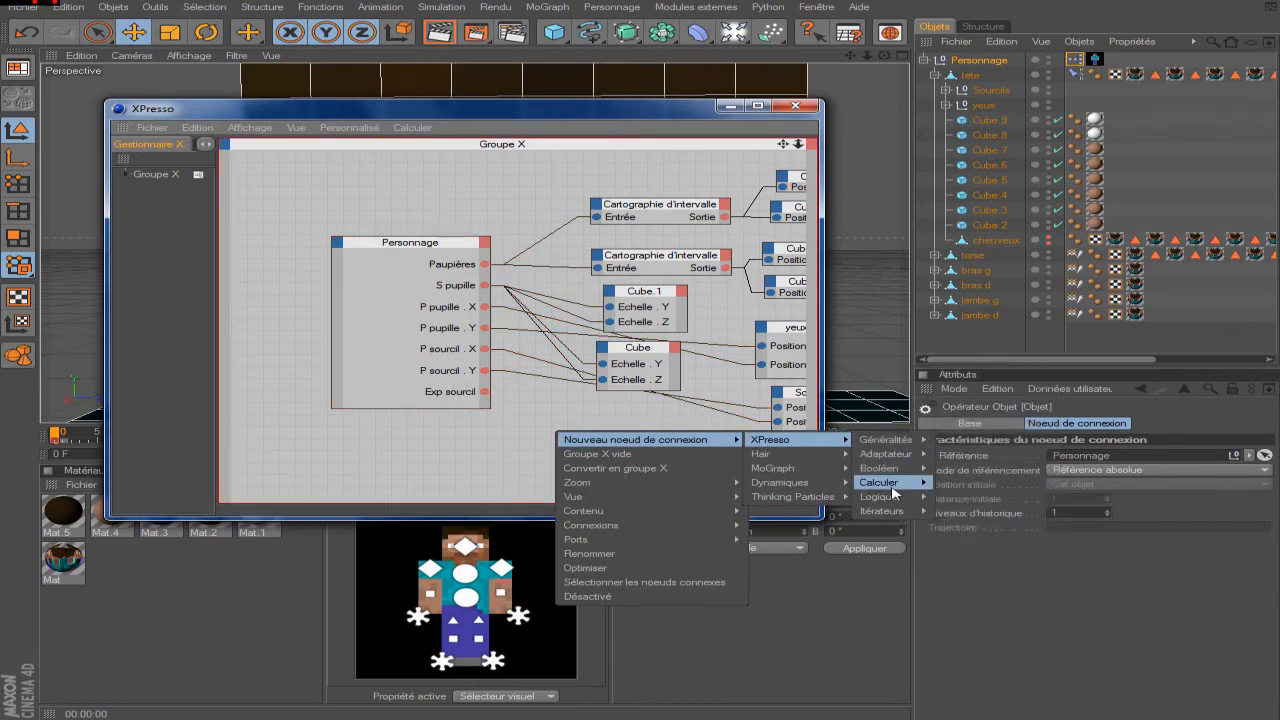
mouse_move(880, 482)
left_click(990, 441)
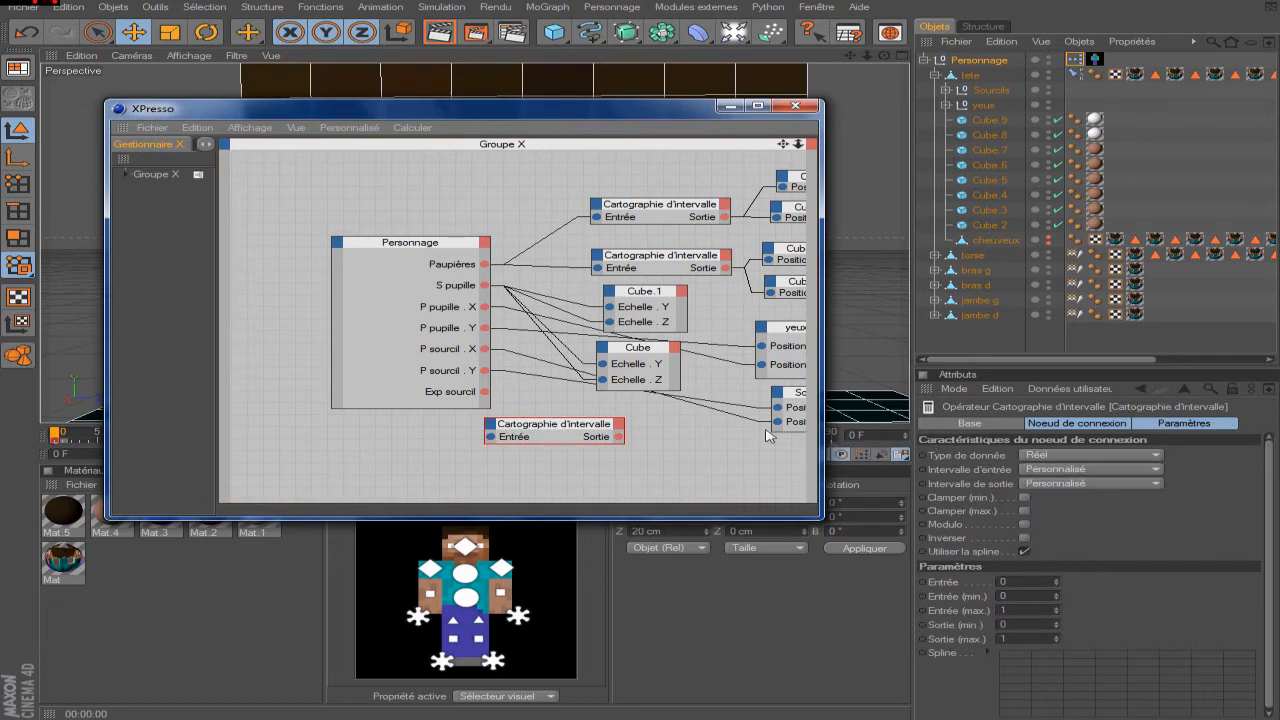
left_click_drag(532, 418, 578, 418)
left_click_drag(484, 392, 538, 437)
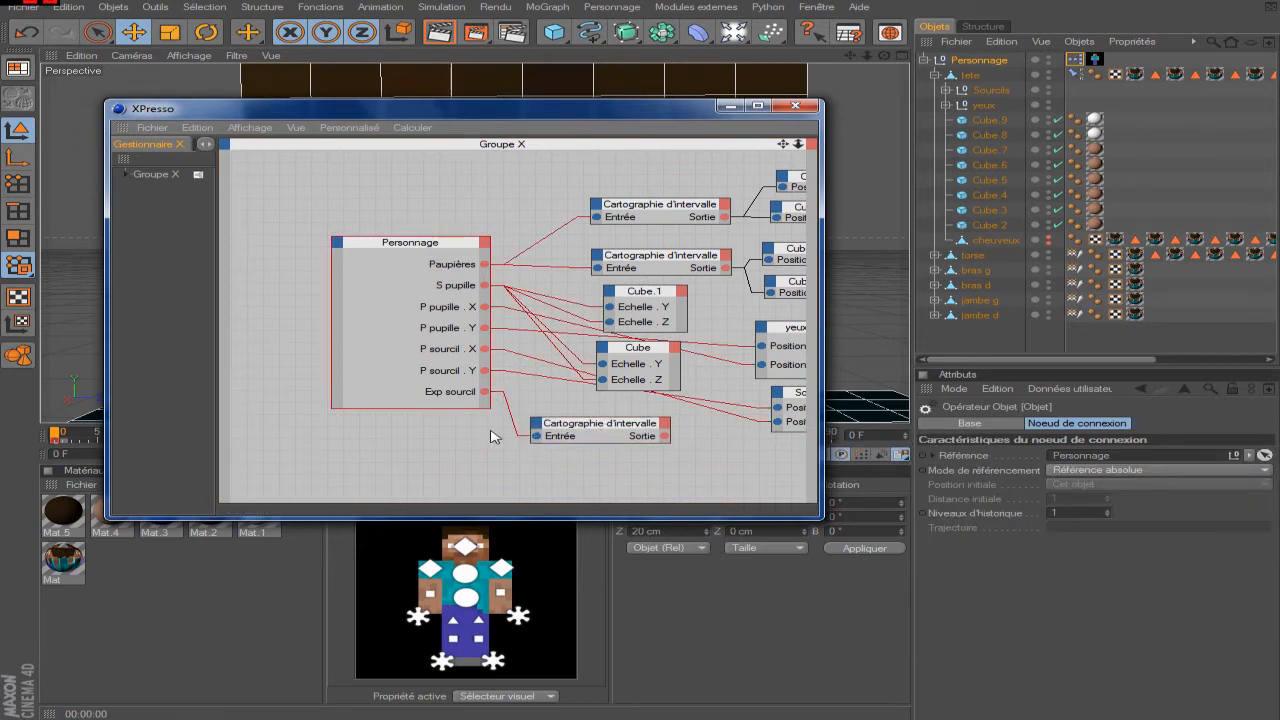
- Set the new Cartographie d'intervalle node's input interval to Pourcentages and its output interval to Degrés
left_click(585, 427)
left_click(1080, 469)
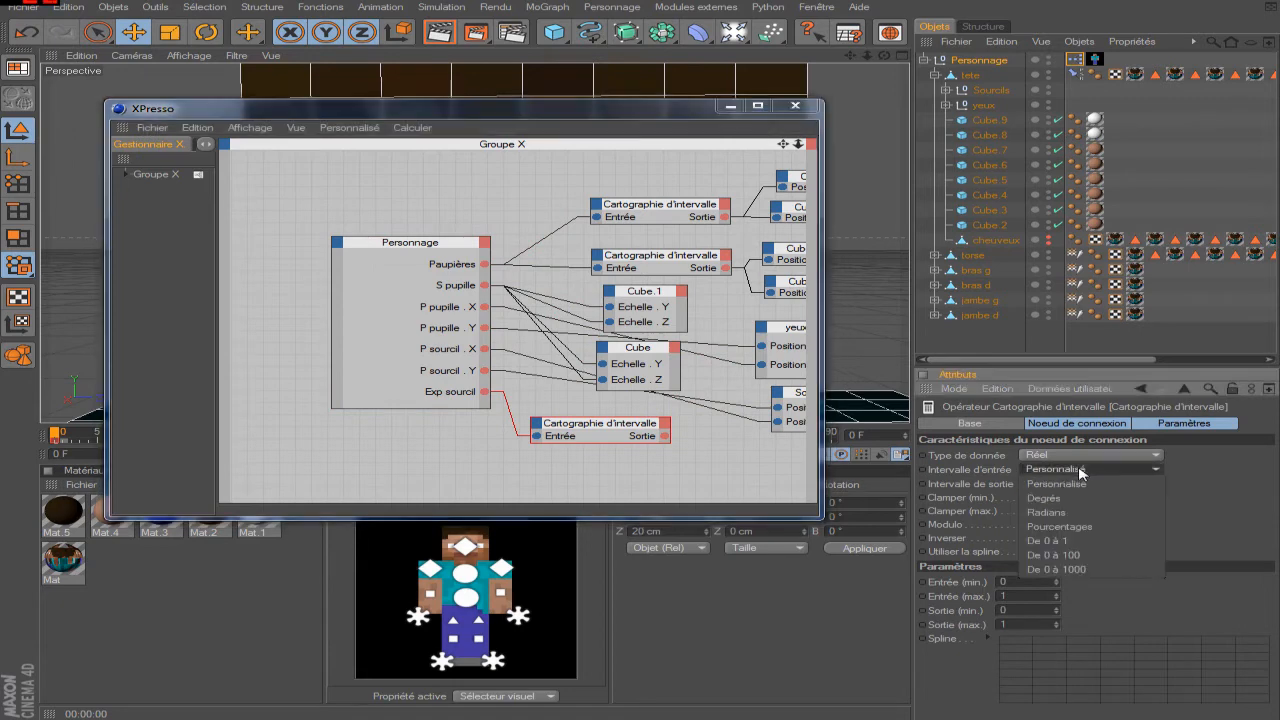
left_click(1055, 526)
left_click(1045, 484)
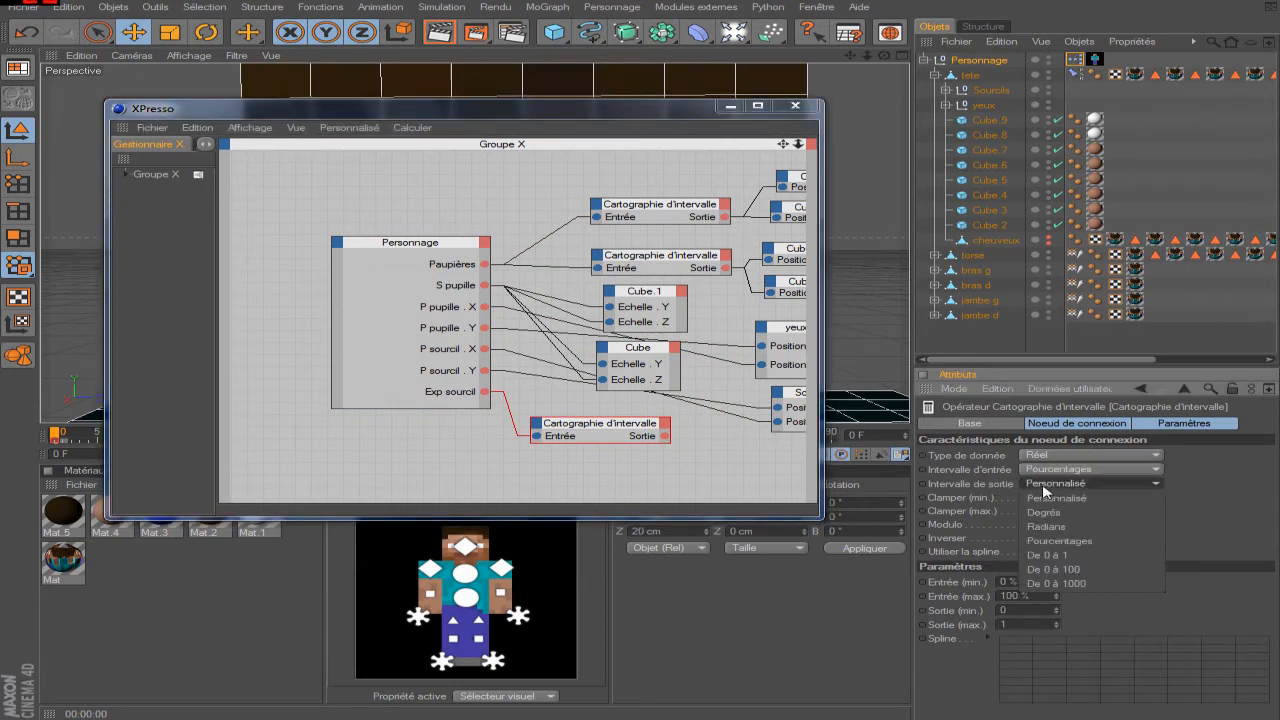
left_click(1076, 512)
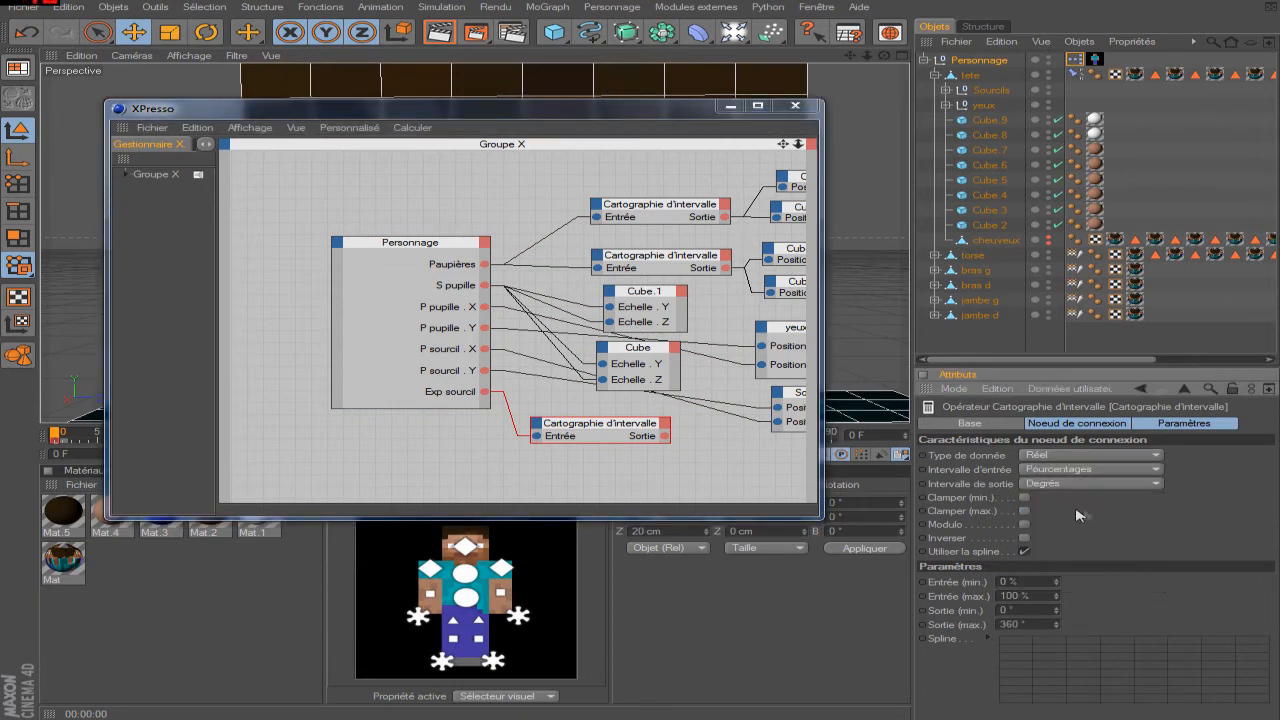
- Close XPresso and try rotating one eyebrow in the viewport to judge its tilt
left_click(795, 105)
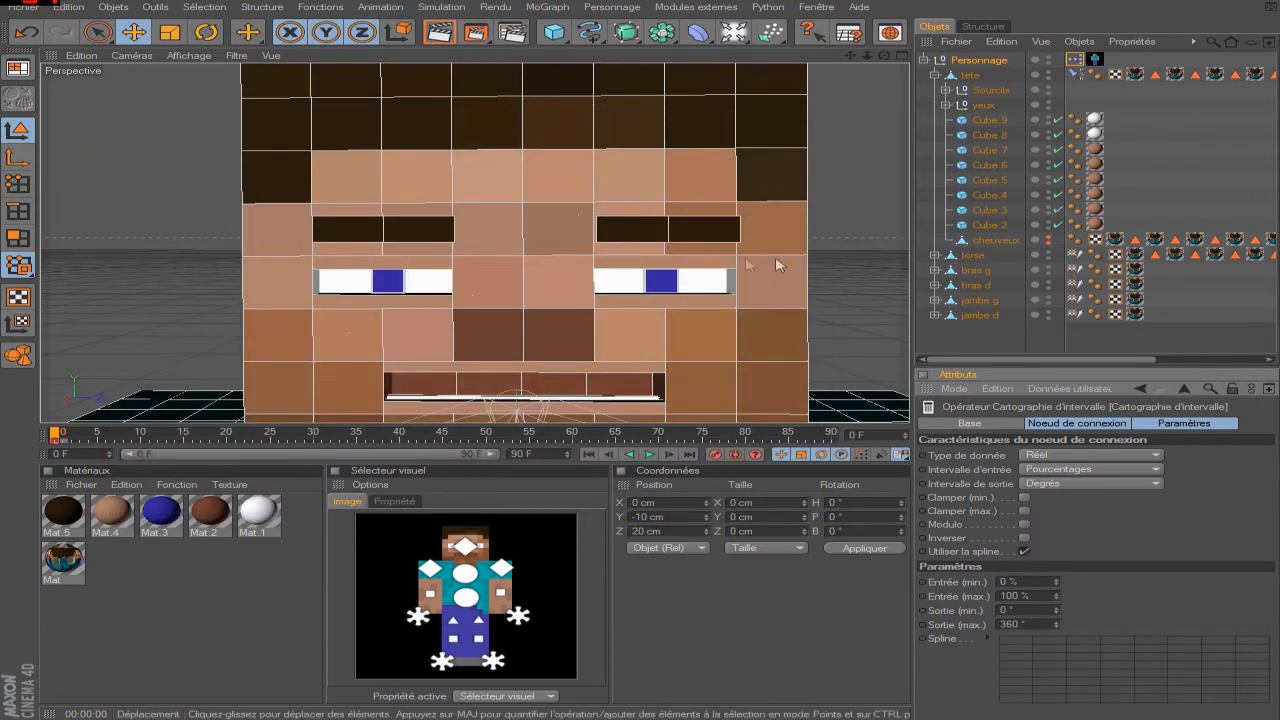
left_click(700, 229)
left_click(203, 31)
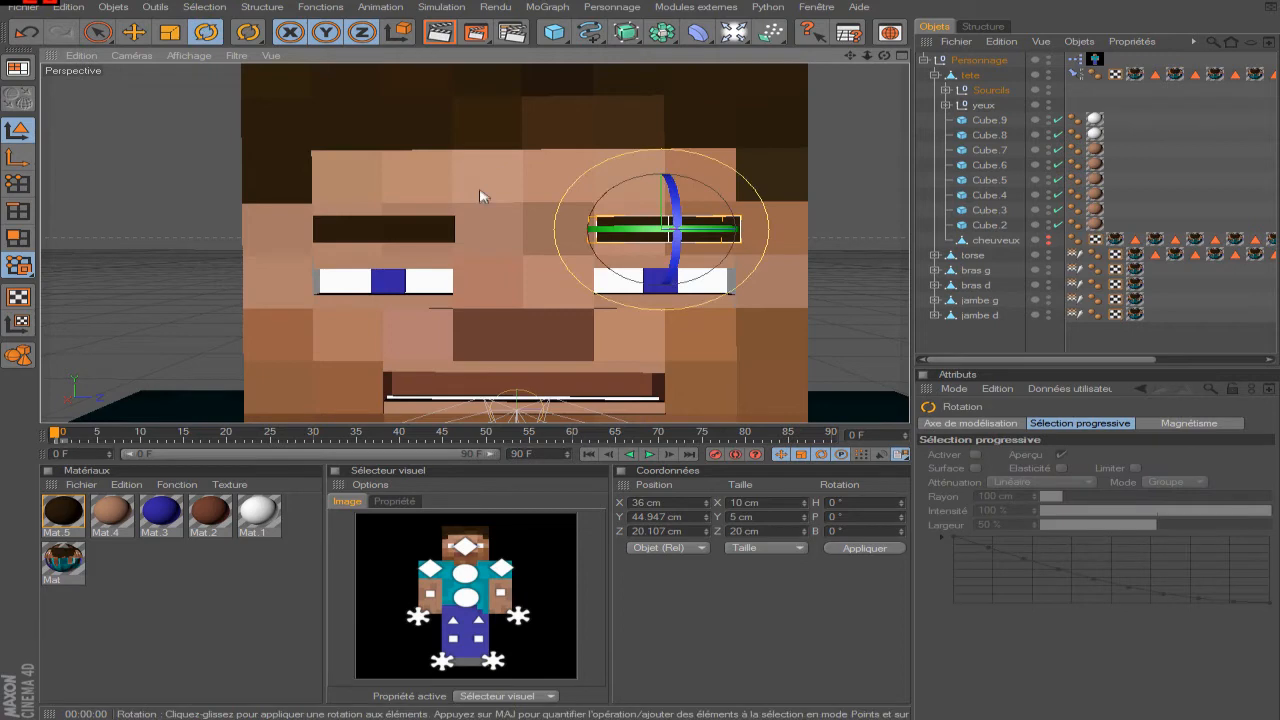
mouse_move(603, 203)
left_mouse_down()
mouse_move(657, 157)
mouse_move(606, 235)
mouse_move(610, 205)
mouse_move(618, 212)
left_mouse_up()
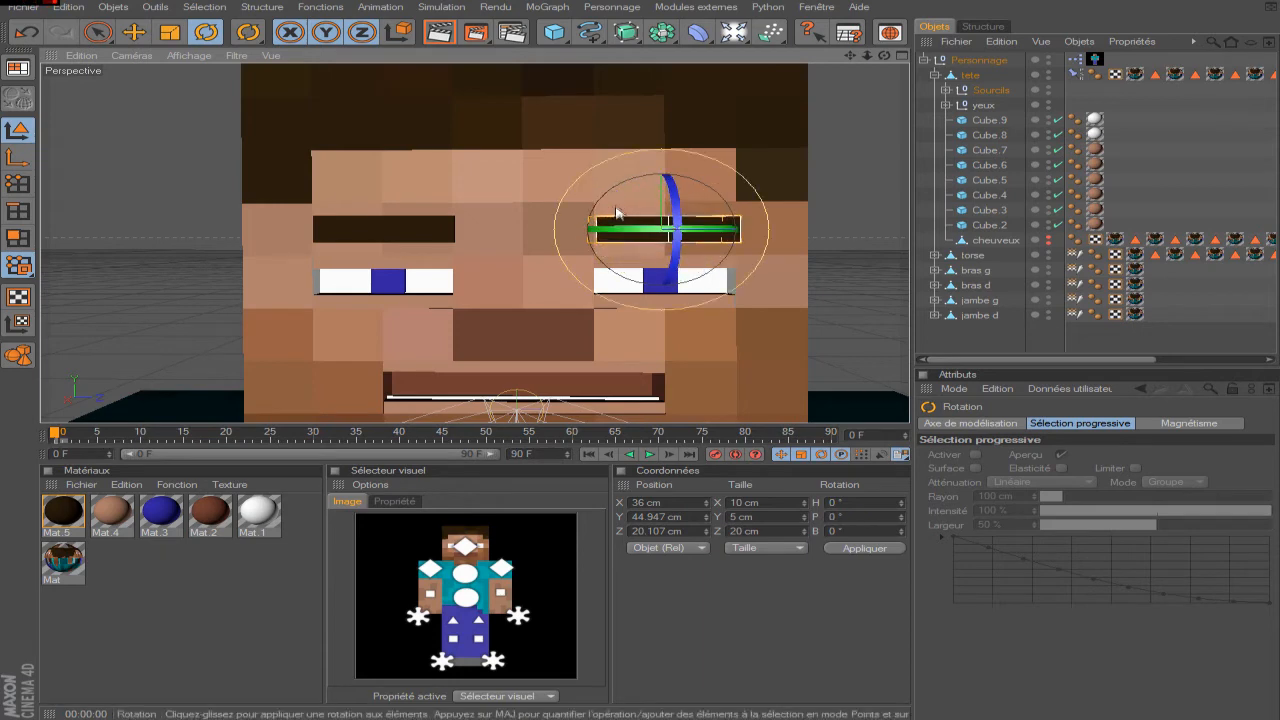
left_click(947, 332)
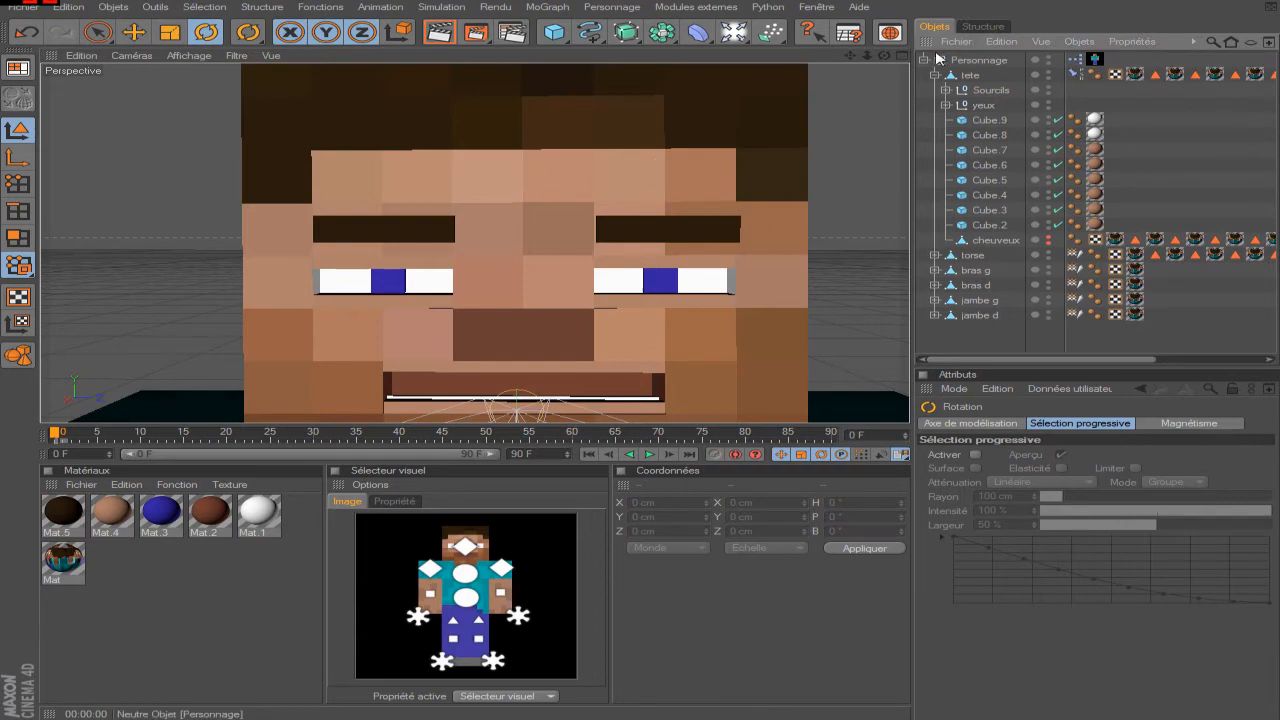
- Reopen the Personnage XPresso network and set the Exp sourcil range mapper's output minimum to -45° and maximum to 45°
double_click(1074, 60)
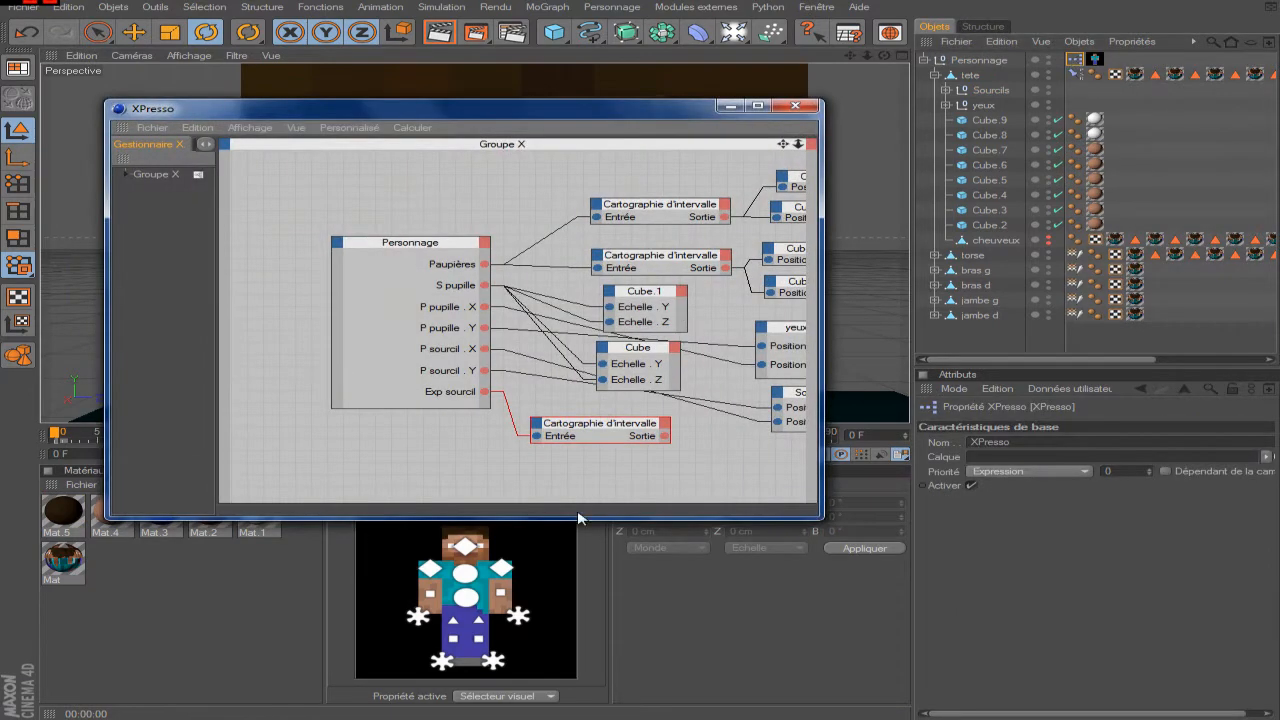
left_click(613, 430)
left_click(1010, 609)
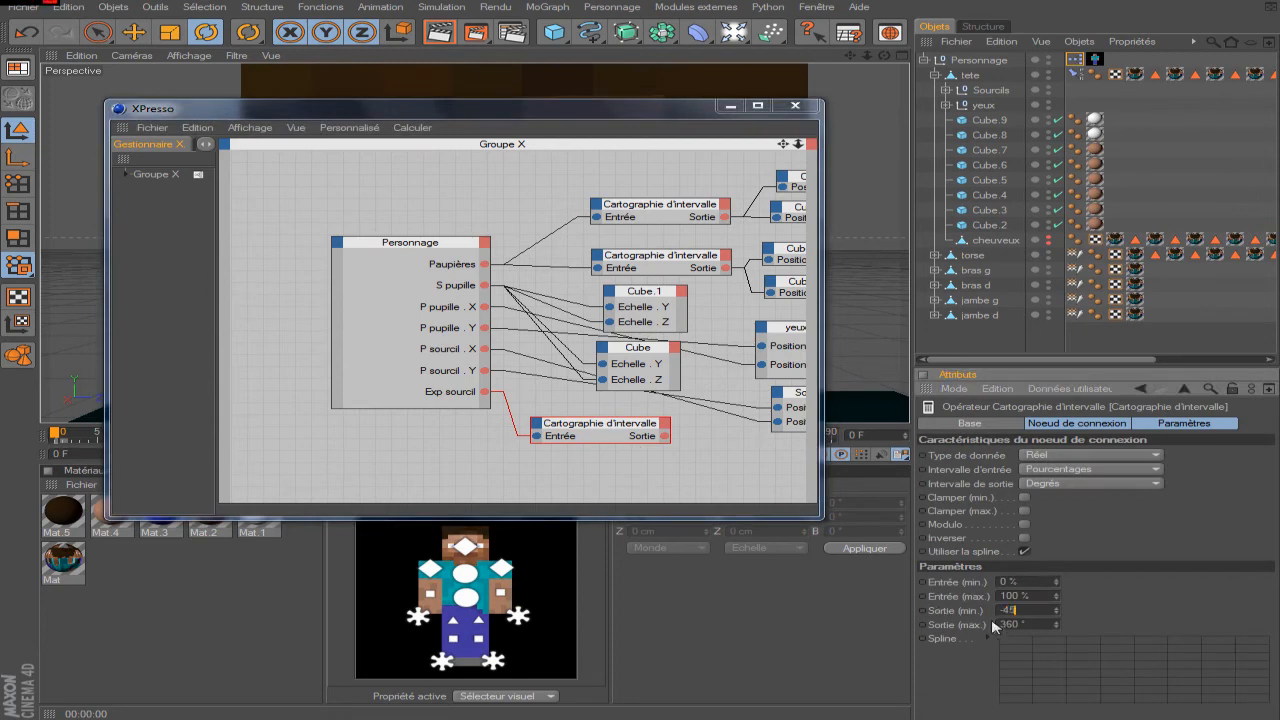
key("Tab")
key("Return")
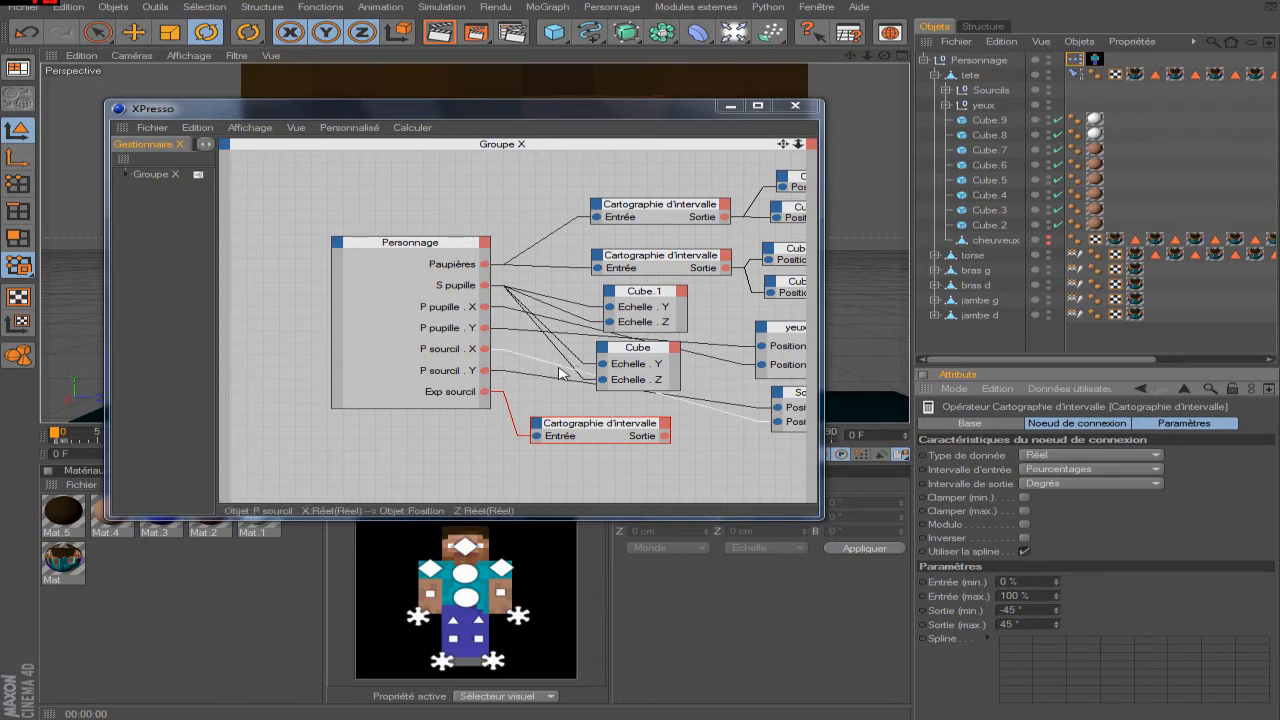
- Duplicate the Exp sourcil range mapper just below the original and connect Exp sourcil to the copy's Entrée
left_click(630, 420)
left_click_drag(632, 426, 652, 414)
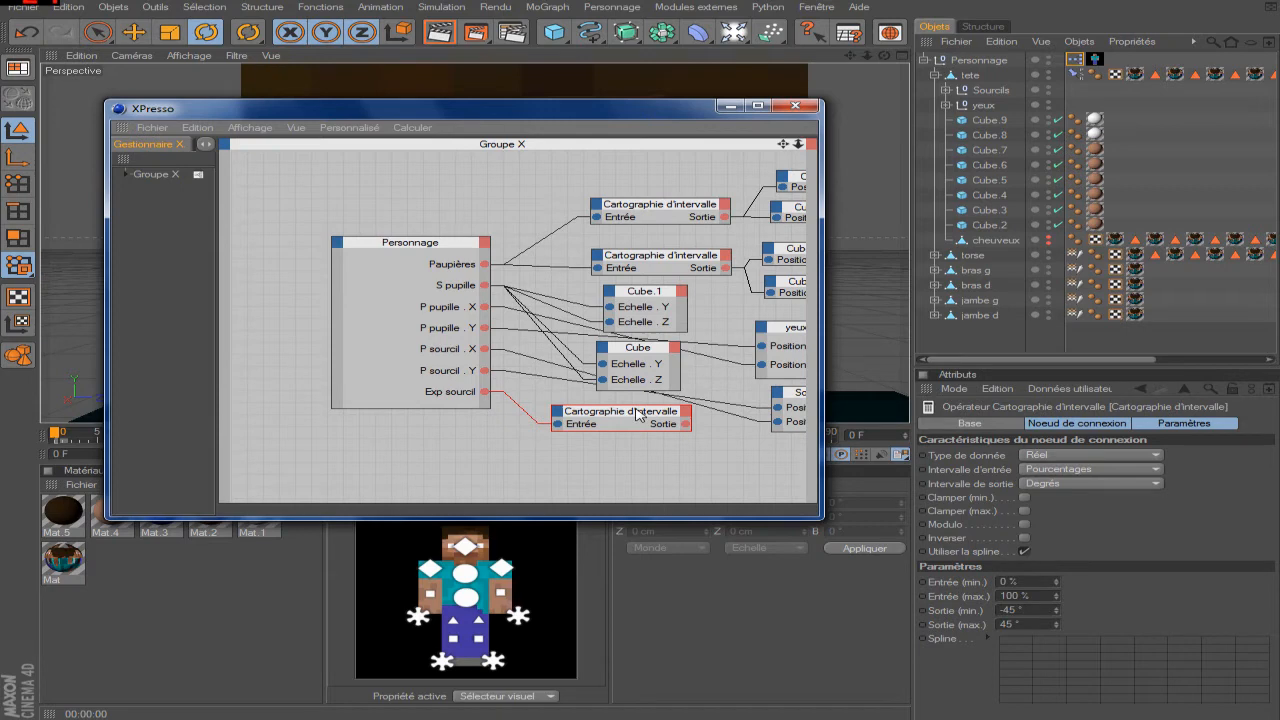
left_click_drag(637, 416, 611, 449, "ctrl")
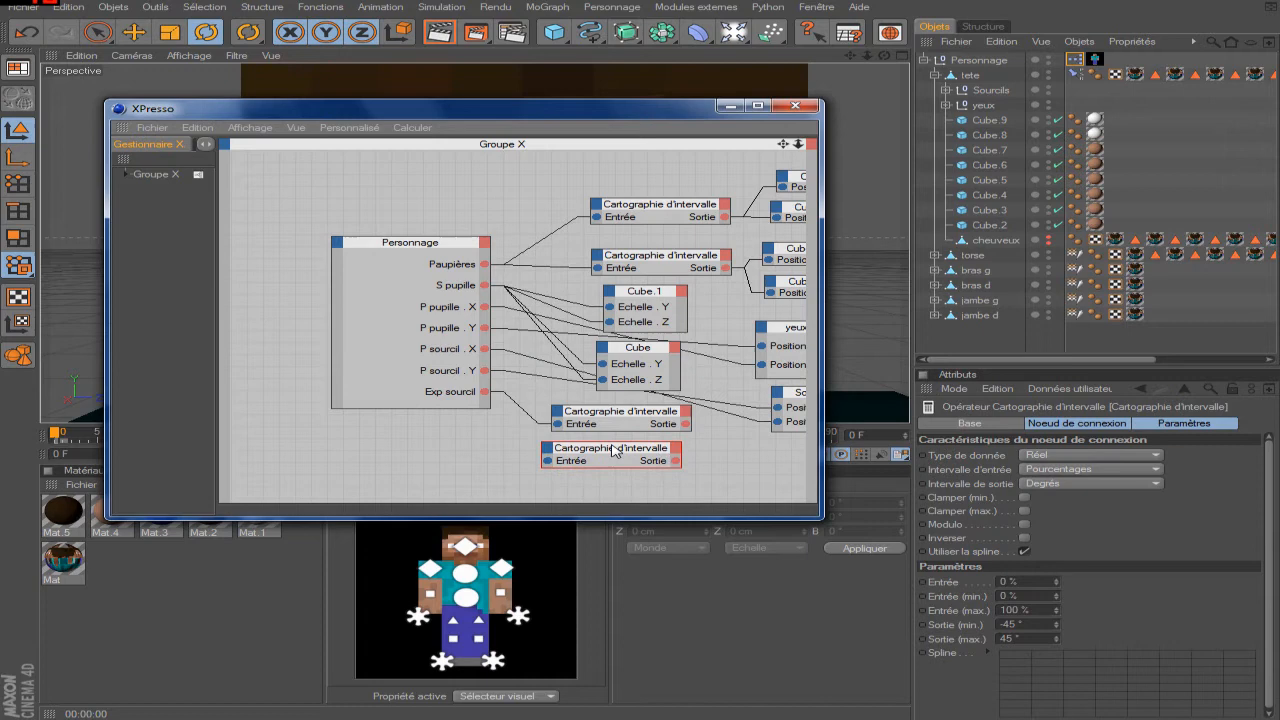
left_click(643, 418)
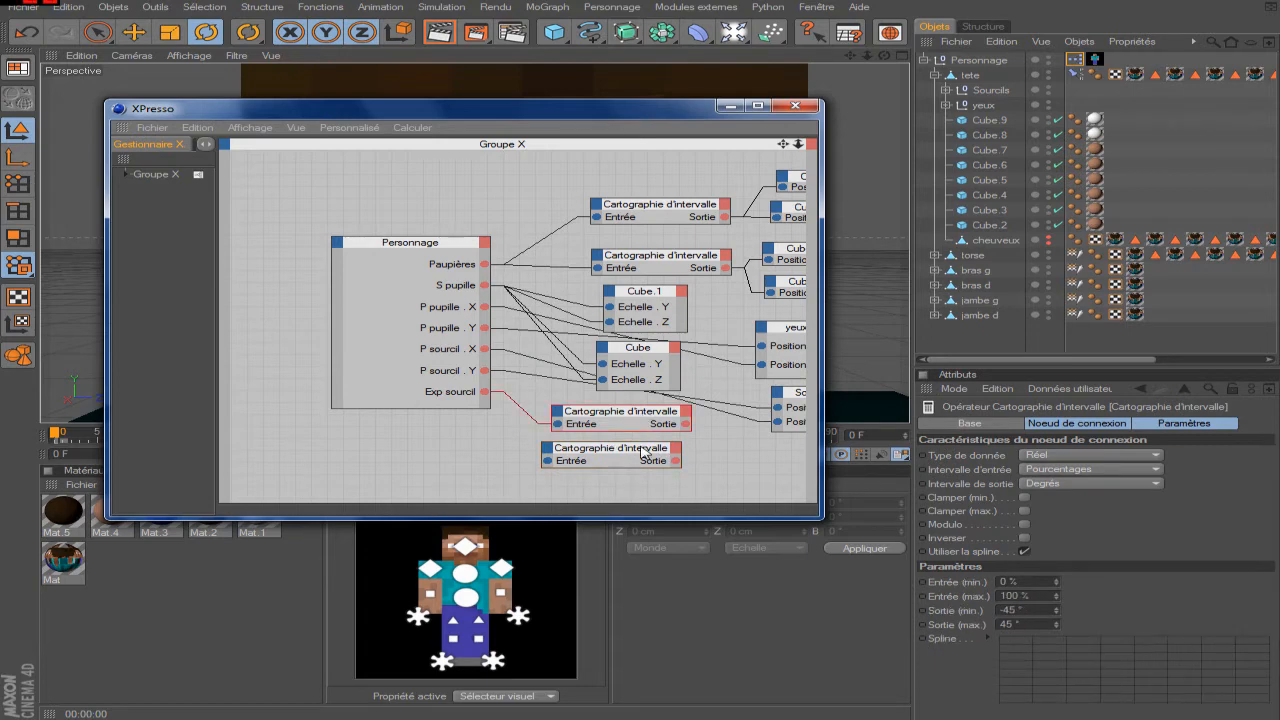
left_click_drag(547, 461, 485, 392)
- Set the duplicated range mapper's output minimum to 45°
left_click(636, 453)
left_click_drag(1024, 610, 998, 610)
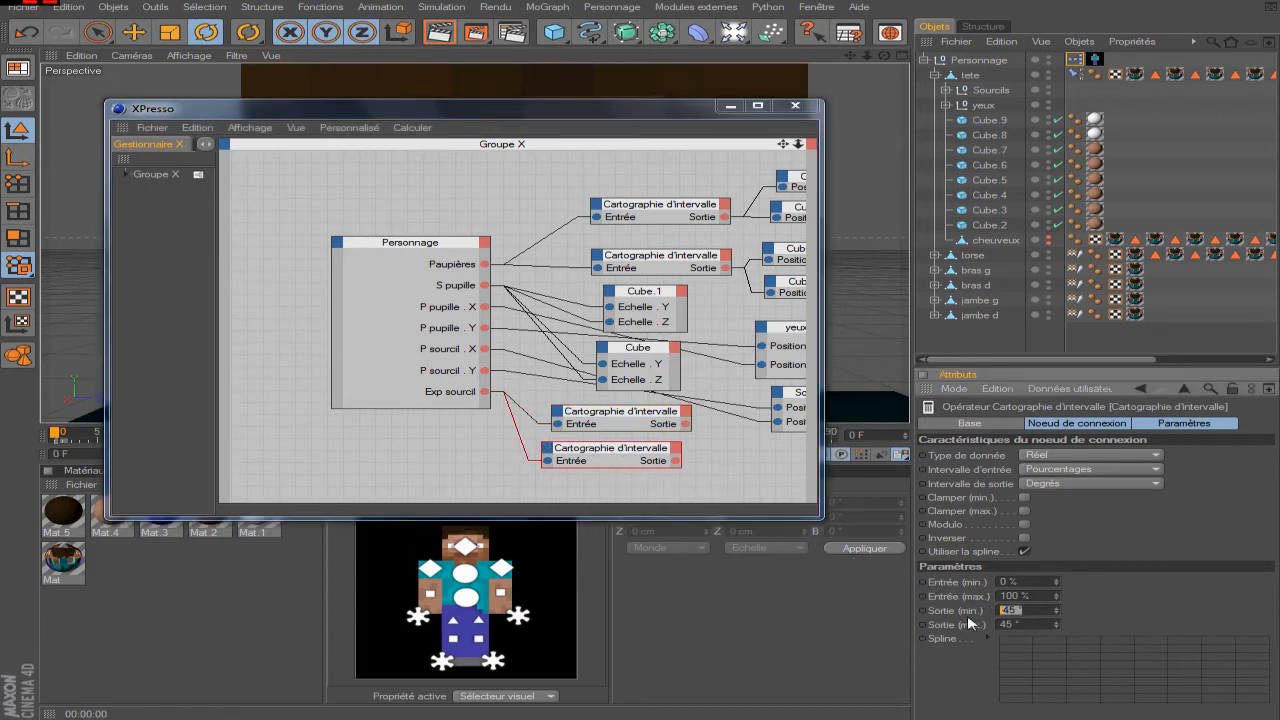
type("45")
- Reposition the XPresso window and align the first Exp sourcil range mapper above its duplicate
left_click_drag(640, 108, 672, 320)
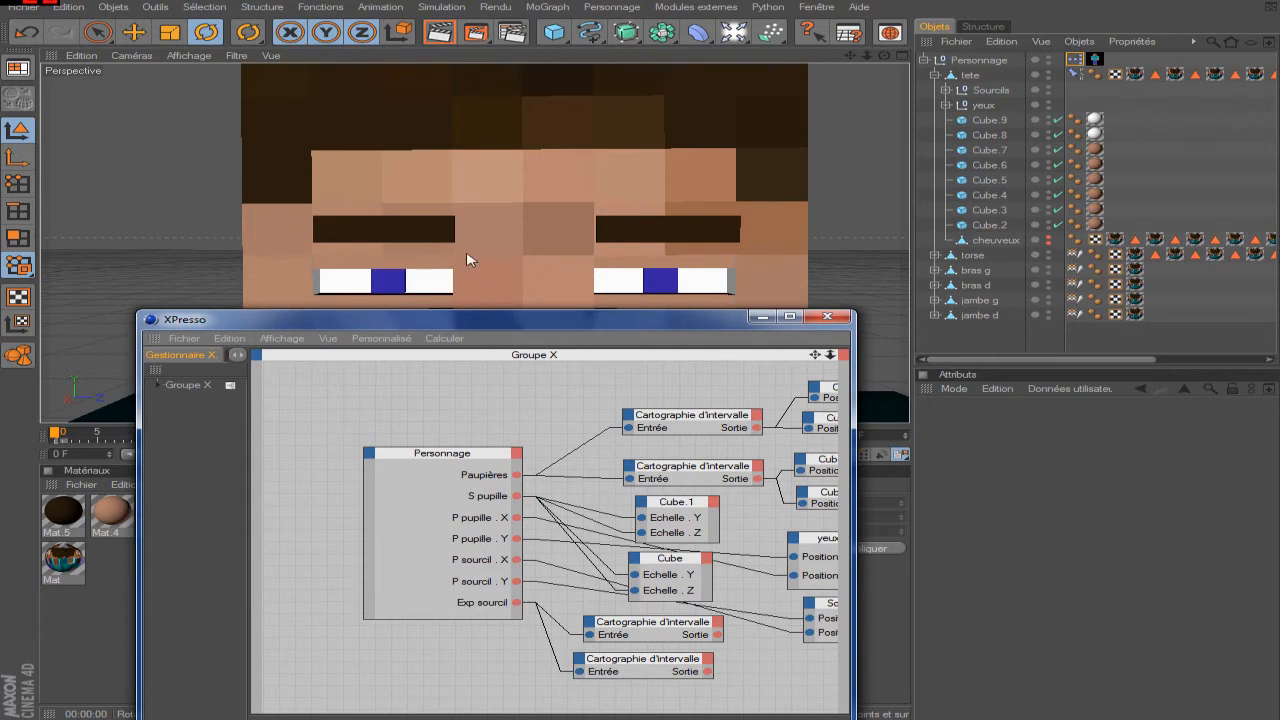
left_click_drag(640, 325, 591, 219)
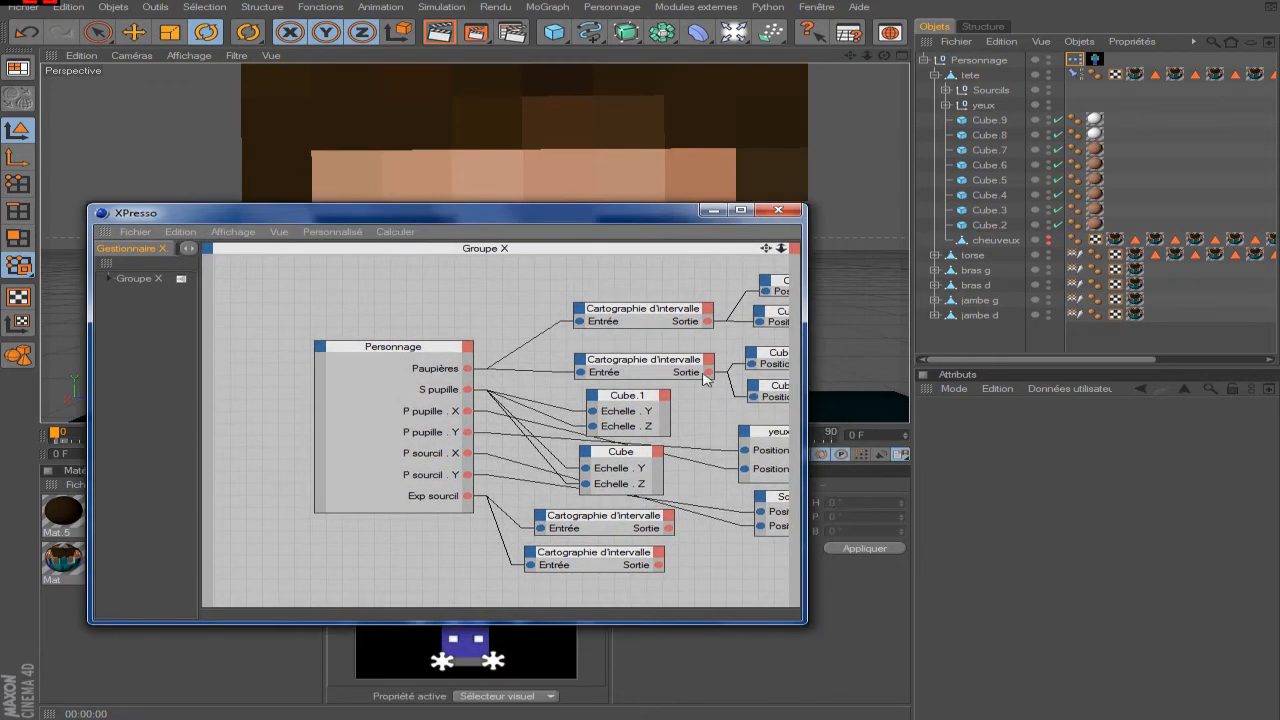
left_click_drag(767, 253, 648, 253)
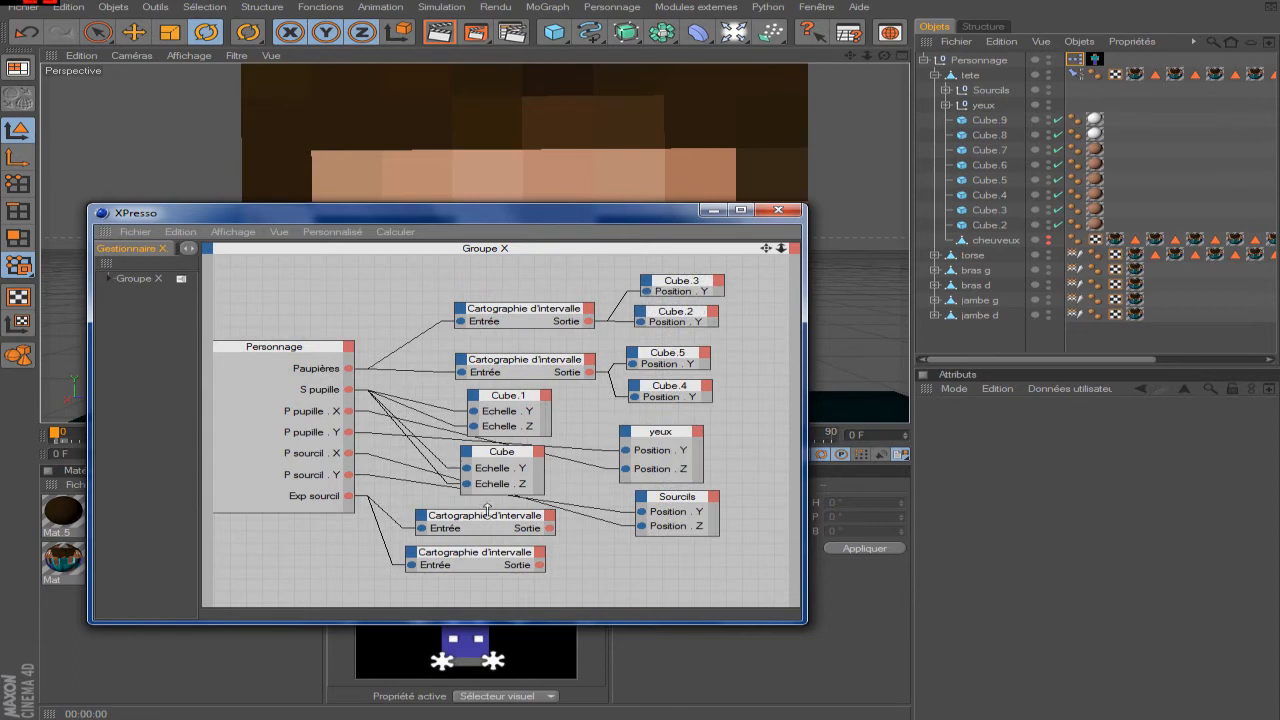
left_click_drag(489, 516, 478, 519)
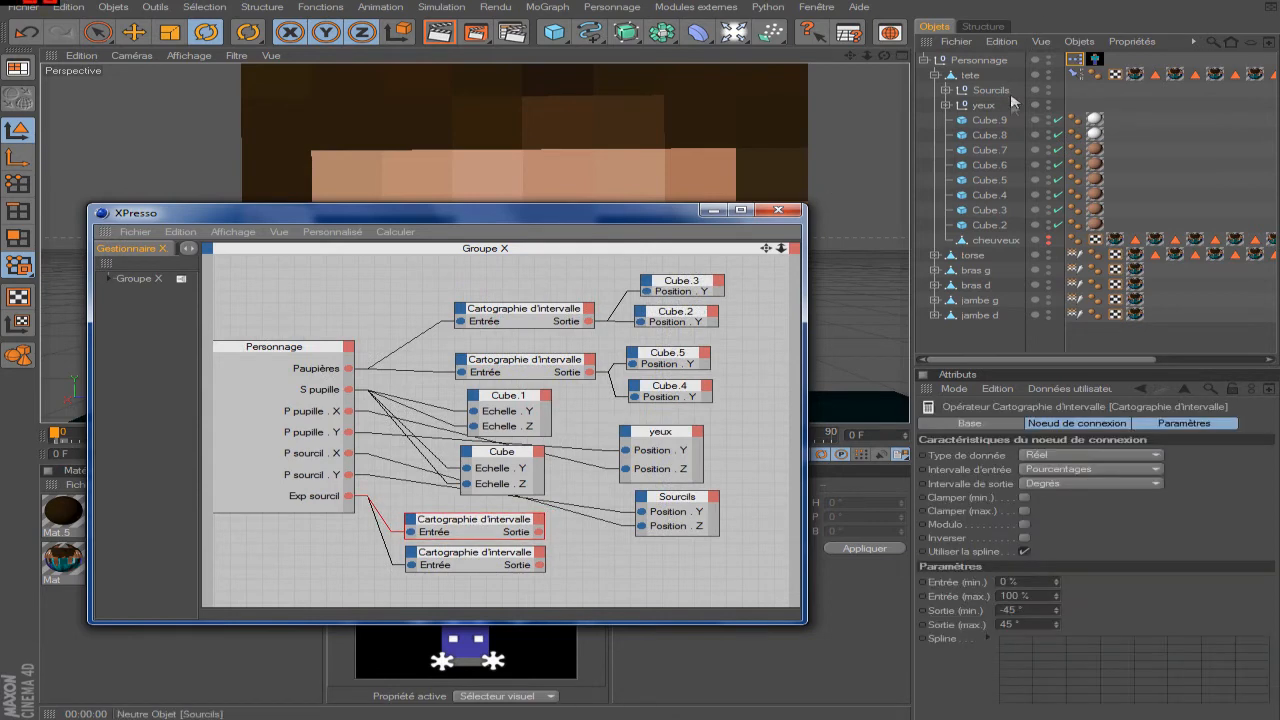
- Add the Cube.1 and Cube eyebrows from the Sourcils group as nodes below the Sourcils node
left_click(945, 89)
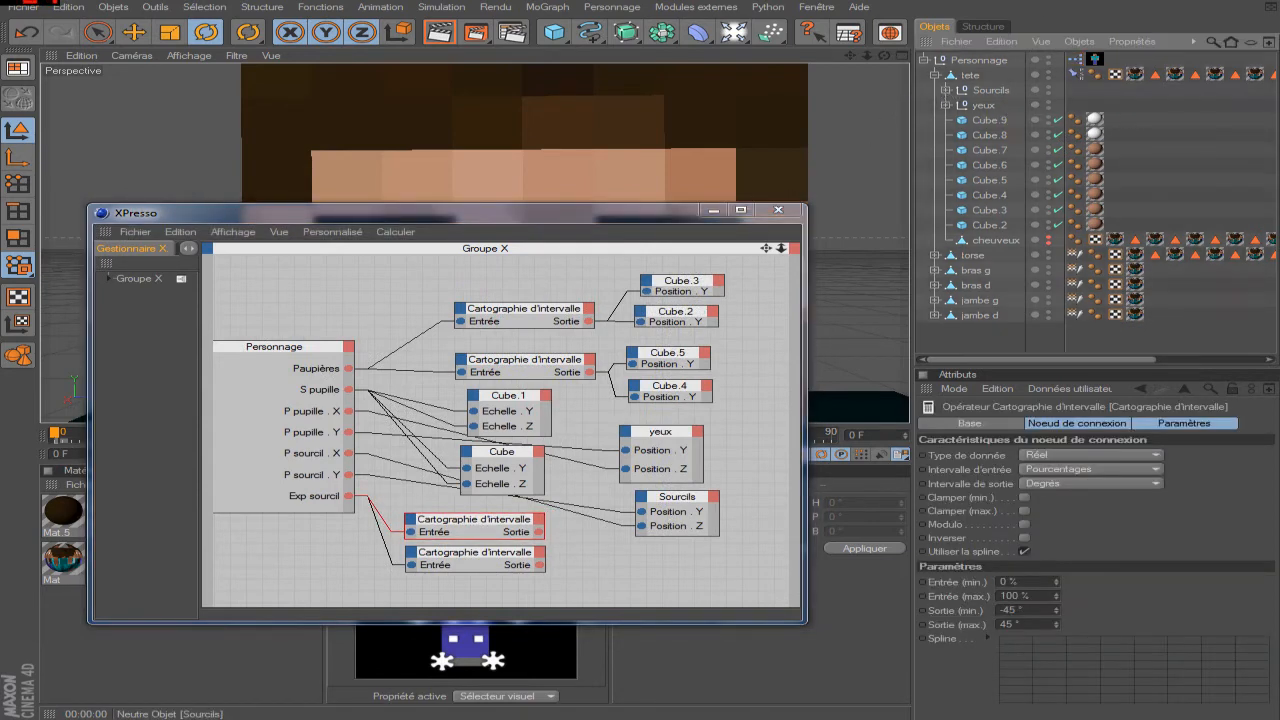
left_click(946, 90)
left_click(996, 106)
left_click(998, 121, "ctrl")
left_click_drag(998, 110, 729, 552)
left_click_drag(778, 247, 753, 132)
left_click_drag(622, 433, 618, 457)
- Add a Rotation . P input port to the Cube.1 eyebrow node
left_click(588, 429)
mouse_move(622, 465)
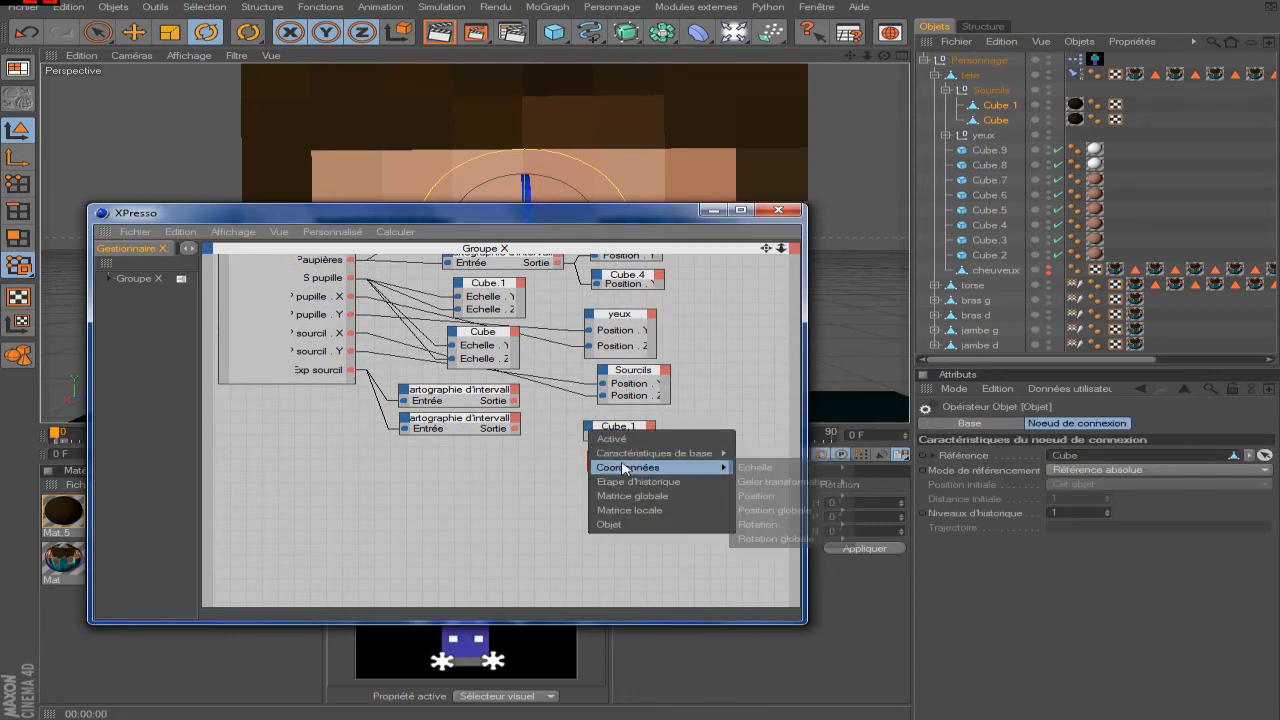
mouse_move(791, 528)
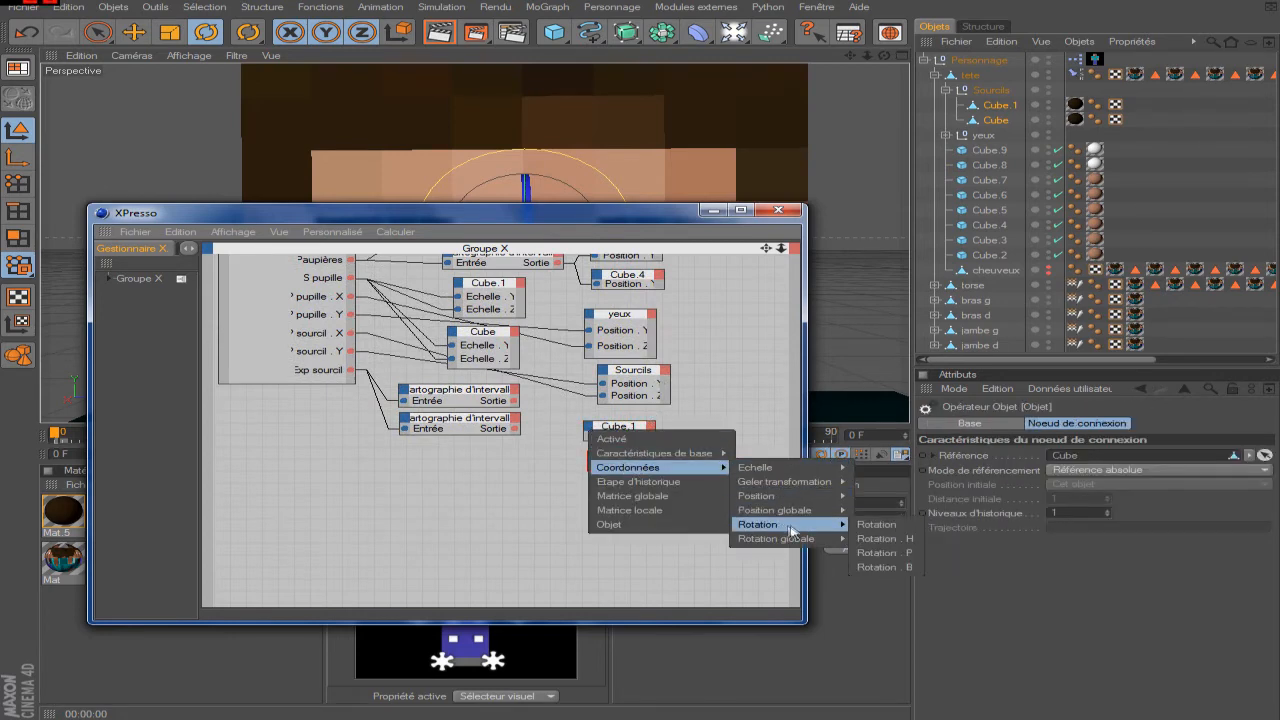
left_click(883, 553)
- Close XPresso and try tilting the Cube.1 eyebrow to check its rotation axis, then undo the rotation
left_click(778, 211)
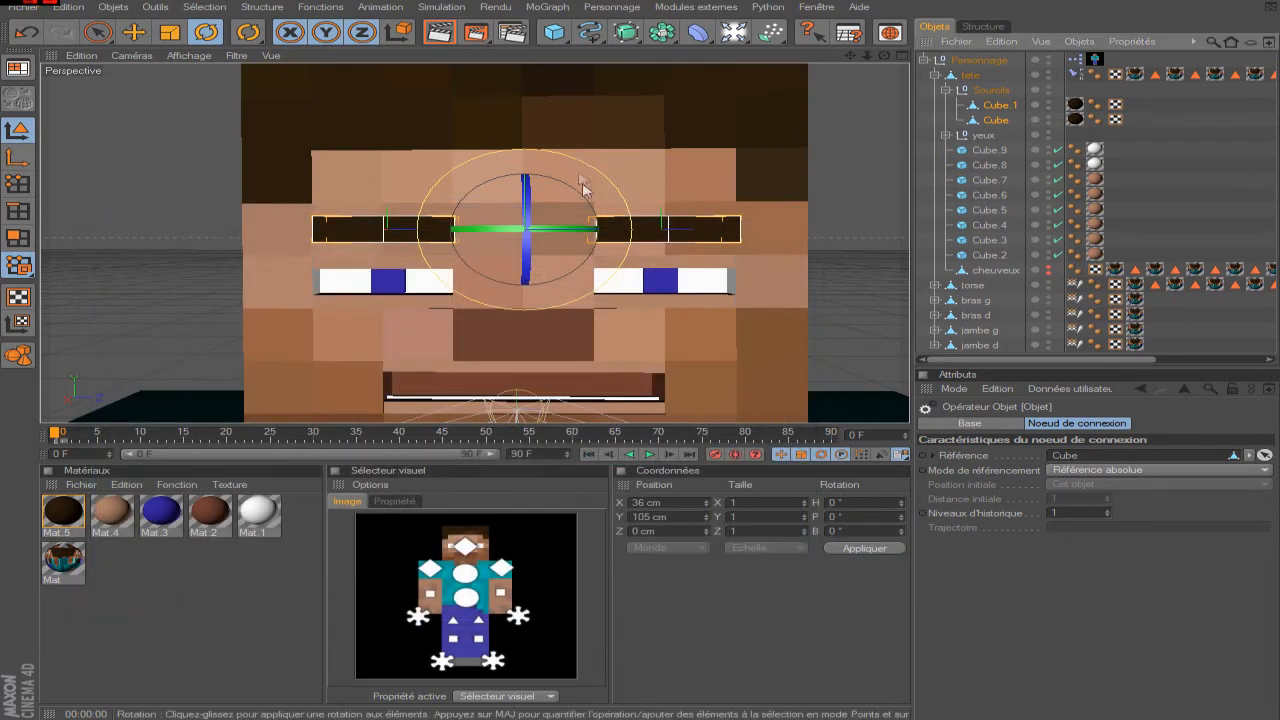
left_click(996, 107)
left_click_drag(435, 194, 430, 200)
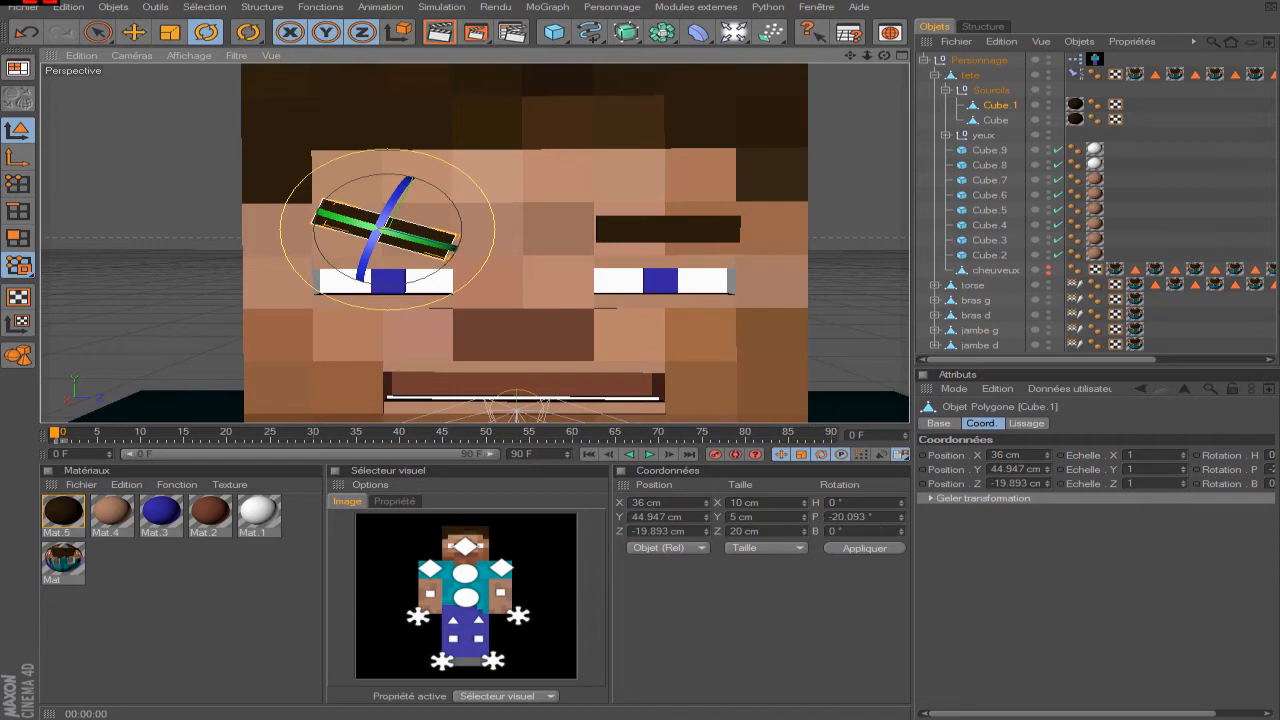
left_click(1073, 60)
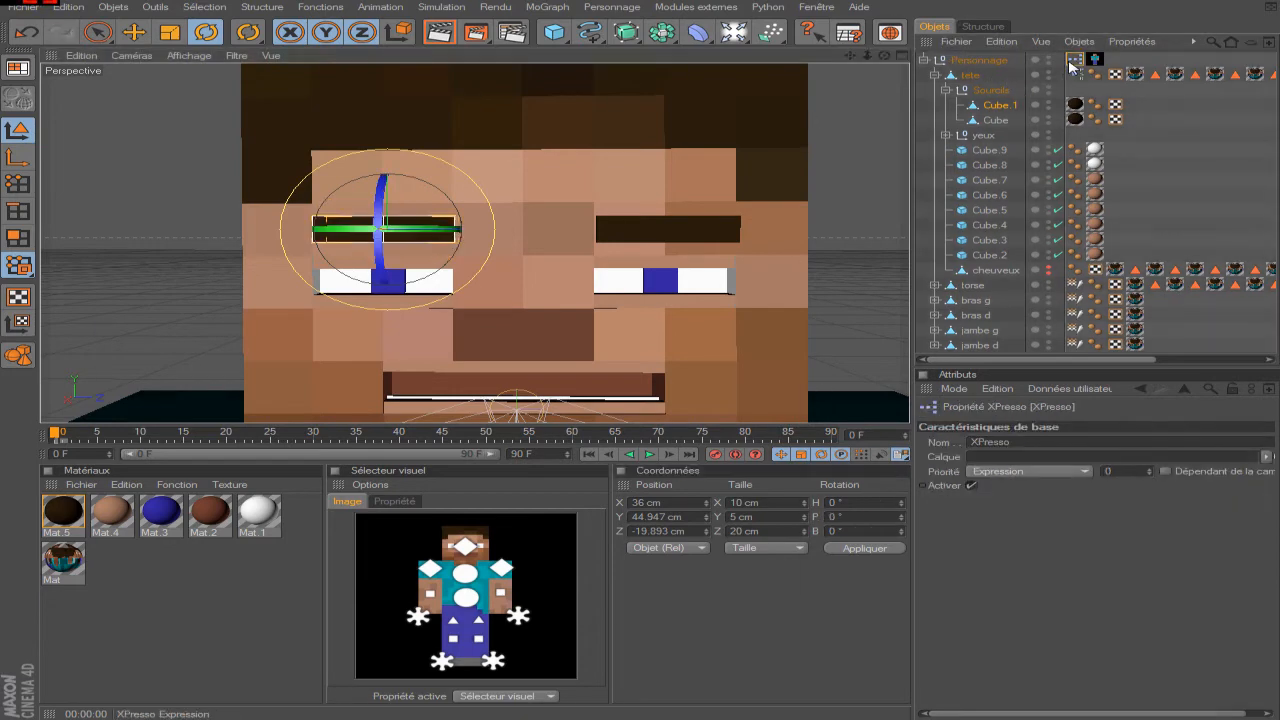
- In the reopened XPresso network, add a Rotation . P input to the Cube eyebrow node and connect the two range mappers to the eyebrow rotations
double_click(1073, 62)
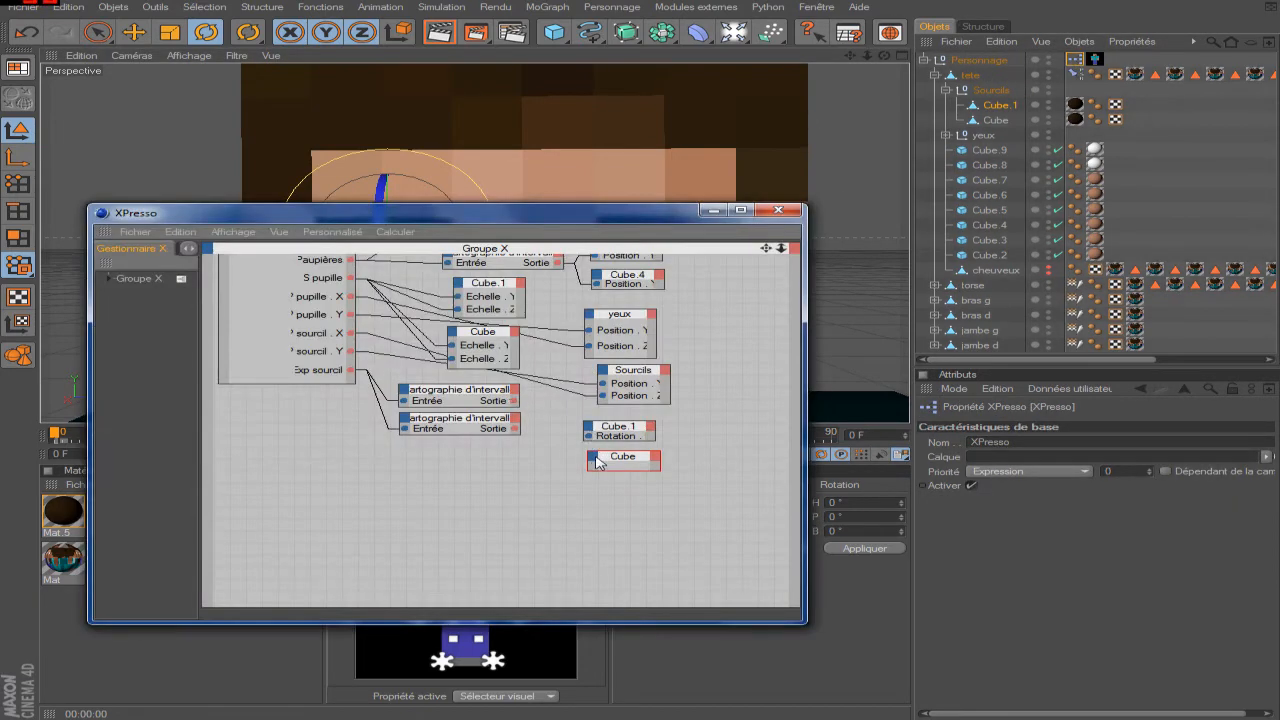
left_click(592, 457)
mouse_move(660, 495)
mouse_move(810, 511)
mouse_move(840, 552)
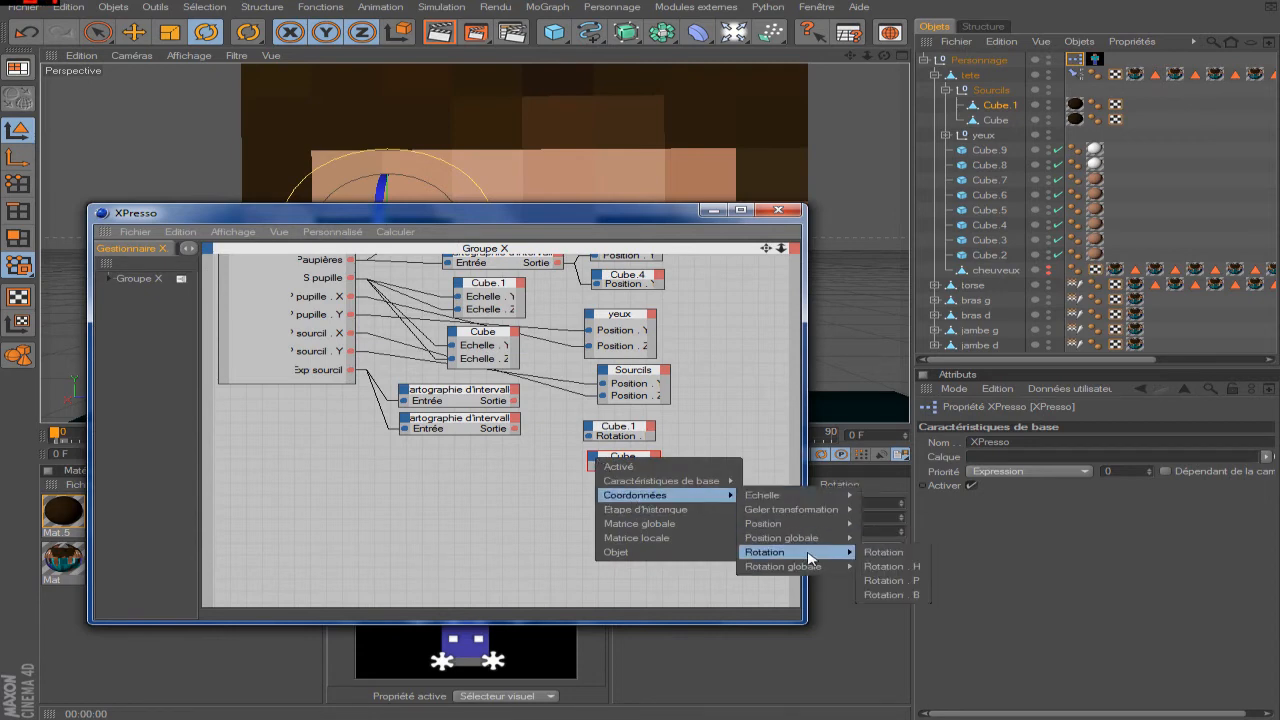
left_click(888, 582)
left_click_drag(589, 436, 515, 429)
left_click(778, 210)
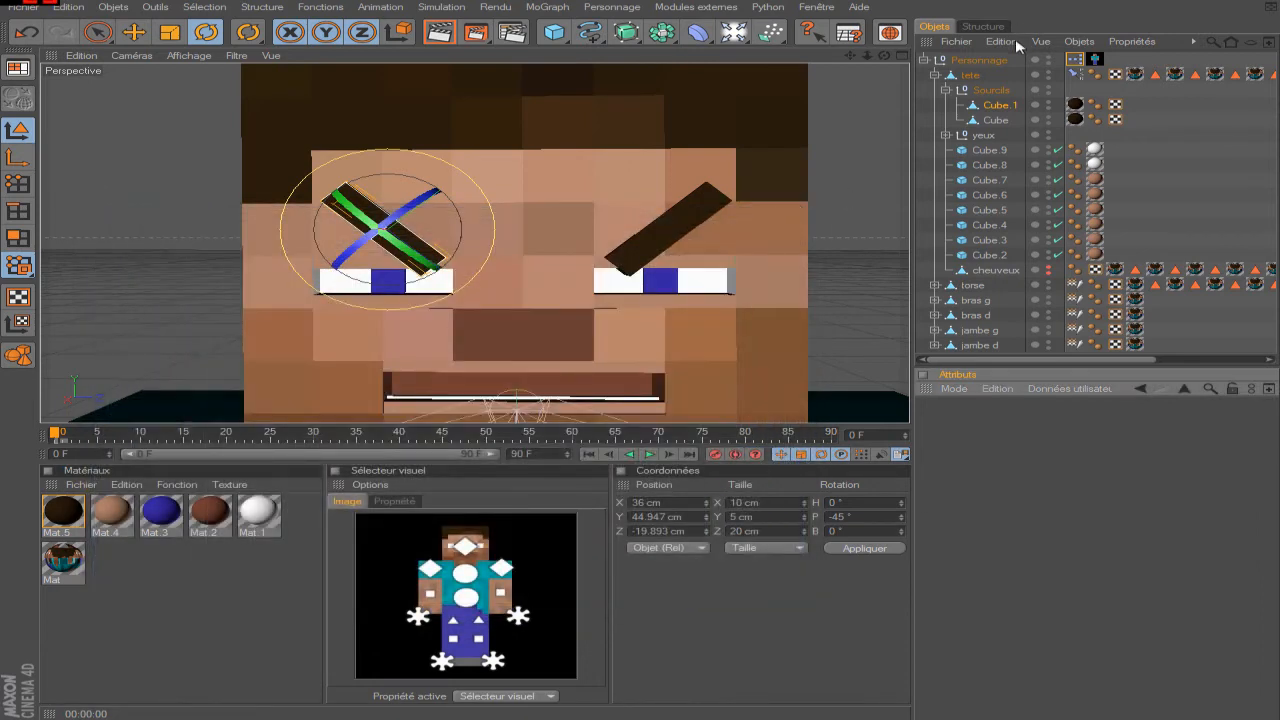
- Test the eyebrow tilt with Personnage's Exp sourcil control and reset it to 0 %
left_click(980, 60)
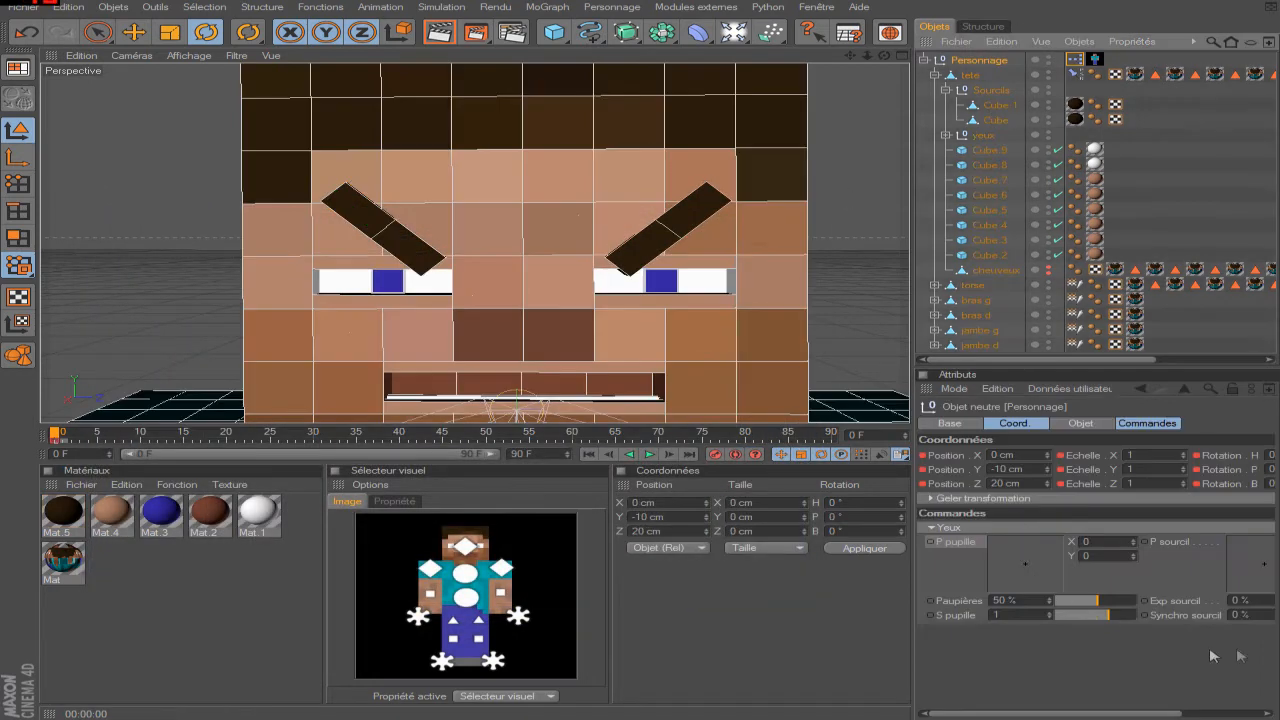
left_click_drag(1110, 713, 1200, 713)
mouse_move(1205, 610)
left_mouse_down()
mouse_move(1228, 612)
mouse_move(1165, 612)
mouse_move(1222, 610)
mouse_move(1205, 608)
left_mouse_up()
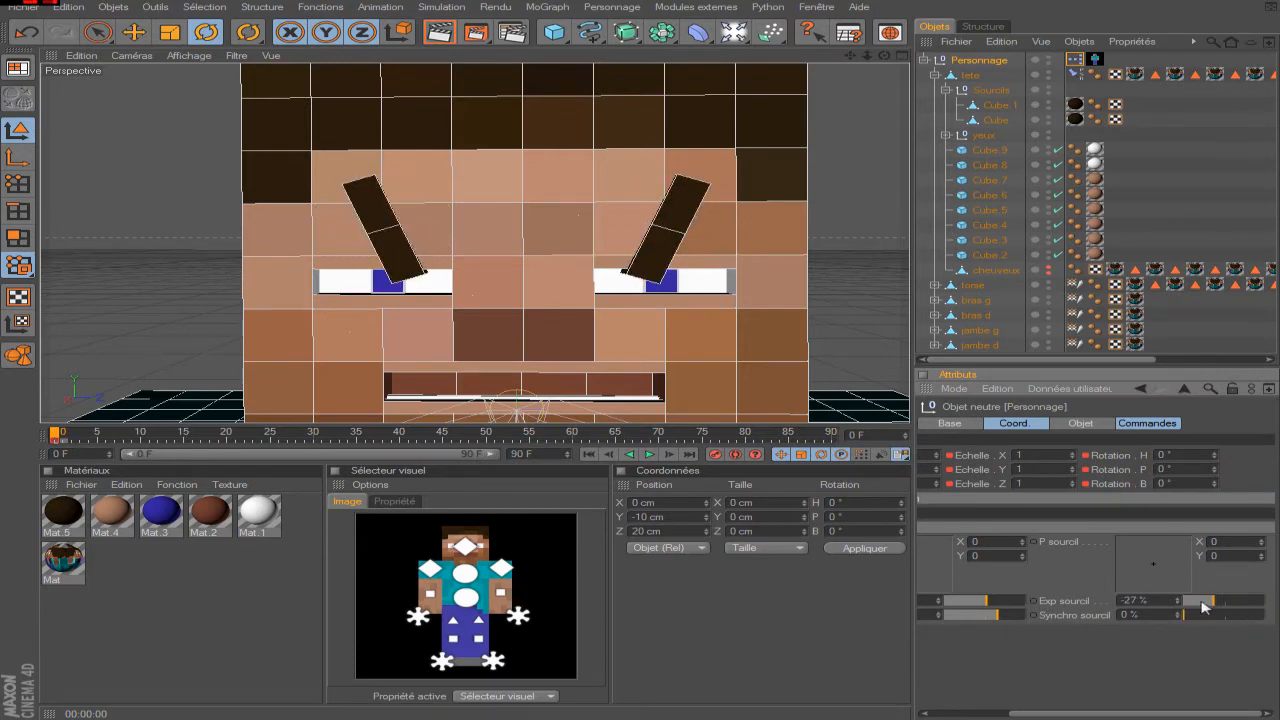
type("0")
key("Return")
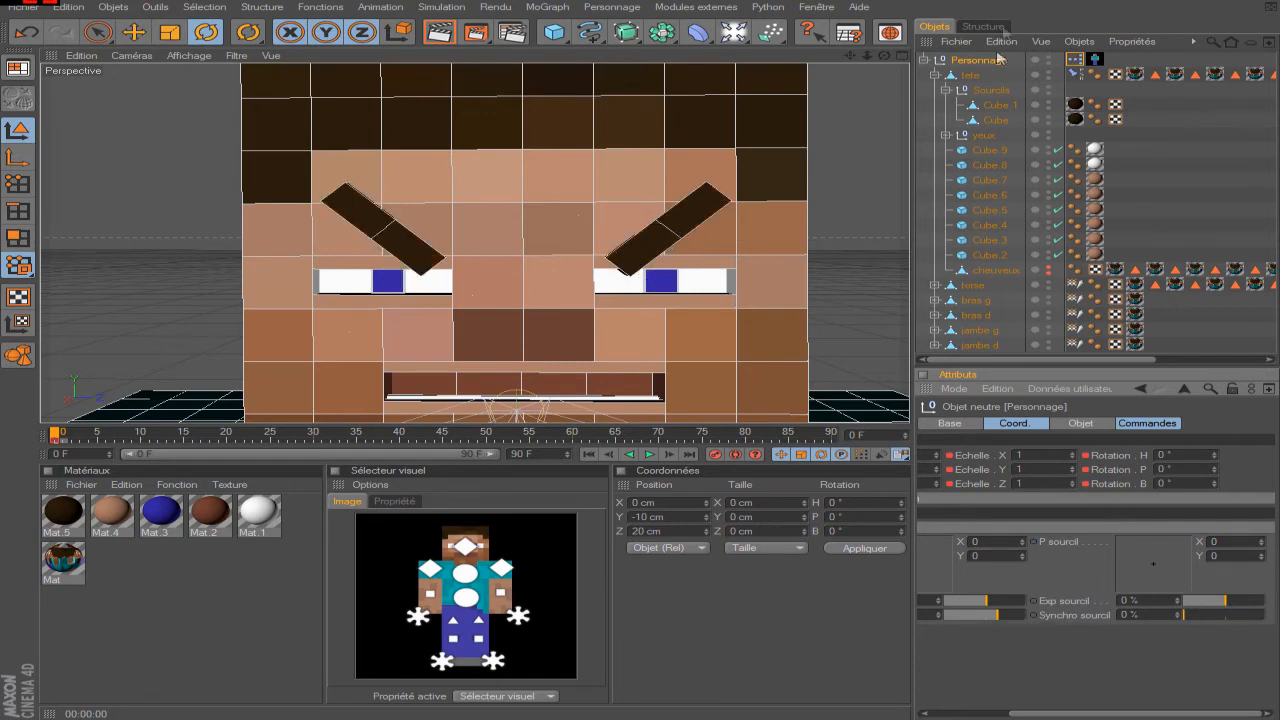
- In Personnage's XPresso network, set Entrée (min.) of both eyebrow range mappers to -100 % and close XPresso
left_click(1075, 60)
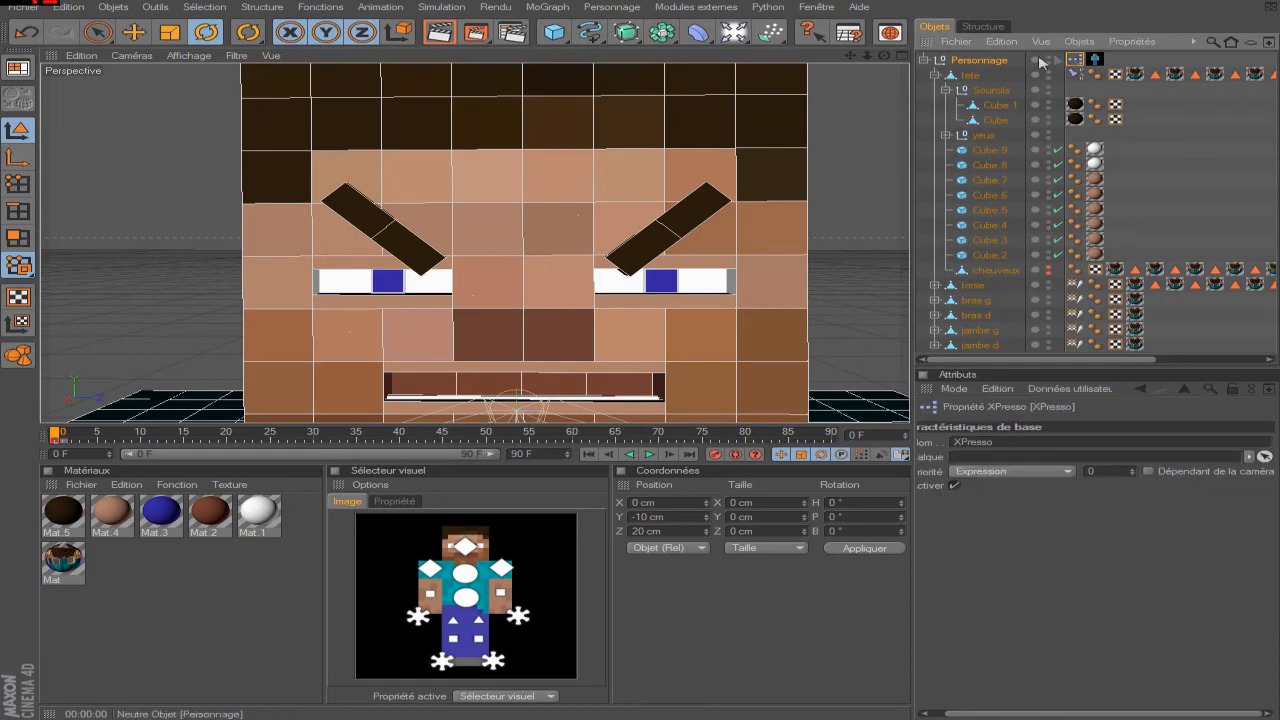
double_click(1075, 60)
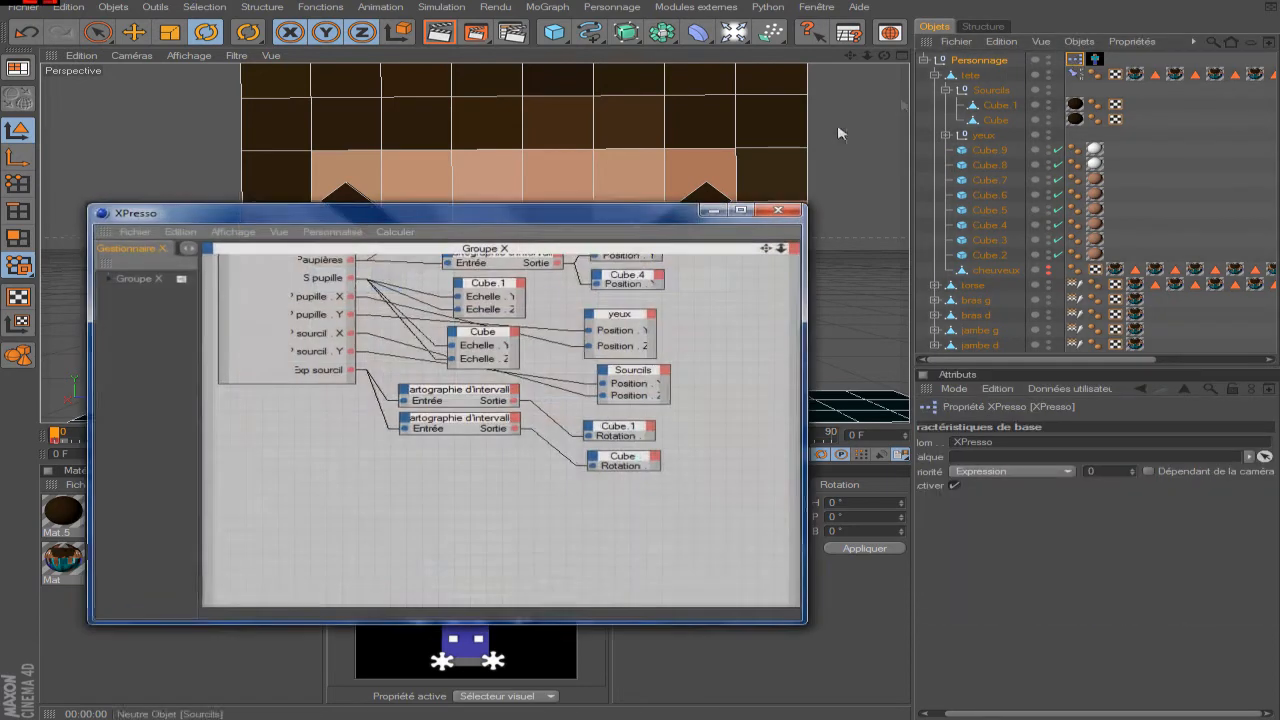
left_click(465, 397)
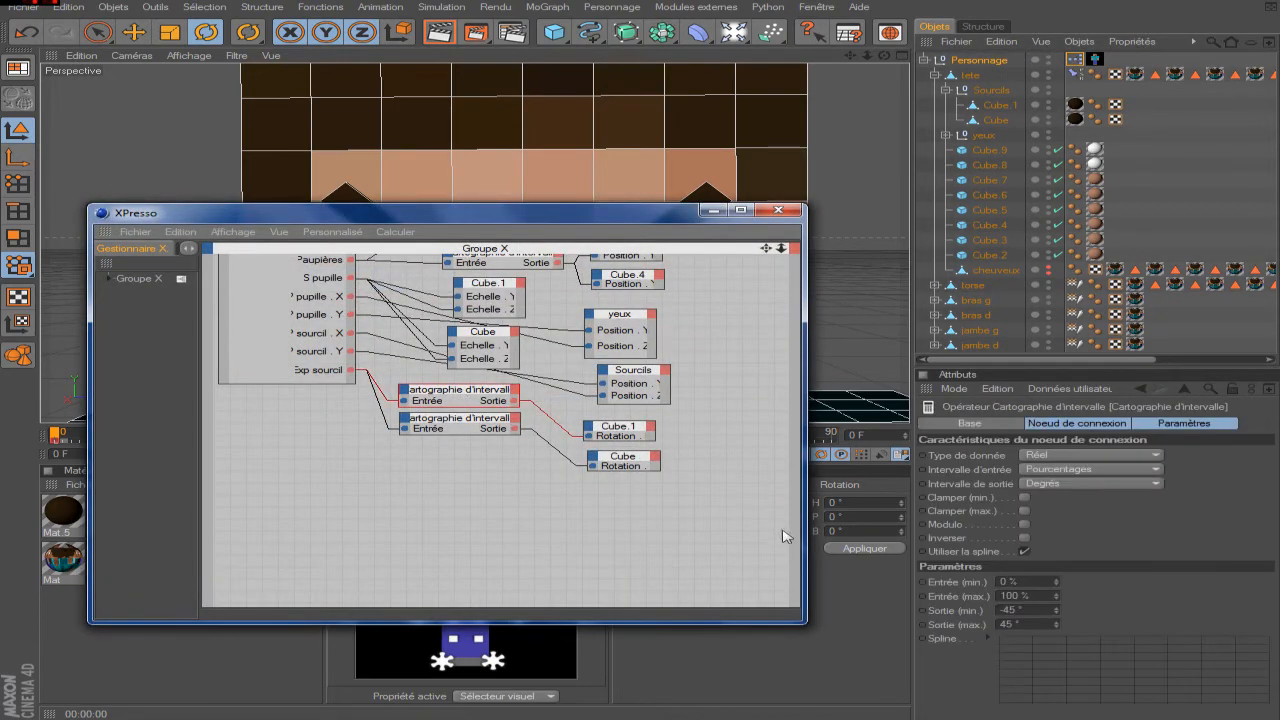
left_click(1010, 581)
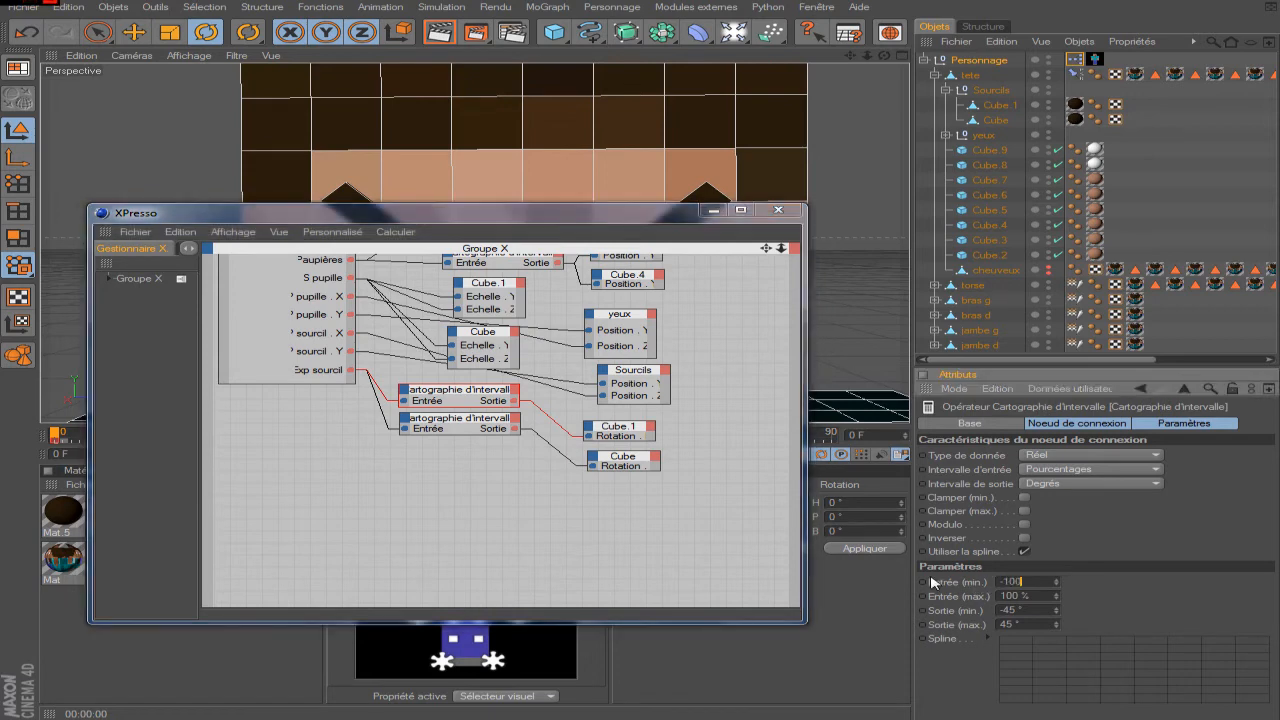
left_click(490, 502)
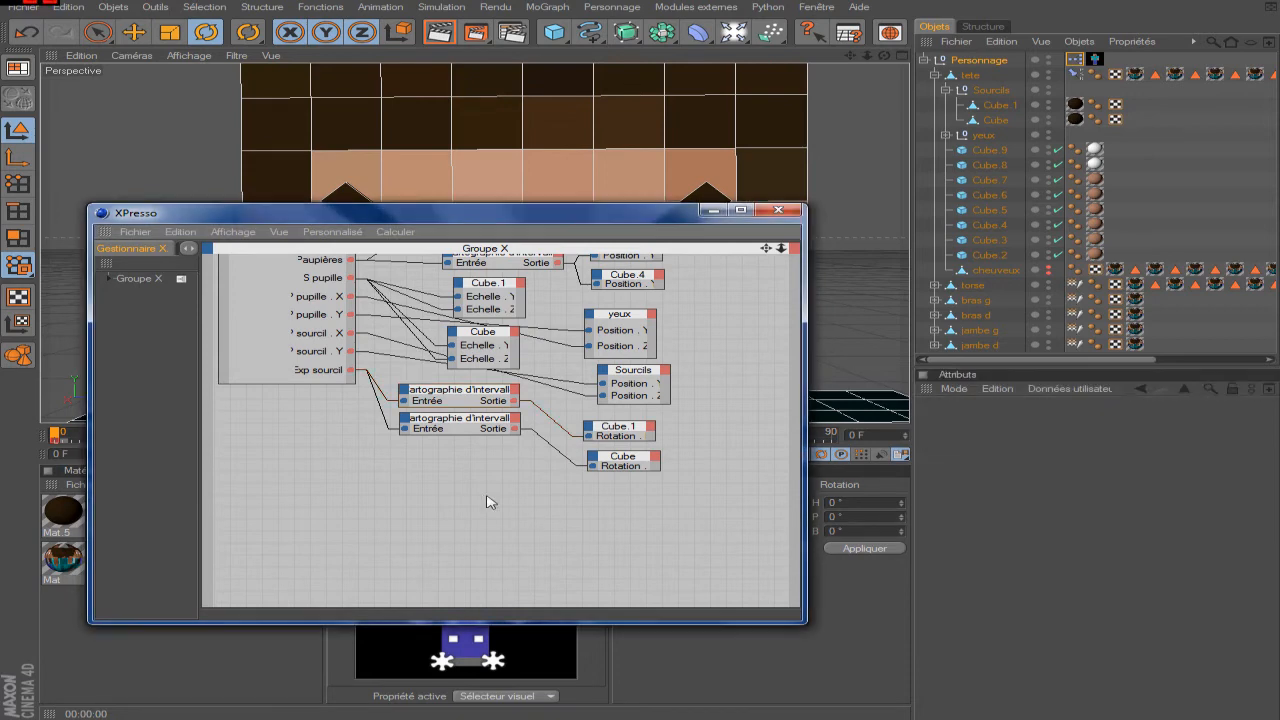
left_click(490, 424)
left_click_drag(1020, 582, 793, 587)
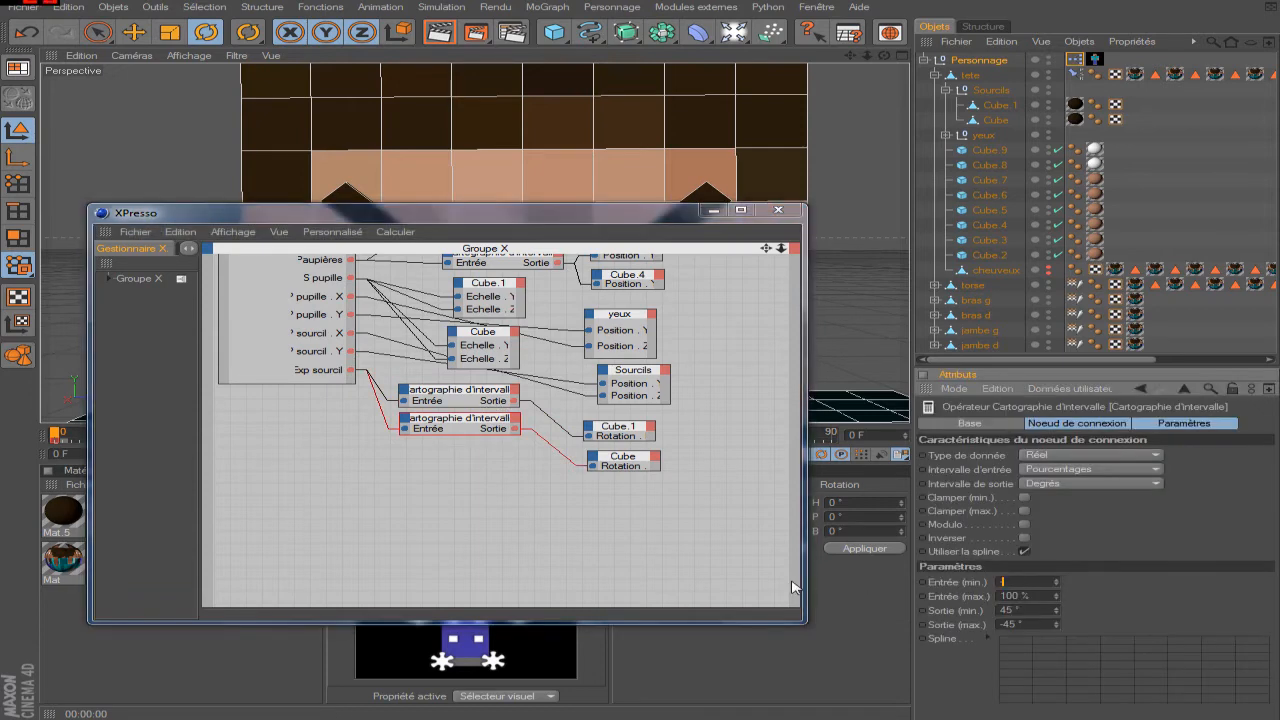
left_click(760, 576)
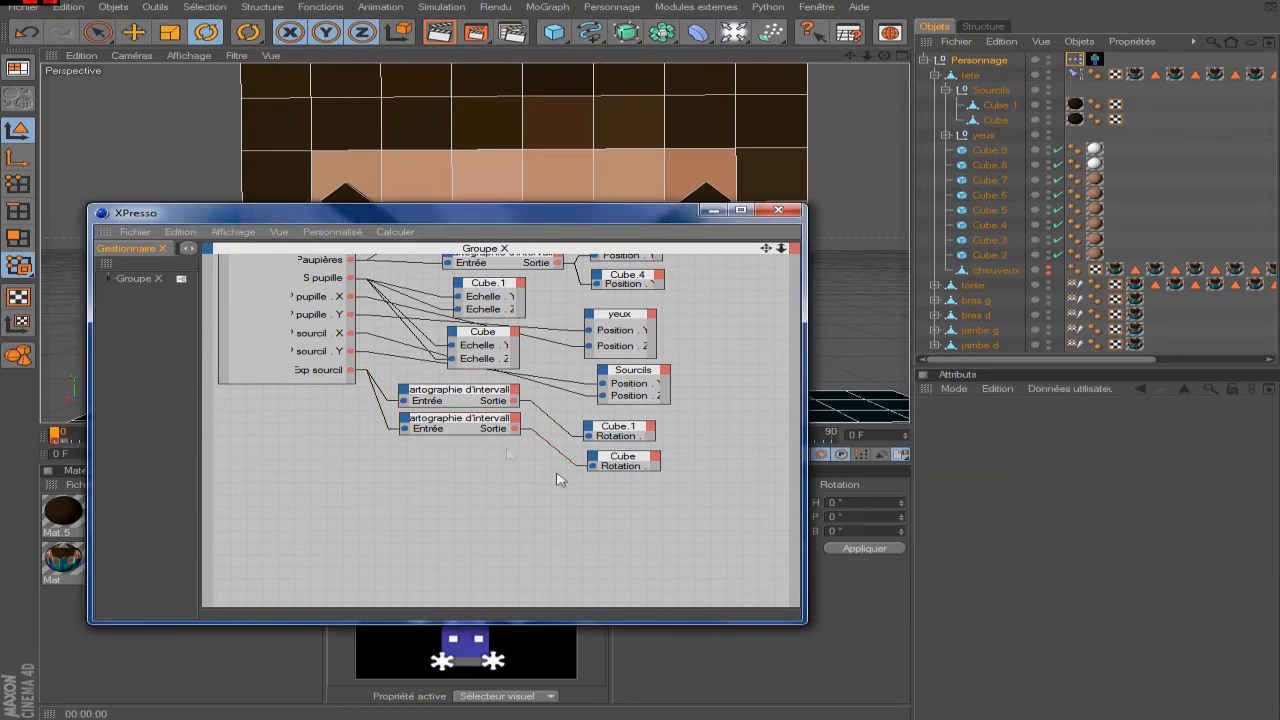
left_click(462, 398)
left_click(778, 210)
- Refresh the rig by scrubbing the timeline, then test Personnage's Exp sourcil control and reset it to 0 %
left_click_drag(86, 434, 55, 434)
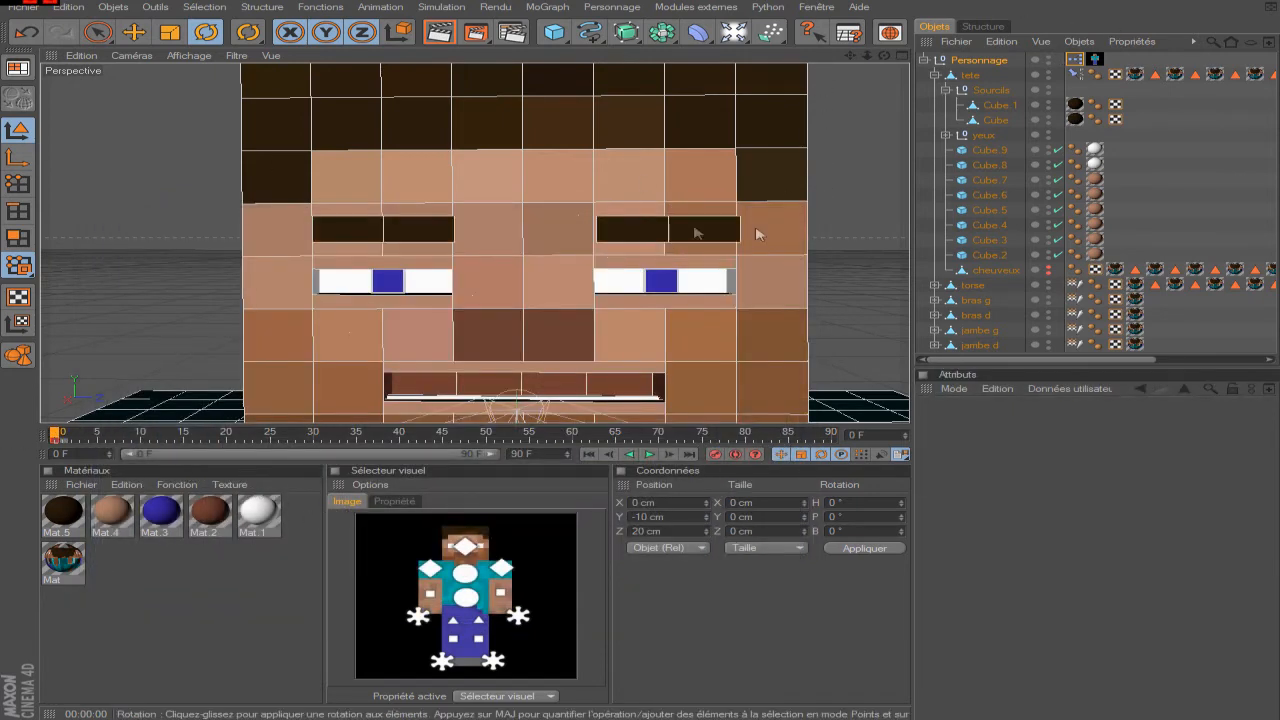
left_click(64, 434)
left_click_drag(64, 434, 55, 434)
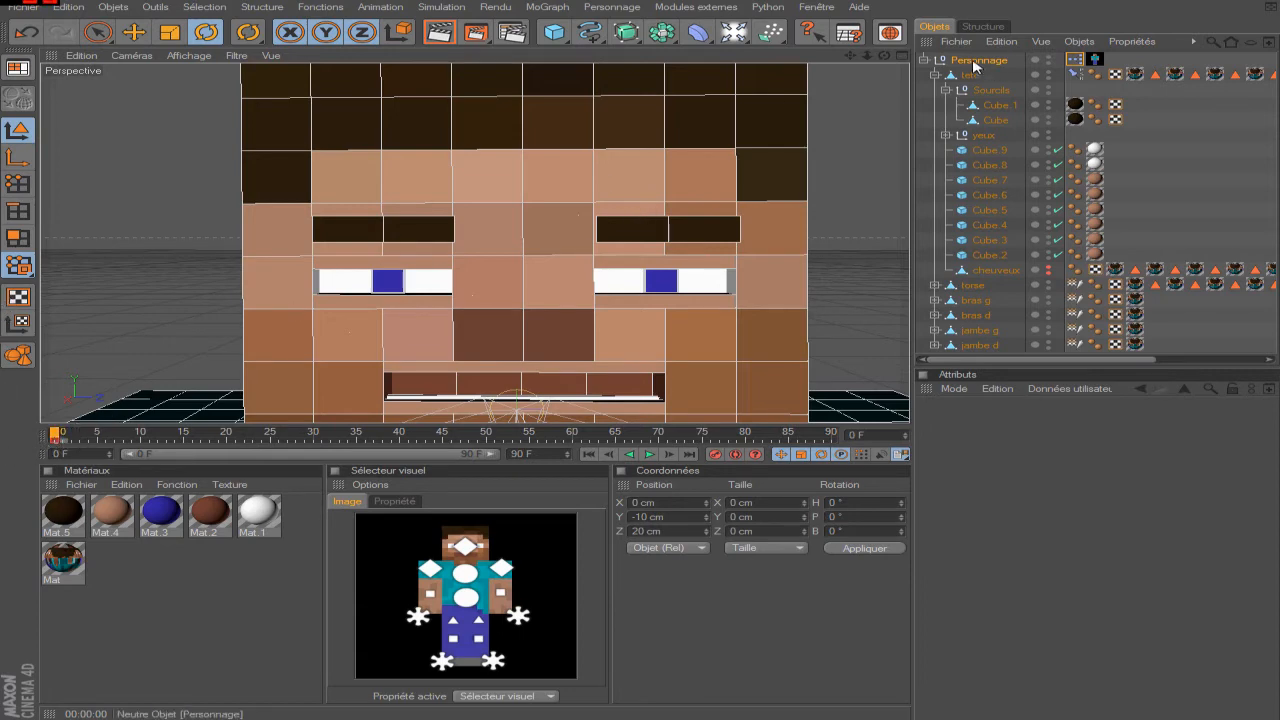
left_click(975, 62)
left_click_drag(1068, 714, 1178, 716)
left_click_drag(1268, 605, 1229, 621)
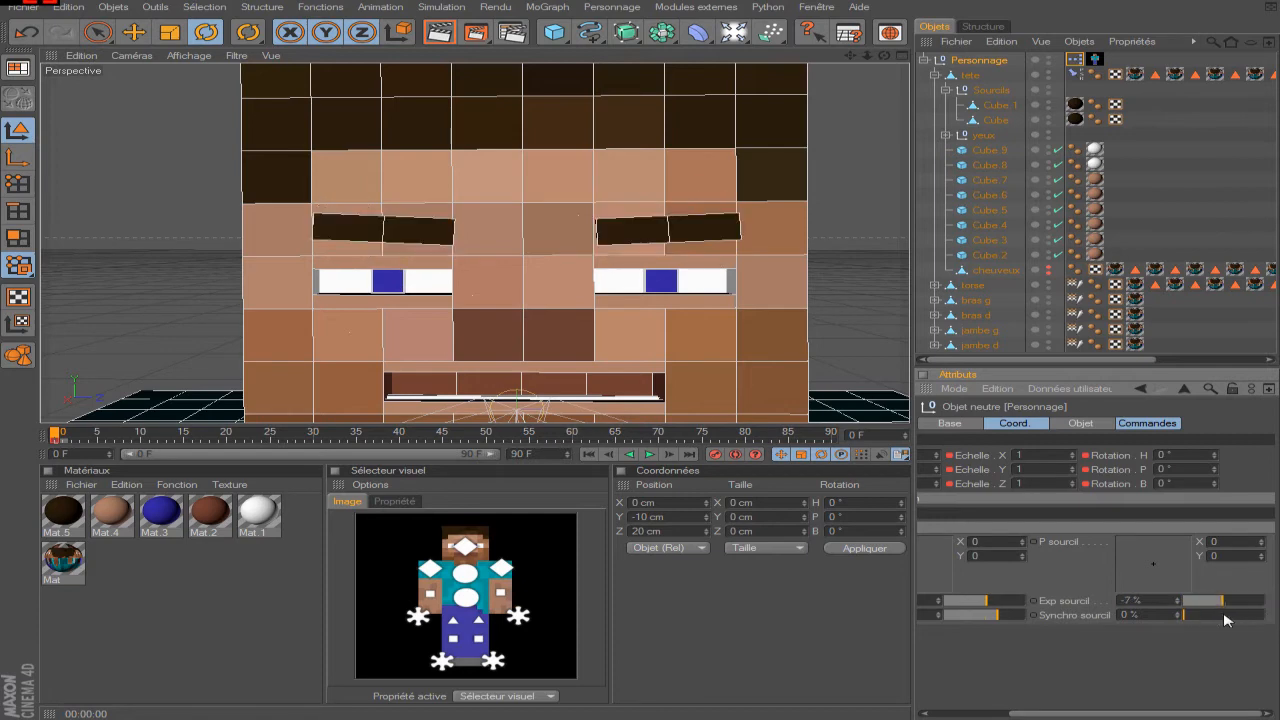
left_click(1131, 600)
type("0")
key("Return")
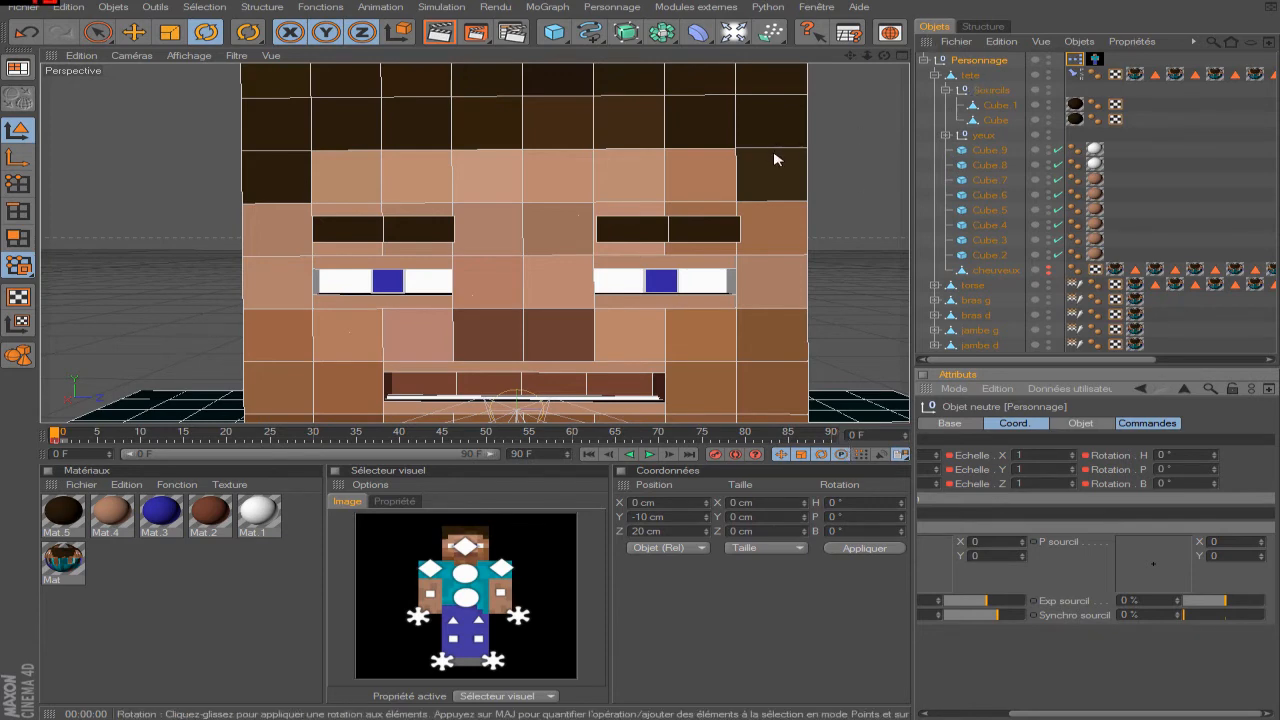
- Select Personnage again and try its Synchro sourcil control up to 100 %, then return it to 0 %
left_click(641, 239)
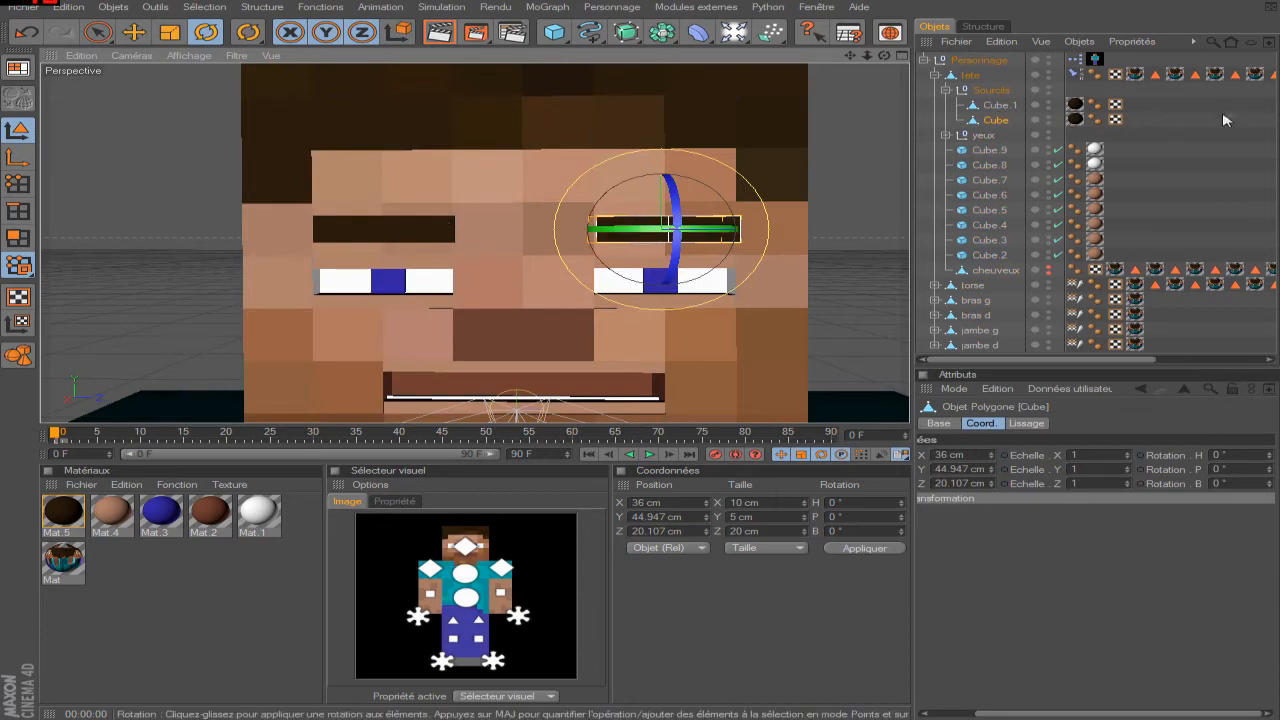
left_click(948, 98)
left_click(984, 61)
left_click_drag(1099, 709, 1217, 647)
left_click(1224, 615)
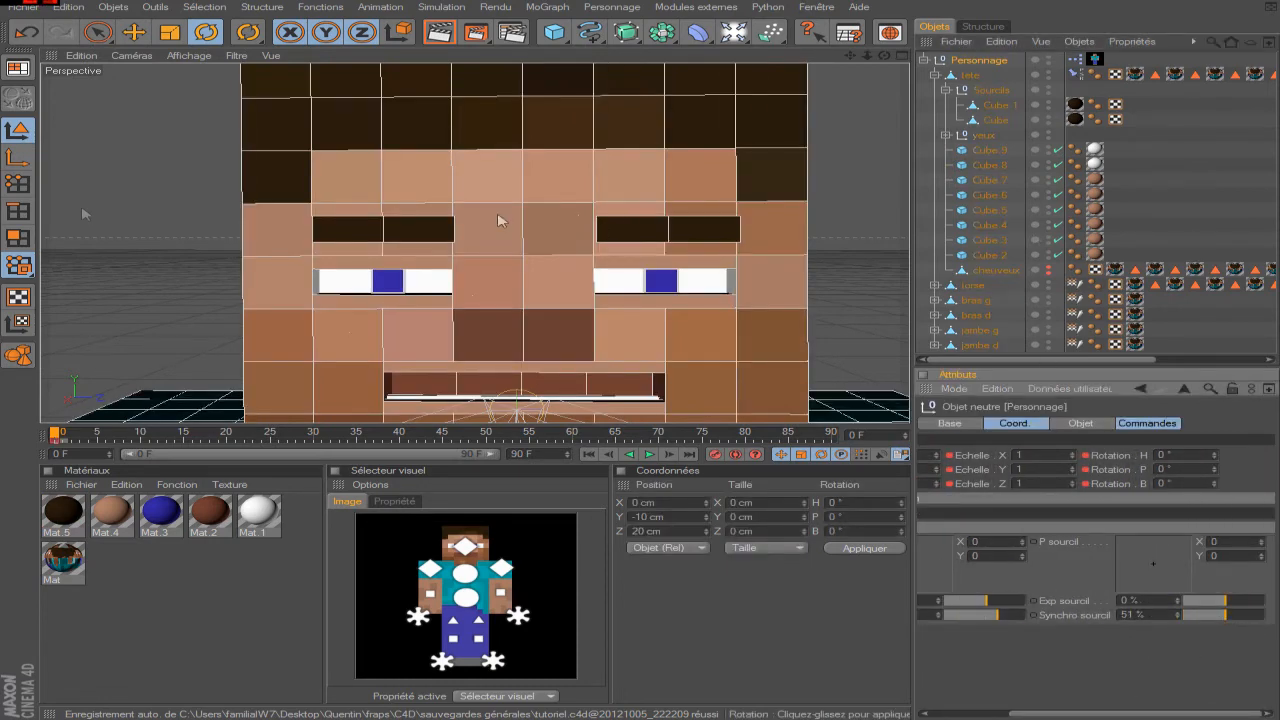
left_click(1262, 615)
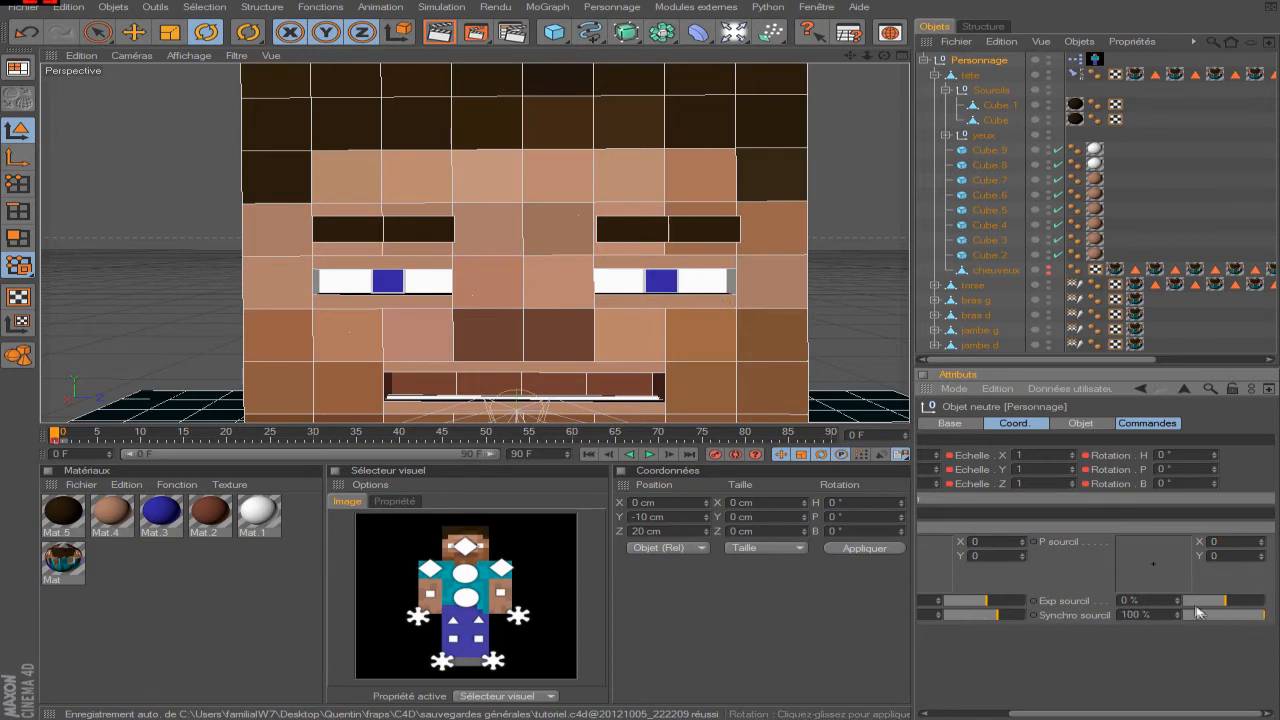
left_click_drag(1240, 616, 1119, 614)
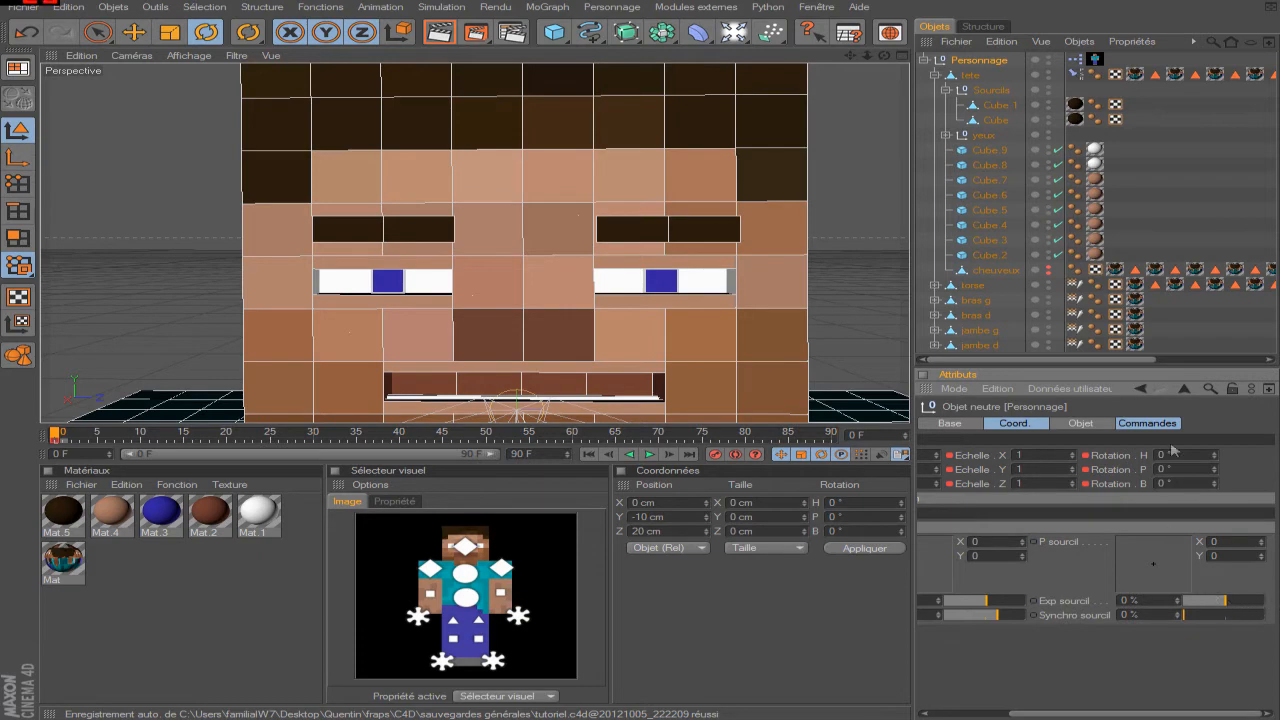
- In Personnage's user data manager, set the minimum limit of Synchro sourcil to -100 % and confirm
left_click(1049, 390)
left_click(1060, 420)
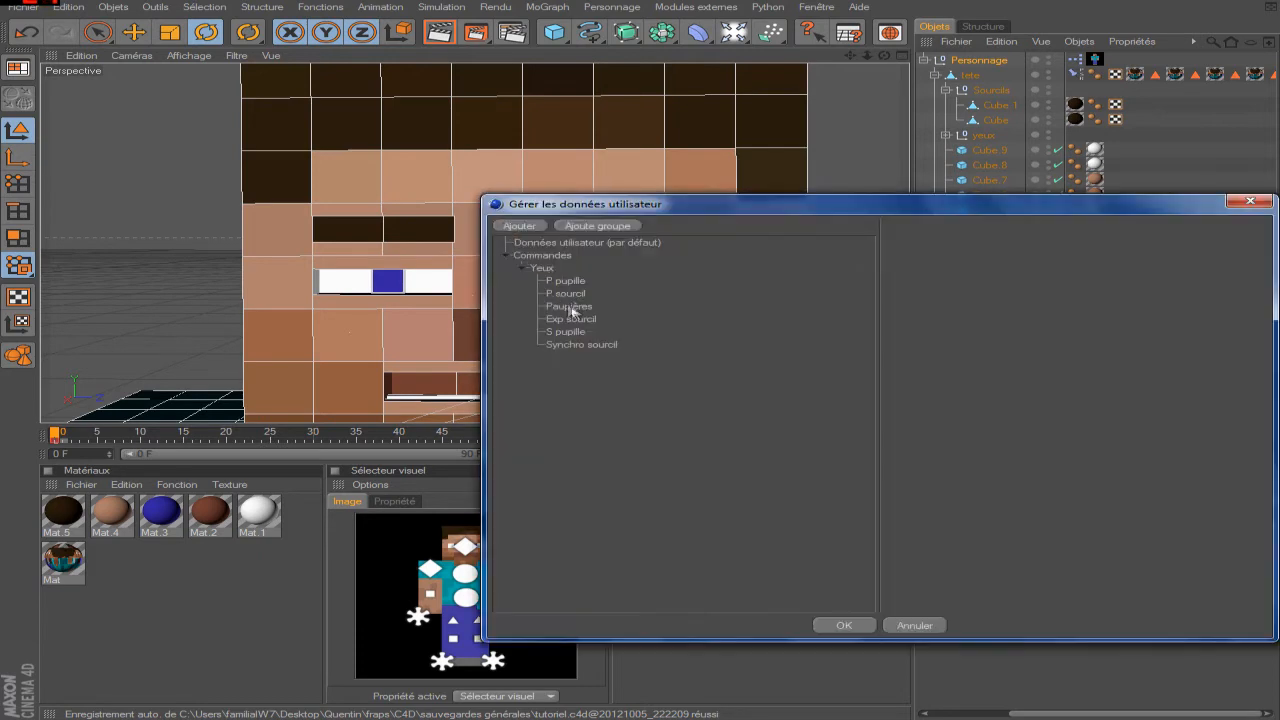
left_click(578, 345)
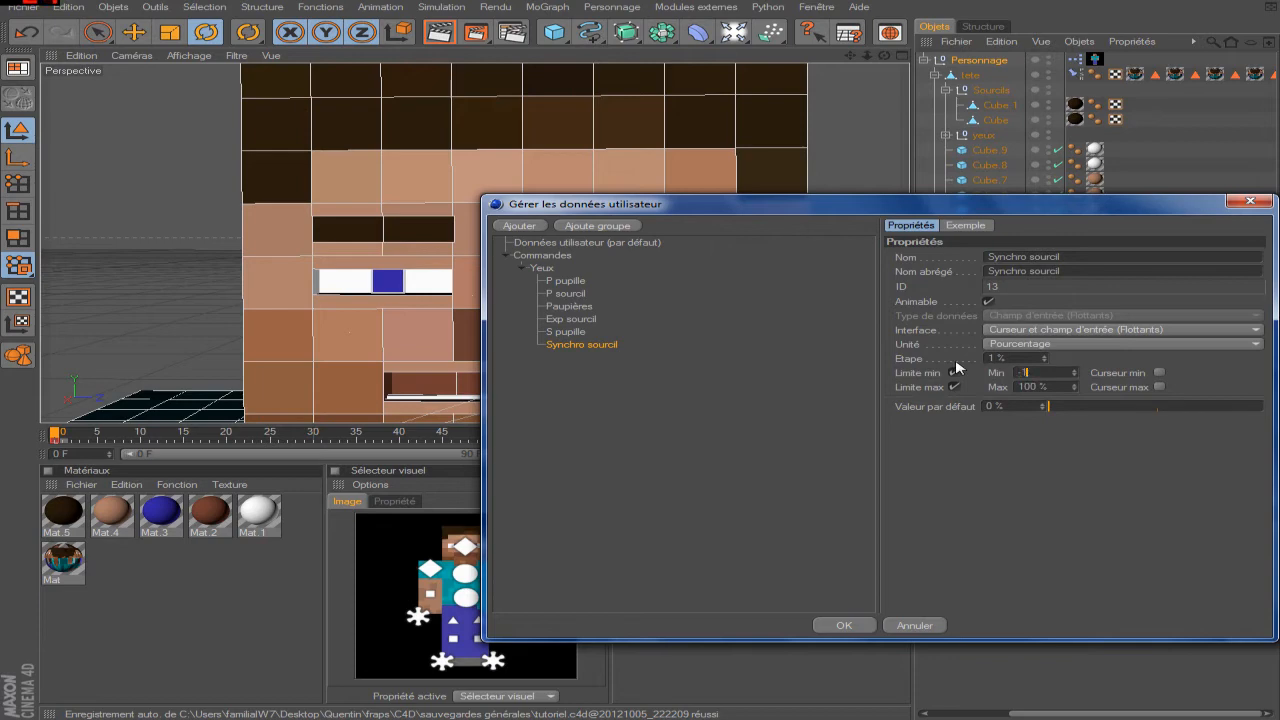
type("-1")
key("Return")
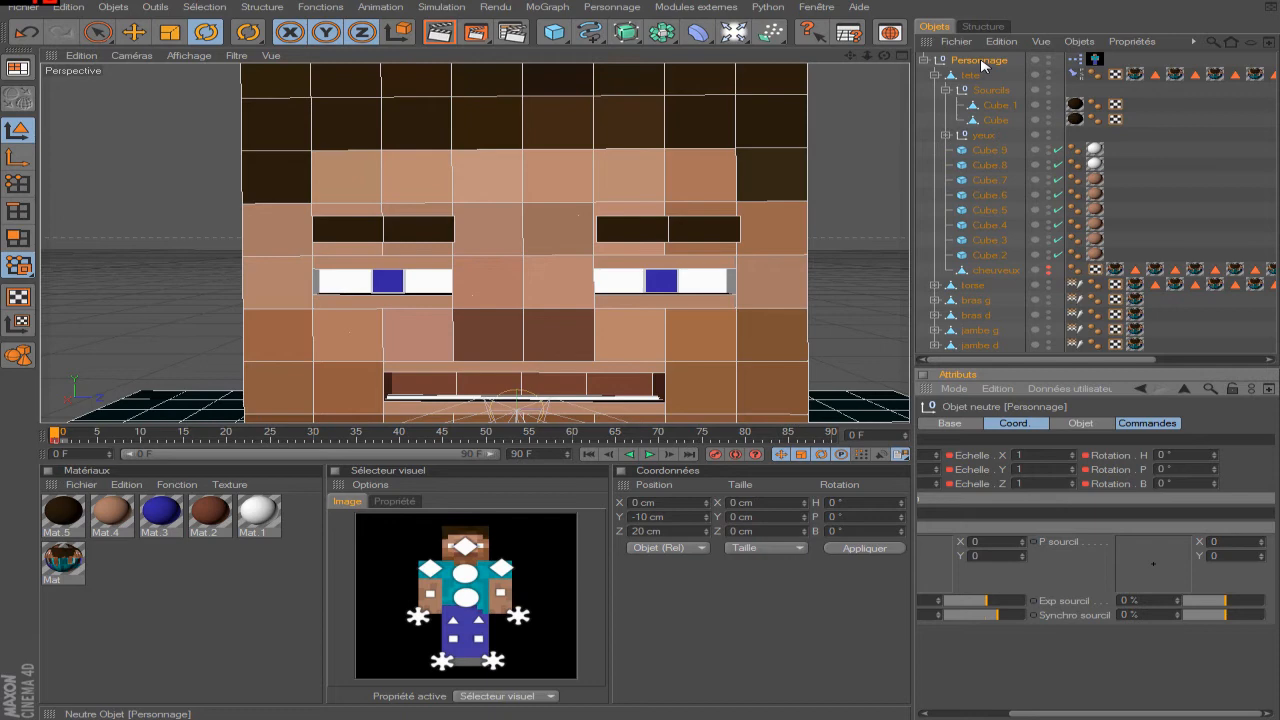
- Reopen Personnage's XPresso network and add a Synchro sourcil output port to the Personnage node
double_click(1075, 60)
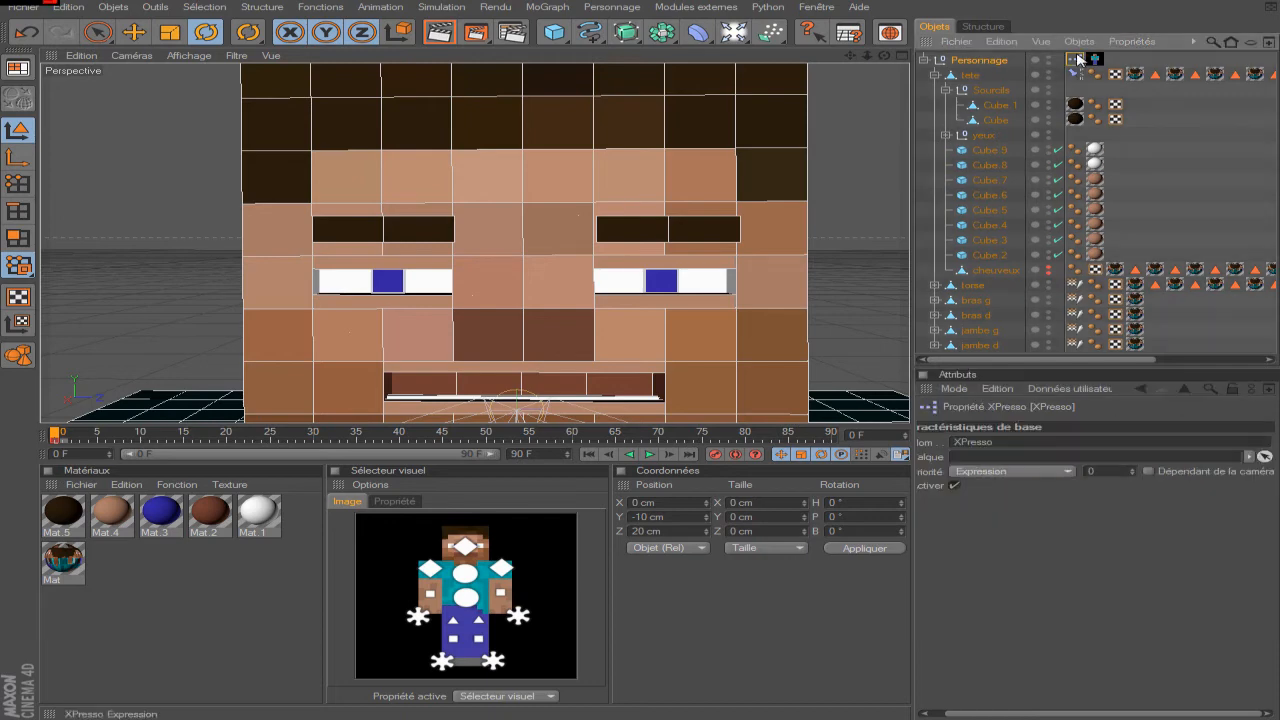
left_click_drag(650, 218, 690, 260)
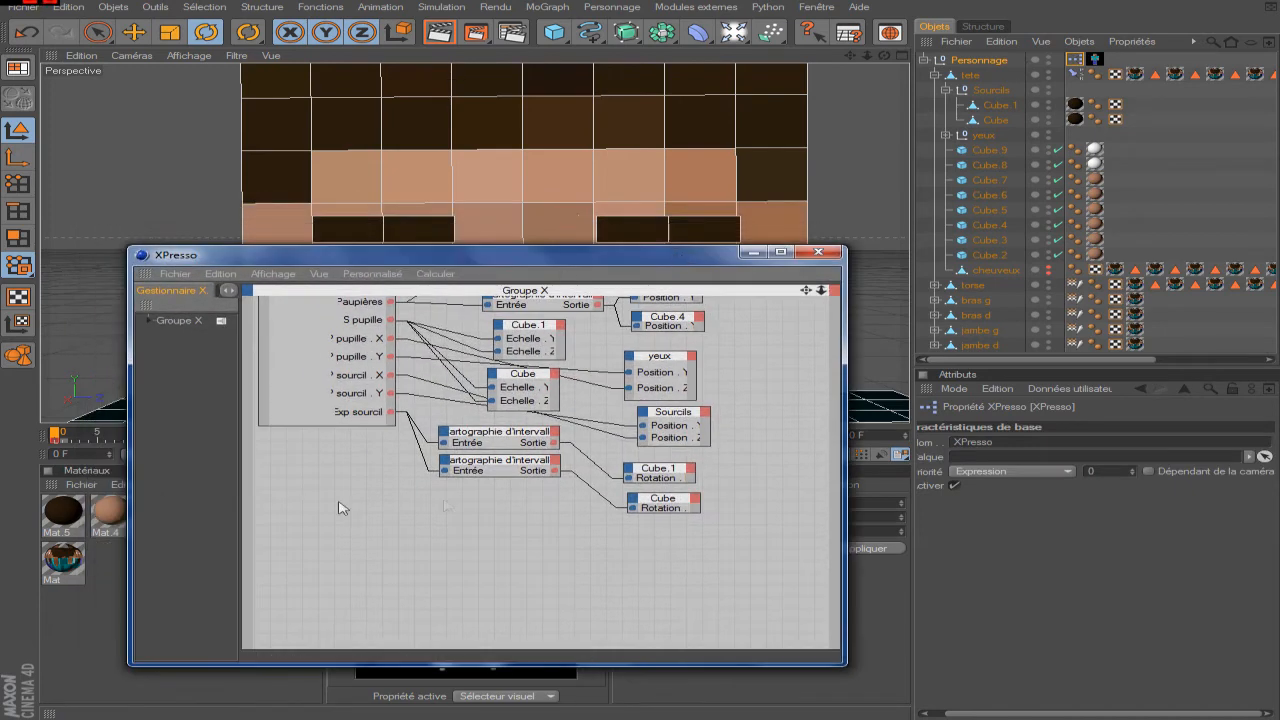
left_click_drag(806, 294, 856, 360)
left_click(440, 349)
mouse_move(520, 386)
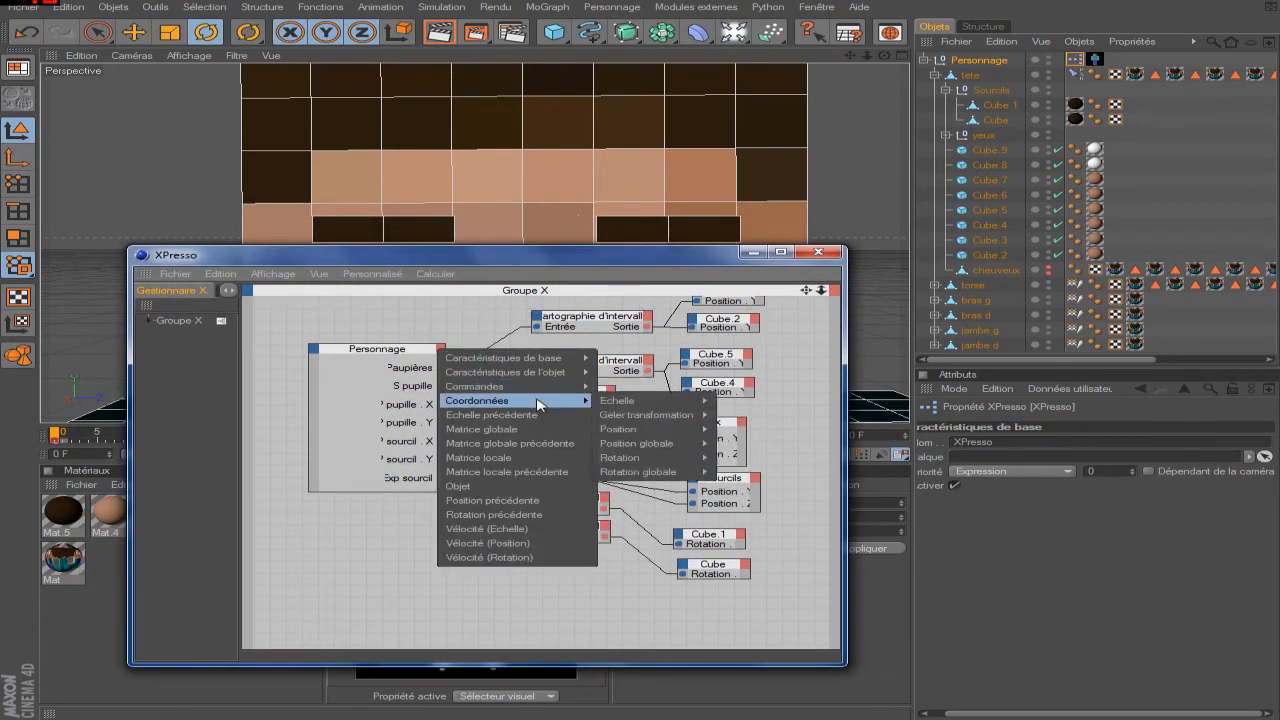
mouse_move(620, 387)
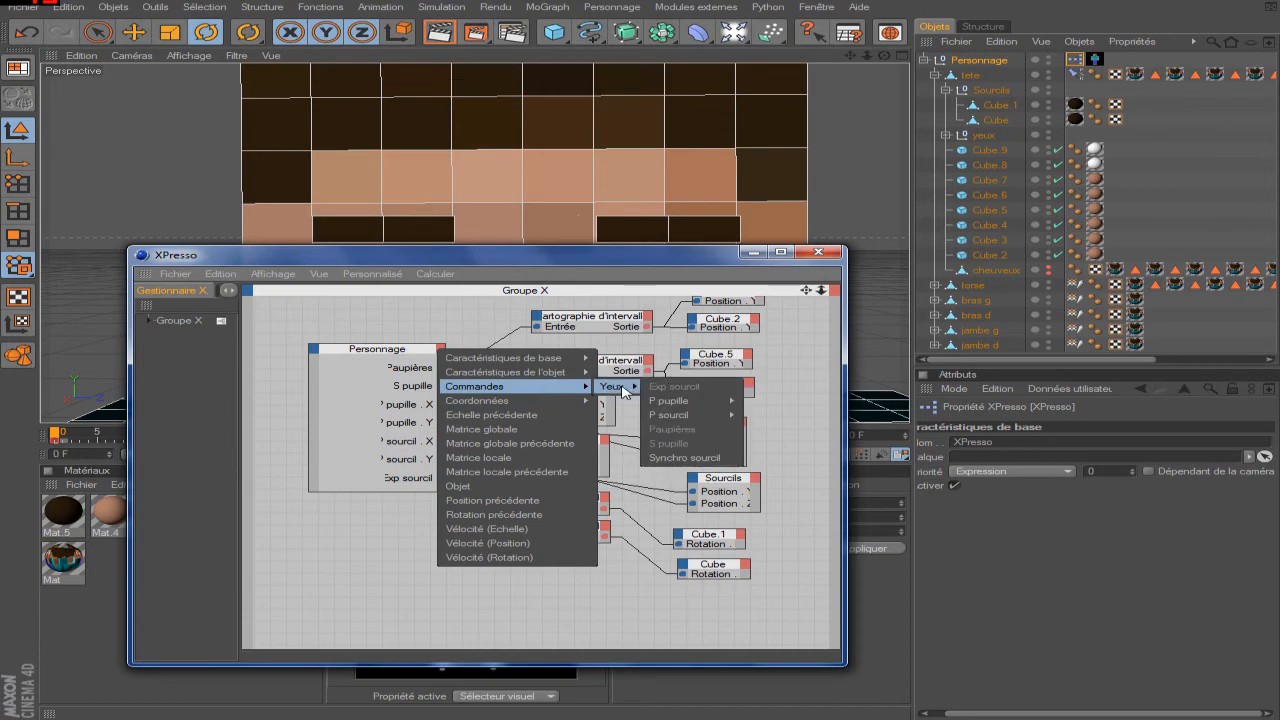
left_click(703, 458)
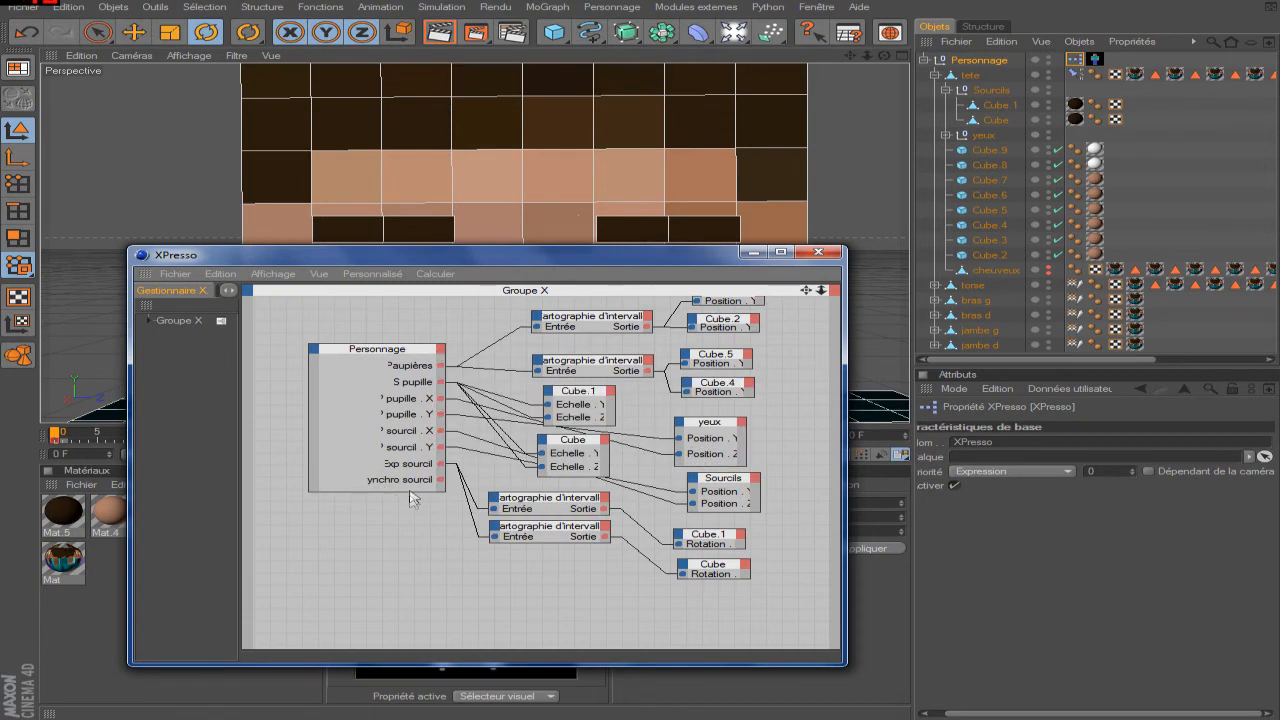
- Enlarge the Personnage node, move it away from the other nodes, and reposition the XPresso window below the eyebrows
left_click_drag(410, 491, 397, 572)
left_click_drag(390, 352, 337, 355)
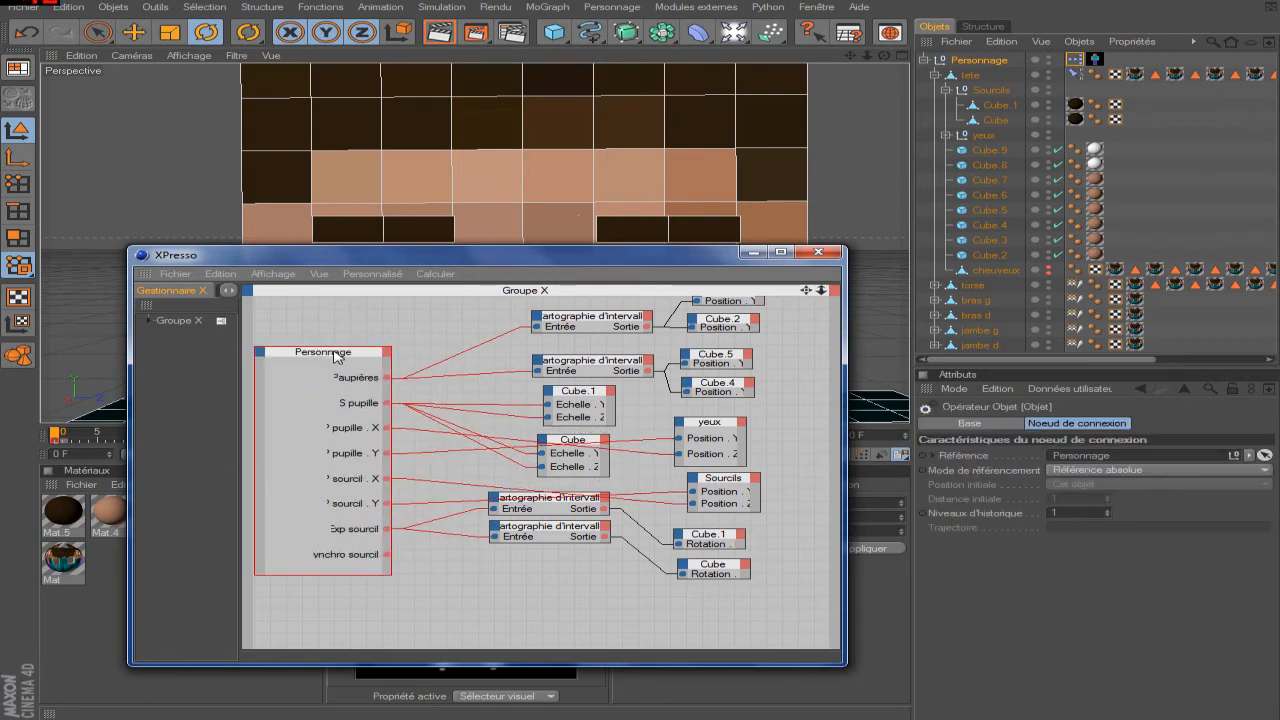
left_click(507, 628)
left_click_drag(806, 290, 817, 322)
left_click_drag(717, 264, 782, 355)
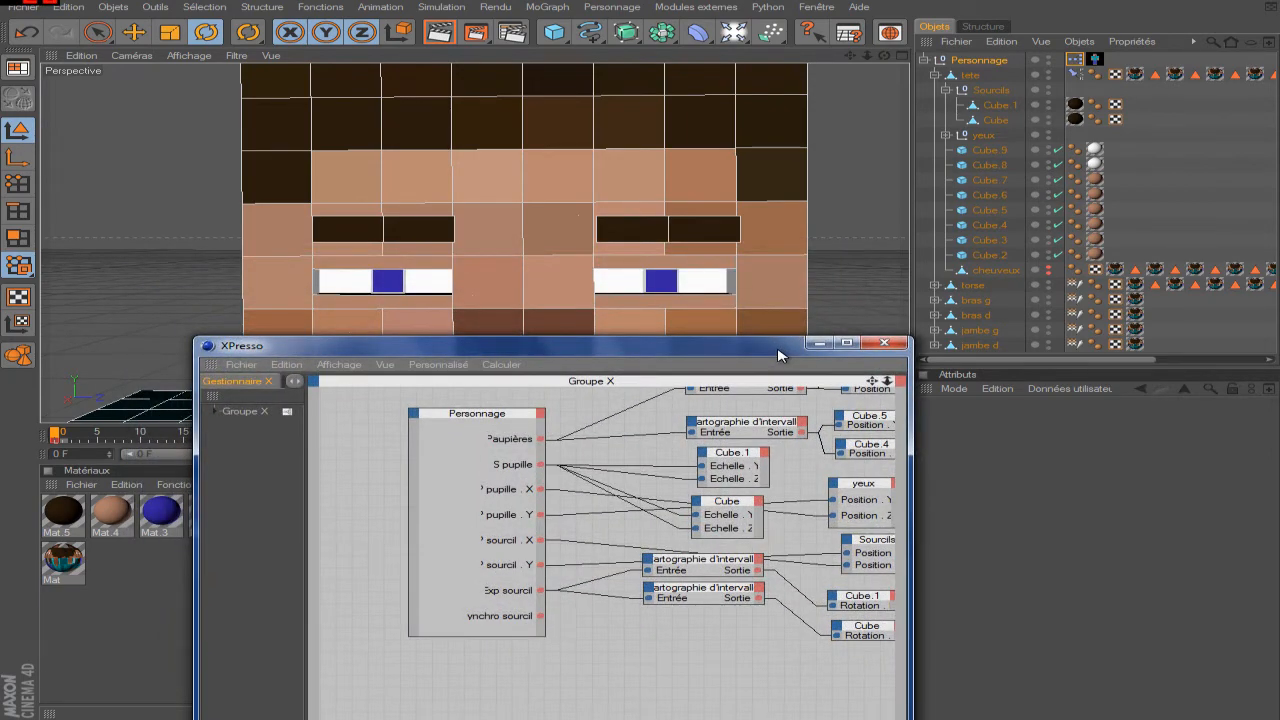
left_click_drag(782, 355, 793, 303)
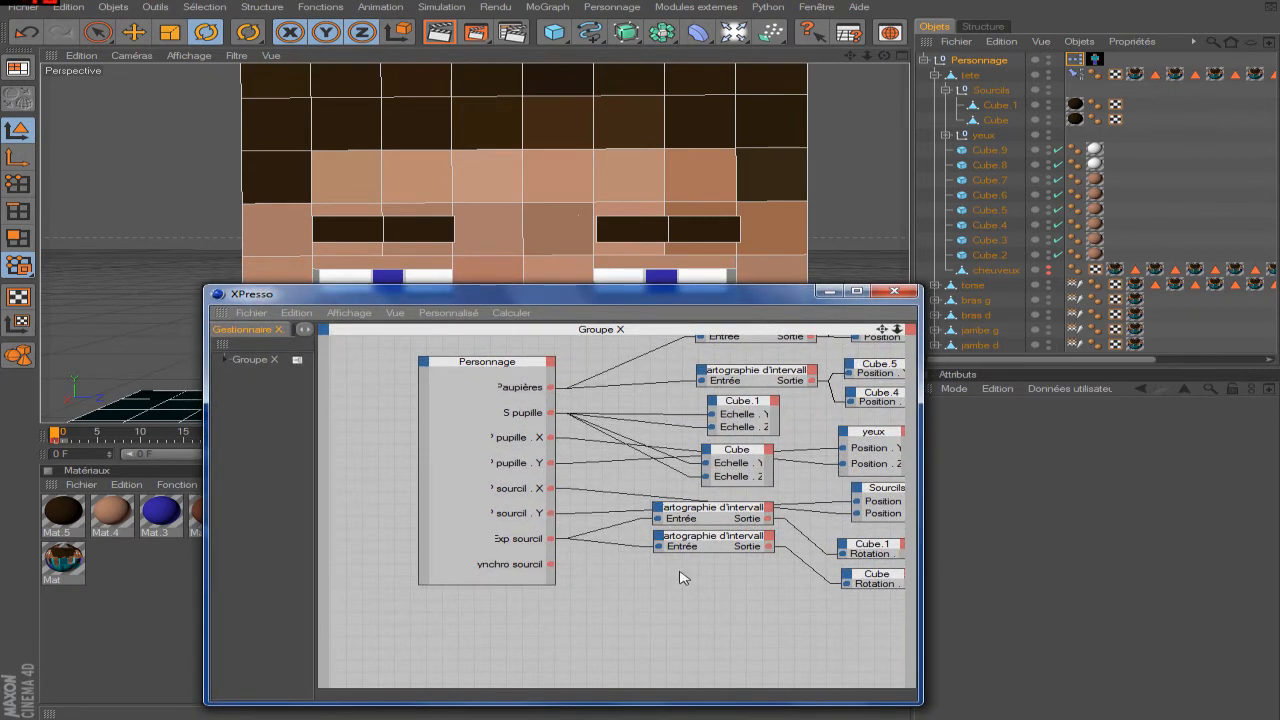
- Add a Cartographie d'intervalle node beneath the two eyebrow range mappers
right_click(680, 596)
left_click(580, 640)
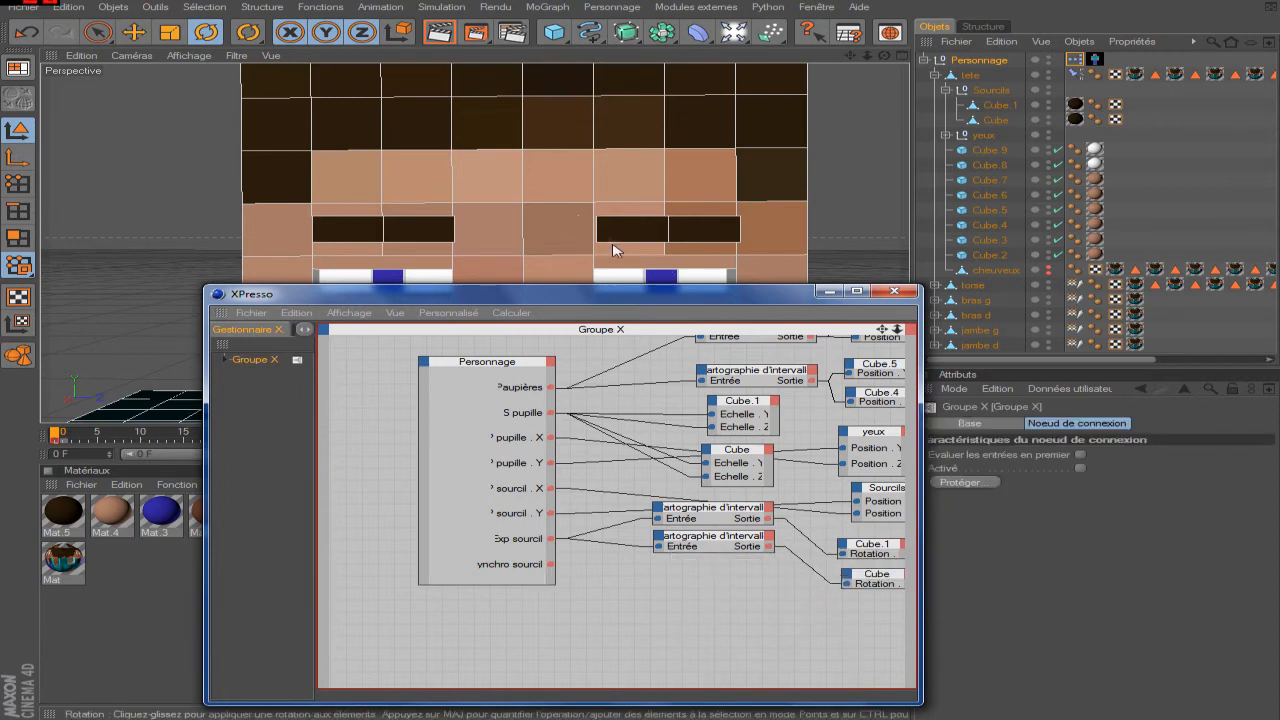
right_click(656, 617)
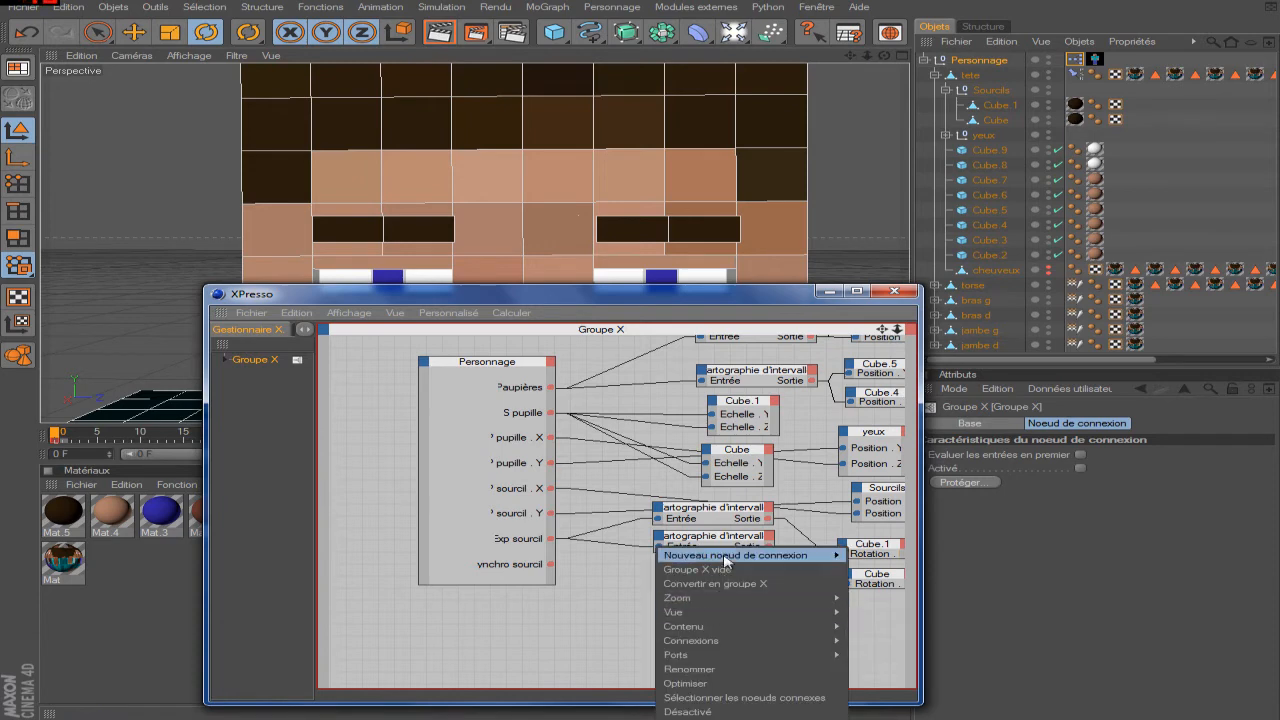
mouse_move(735, 557)
mouse_move(870, 556)
mouse_move(1000, 612)
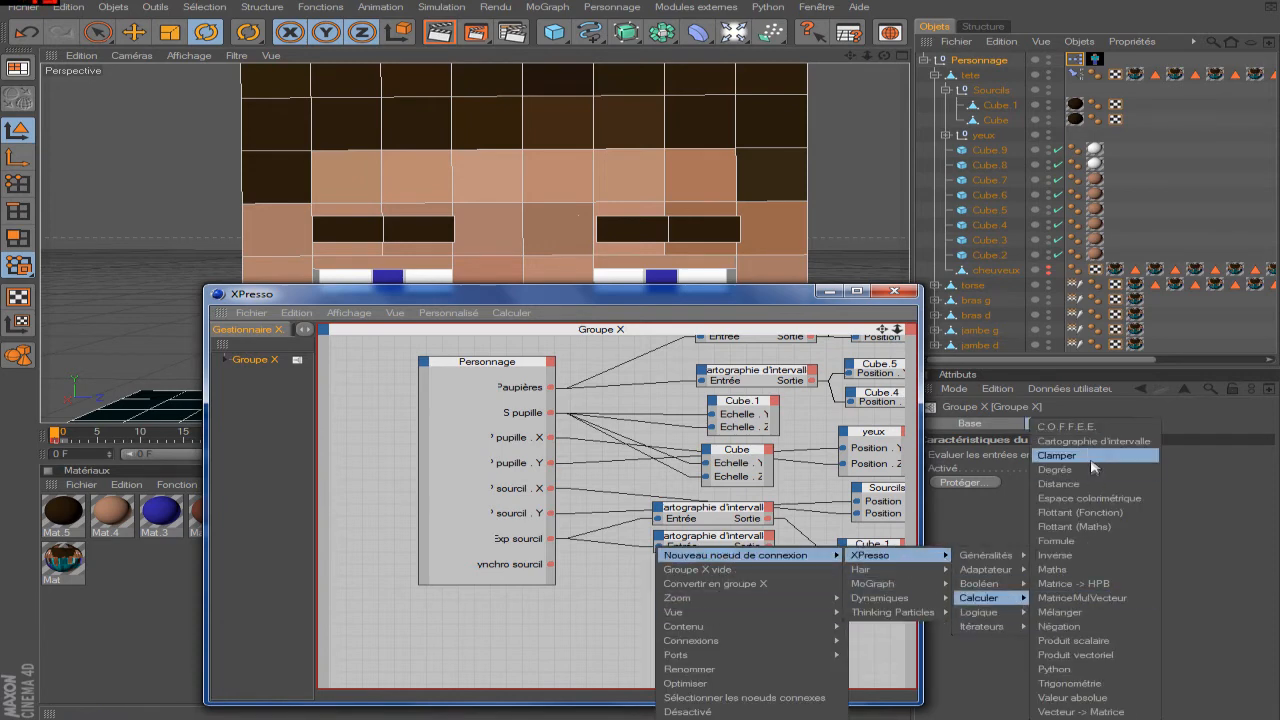
left_click(1091, 444)
left_click_drag(662, 610, 674, 588)
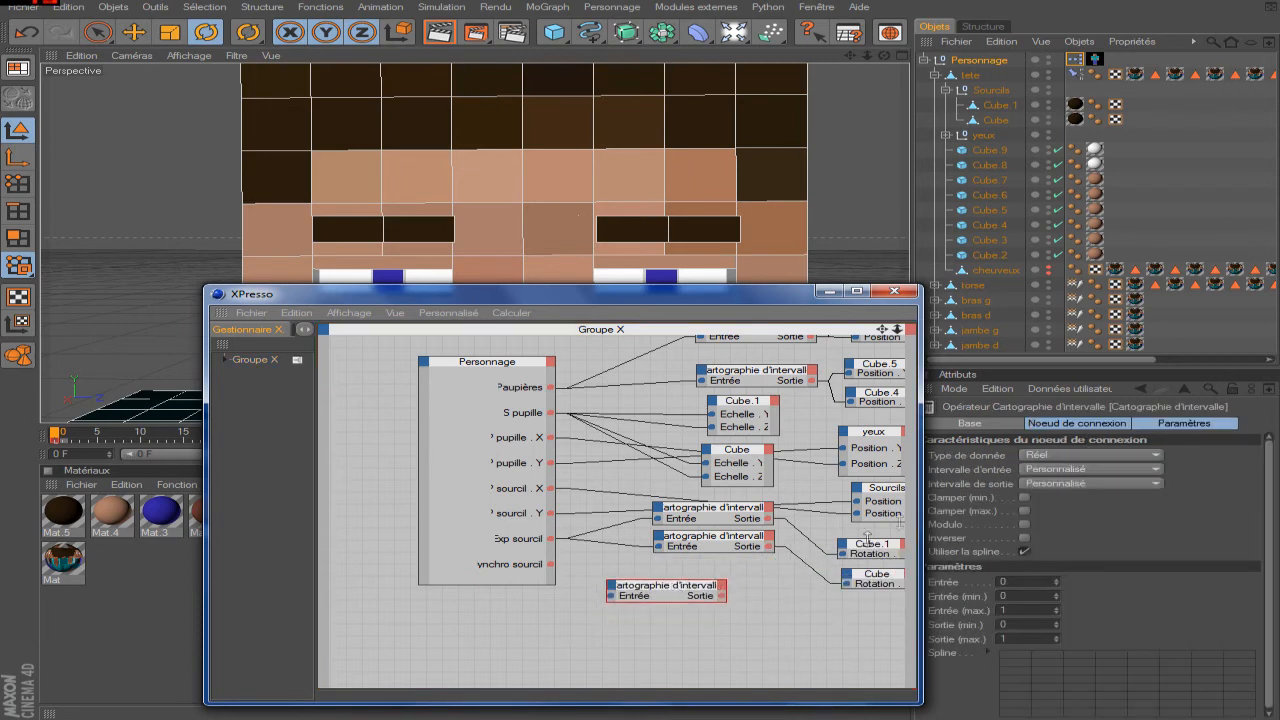
- Connect Synchro sourcil to the new range mapper, set its input range to Pourcentages and Entrée (min.) to -100 %
left_click_drag(553, 565, 632, 592)
left_click(632, 590)
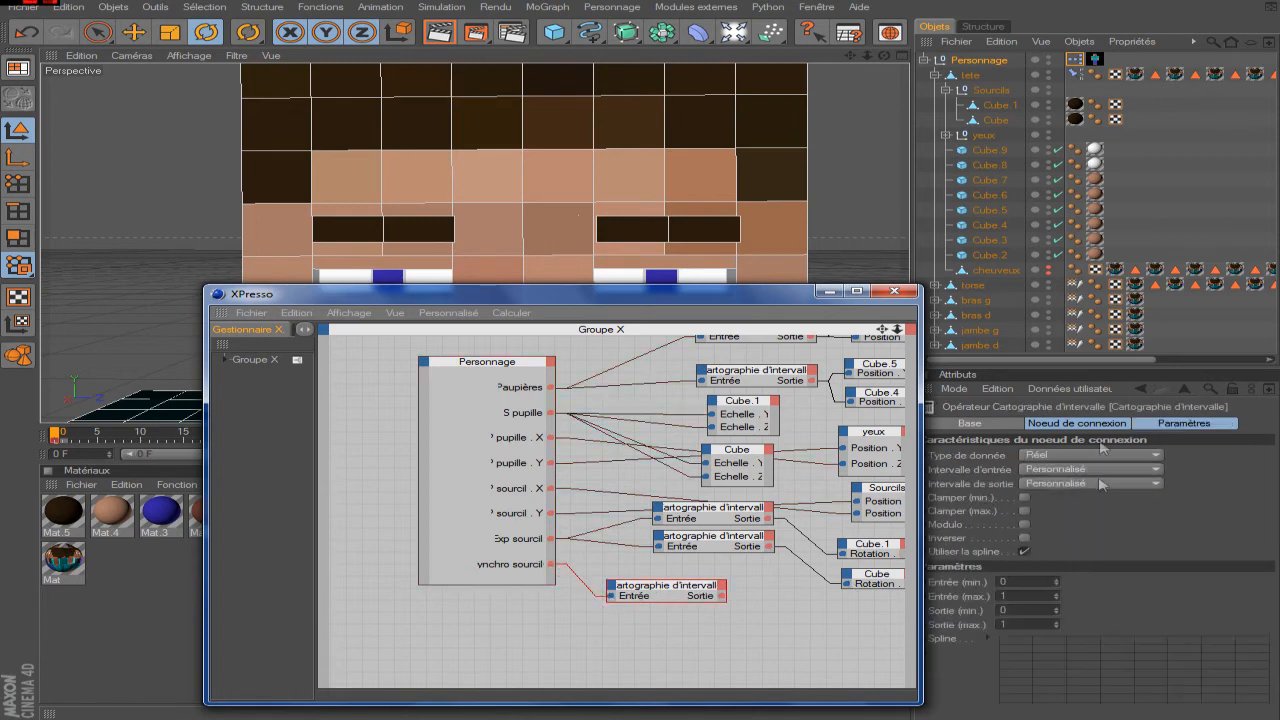
left_click(1097, 469)
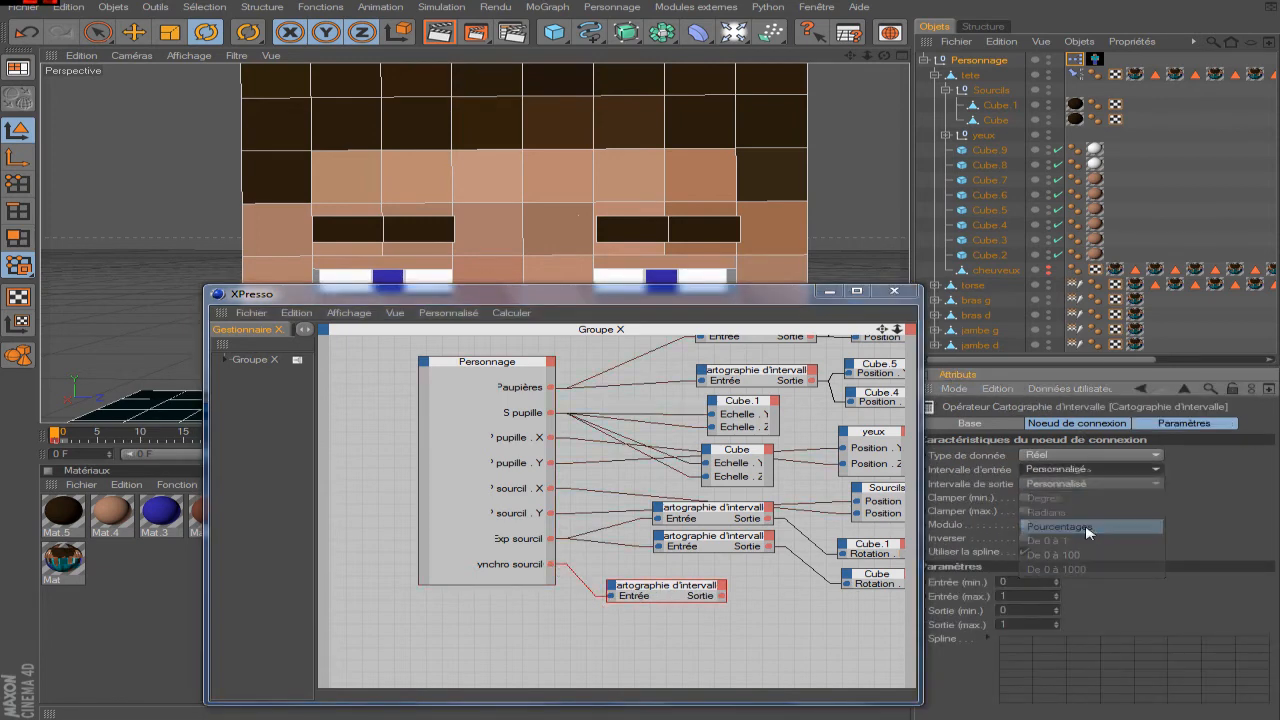
left_click(1060, 497)
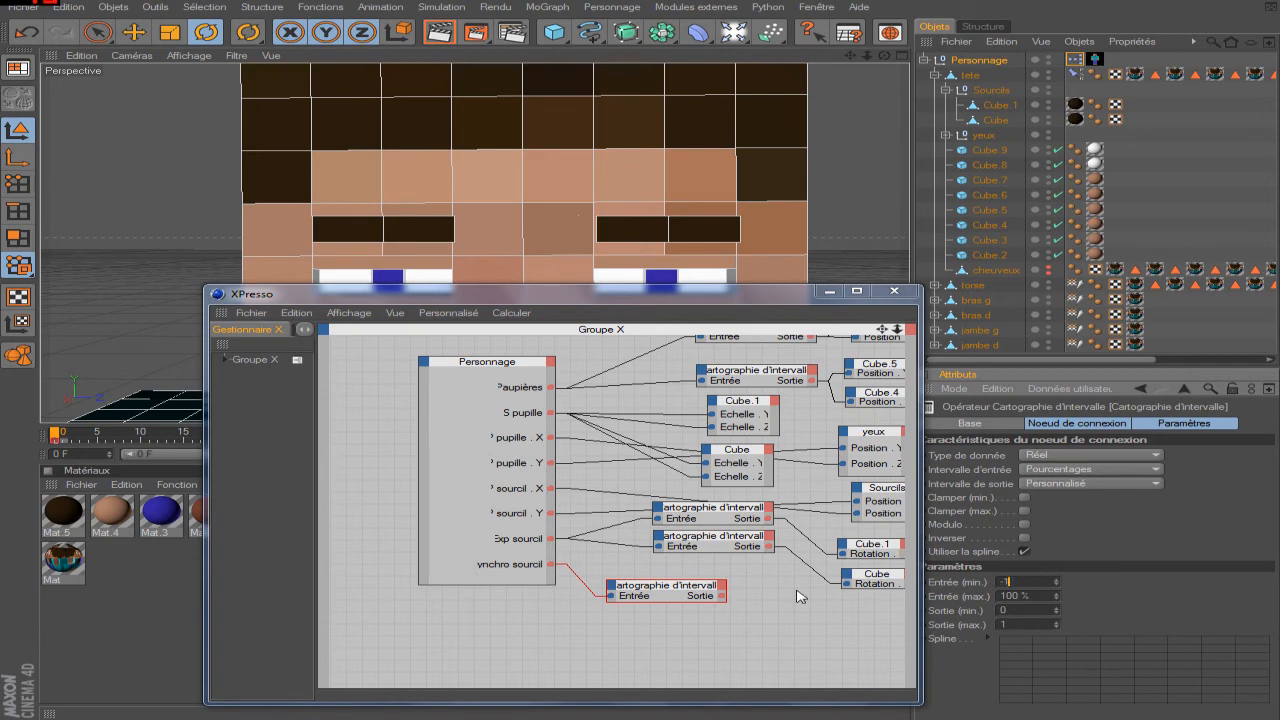
key("Return")
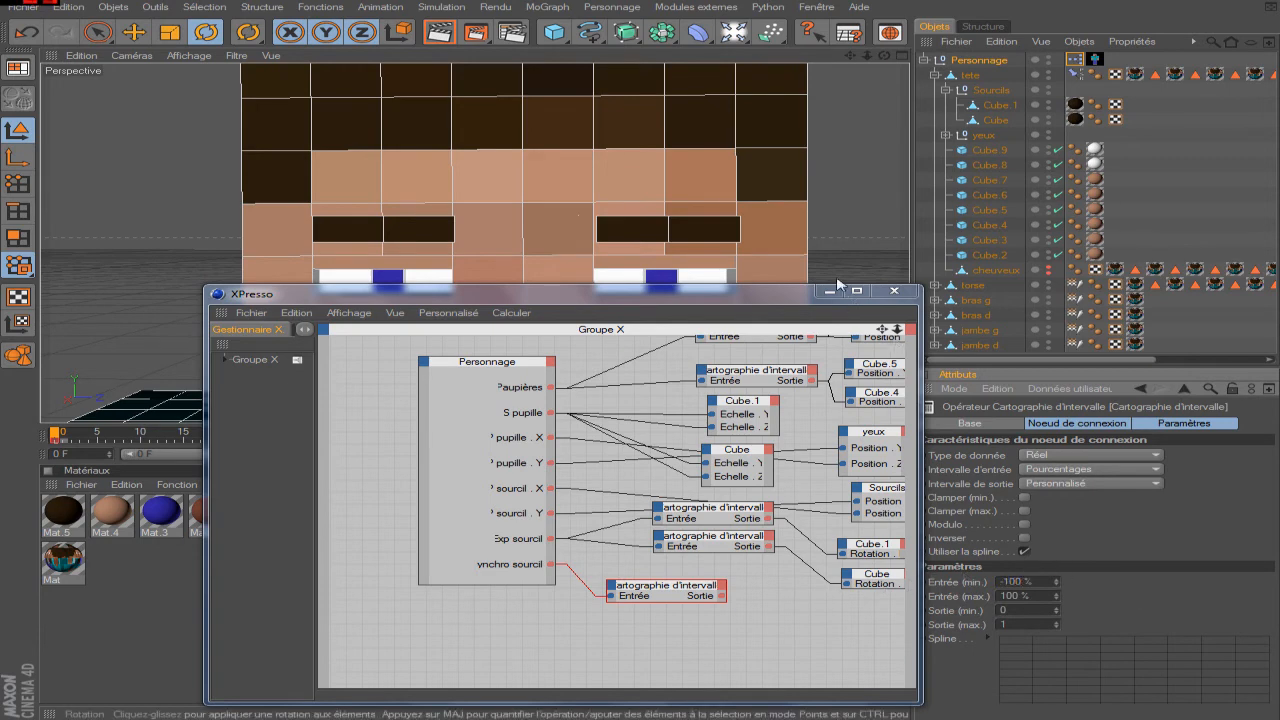
- Move the XPresso window off the face and test the vertical travel of the eyebrow Cube with the Move tool
left_click_drag(767, 288, 638, 375)
left_click(634, 232)
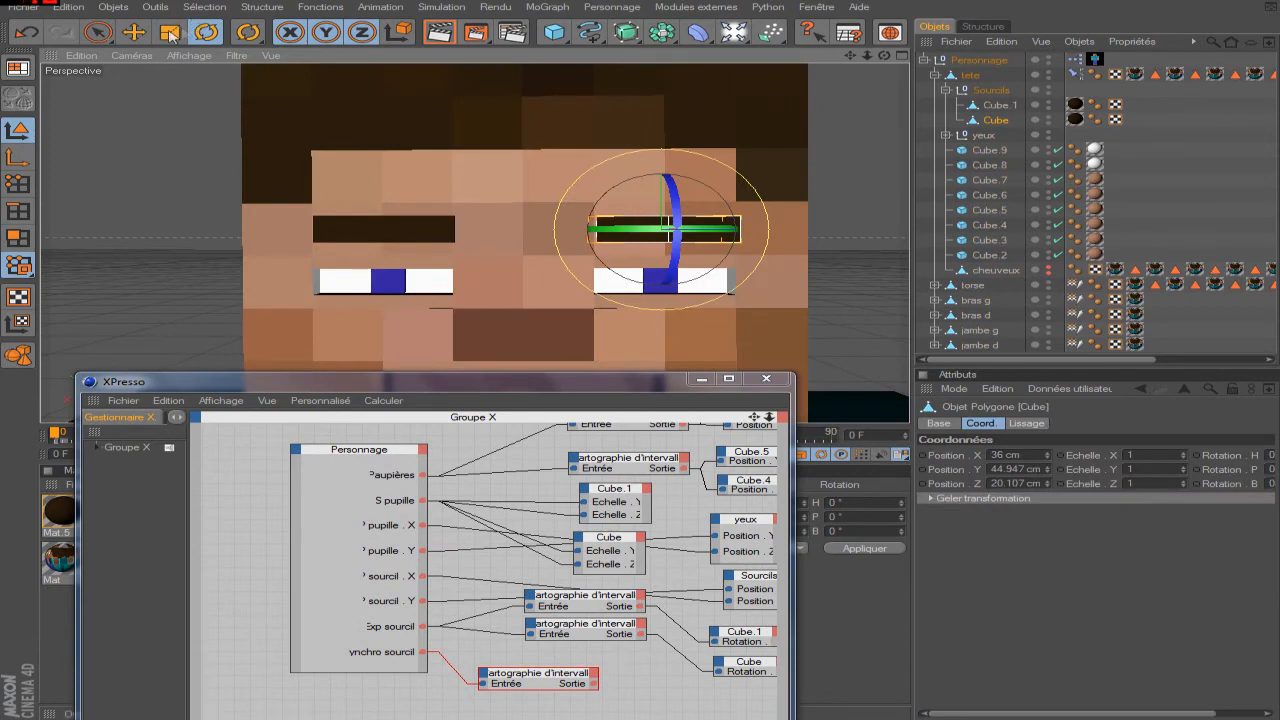
left_click(136, 32)
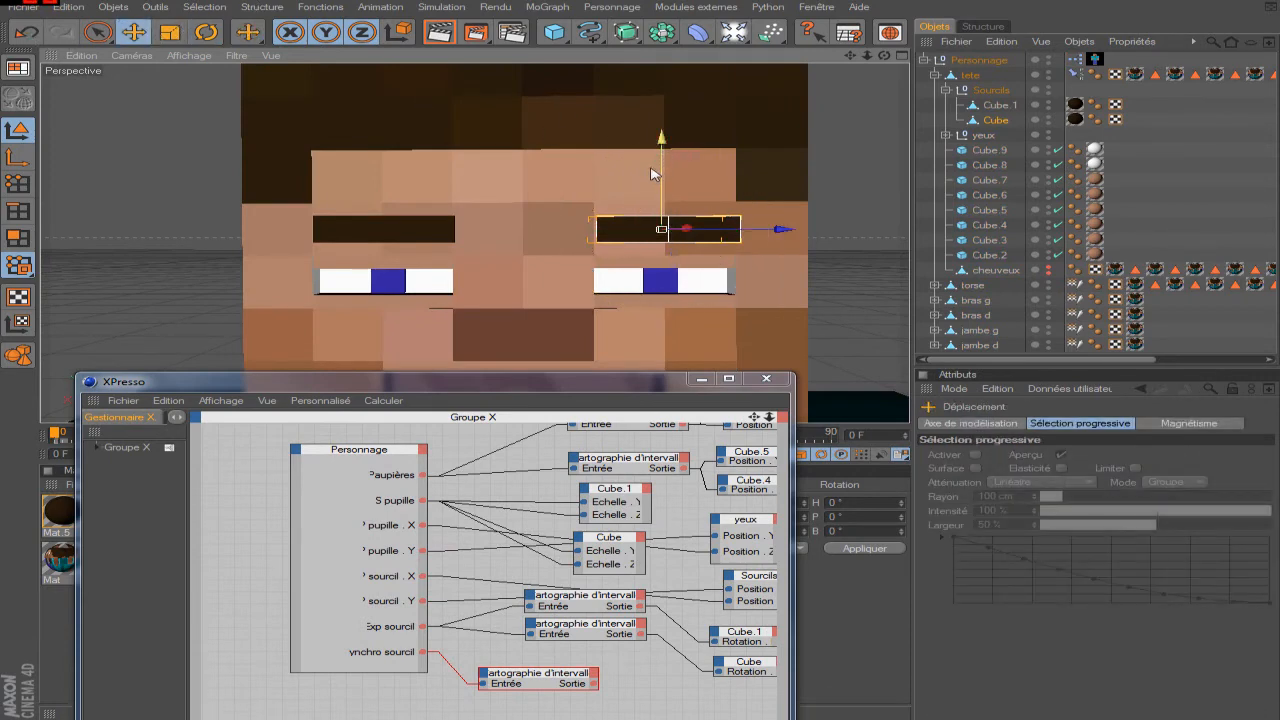
mouse_move(655, 182)
left_mouse_down()
mouse_move(655, 152)
mouse_move(655, 222)
mouse_move(655, 180)
left_mouse_up()
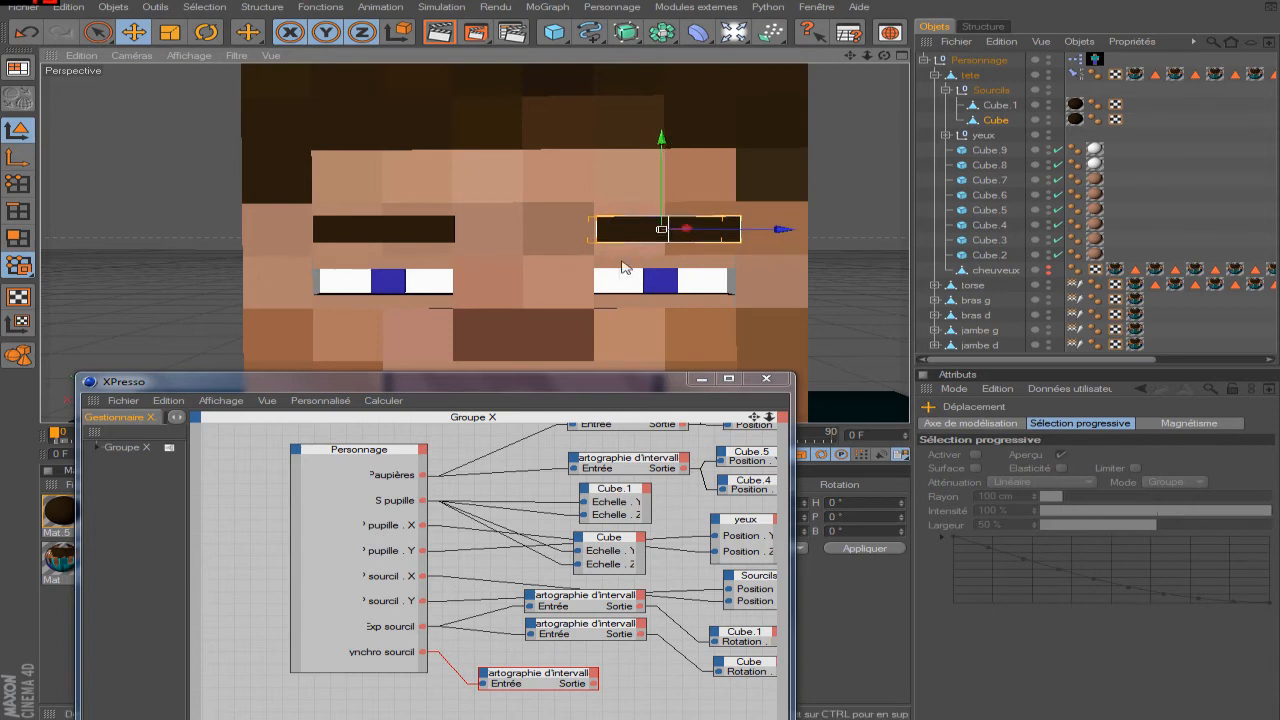
- Set Sortie (min.) of the Synchro sourcil range mapper to -5
left_click_drag(637, 382, 642, 254)
left_click(622, 569)
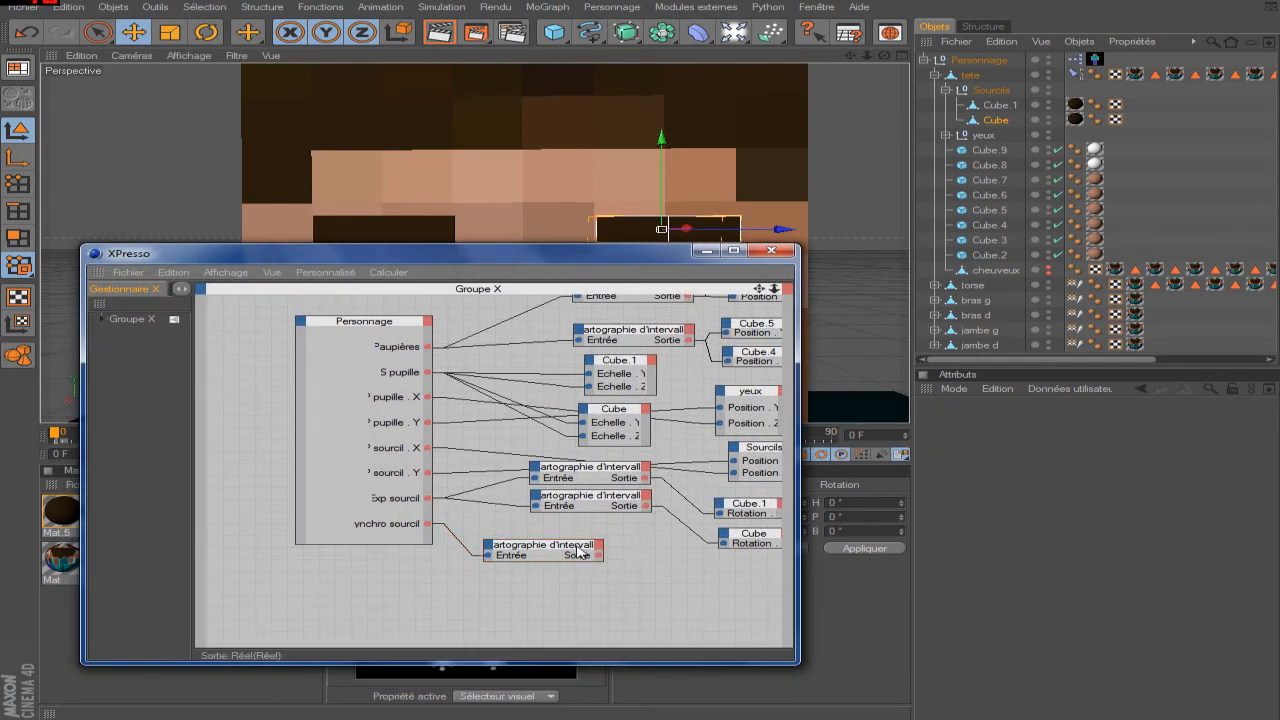
left_click(578, 550)
double_click(1003, 610)
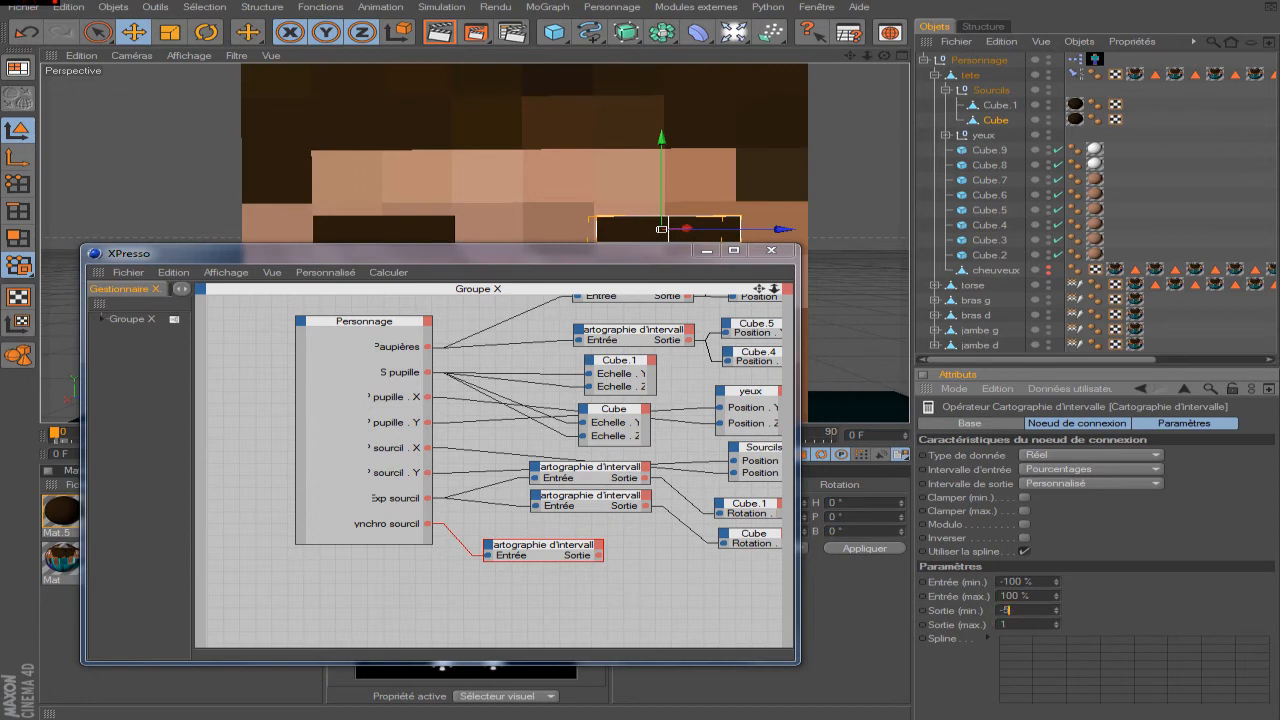
left_click(567, 622)
- Minimise the XPresso window and examine the eyebrow Cube's coordinates and Personnage's user data
left_click_drag(641, 264, 774, 284)
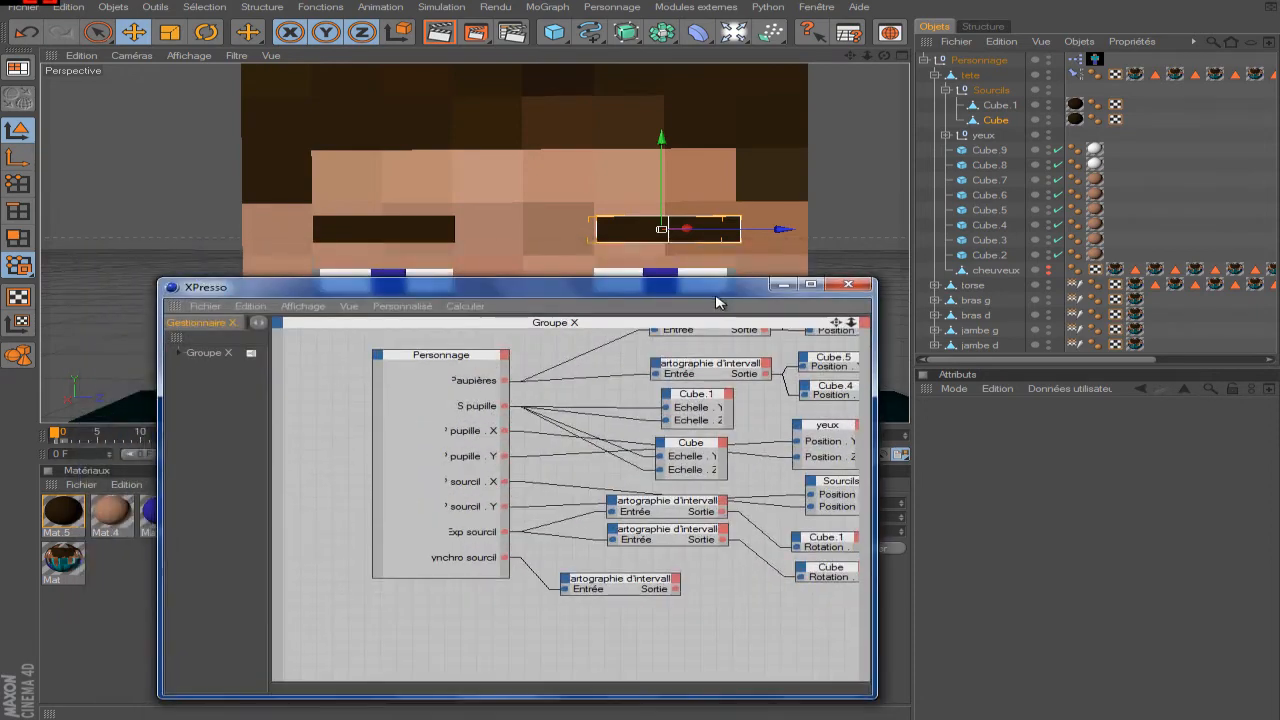
left_click(784, 286)
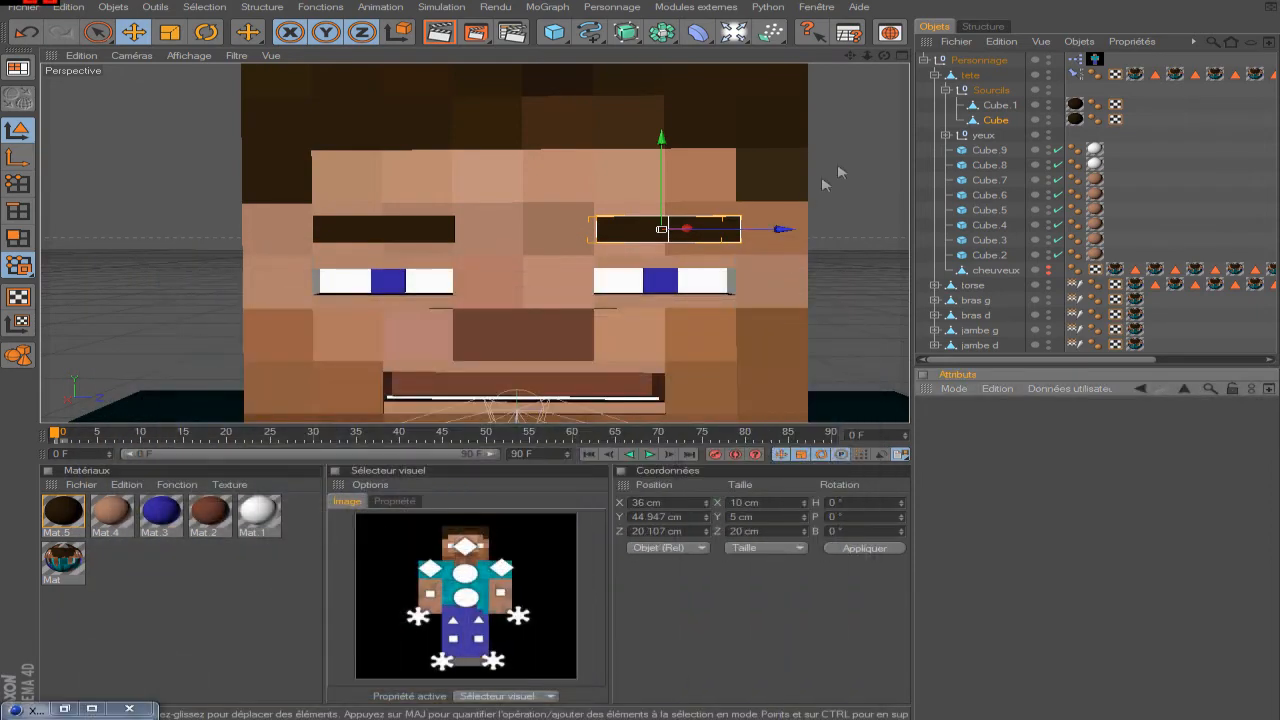
left_click(1004, 121)
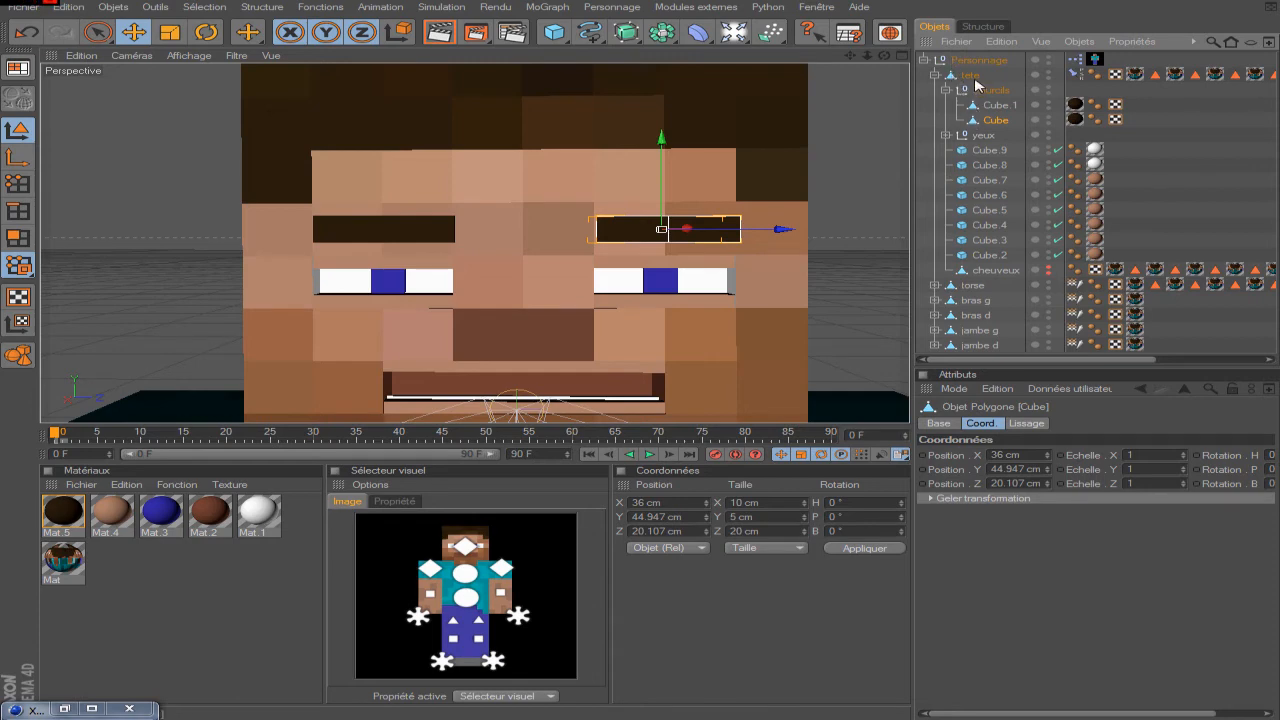
left_click(1000, 63)
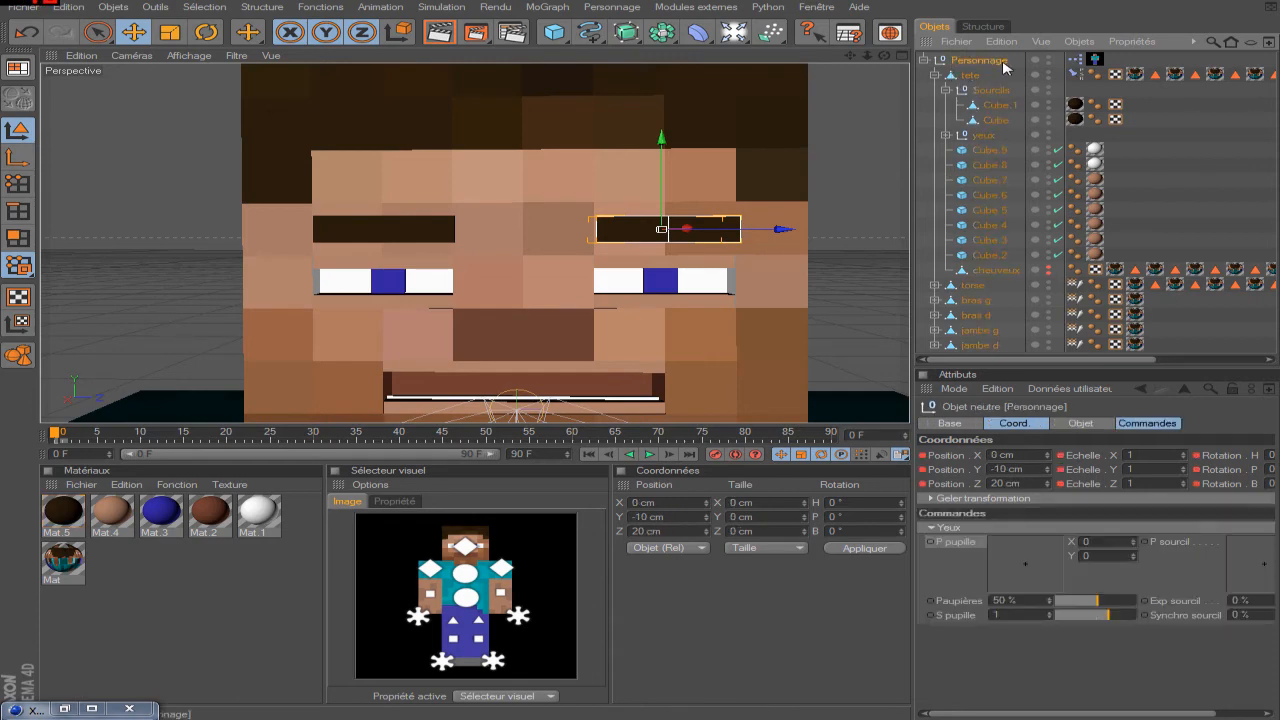
- Add a Cube.1 node with a Position Y input to Personnage's XPresso network and connect the Synchro sourcil range mapper's output to it
left_click(1074, 60)
double_click(1074, 60)
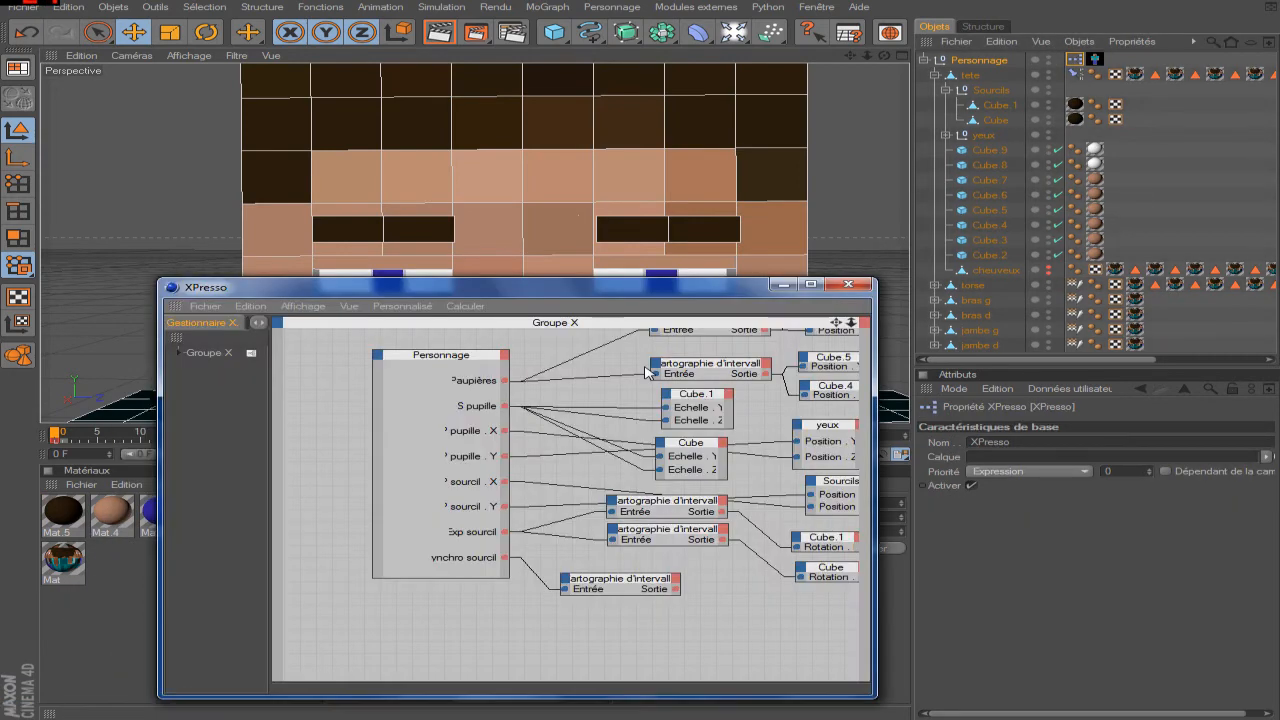
left_click_drag(720, 300, 678, 298)
left_click_drag(990, 107, 694, 616)
left_click(670, 608)
mouse_move(740, 645)
mouse_move(858, 670)
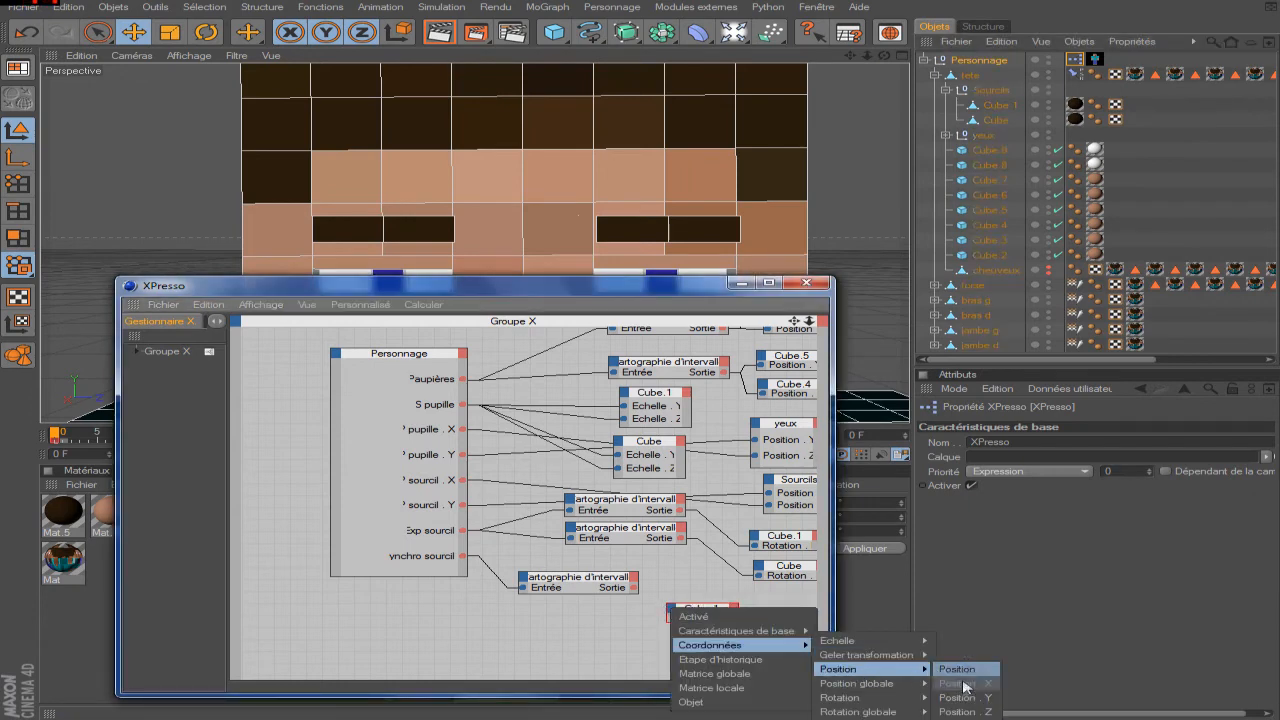
left_click(960, 683)
left_click_drag(670, 618, 633, 588)
left_click(808, 283)
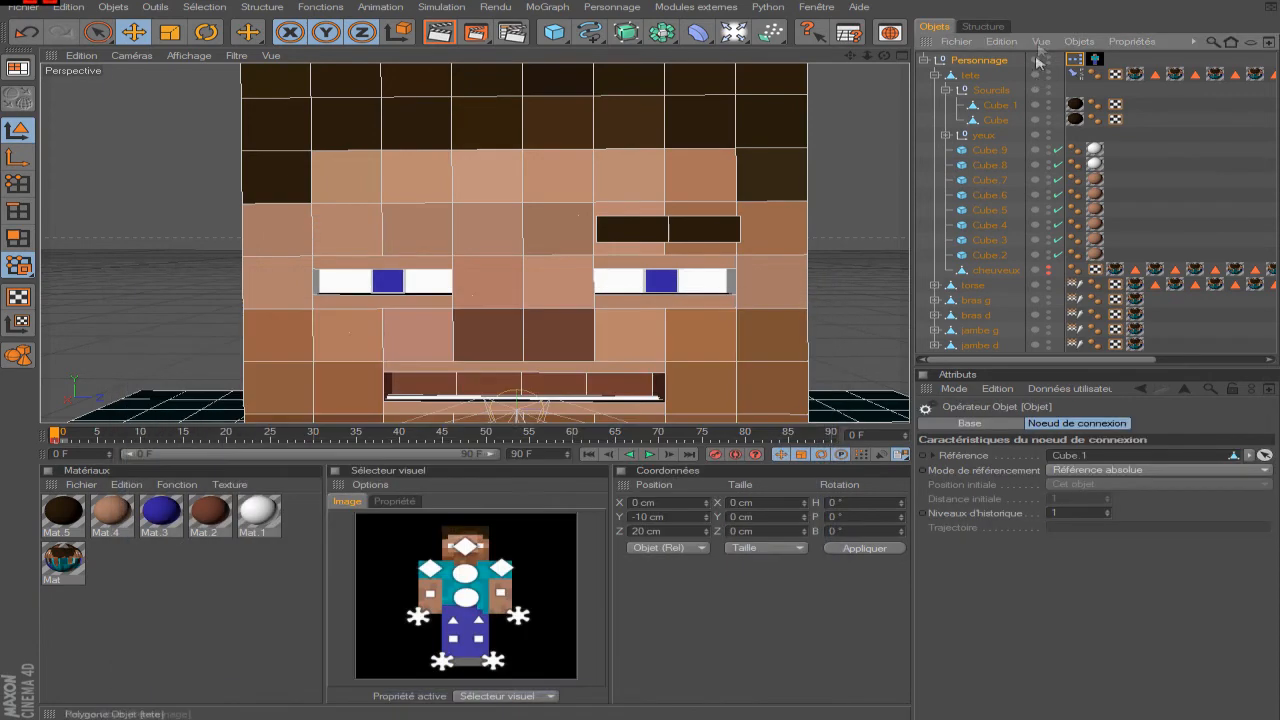
- Test the eyebrow's response by setting Personnage's Synchro sourcil to -100 % and Exp sourcil to -27 %
mouse_move(850, 56)
left_mouse_down()
mouse_move(878, 1)
mouse_move(860, 40)
left_mouse_up()
left_click(470, 250)
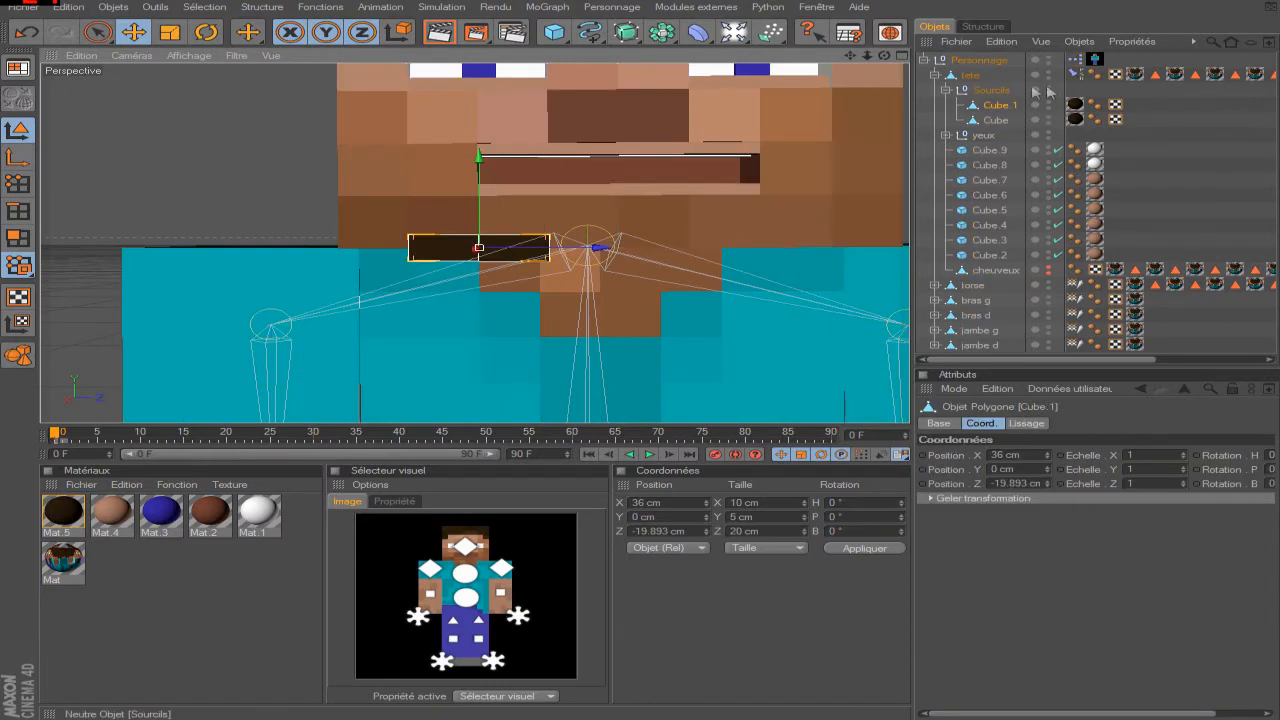
left_click(991, 90)
left_click(985, 61)
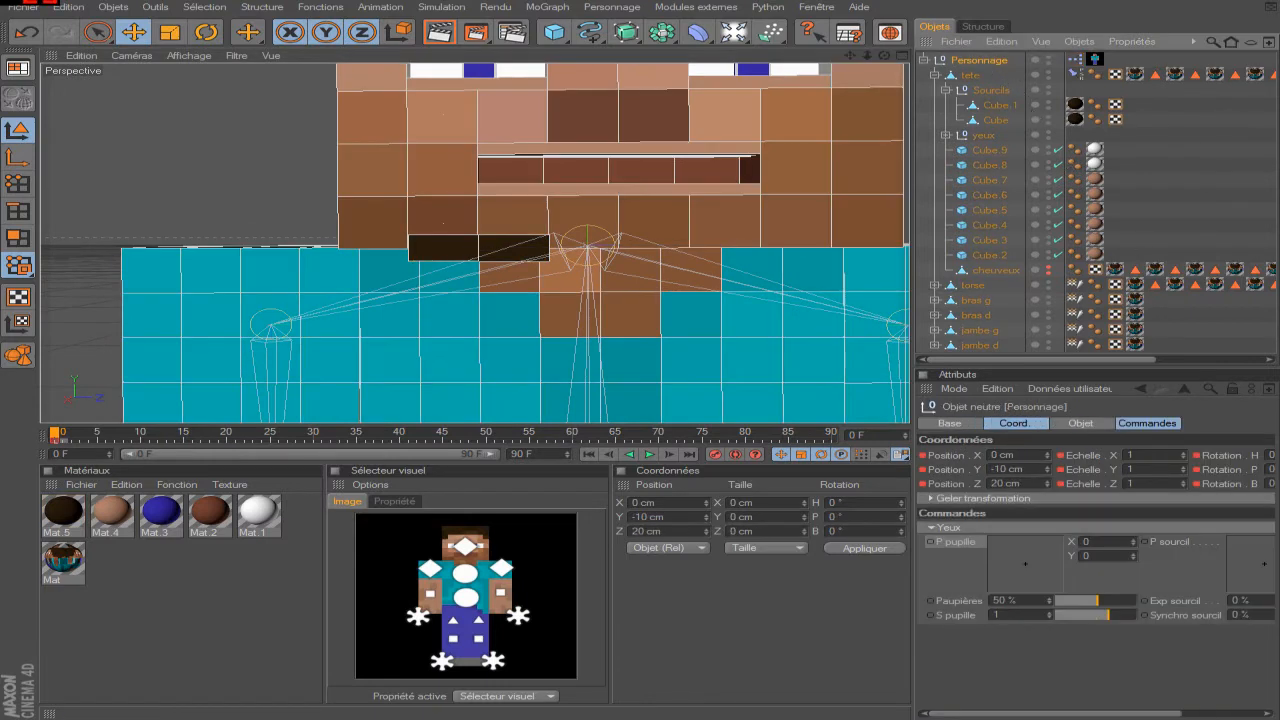
left_click_drag(1075, 716, 1176, 660)
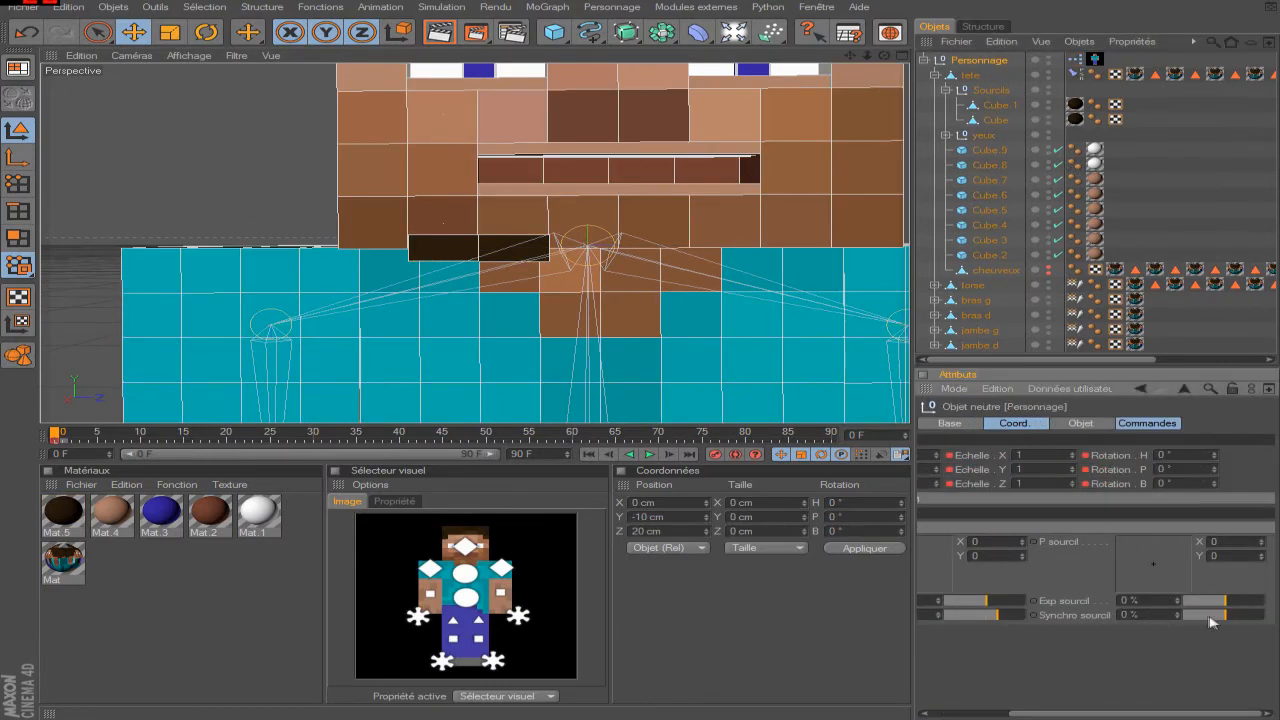
left_click_drag(1220, 602, 1160, 625)
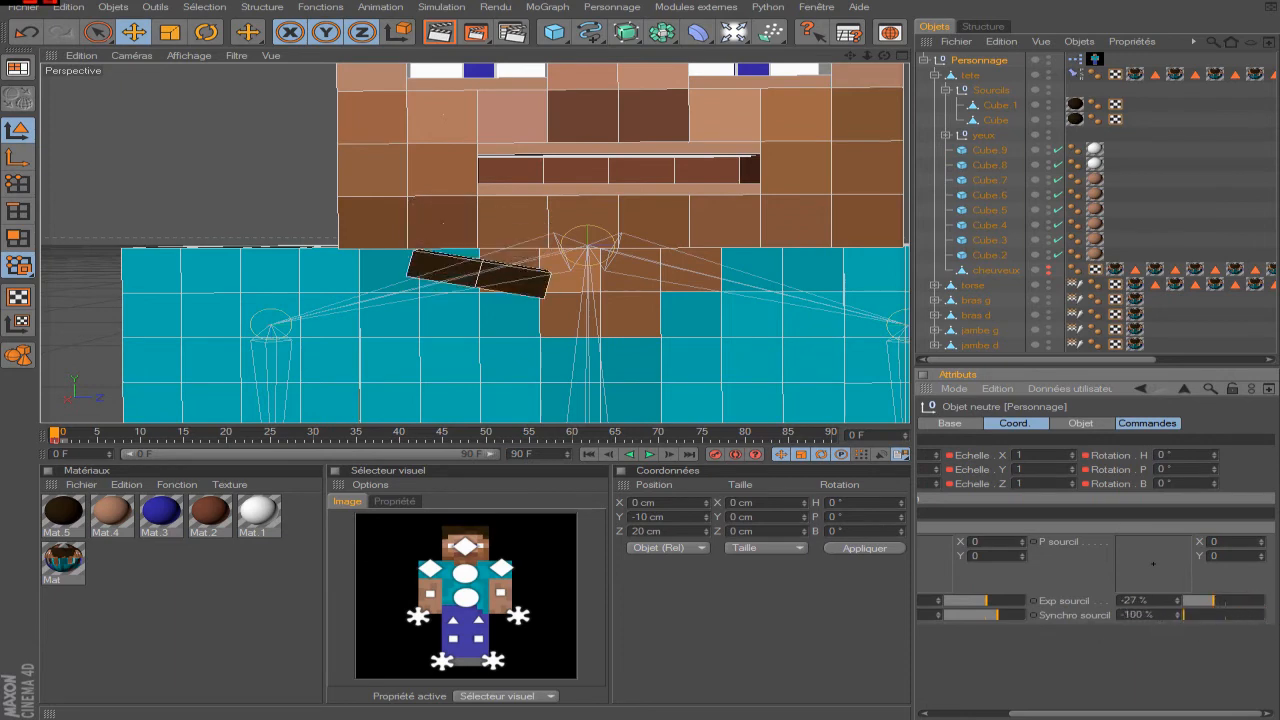
- Reset Personnage's Exp sourcil and Synchro sourcil to 0 %
type("0")
key("Return")
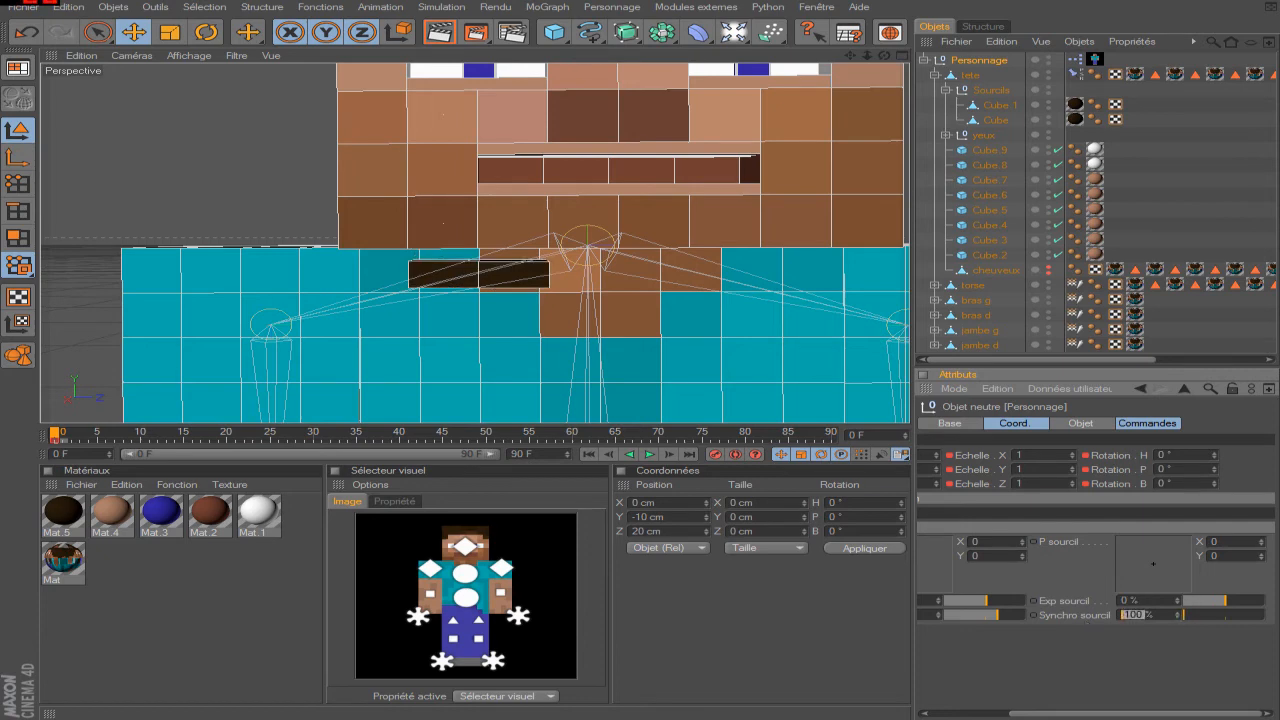
type("0")
key("Return")
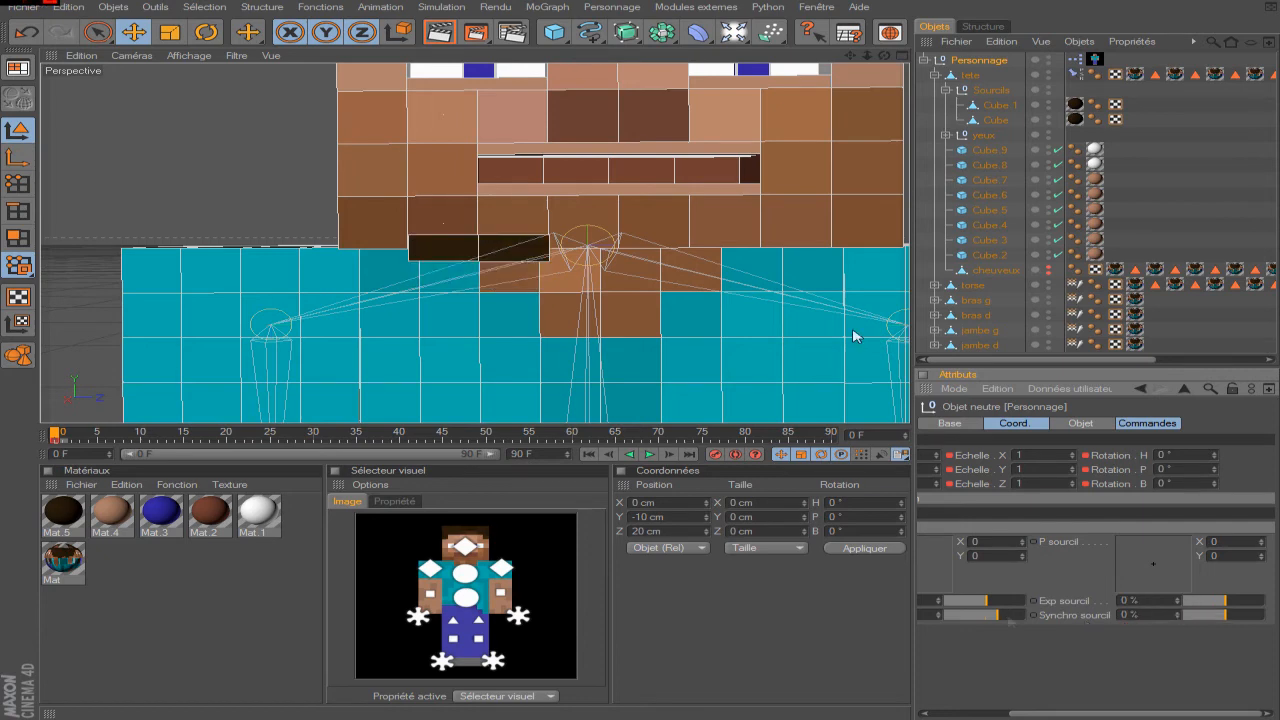
- Disconnect the Synchro sourcil range mapper's output from Cube.1's Position Y input in Personnage's XPresso network
left_click_drag(849, 56, 871, 213)
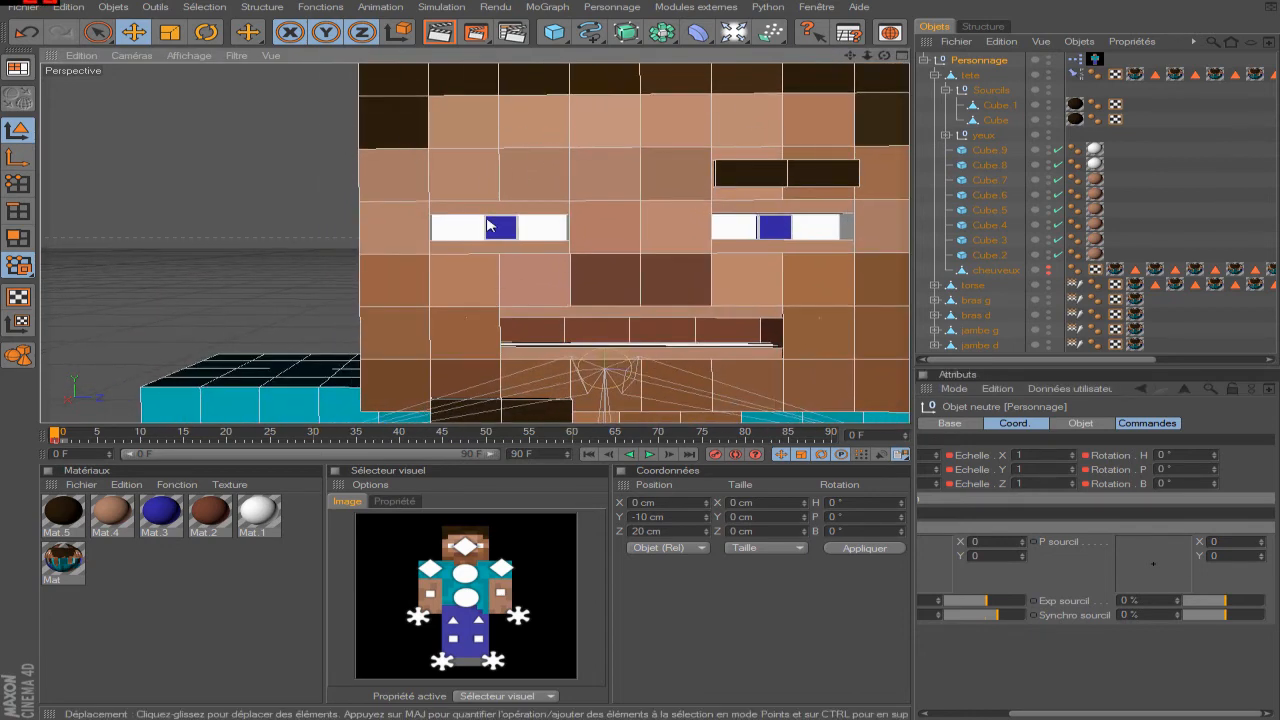
double_click(1075, 60)
double_click(656, 606)
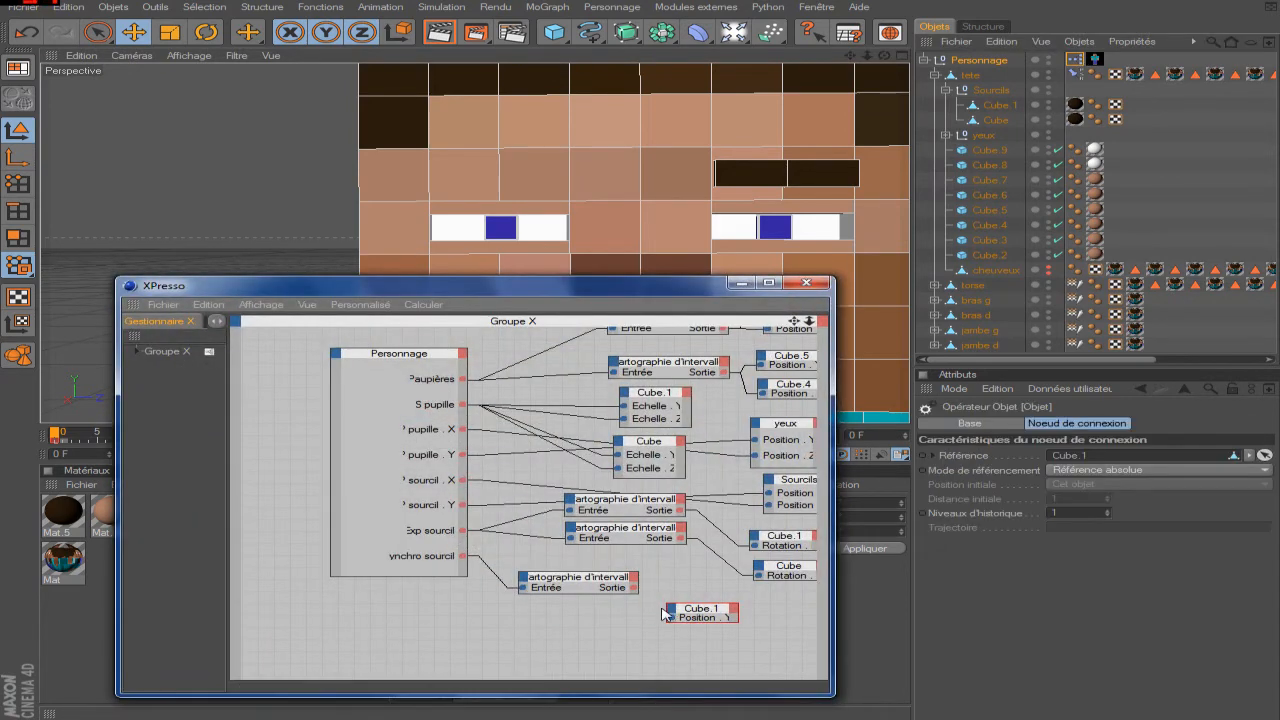
left_click_drag(636, 590, 672, 617)
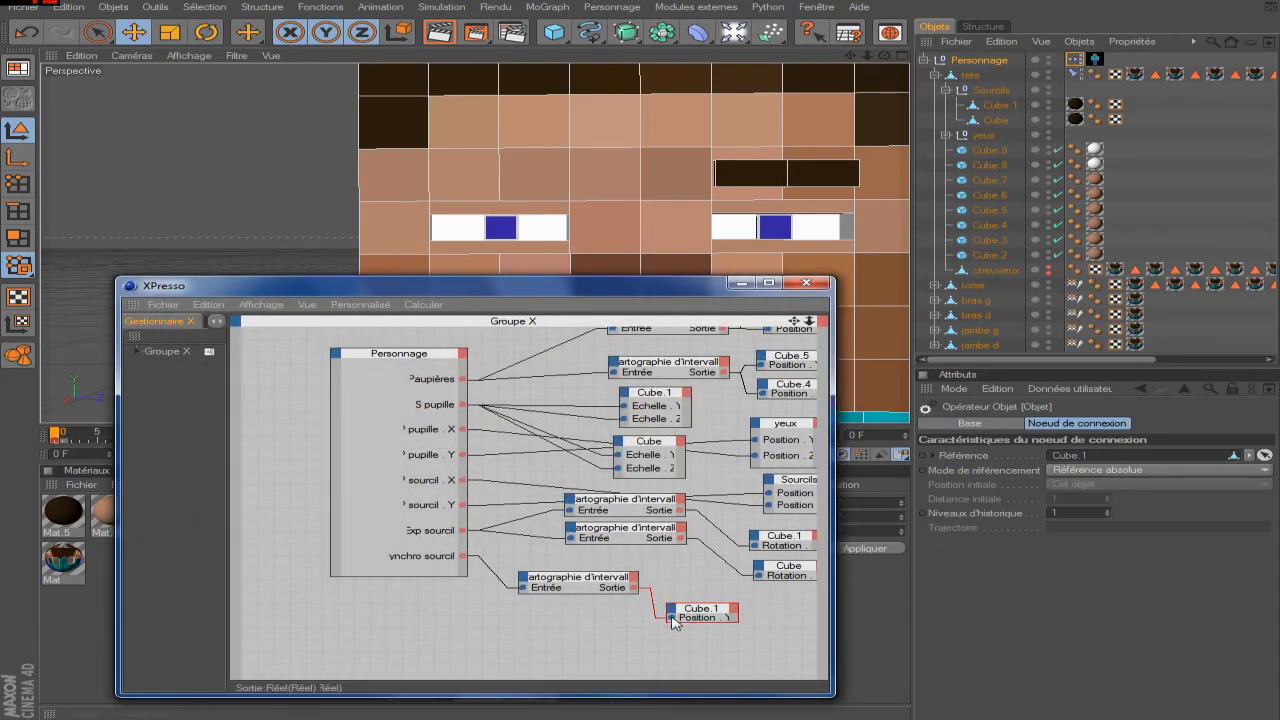
double_click(656, 609)
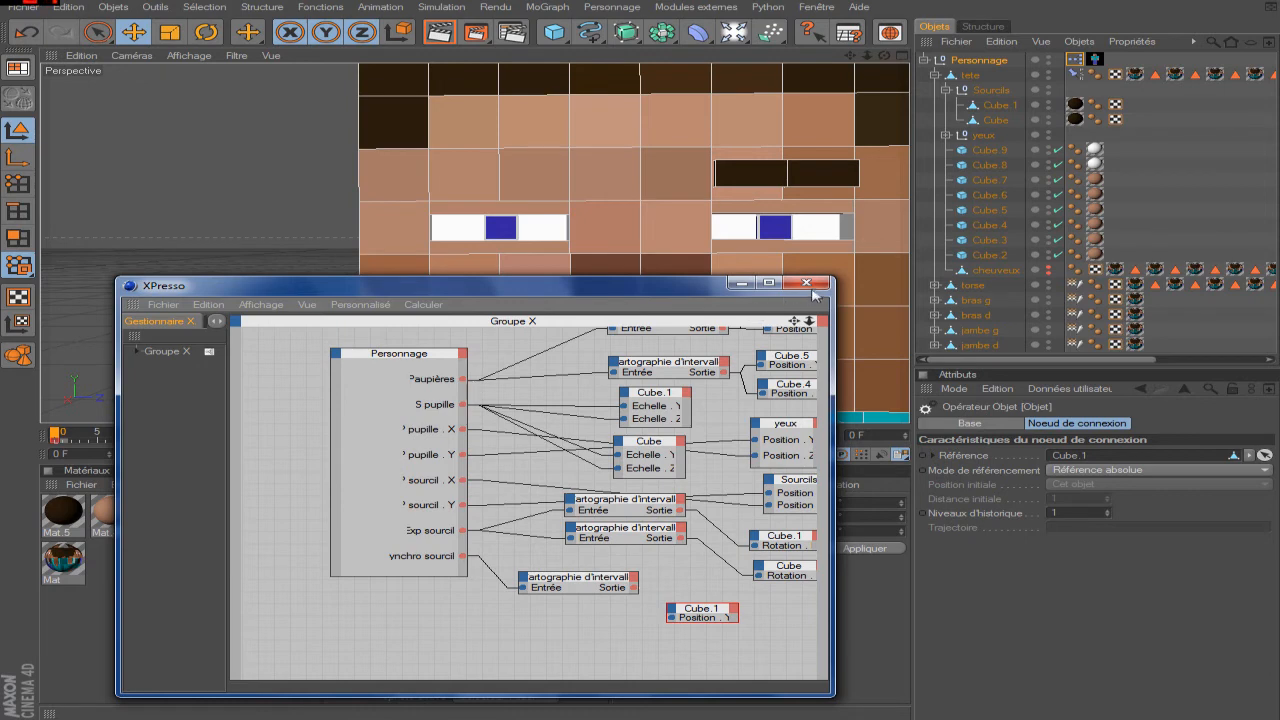
left_click(806, 283)
- Move the fallen eyebrow Cube.1 back up above its eye, level with the other eyebrow
left_click_drag(500, 352, 500, 147)
mouse_move(500, 199)
left_mouse_down()
mouse_move(500, 145)
mouse_move(500, 175)
left_mouse_up()
left_click_drag(500, 352, 500, 352)
- Set the Synchro sourcil range mapper's output range in XPresso to Sortie (min.) 40 and Sortie (max.) 50
double_click(1095, 60)
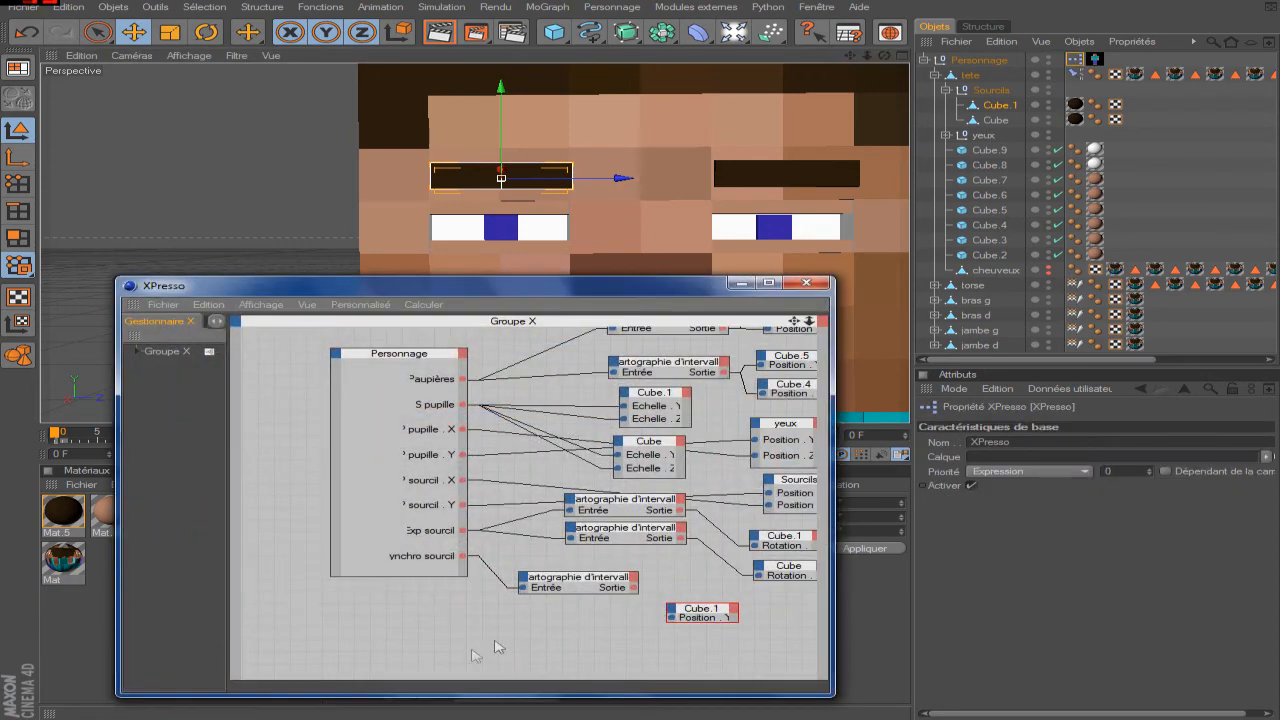
left_click(564, 580)
double_click(1005, 610)
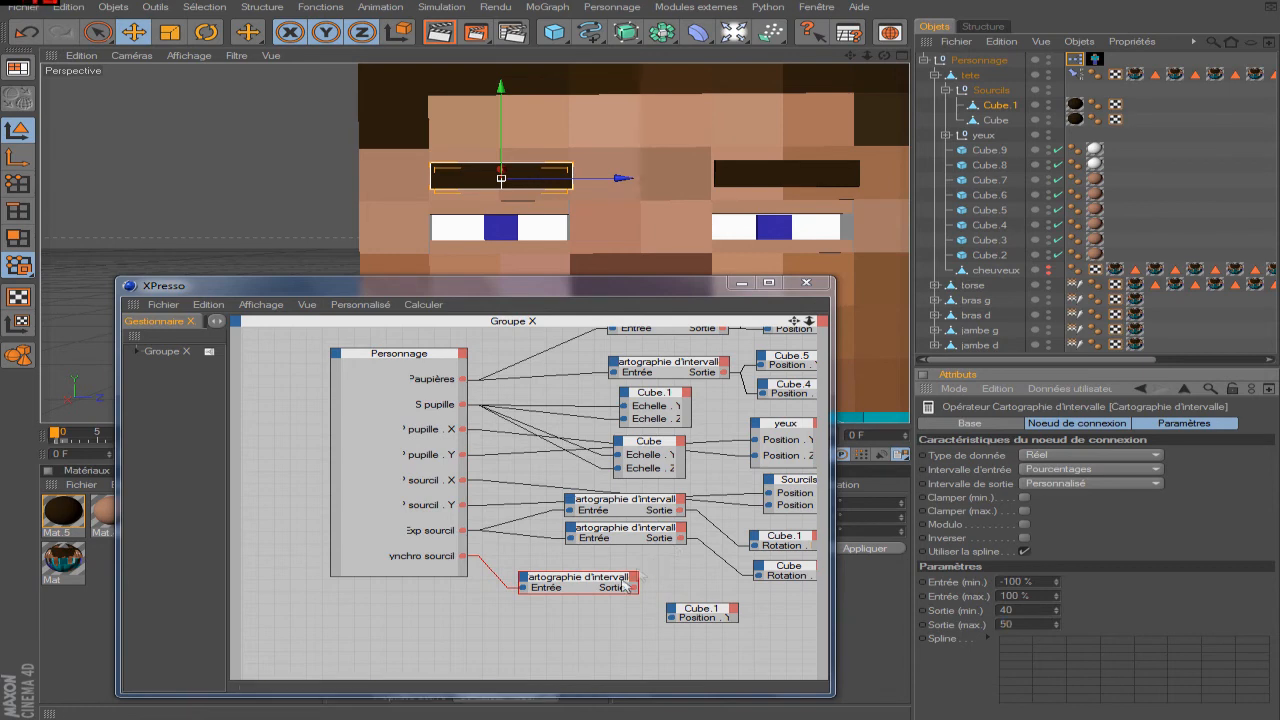
- Duplicate the range mapper below the original, feed it from Synchro sourcil, and set Sortie (min.) to 50 and Sortie (max.) to 10
left_click_drag(581, 585, 573, 611, "ctrl")
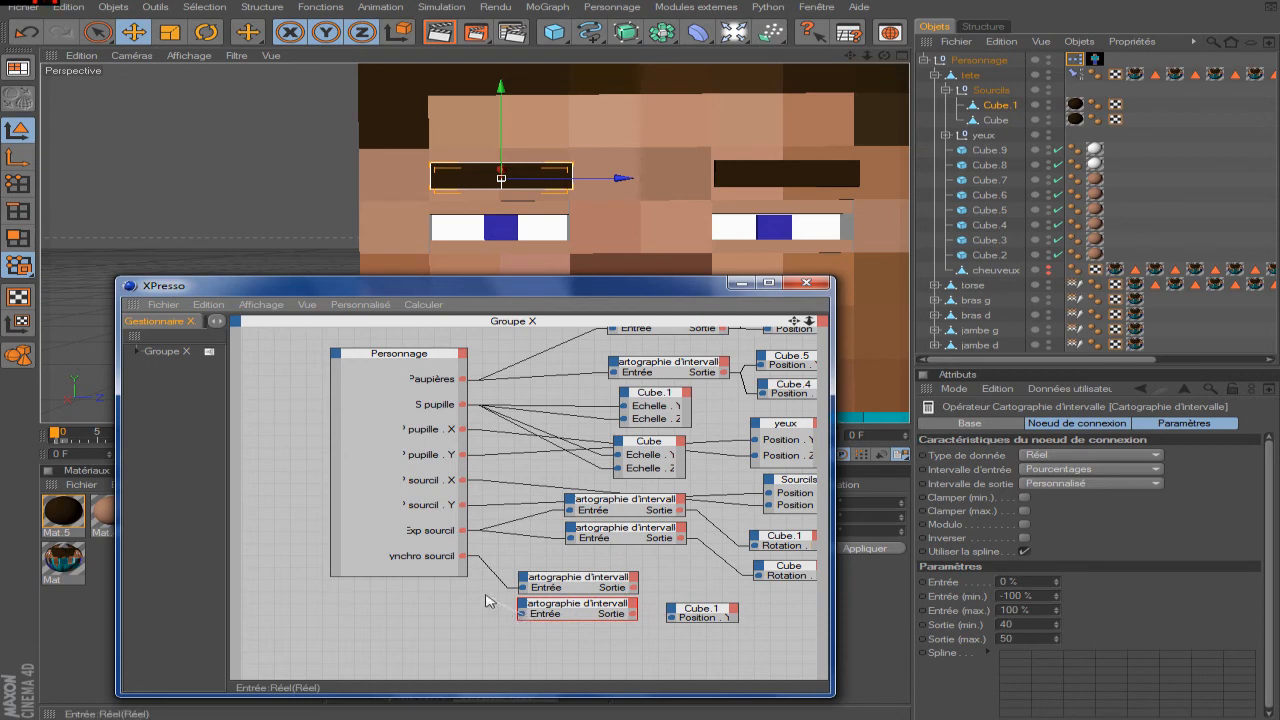
left_click_drag(463, 556, 522, 614)
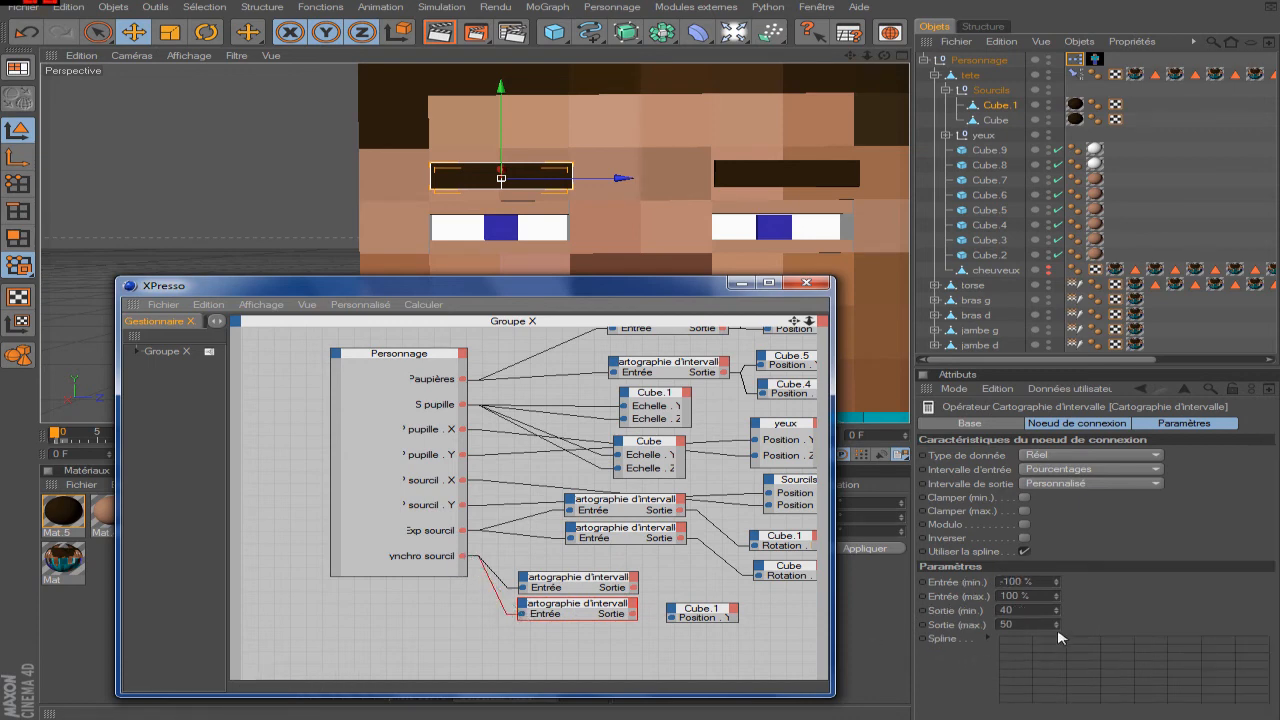
double_click(1021, 610)
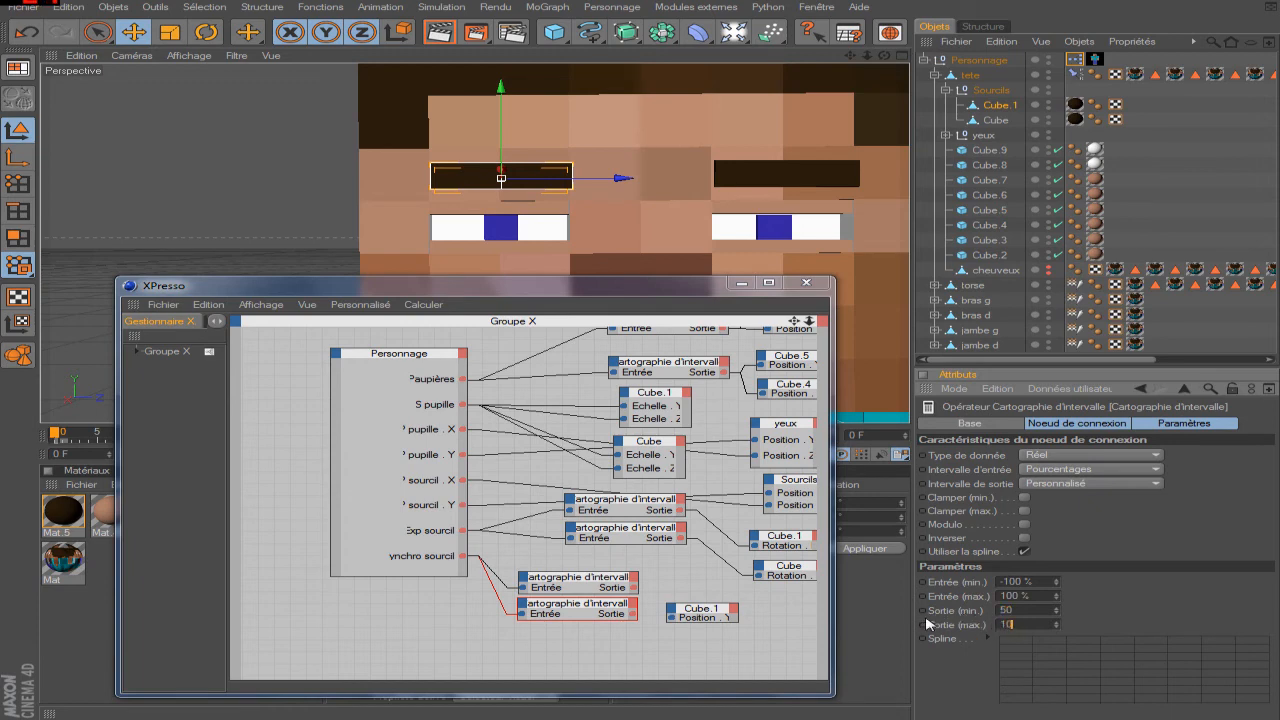
- Add a Cube node with a Position Y input and connect the two Synchro sourcil range mappers to Cube.1 and Cube respectively
left_click_drag(708, 612, 714, 586)
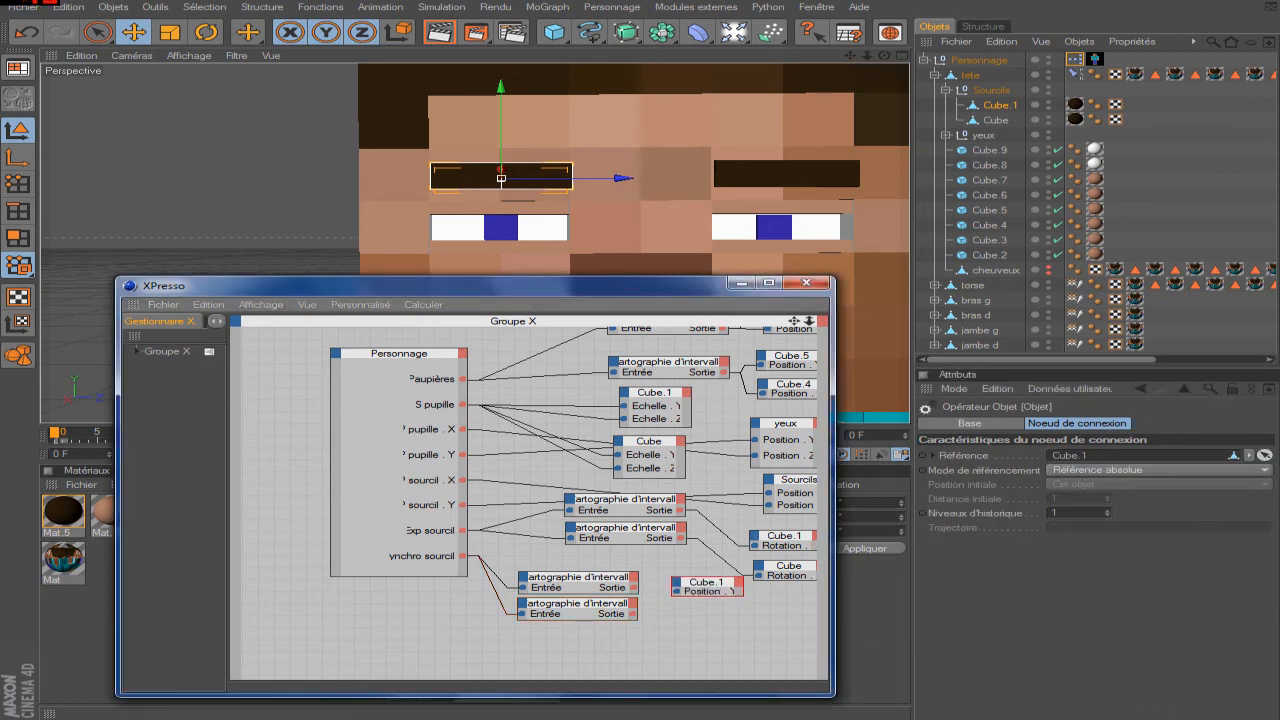
left_click_drag(995, 127, 700, 622)
left_click(687, 622)
mouse_move(760, 654)
mouse_move(862, 669)
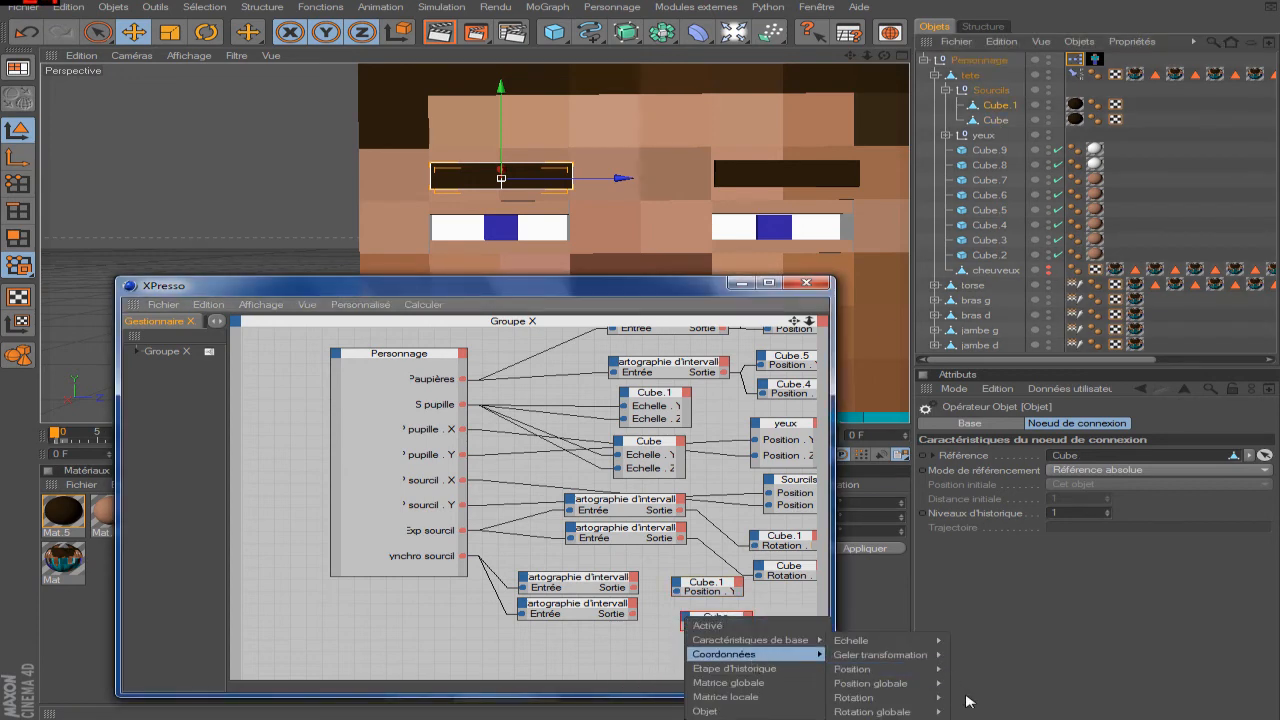
left_click(975, 697)
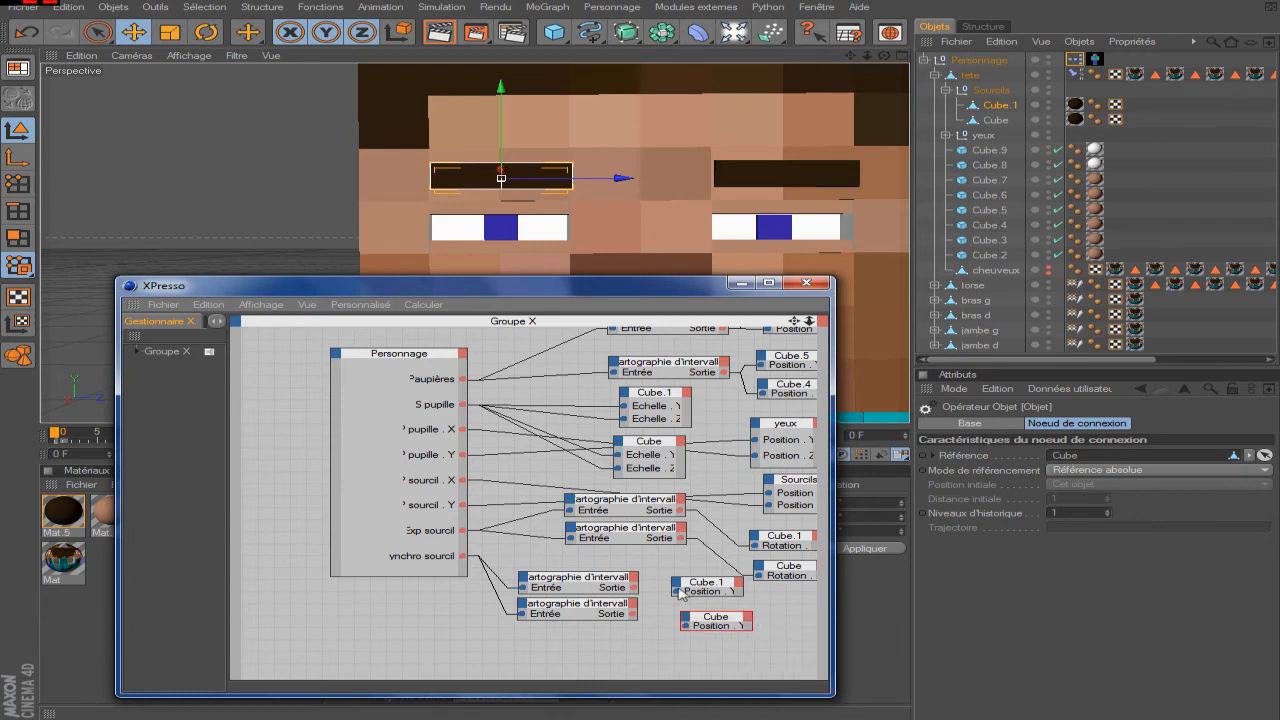
left_click_drag(678, 600, 686, 628)
left_click(805, 283)
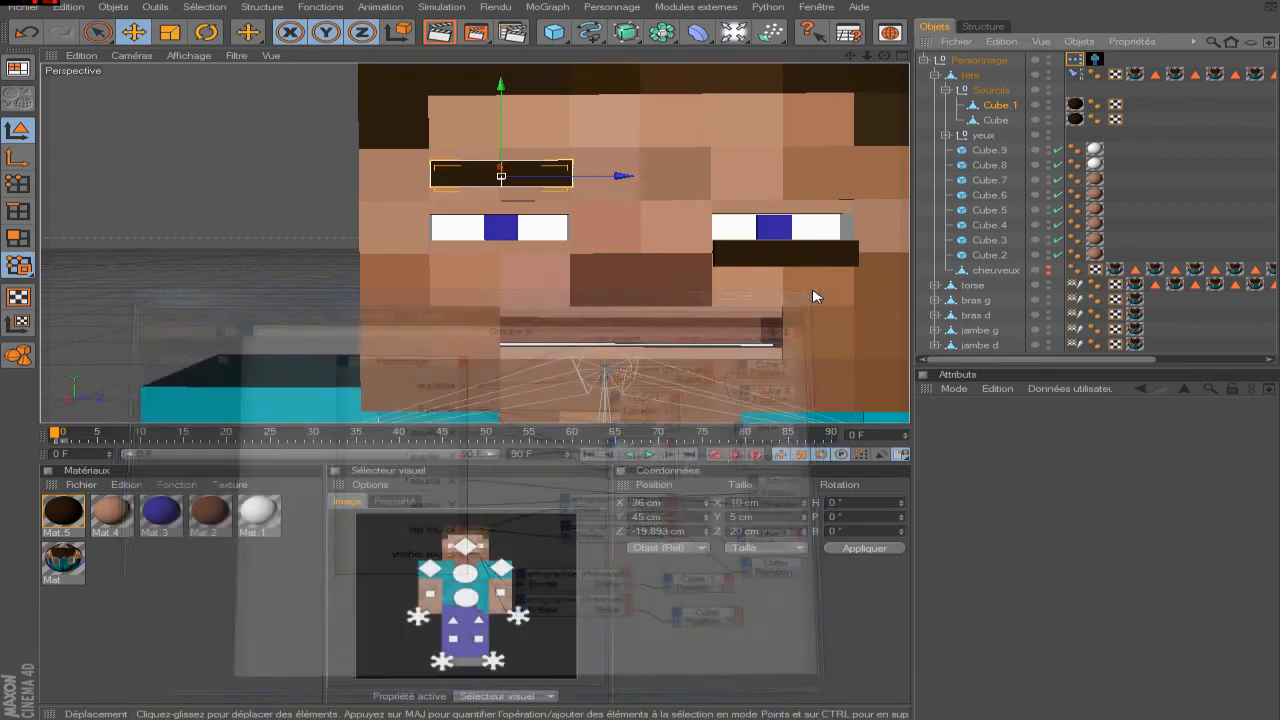
- Test the eyebrows' opposite movement by lowering Personnage's Synchro sourcil to -96 %
left_click(991, 90)
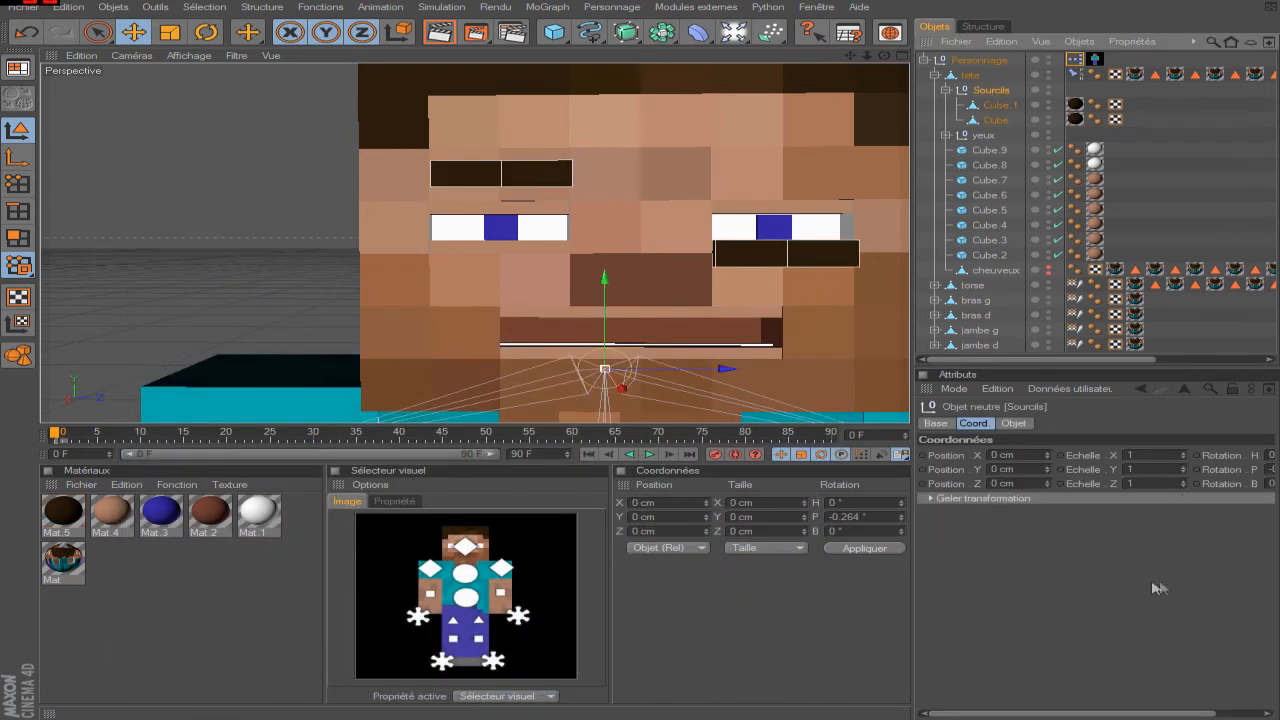
left_click(975, 62)
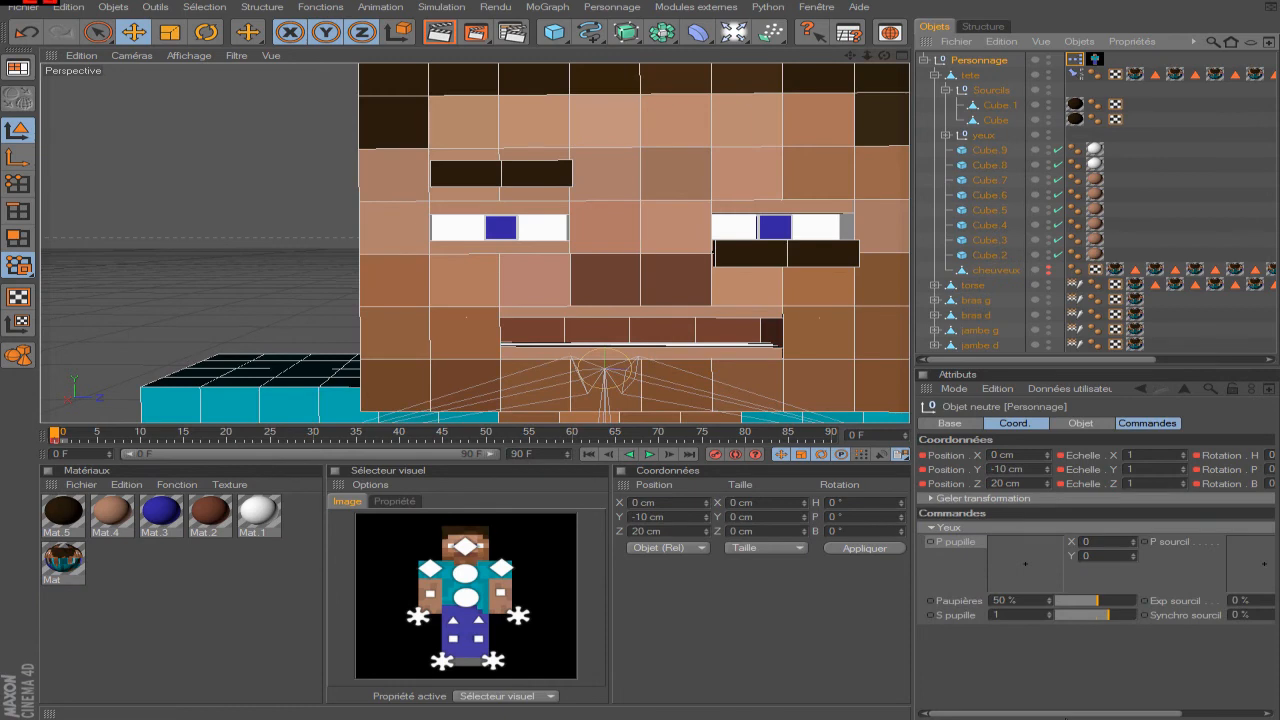
left_click_drag(1066, 714, 1165, 714)
left_click_drag(1217, 617, 1187, 629)
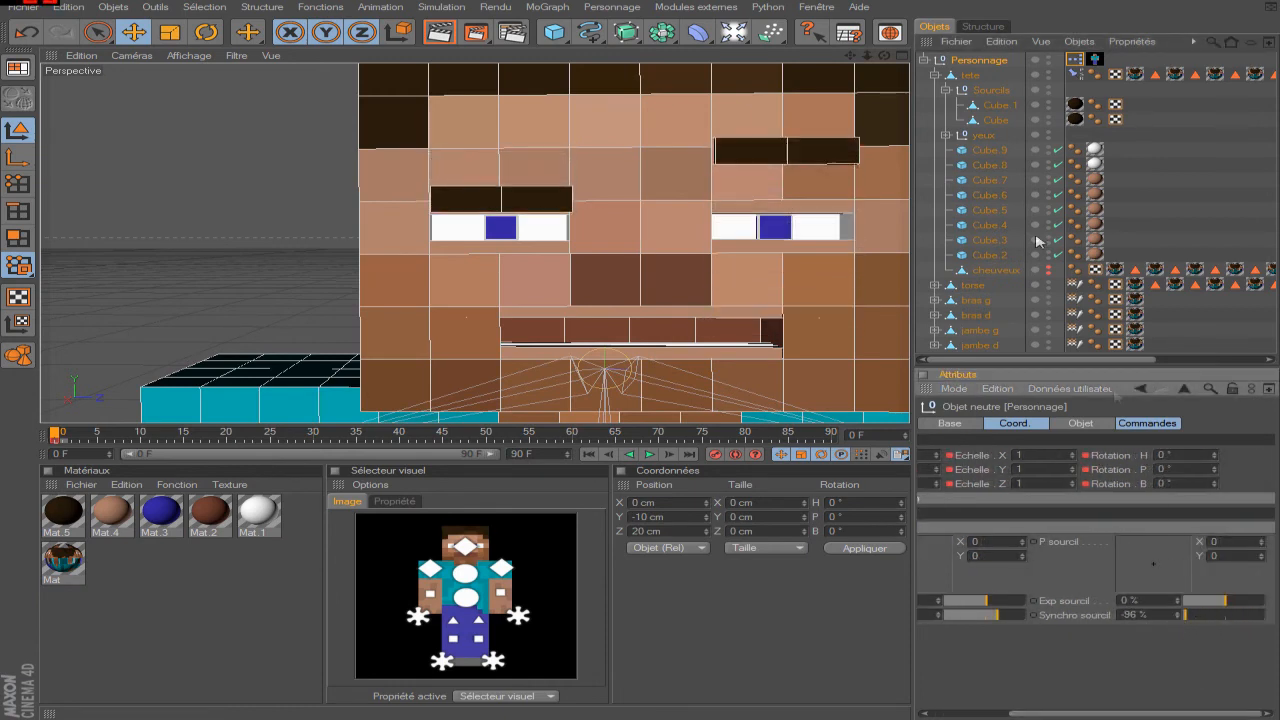
- In Personnage's XPresso graph, set the lower Synchro sourcil range mapper's Sortie (max.) to 40
double_click(1074, 60)
left_click(608, 586)
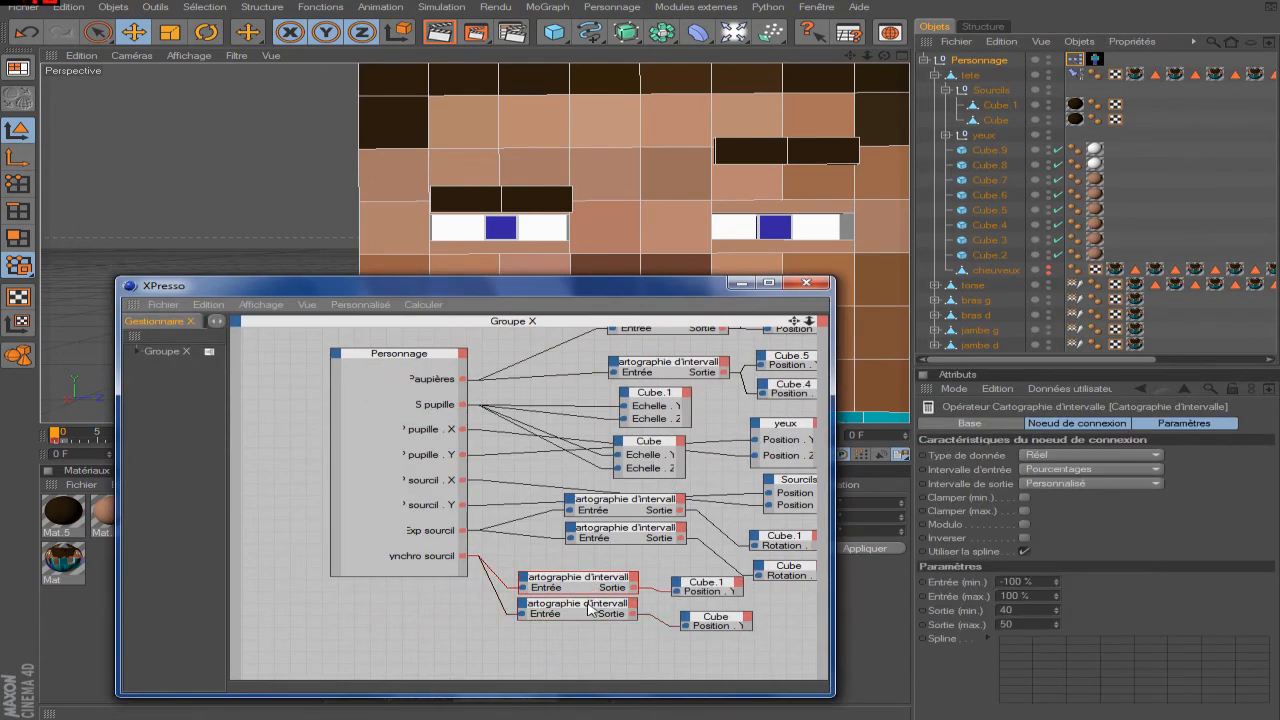
left_click(1010, 624)
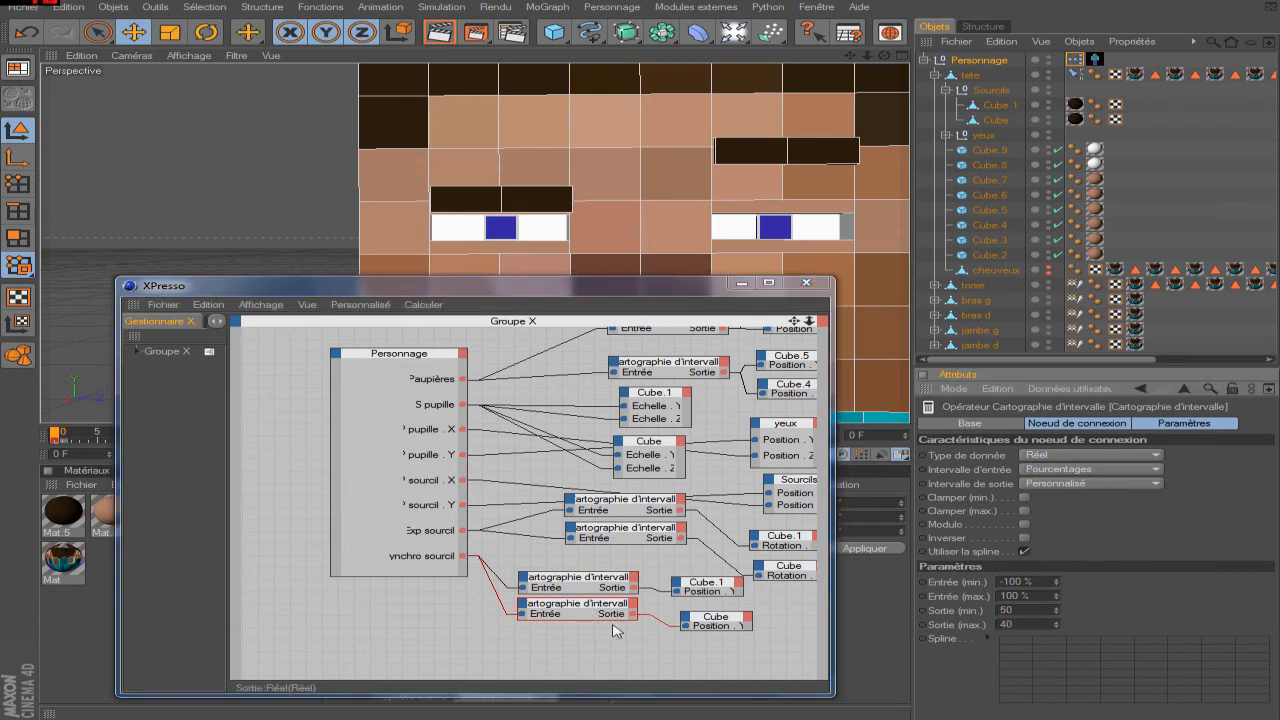
left_click(808, 283)
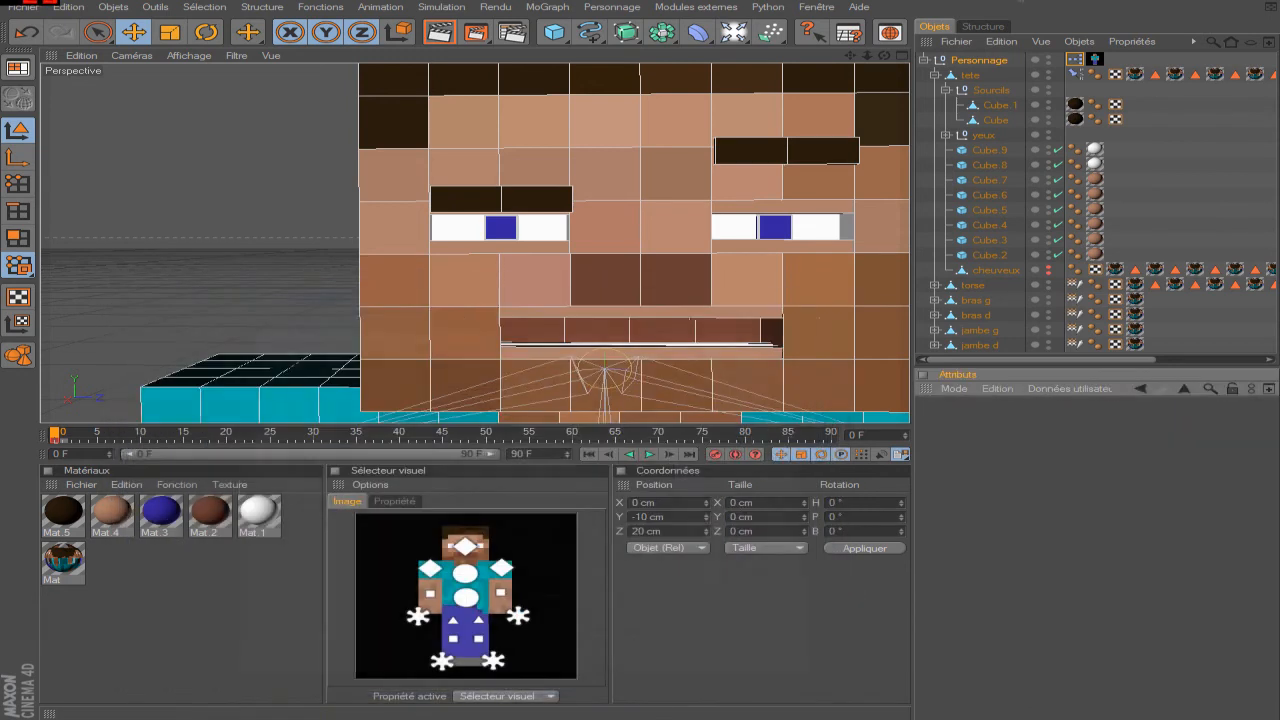
- Reset Personnage's Synchro sourcil to 0 %
left_click(1002, 60)
left_click(1025, 564)
left_click_drag(1122, 714, 1205, 714)
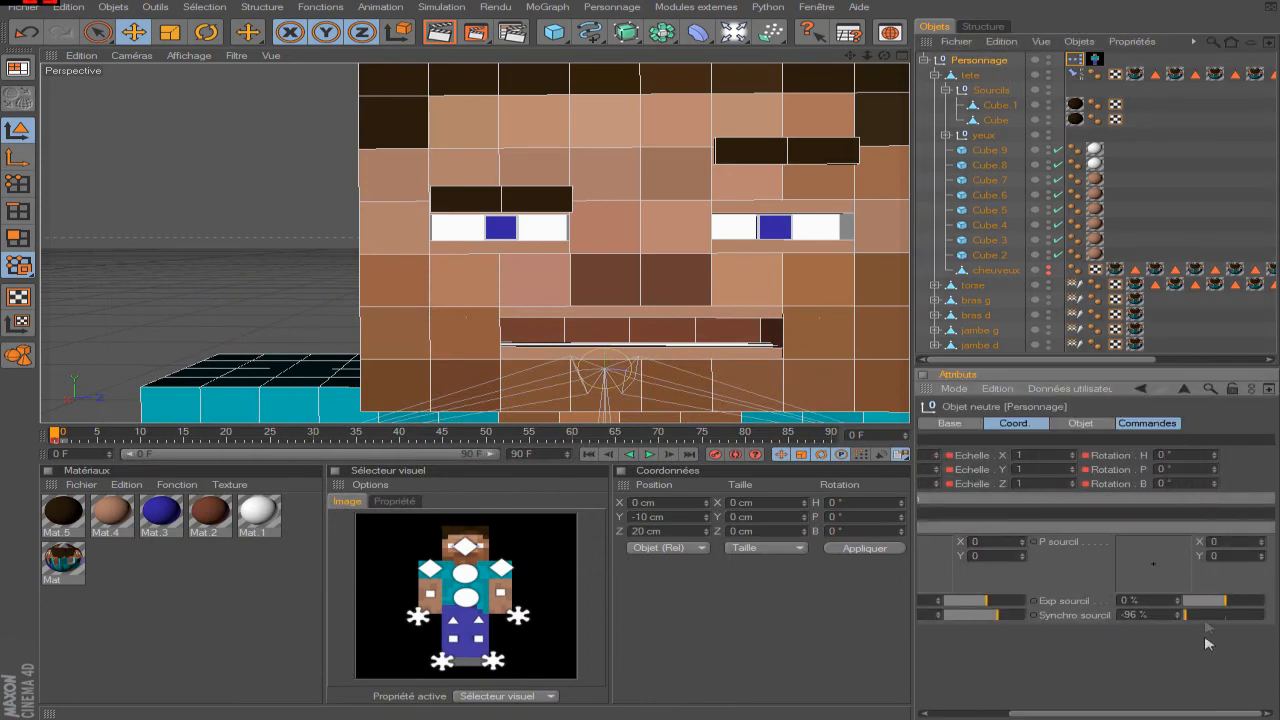
left_click_drag(1197, 621, 1186, 627)
type("0")
key("Return")
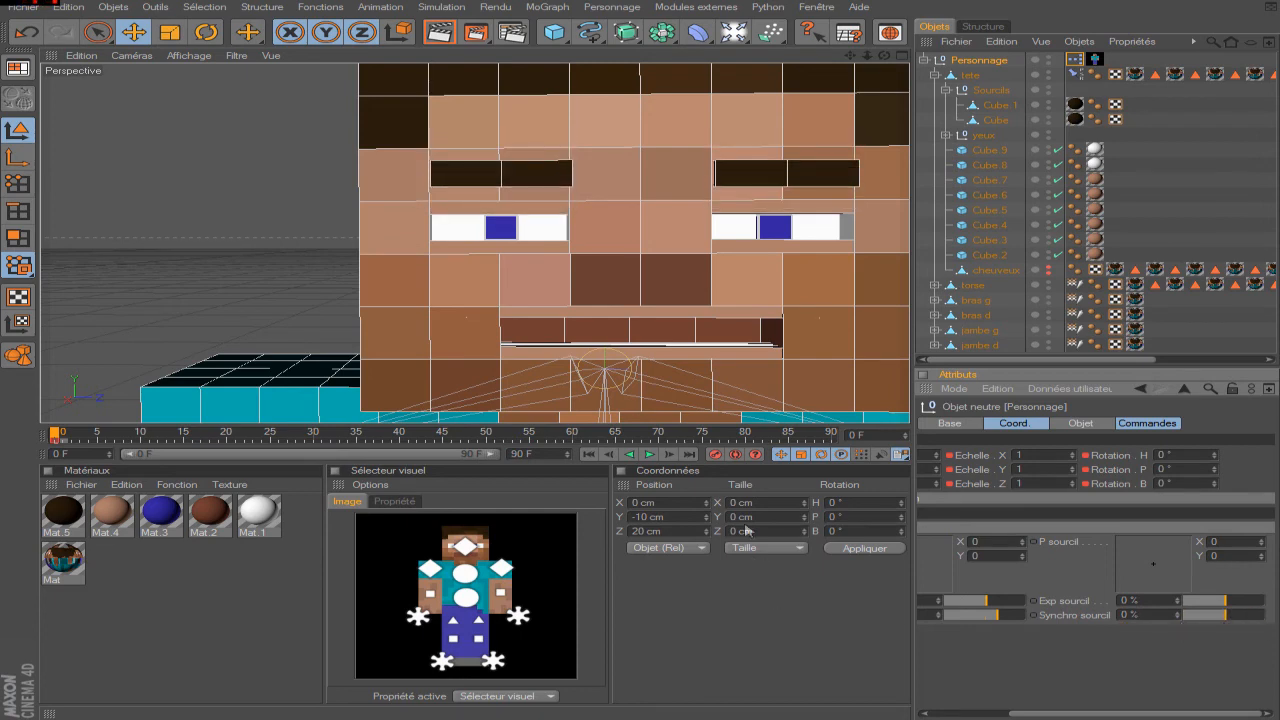
- Test the eyebrow controls with P sourcil at X 5, Y 5, Exp sourcil at -100 % and Synchro sourcil at 100 %
left_click_drag(1240, 602, 1240, 612)
left_click_drag(1165, 570, 1276, 498)
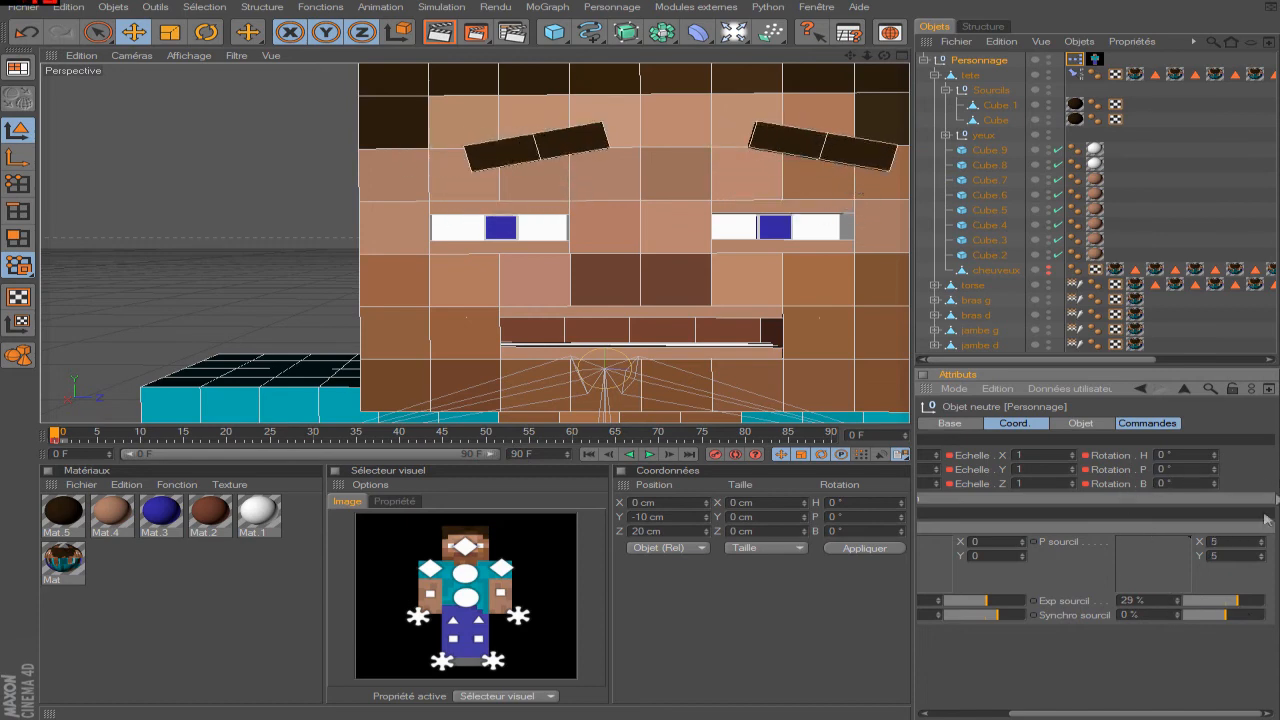
mouse_move(1252, 602)
left_mouse_down()
mouse_move(1133, 603)
mouse_move(1272, 616)
left_mouse_up()
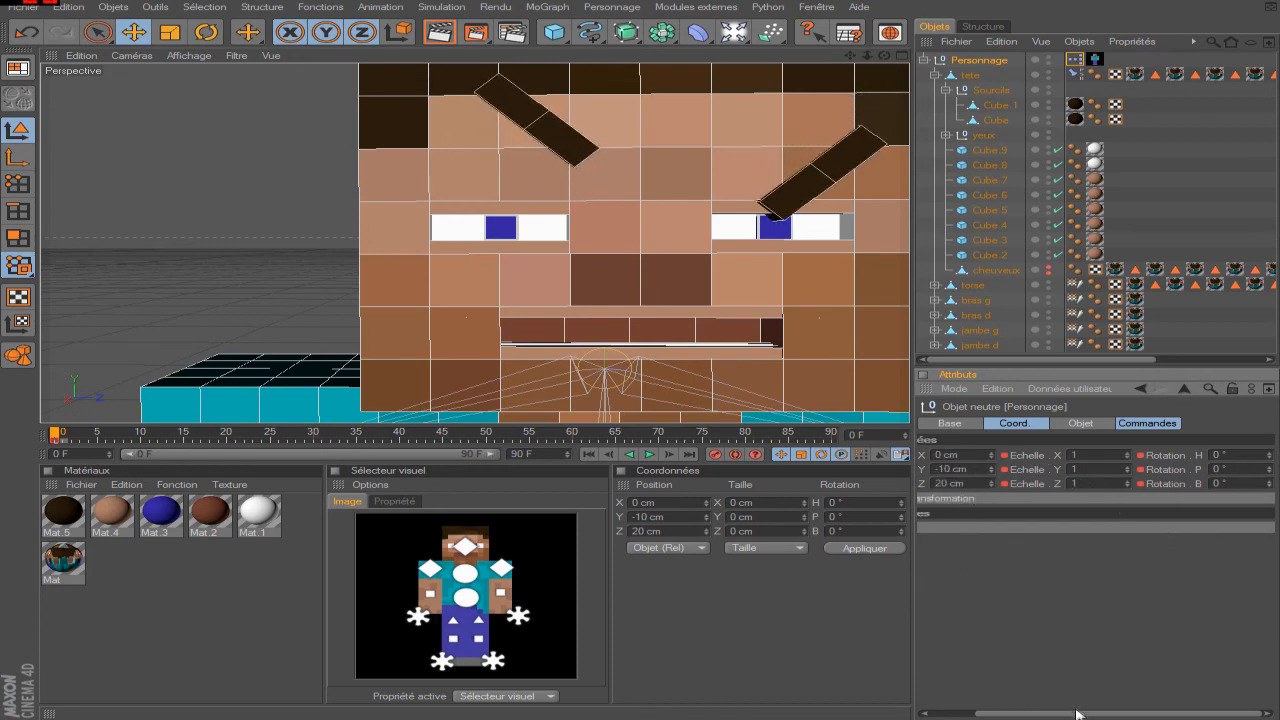
- Show only Personnage's Commandes with the Yeux group expanded, and reset Synchro sourcil, Exp sourcil and both P sourcil coordinates to 0
left_click_drag(1078, 712, 958, 652)
left_click(1150, 423)
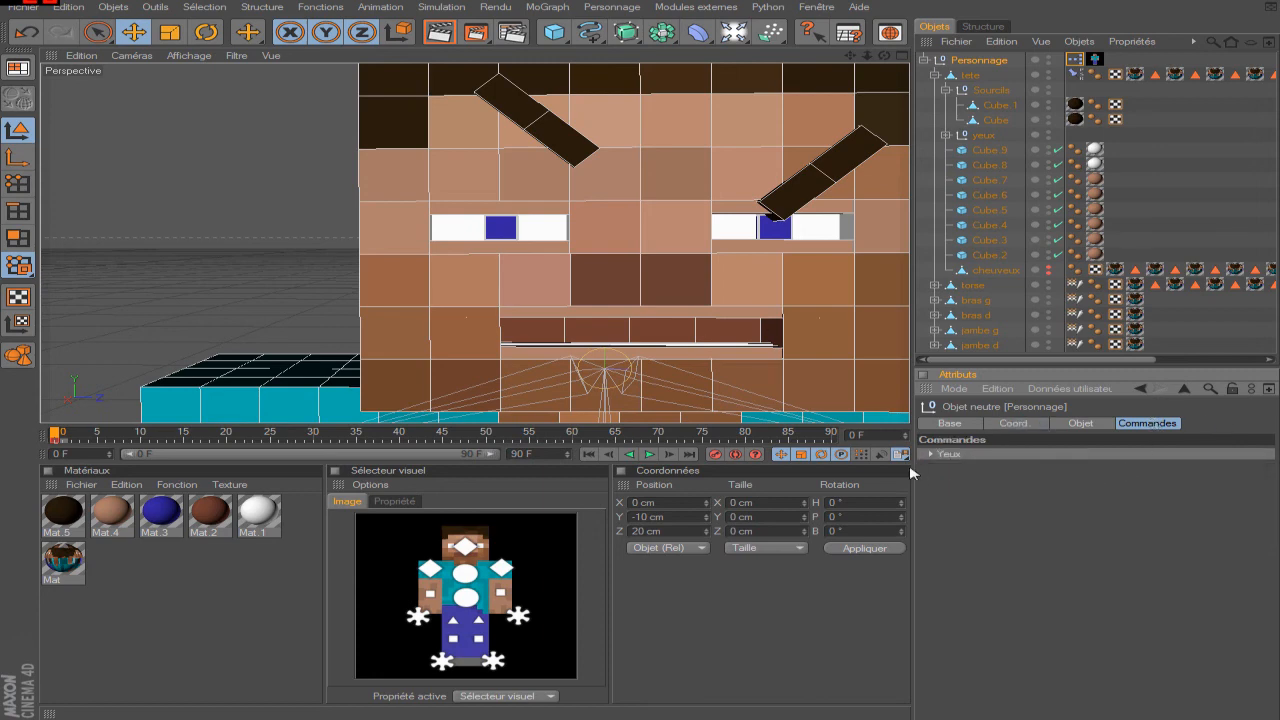
left_click(935, 455)
left_click_drag(1074, 713, 1172, 712)
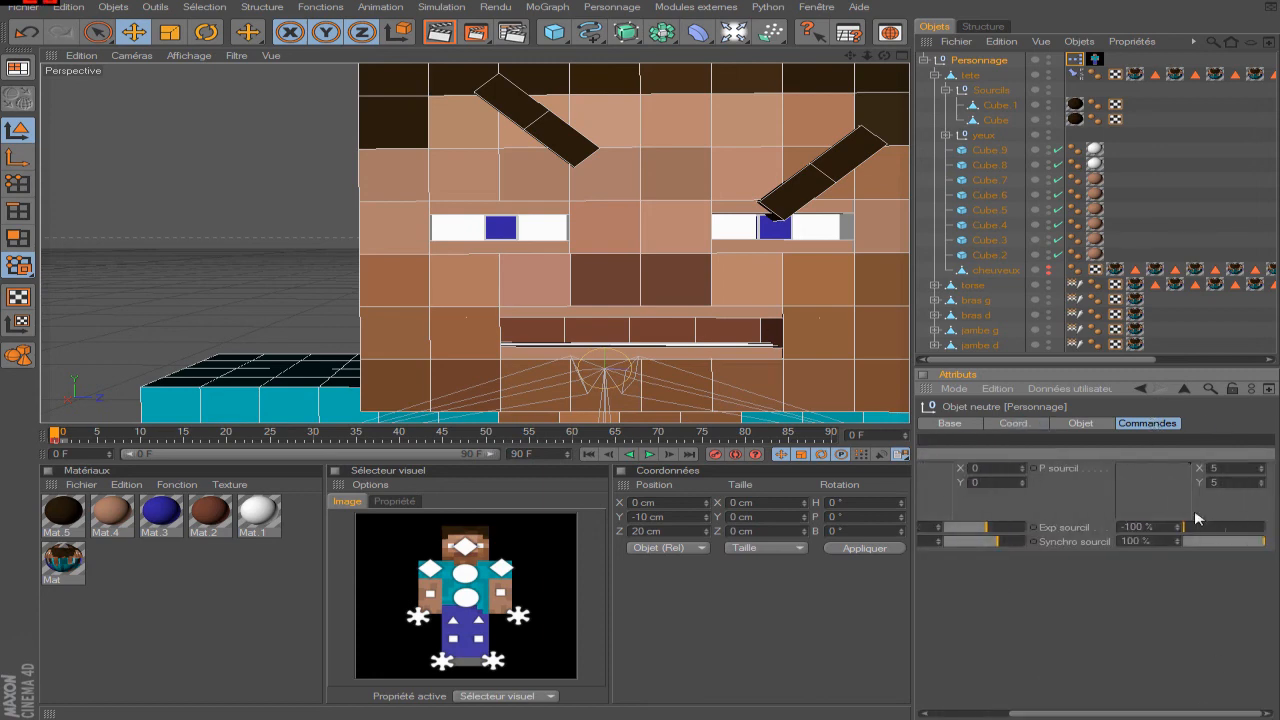
left_click_drag(1224, 542, 1226, 541)
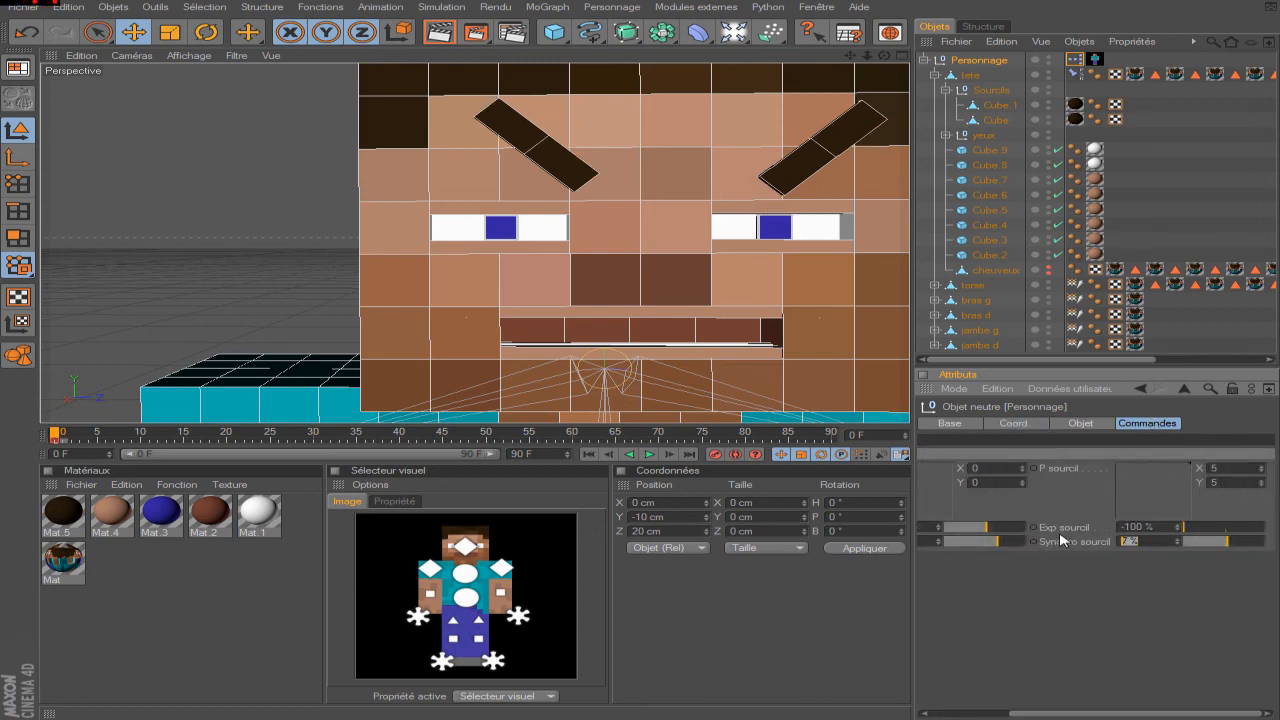
key("Return")
type("0")
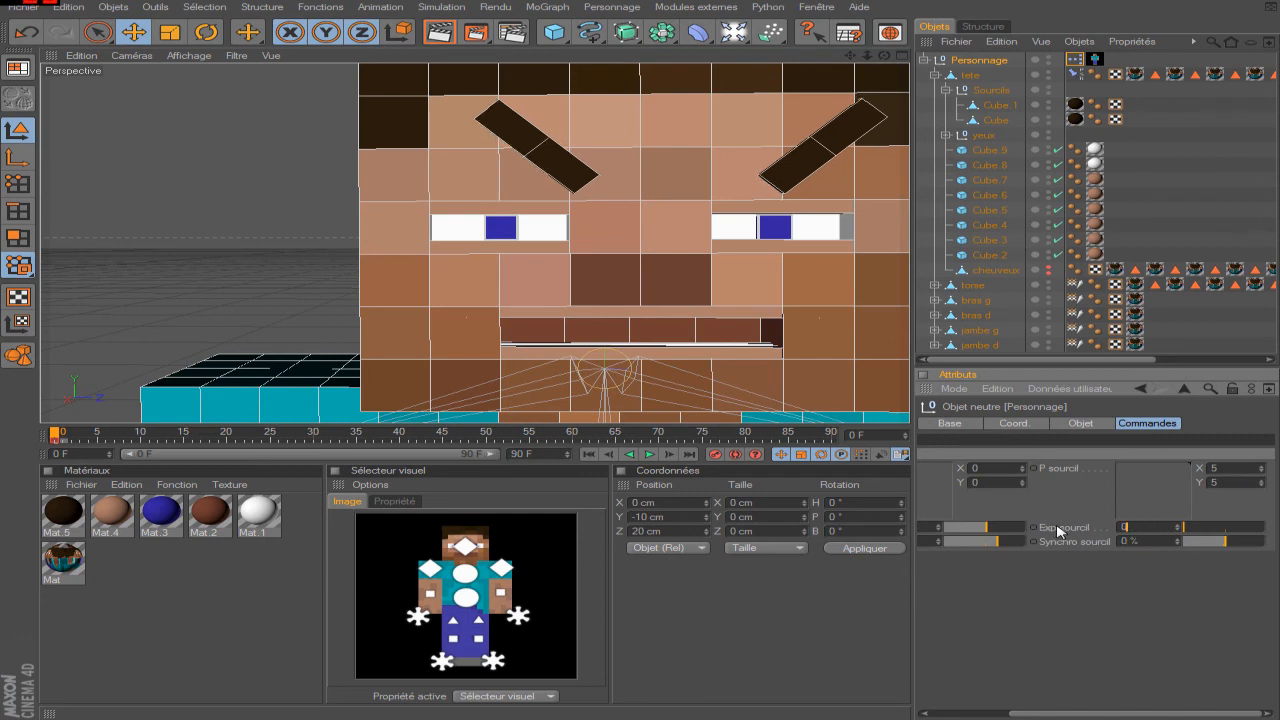
key("Return")
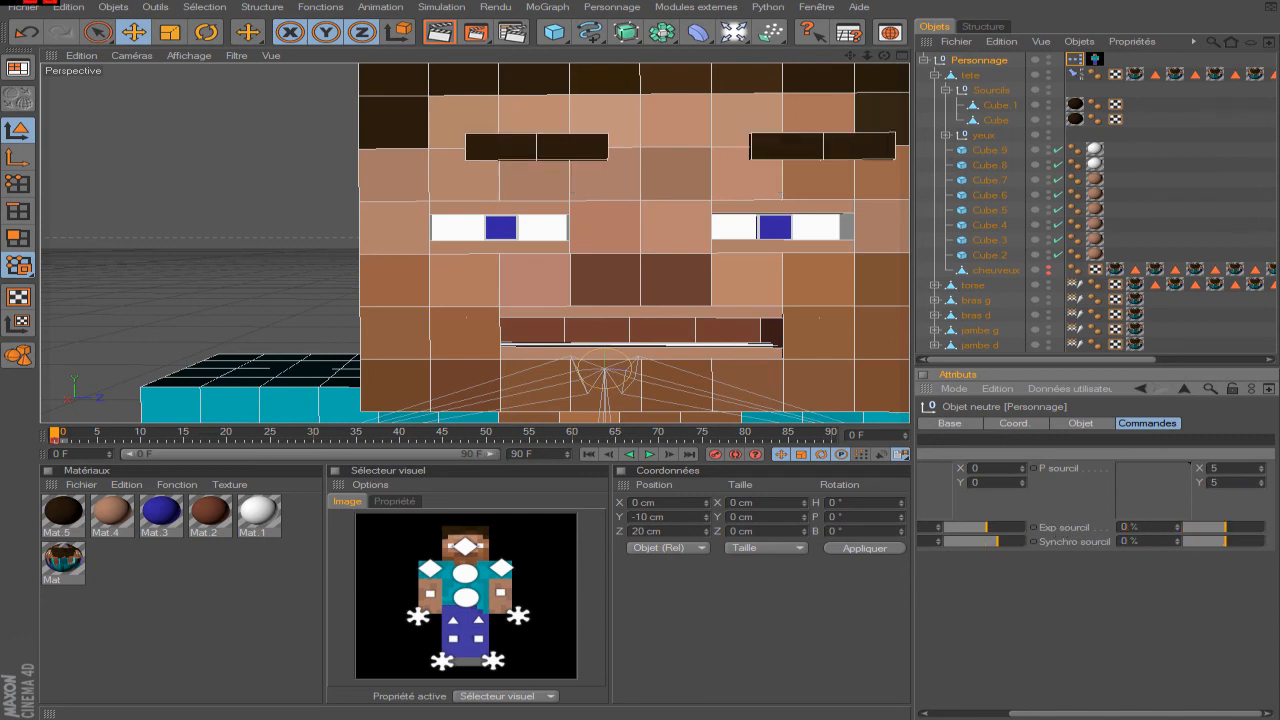
type("0")
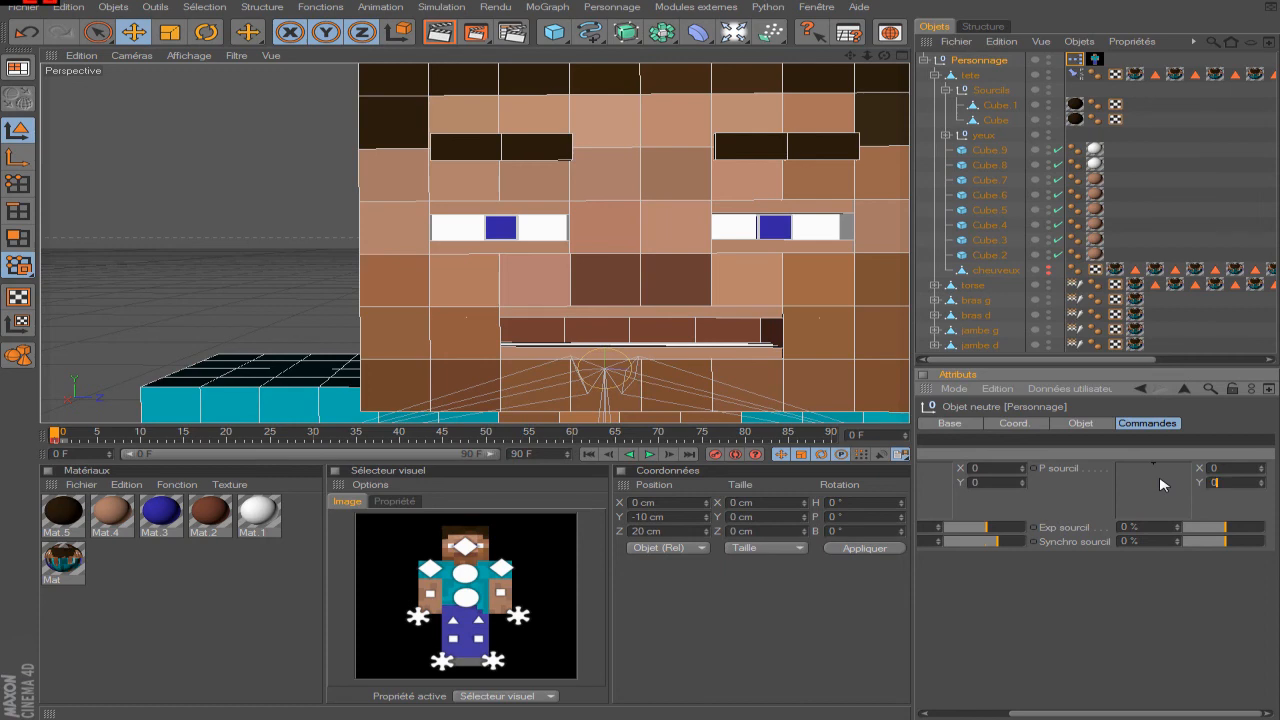
key("Return")
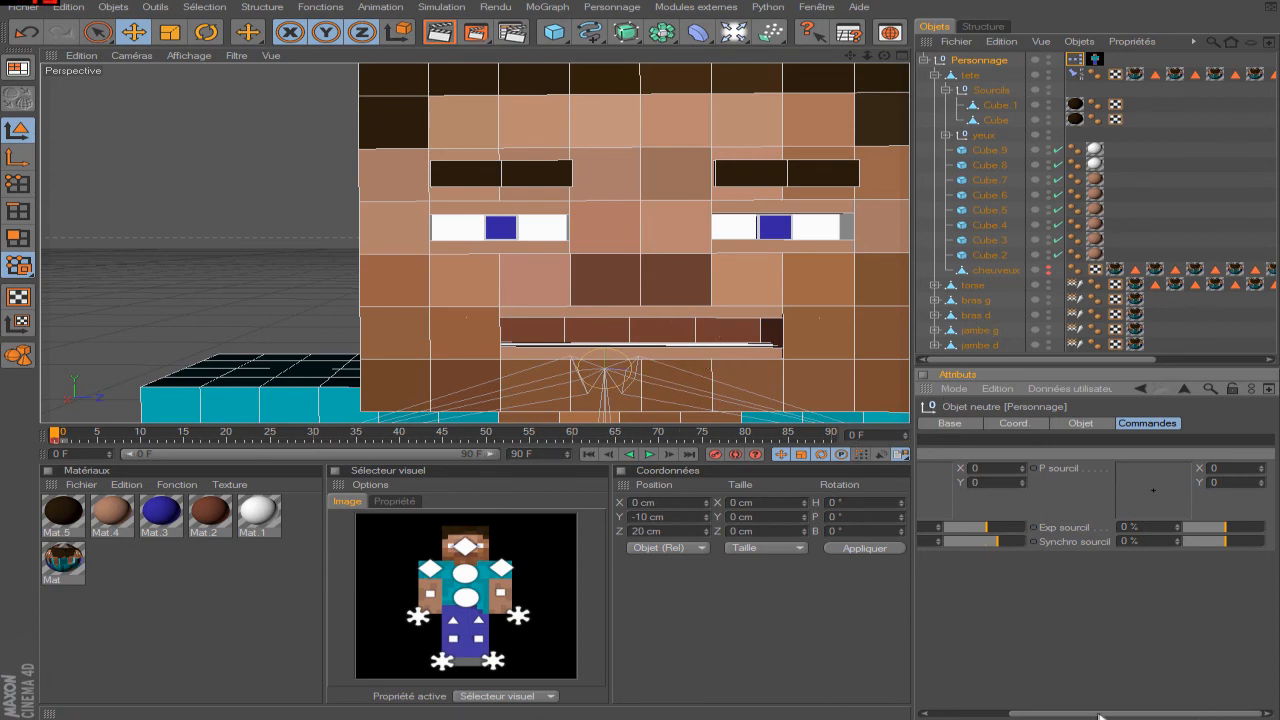
- Pose the face with P pupille at about X 7, P sourcil slightly offset, Exp sourcil at -2 % and Synchro sourcil at -100 %
left_click_drag(1015, 488, 1072, 495)
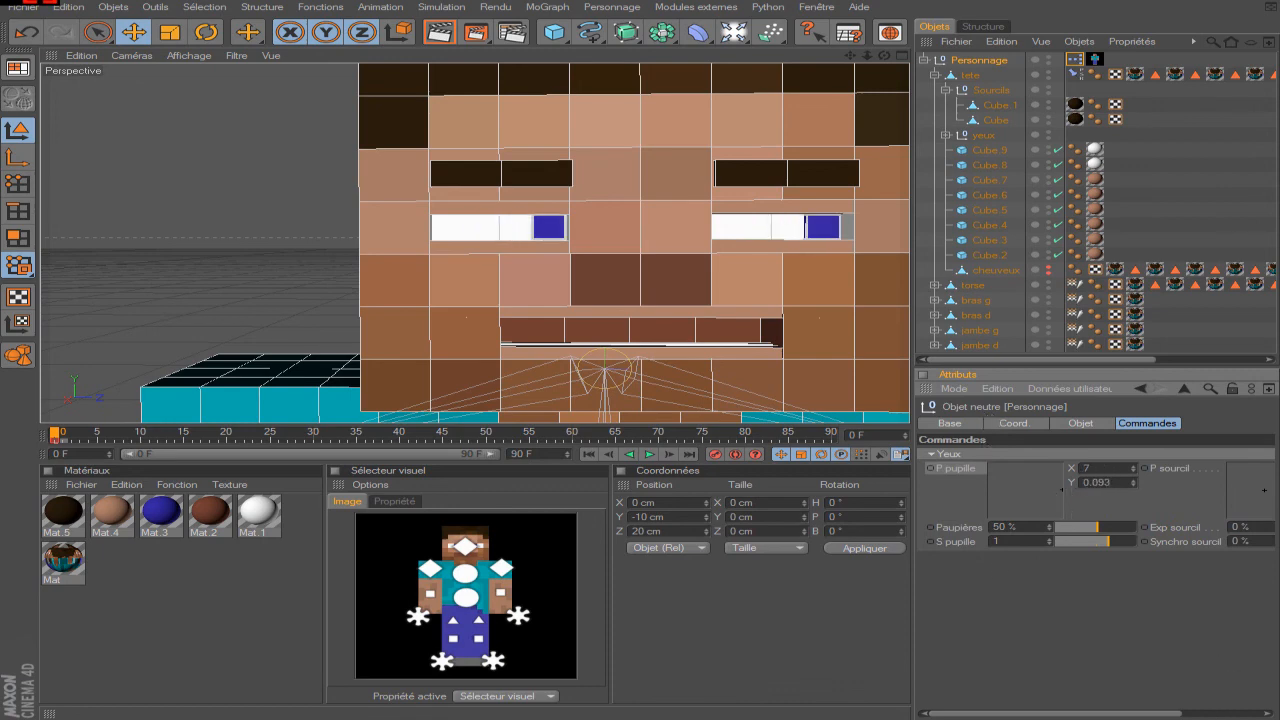
left_click_drag(1118, 714, 1212, 714)
left_click_drag(1134, 511, 1152, 504)
left_click_drag(1222, 527, 1165, 546)
left_click(1224, 527)
- Set Paupières to 100 %, S pupille to 0.6 and P pupille to about X 6.6, Y -2.1
left_click_drag(1082, 712, 992, 712)
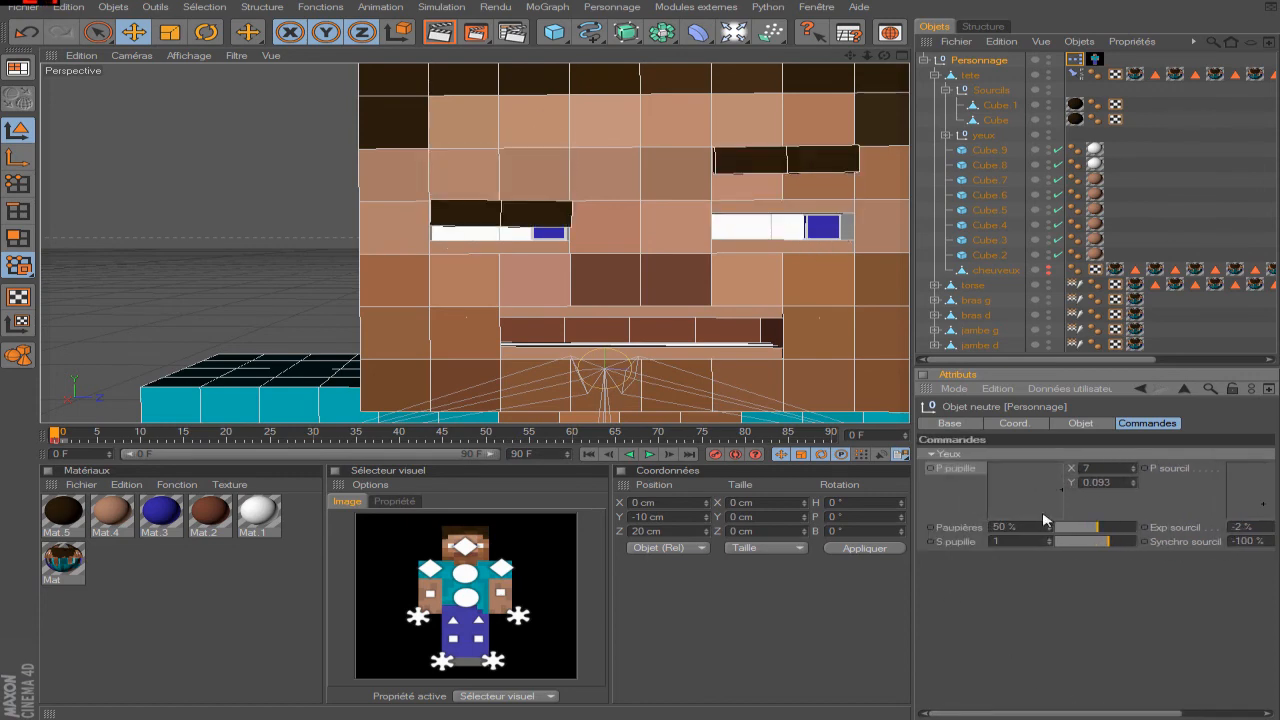
left_click_drag(1051, 505, 1026, 489)
left_click_drag(1094, 526, 1219, 536)
mouse_move(1085, 545)
left_mouse_down()
mouse_move(1200, 551)
mouse_move(1063, 549)
mouse_move(1088, 550)
left_mouse_up()
left_click_drag(1025, 489, 1061, 500)
- Render the Perspective view with the whole head framed to check the facial expression
scroll(543, 140, "down", 3)
left_click(438, 31)
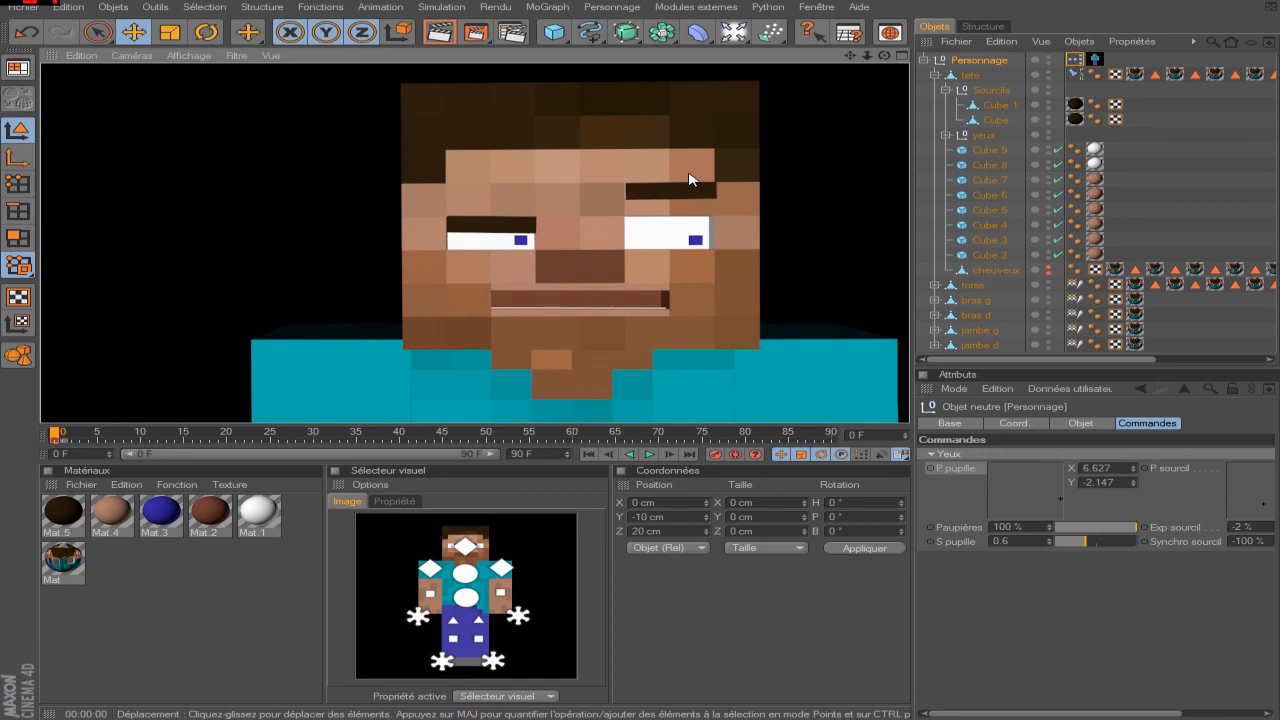
left_click(1006, 557)
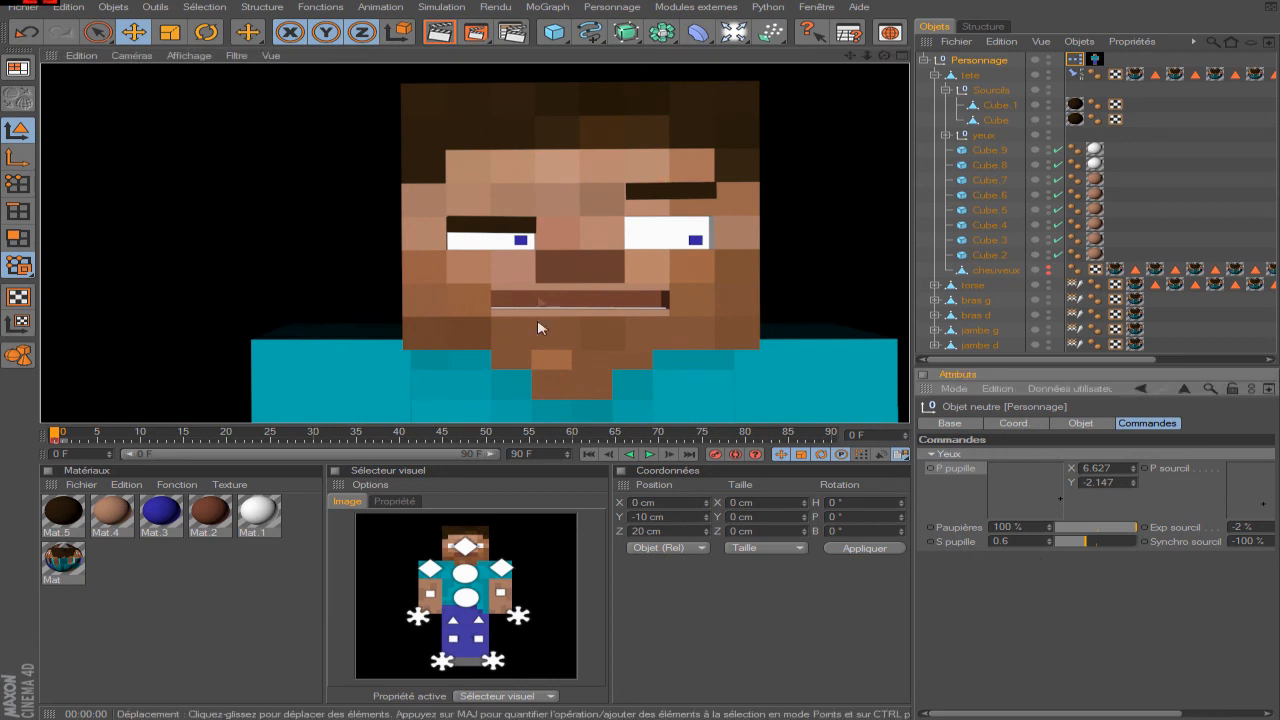
- Return from the render preview to the normal view, and reselect Personnage with its Commandes shown
left_click(317, 250)
scroll(314, 249, "down", 2)
scroll(314, 249, "up", 2)
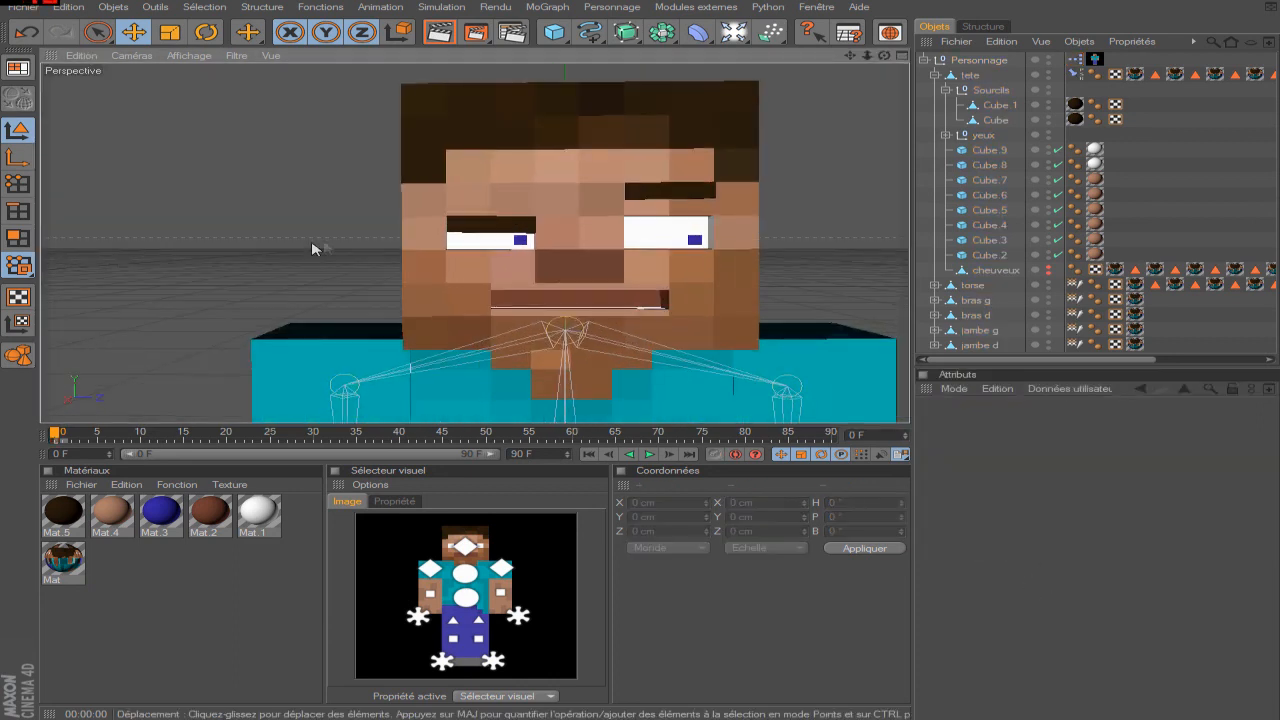
left_click(979, 60)
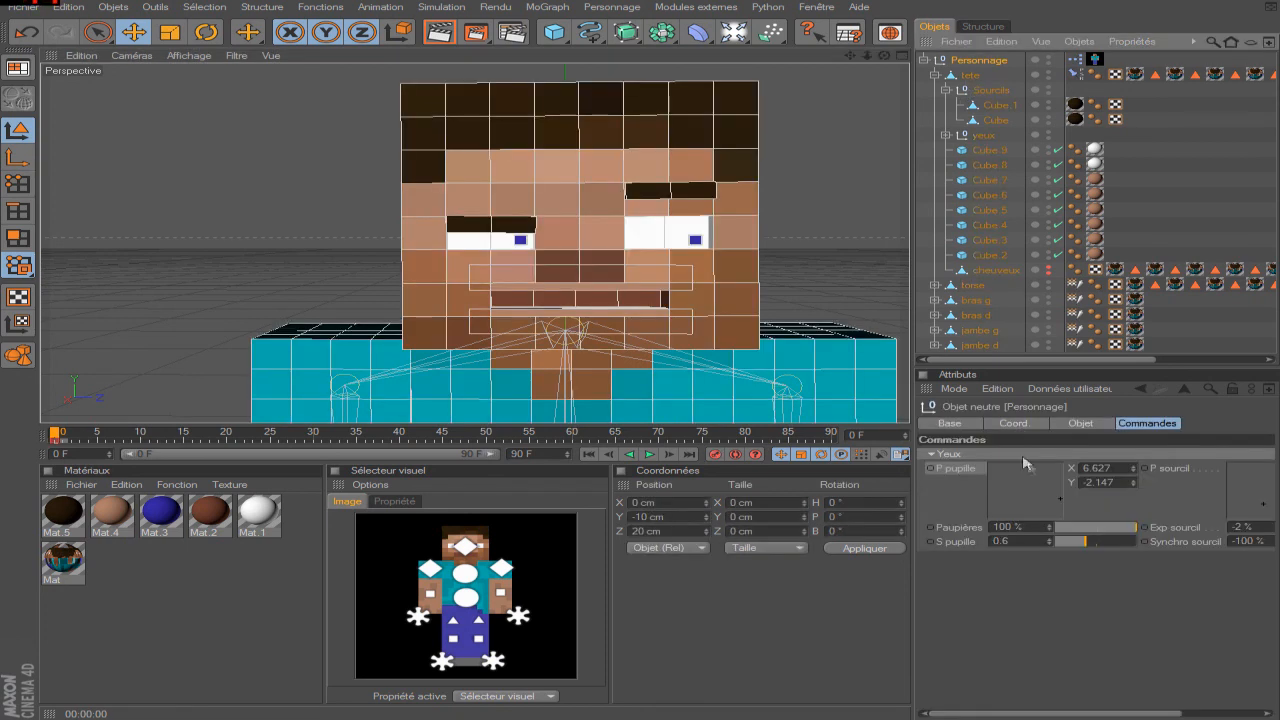
left_click(1146, 424)
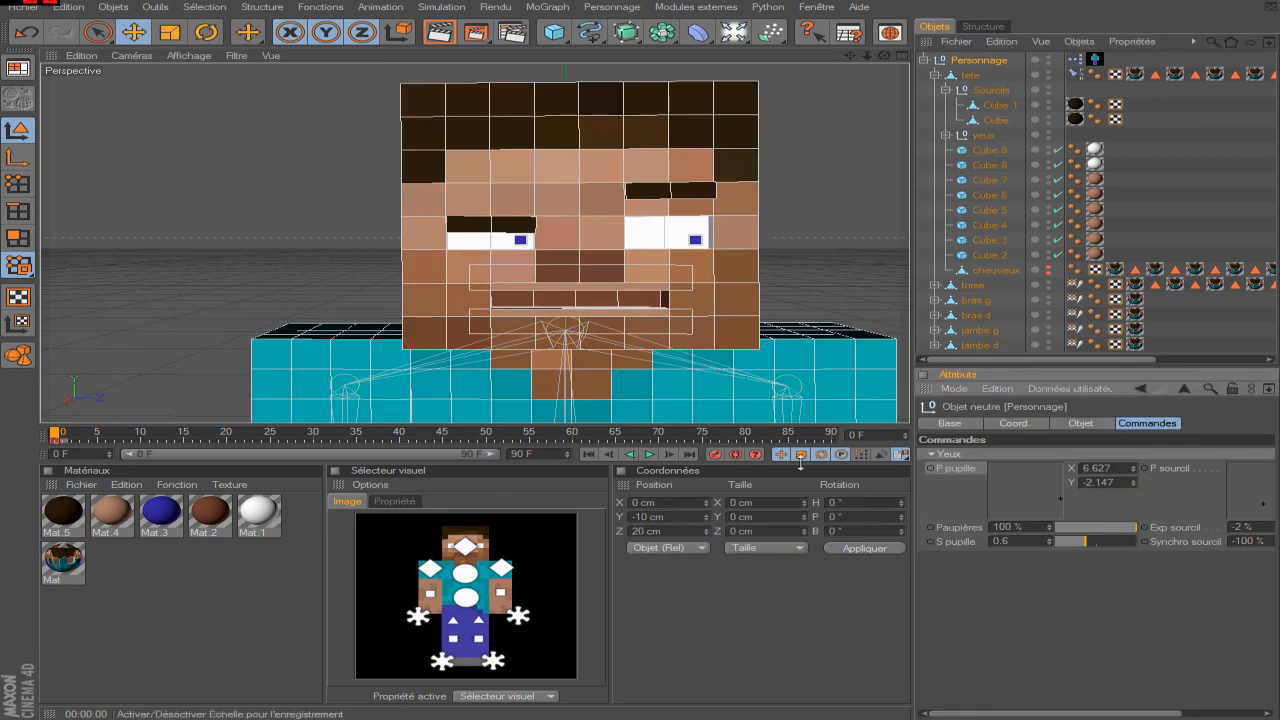